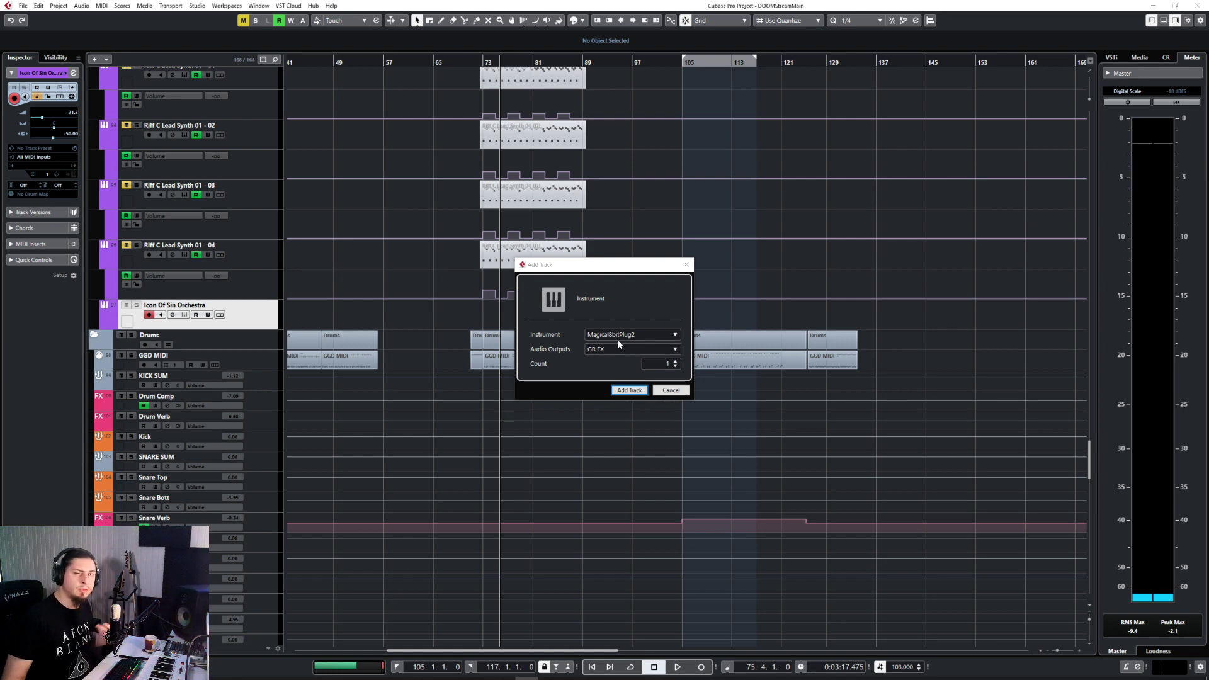
Step: Choose the Charlatan synth as the instrument for the new instrument track
{"action": "left_click", "coordinate": [617, 335]}
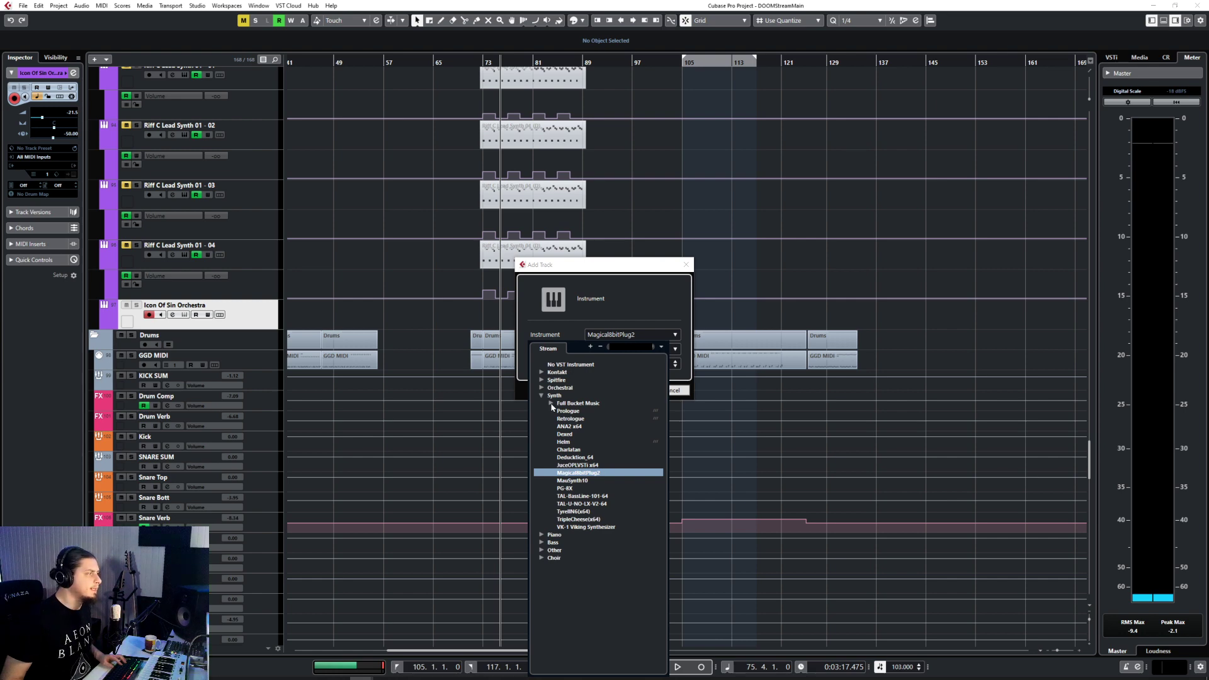
{"action": "left_click", "coordinate": [552, 404]}
{"action": "left_click", "coordinate": [552, 404]}
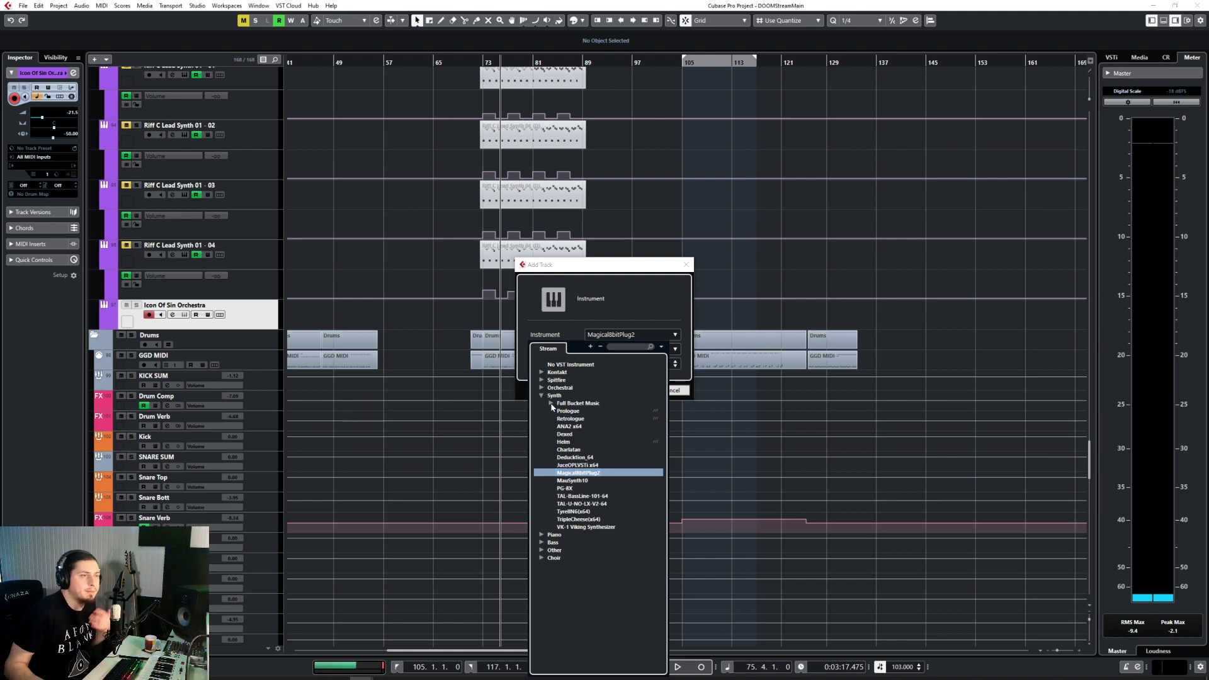
{"action": "left_click", "coordinate": [589, 481]}
{"action": "left_click", "coordinate": [604, 338]}
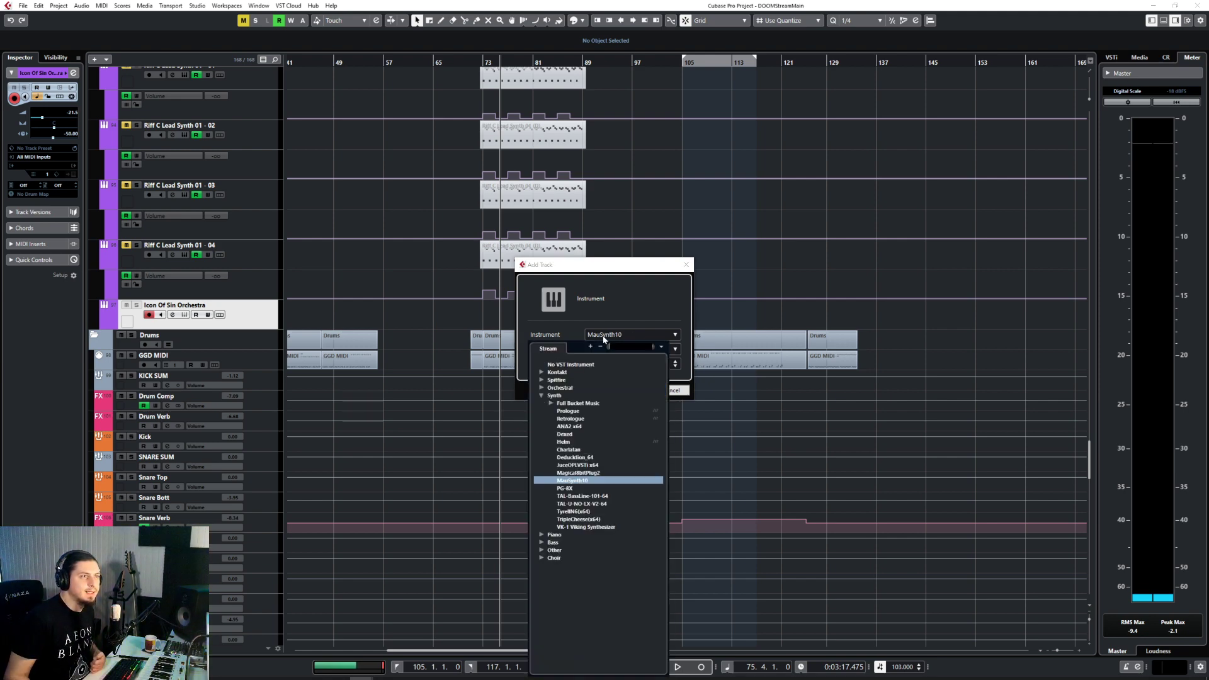
{"action": "left_click", "coordinate": [578, 450]}
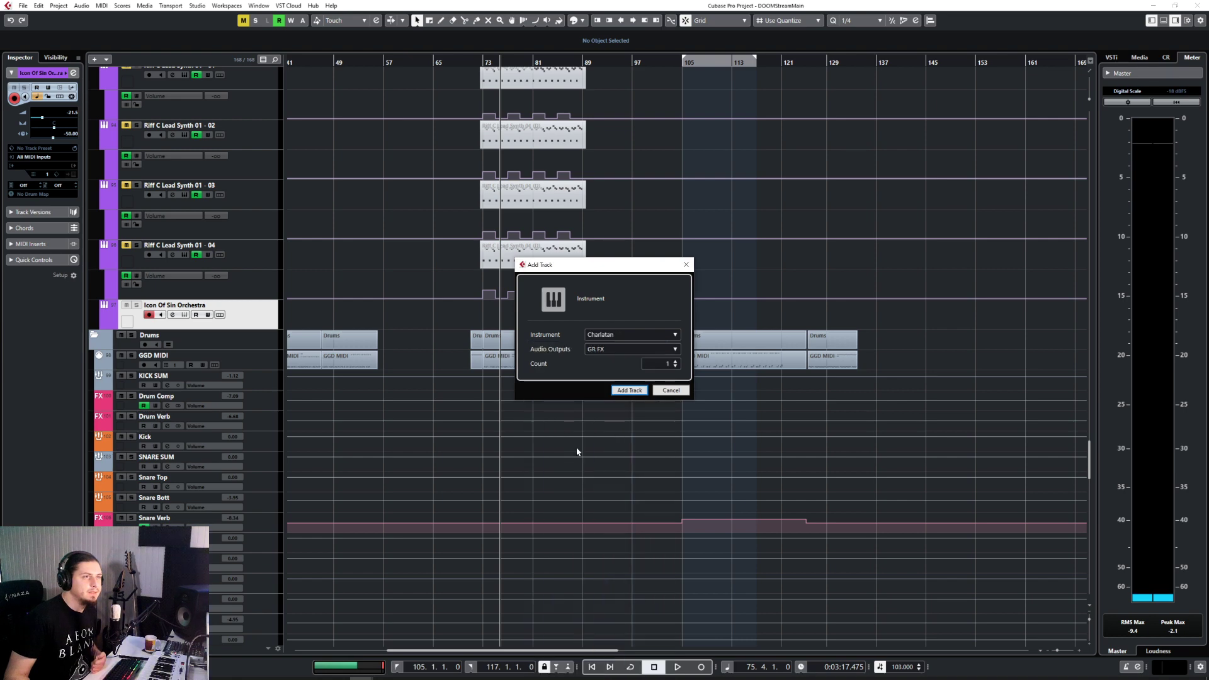
Step: Route the new track's audio output to the GR LEAD SYNTHS group and add the track
{"action": "left_click", "coordinate": [608, 350]}
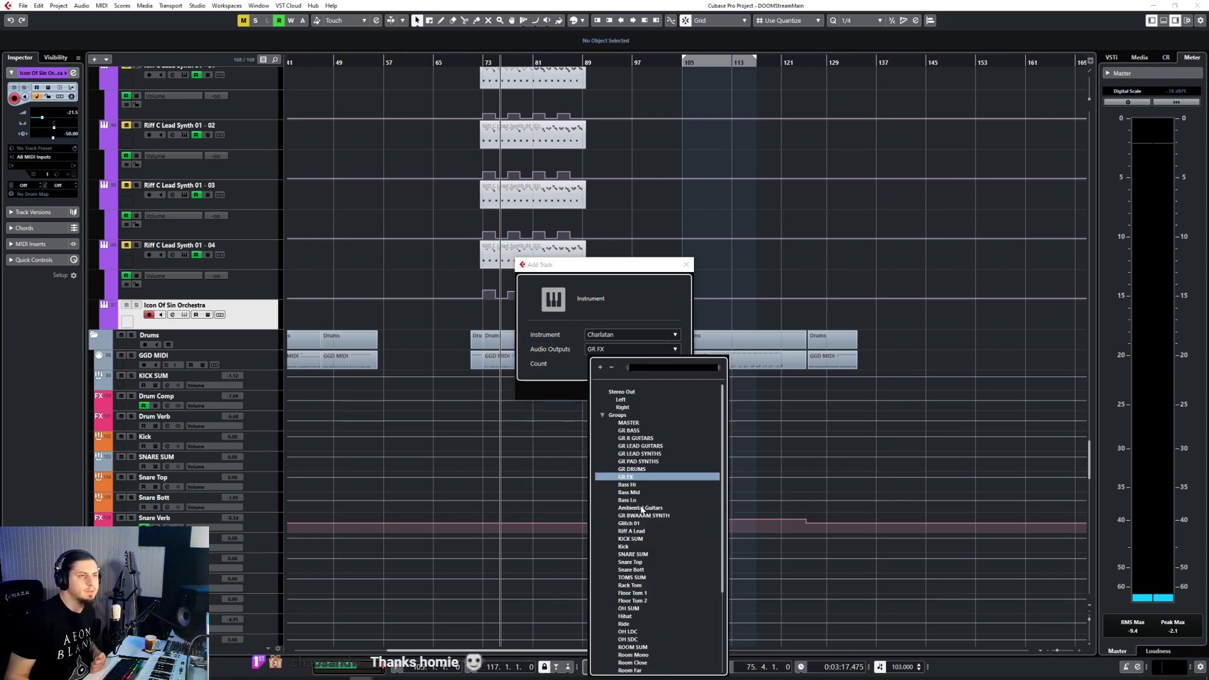
{"action": "type", "text": "lead"}
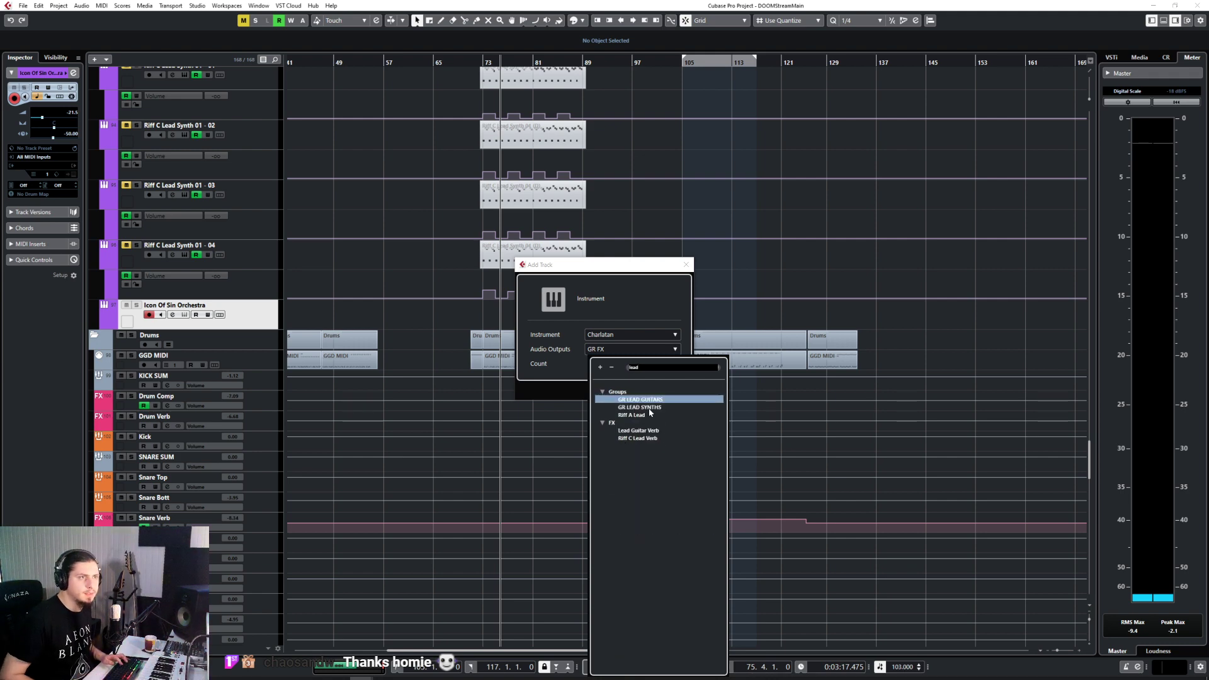
{"action": "left_click", "coordinate": [650, 408]}
{"action": "left_click", "coordinate": [633, 392]}
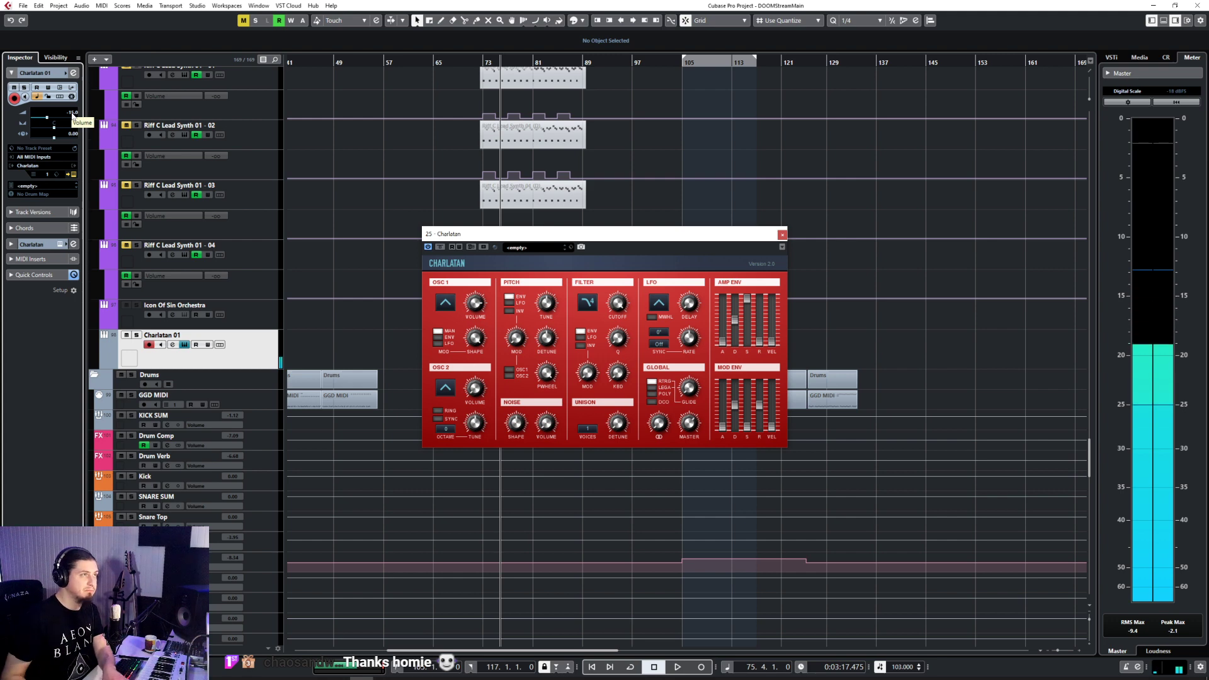
Step: Set the volume of the Charlatan 01 track to -25 dB
{"action": "type", "text": "-25"}
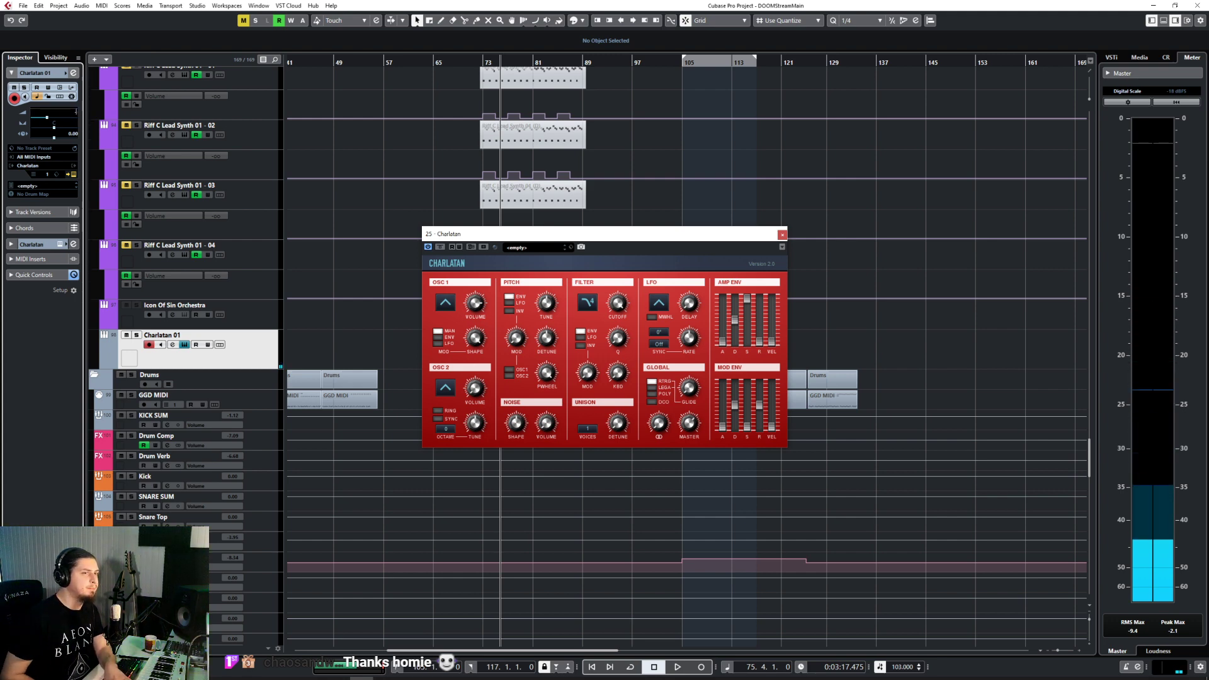
{"action": "key", "text": "Return"}
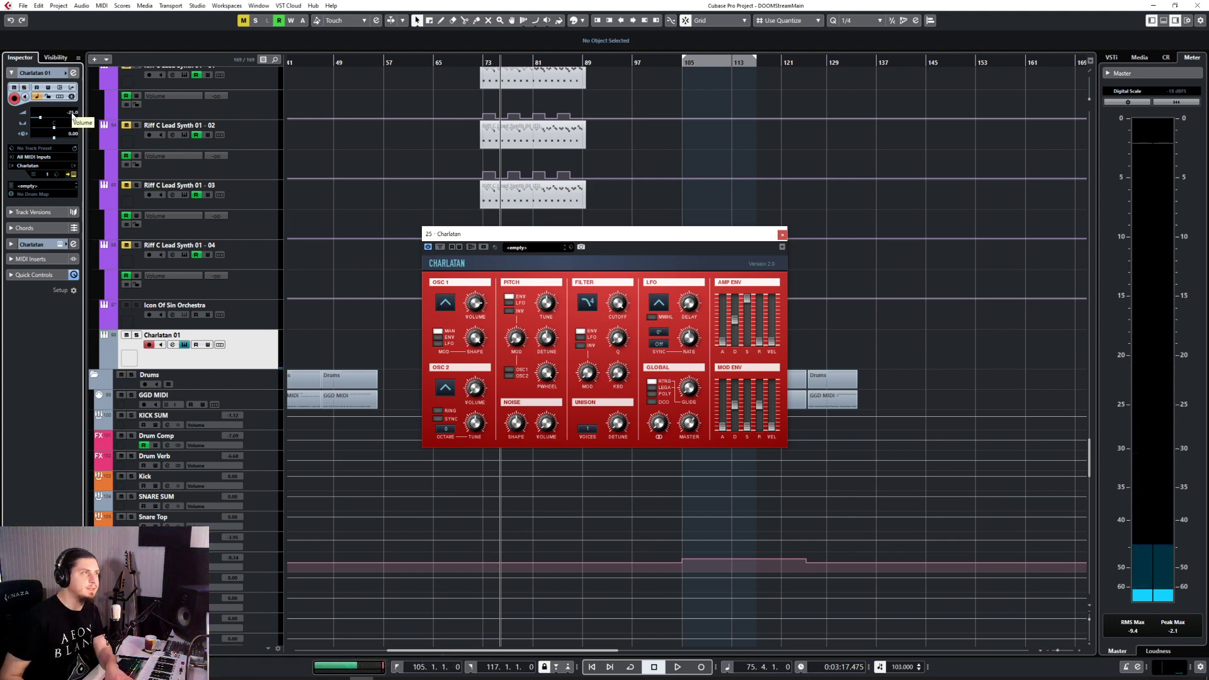
{"action": "left_click", "coordinate": [536, 247]}
{"action": "left_click", "coordinate": [678, 253]}
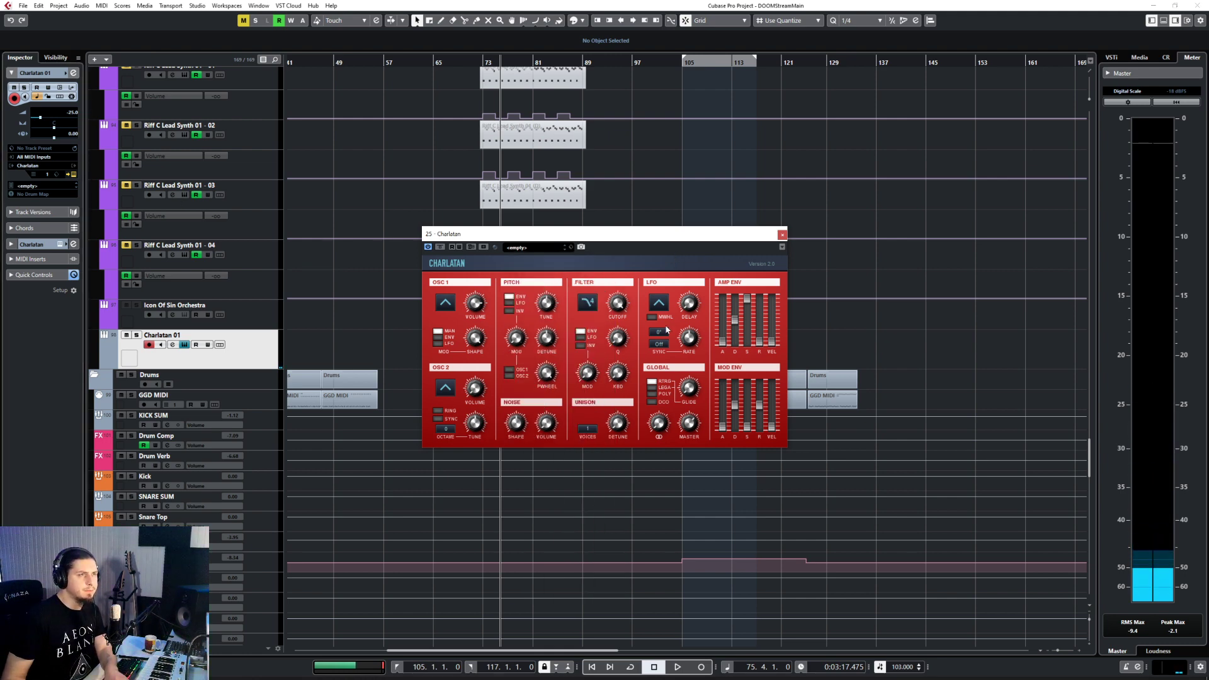
Step: Enable Ring and Sync for Charlatan's oscillator 2 and change its octave
{"action": "left_click", "coordinate": [591, 305]}
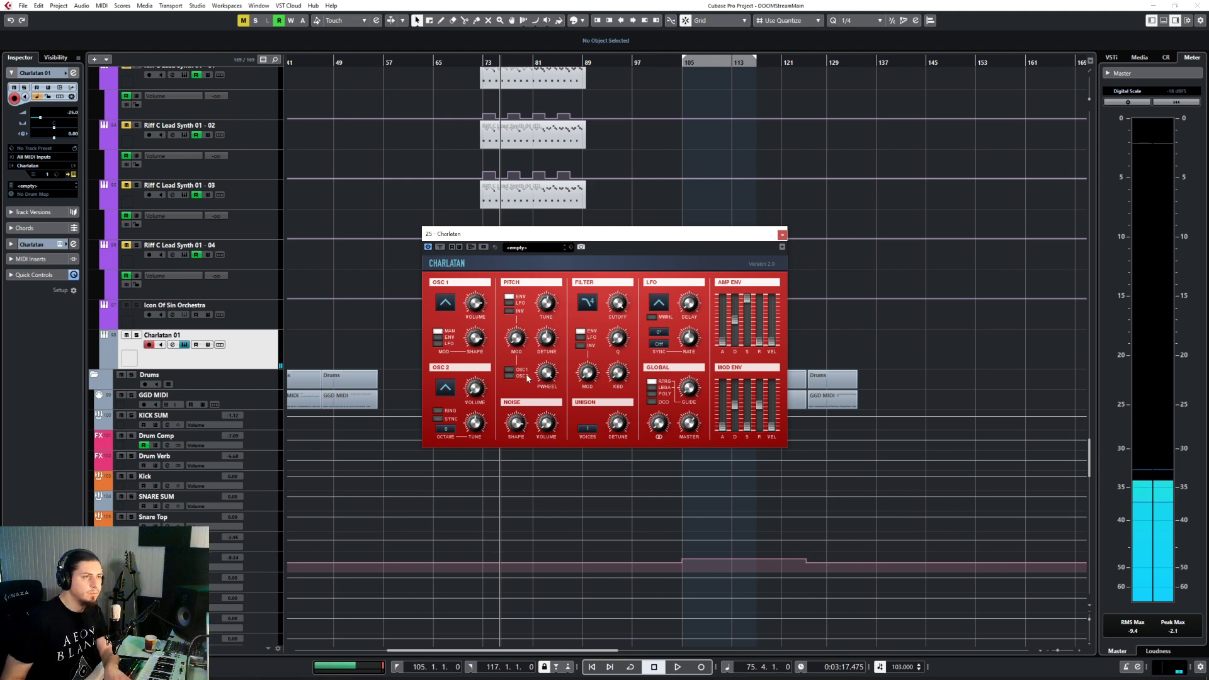
{"action": "left_click", "coordinate": [438, 411]}
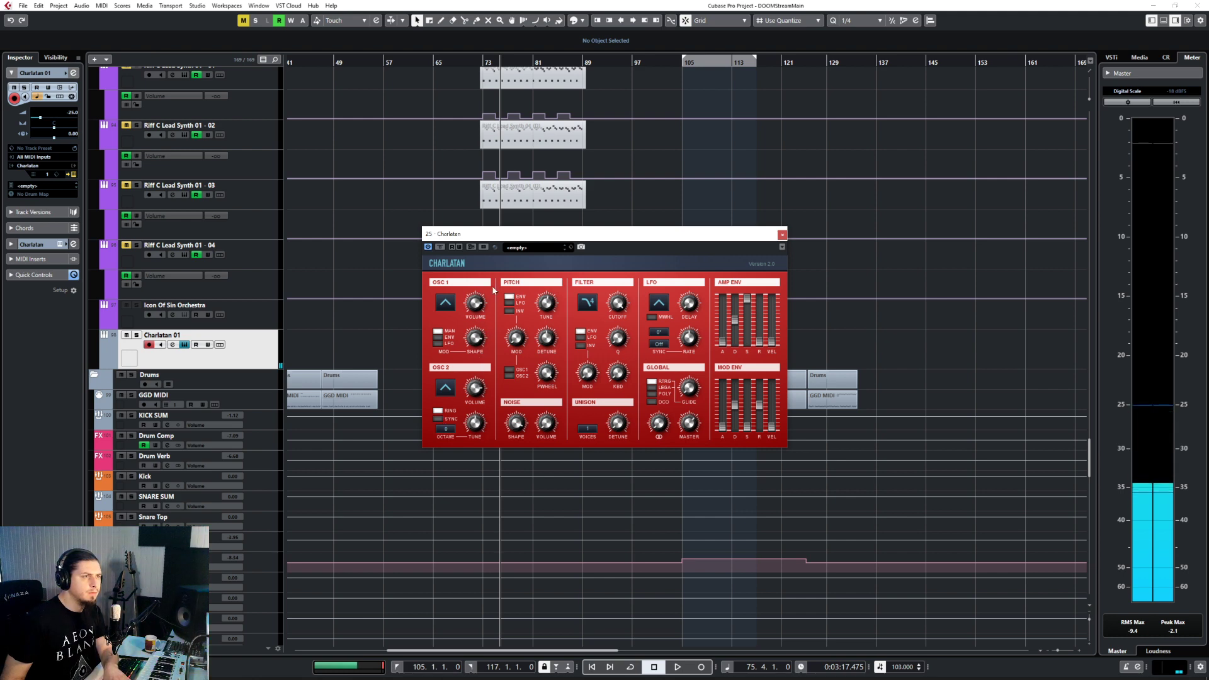
{"action": "left_click", "coordinate": [438, 418]}
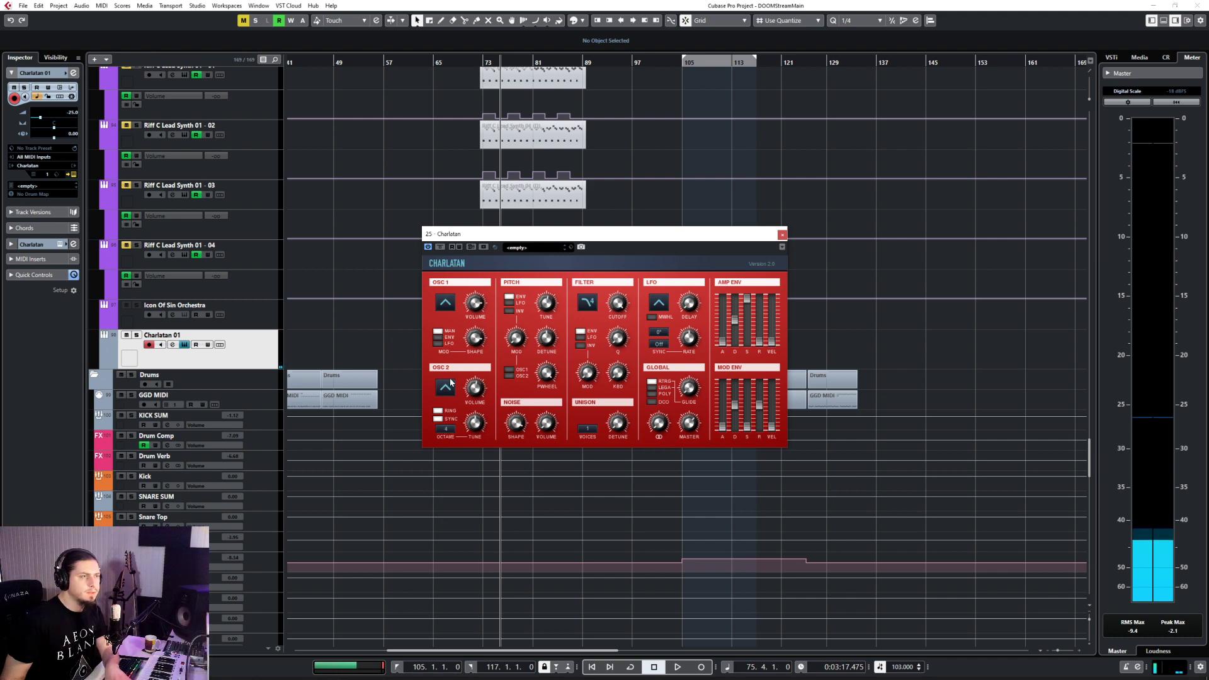
{"action": "left_click_drag", "start_coordinate": [445, 458], "coordinate": [445, 462]}
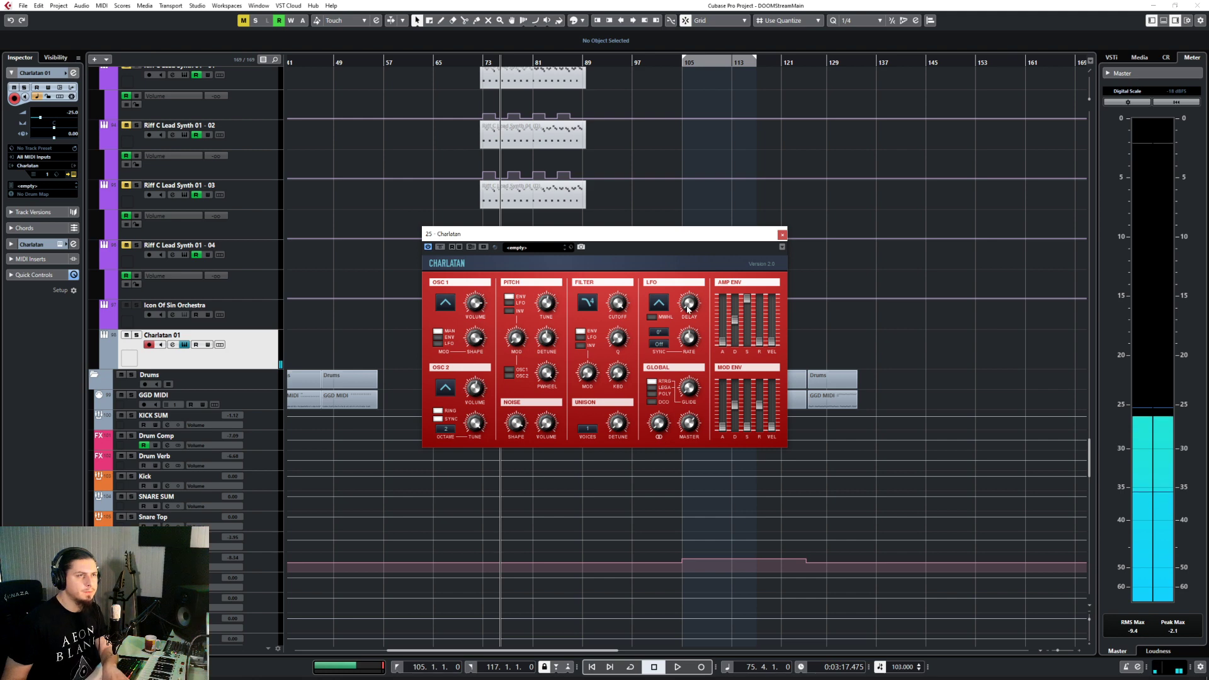
Step: Set up Charlatan's LFO with tempo sync, a different phase and a sine waveform
{"action": "left_click", "coordinate": [659, 344]}
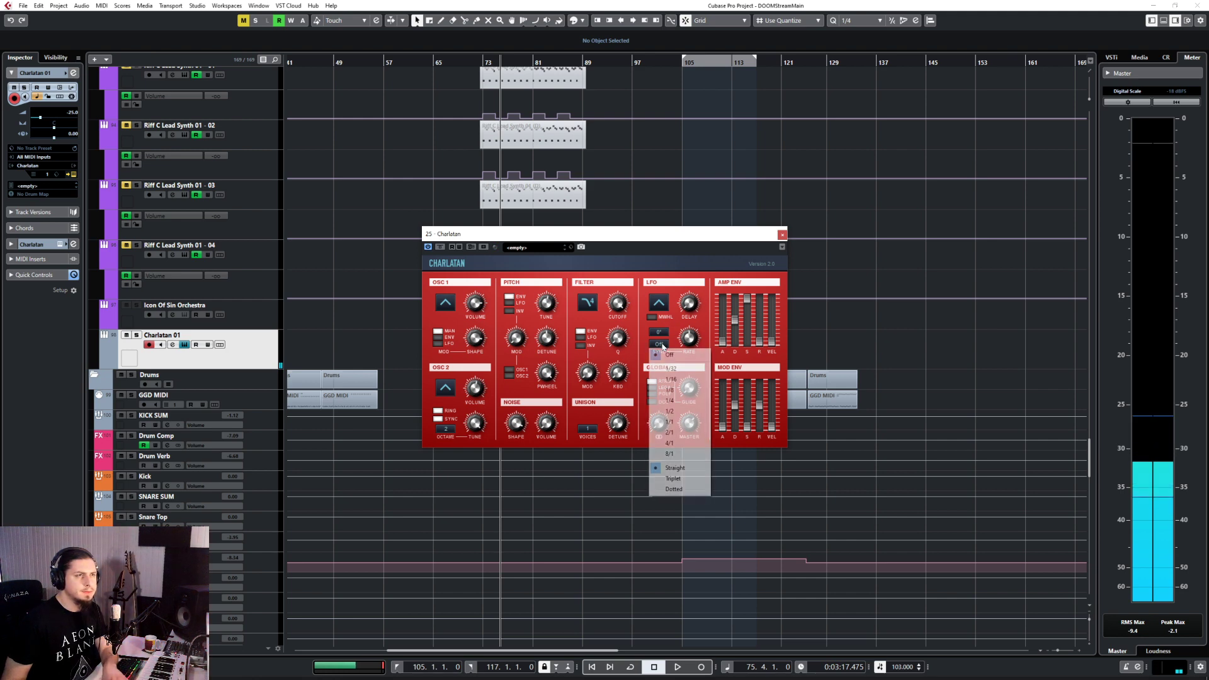
{"action": "left_click", "coordinate": [687, 407]}
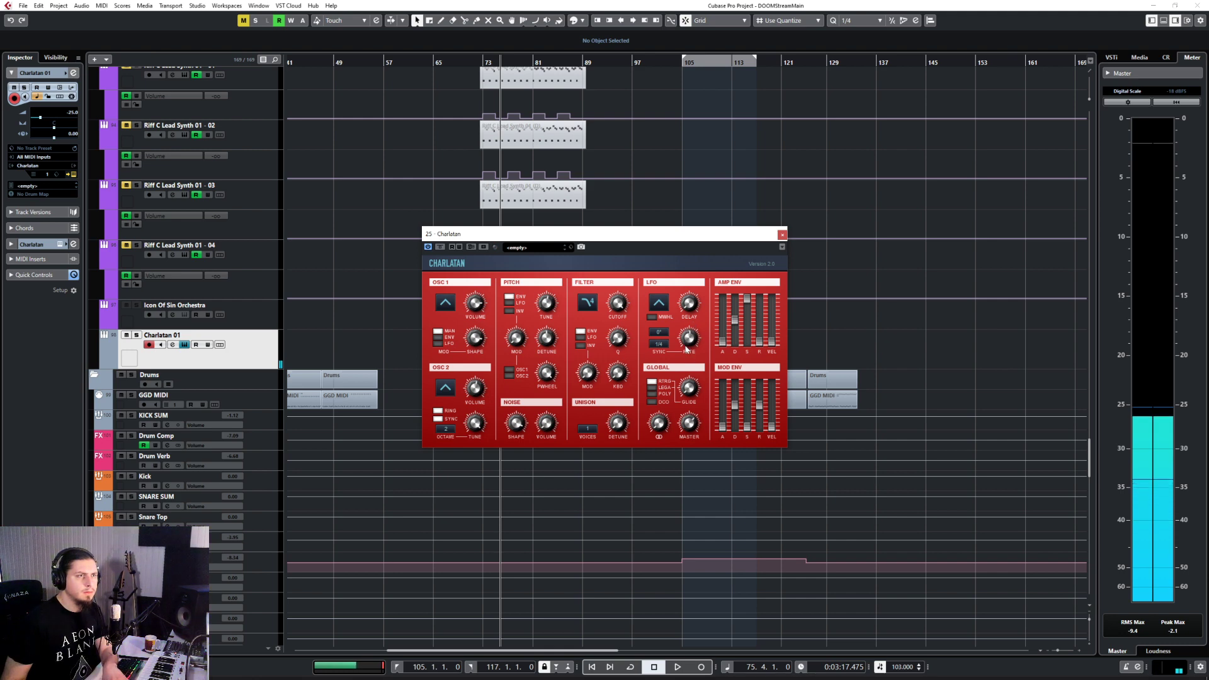
{"action": "left_click", "coordinate": [659, 332]}
{"action": "left_click", "coordinate": [667, 351]}
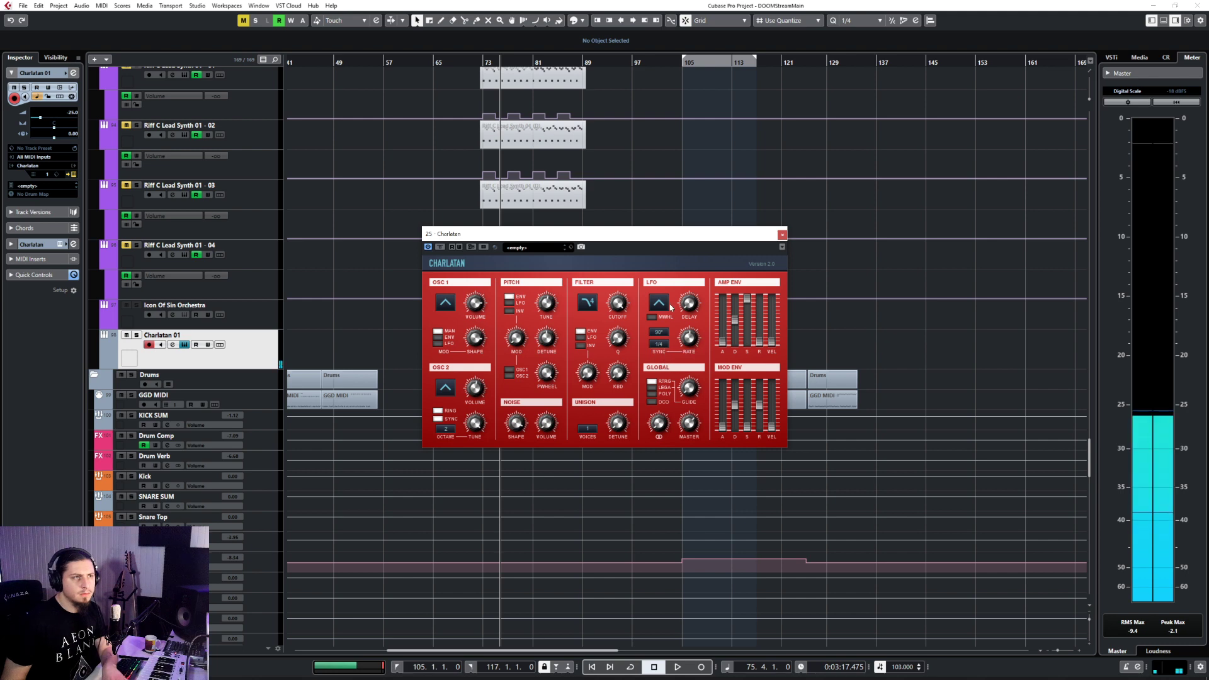
{"action": "left_click", "coordinate": [659, 304]}
{"action": "left_click", "coordinate": [659, 339]}
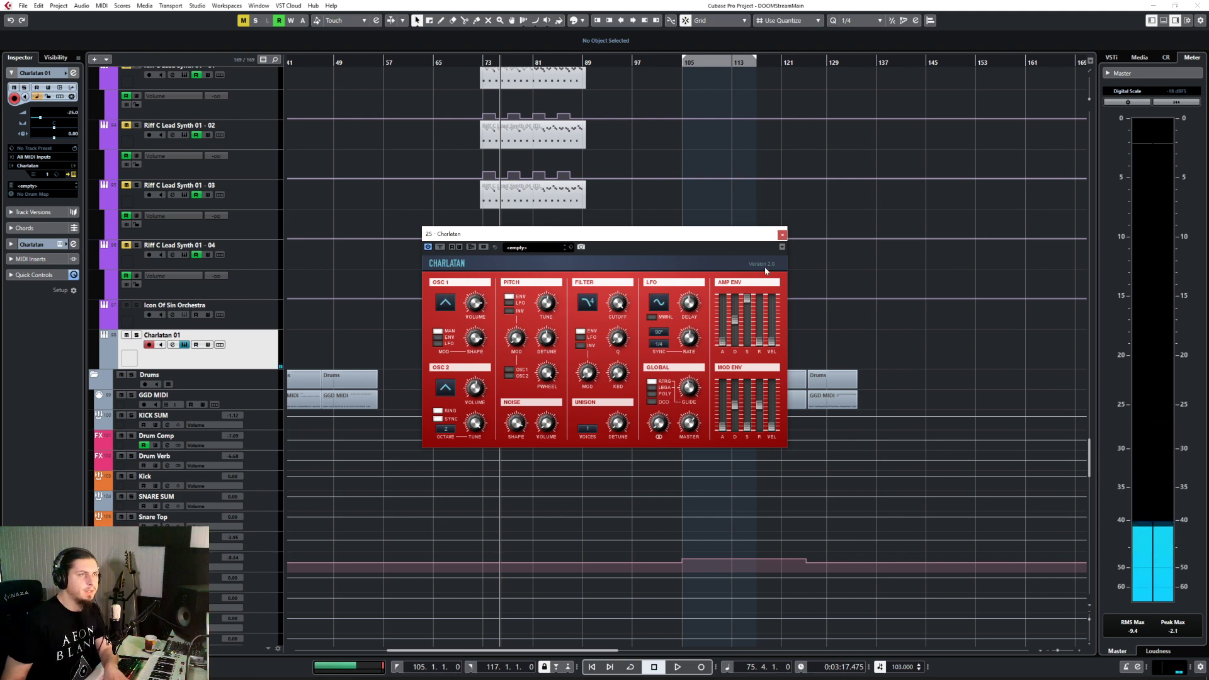
Step: Try the PG-8X synth as the Charlatan 01 track's instrument and reposition its window
{"action": "left_click", "coordinate": [44, 165]}
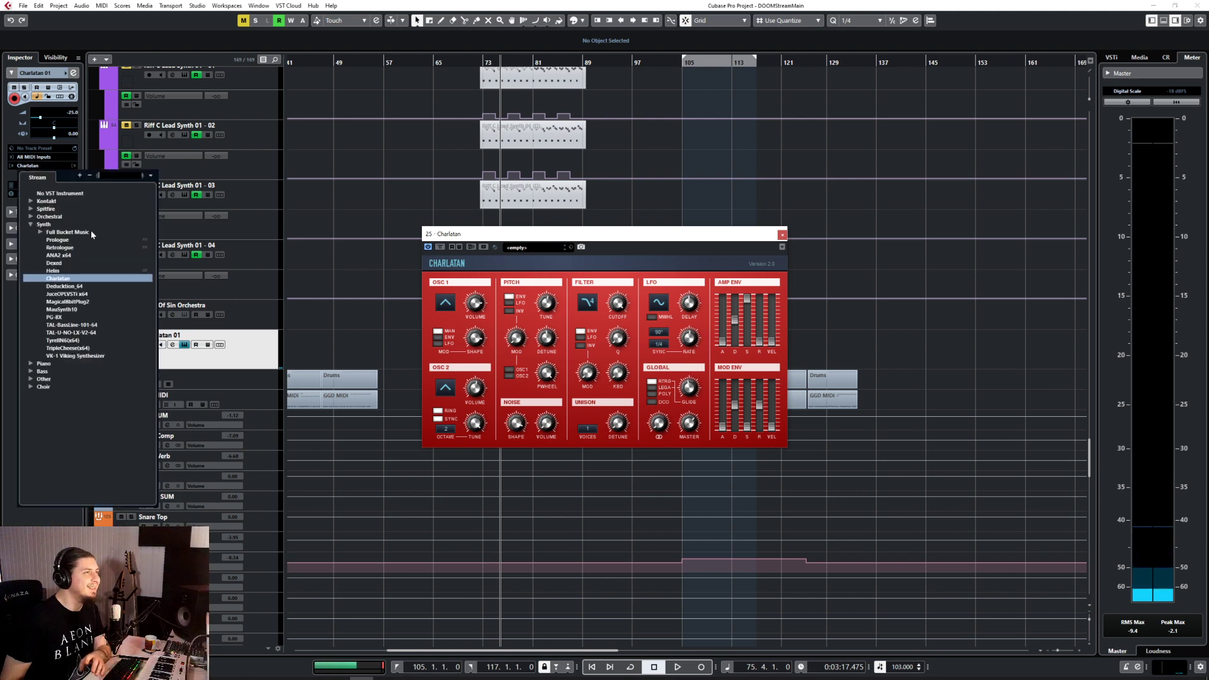
{"action": "left_click", "coordinate": [71, 317]}
{"action": "left_click", "coordinate": [584, 366]}
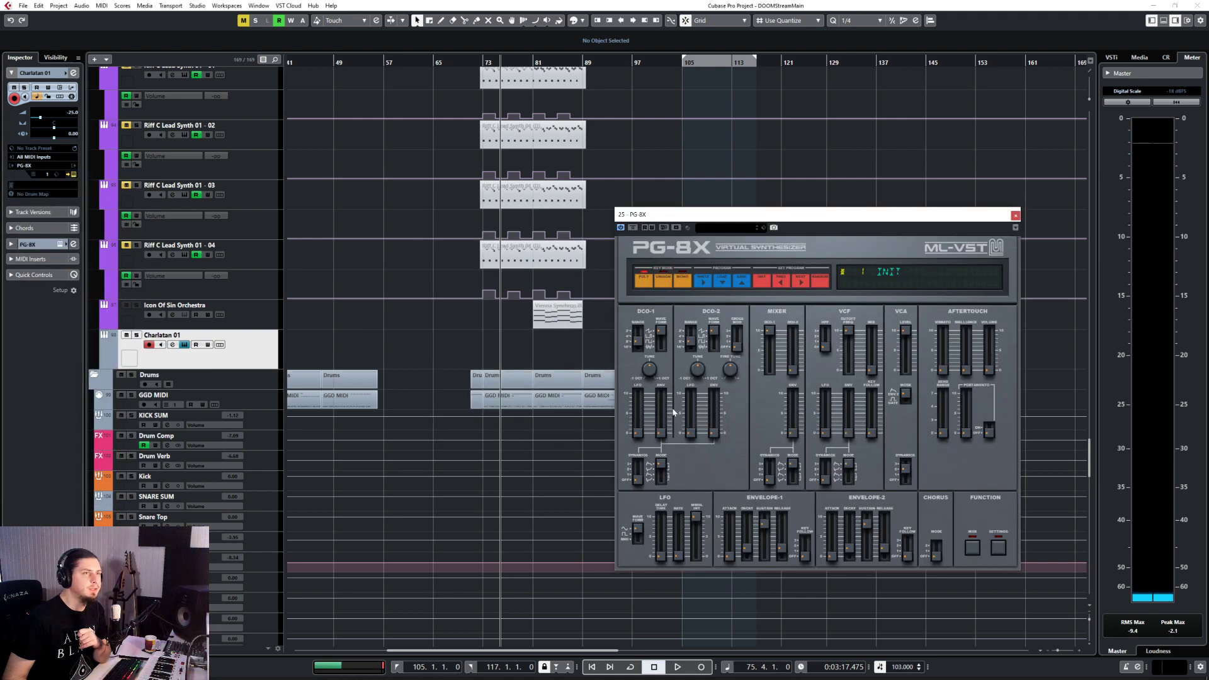
{"action": "left_click_drag", "start_coordinate": [776, 213], "coordinate": [529, 184]}
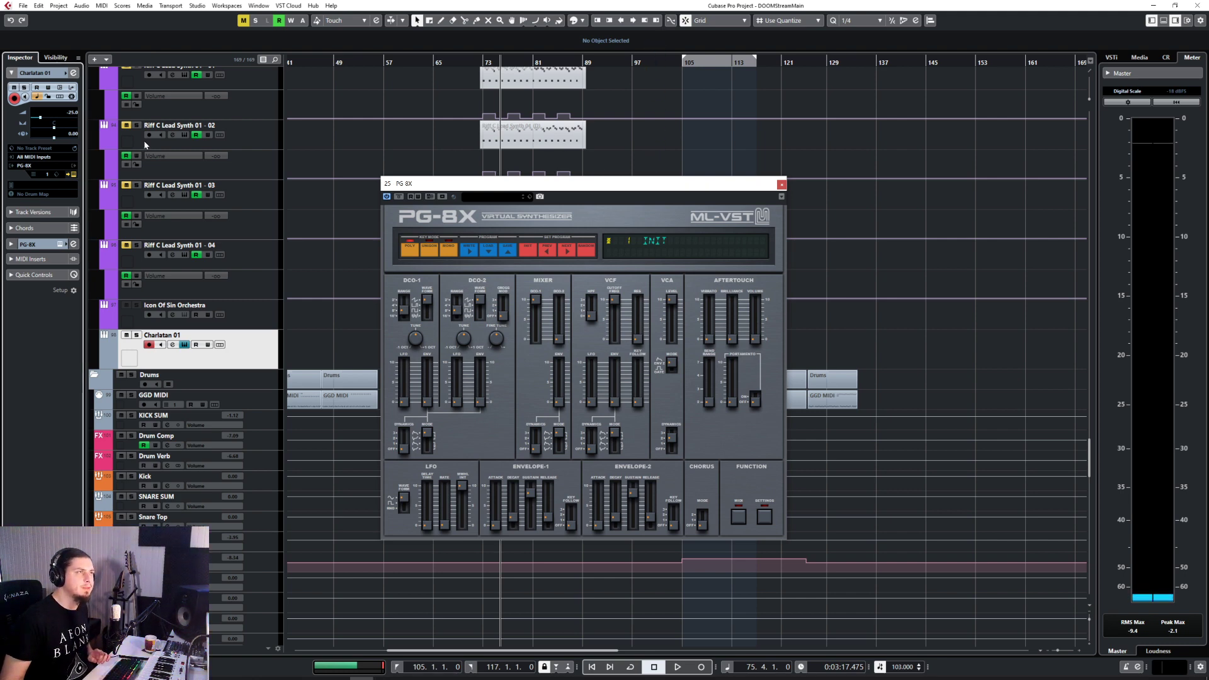
Step: Replace the Charlatan 01 track's instrument with monofury64 from the Full Bucket Music synths
{"action": "left_click", "coordinate": [21, 166]}
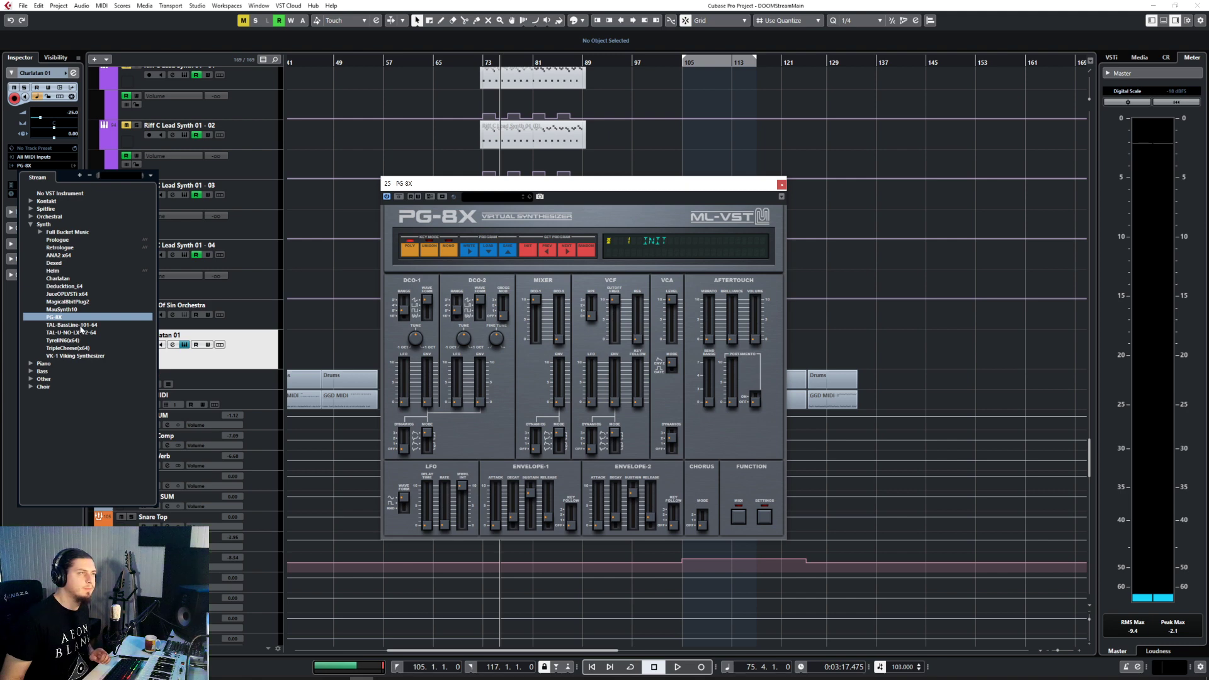
{"action": "left_click", "coordinate": [41, 233]}
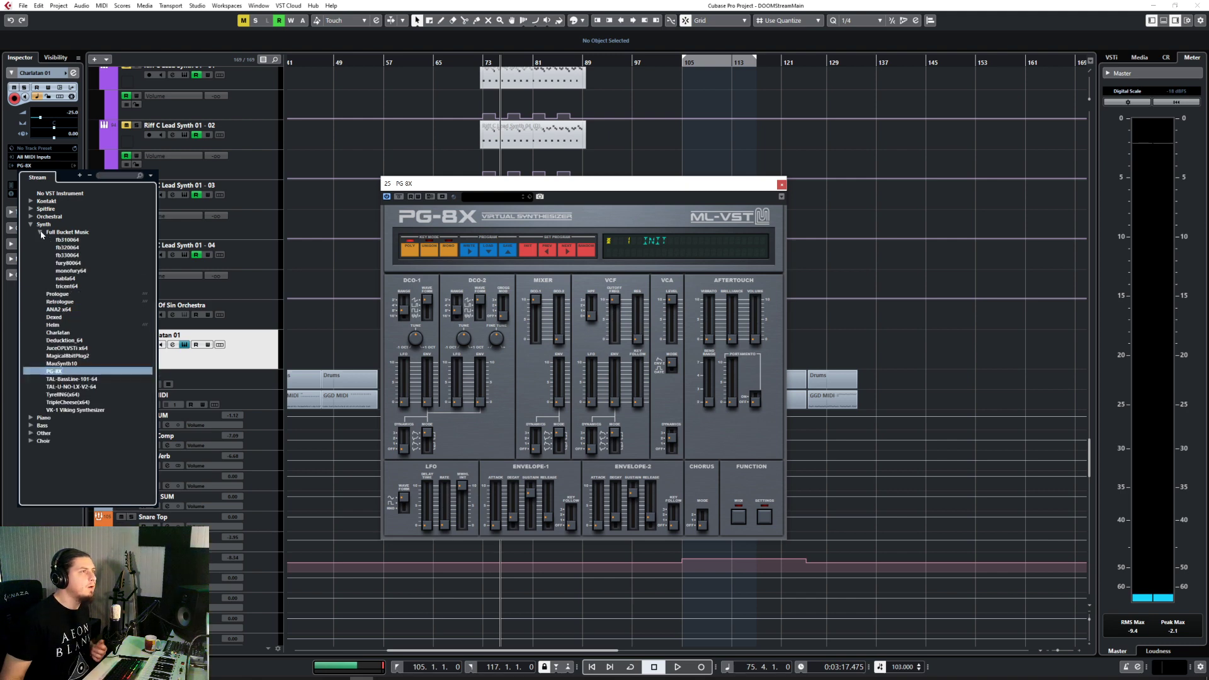
{"action": "left_click", "coordinate": [71, 272]}
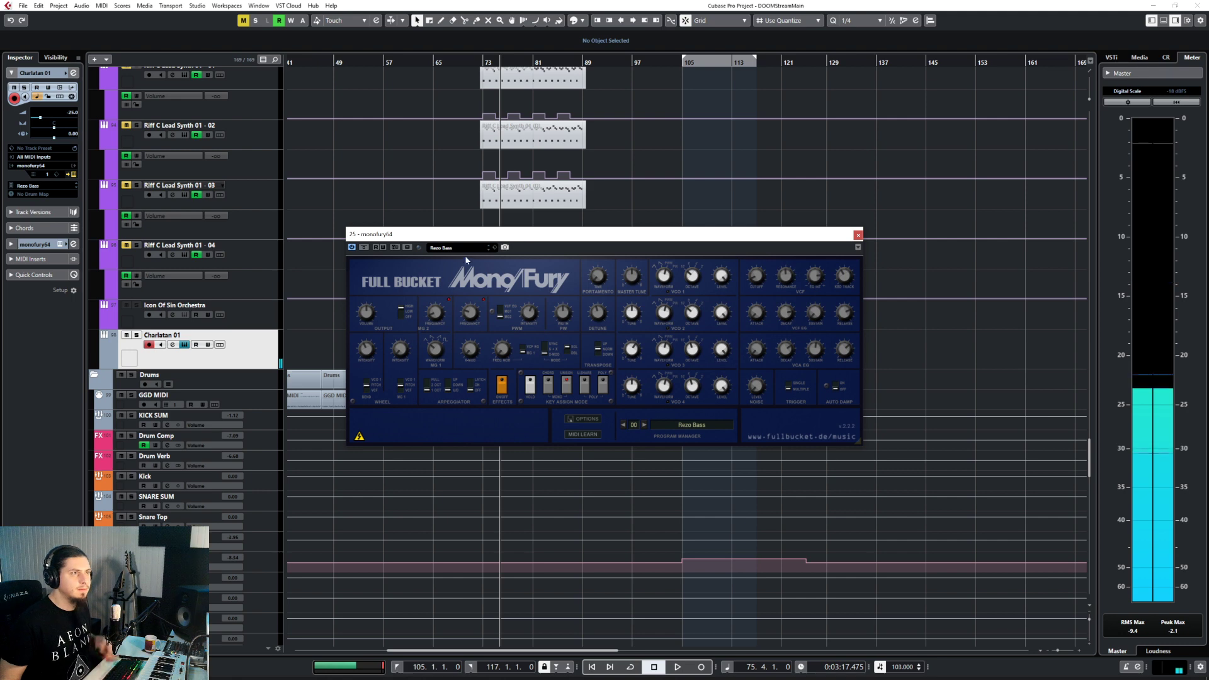
Step: Step through the Mono/Fury programs one by one up to Poly Glides, and close the synth window
{"action": "left_click", "coordinate": [644, 425]}
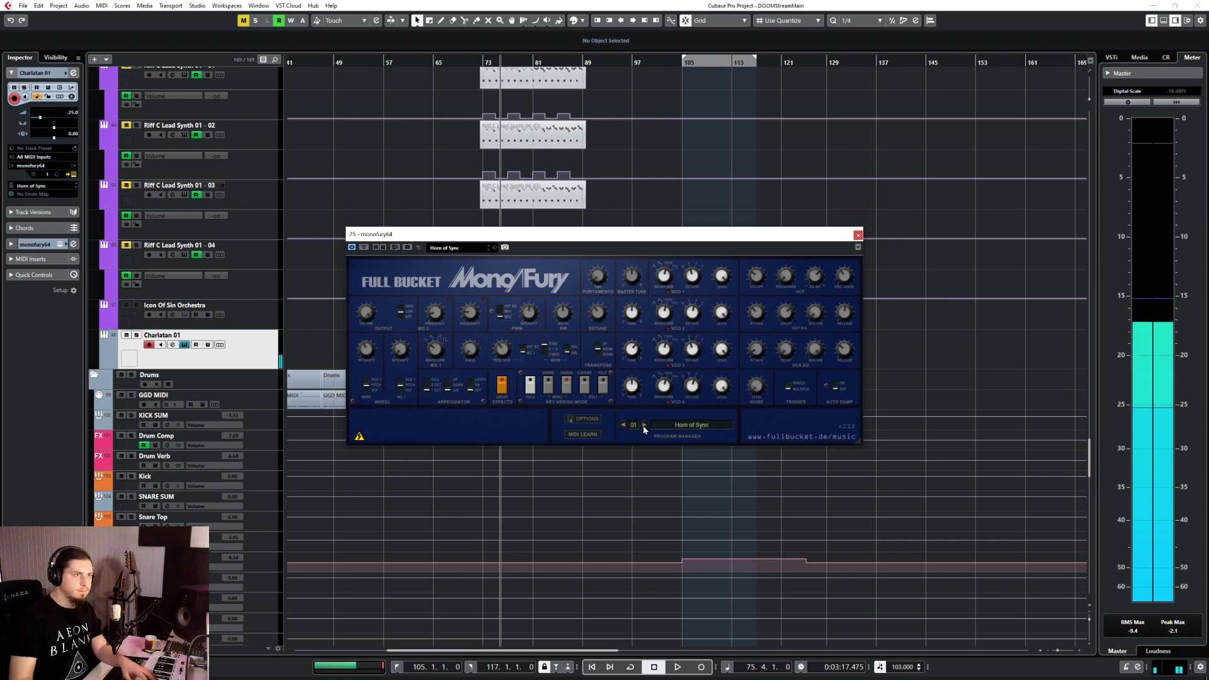
{"action": "left_click", "coordinate": [644, 426]}
{"action": "left_click", "coordinate": [643, 425]}
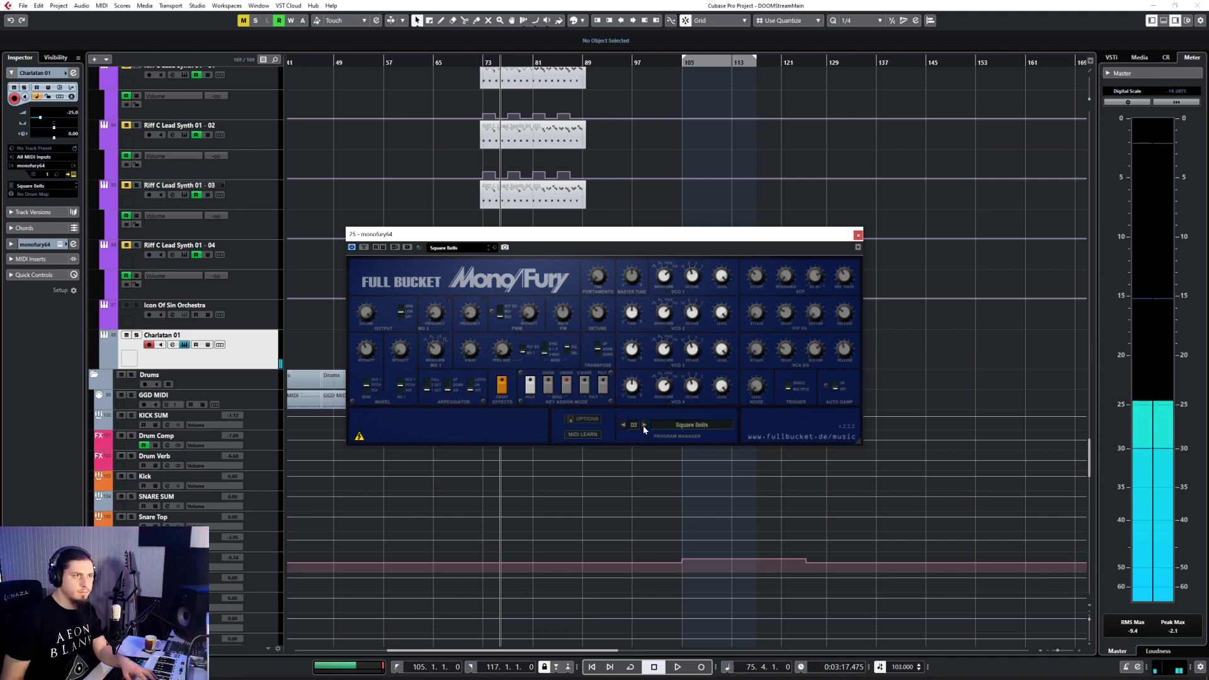
{"action": "left_click", "coordinate": [644, 426]}
{"action": "left_click", "coordinate": [644, 426]}
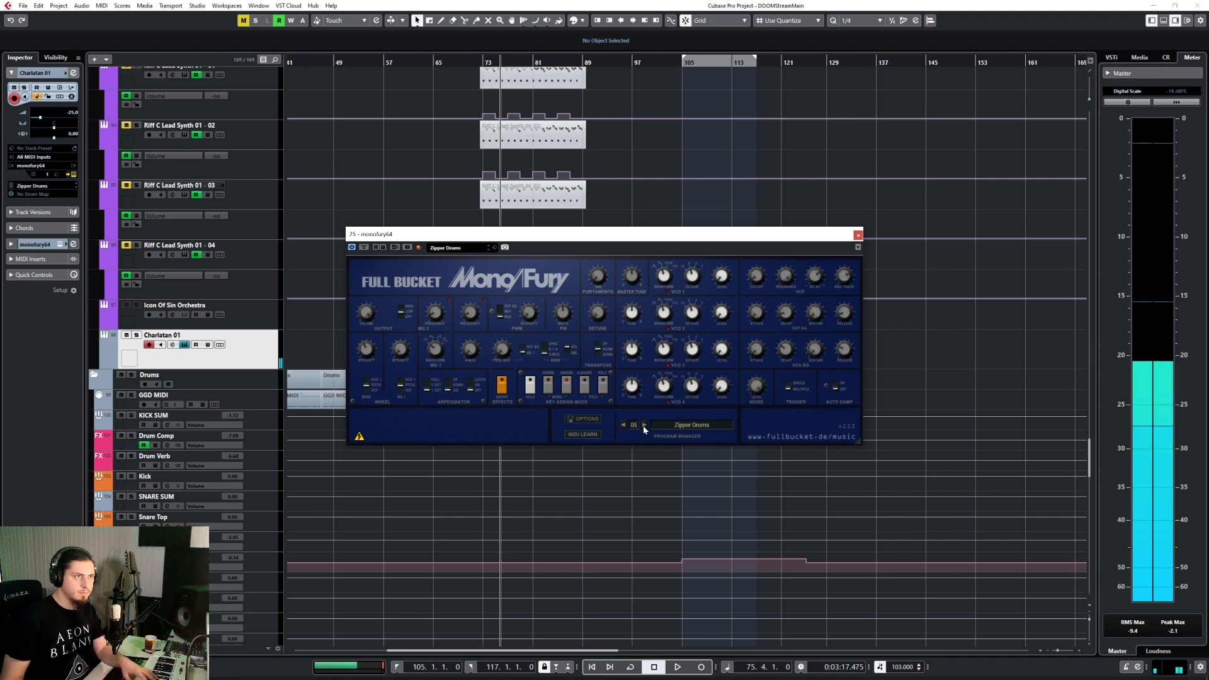
{"action": "left_click", "coordinate": [644, 426]}
{"action": "left_click", "coordinate": [644, 426]}
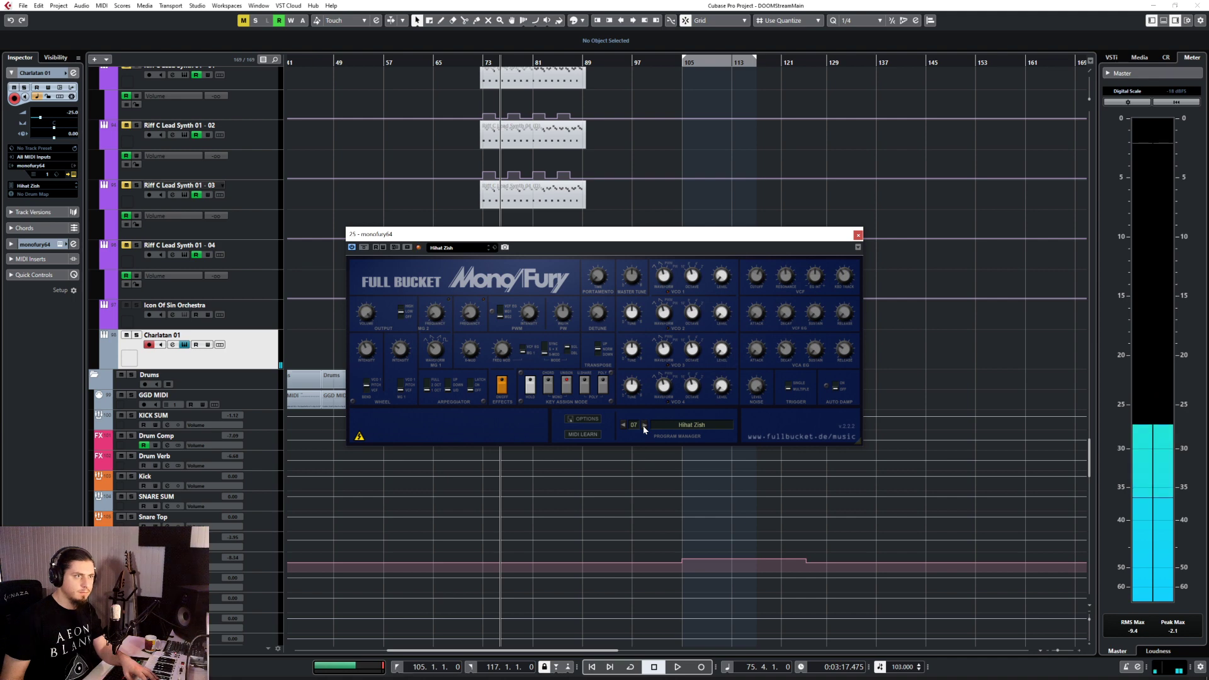
{"action": "left_click", "coordinate": [644, 426]}
{"action": "left_click", "coordinate": [644, 426]}
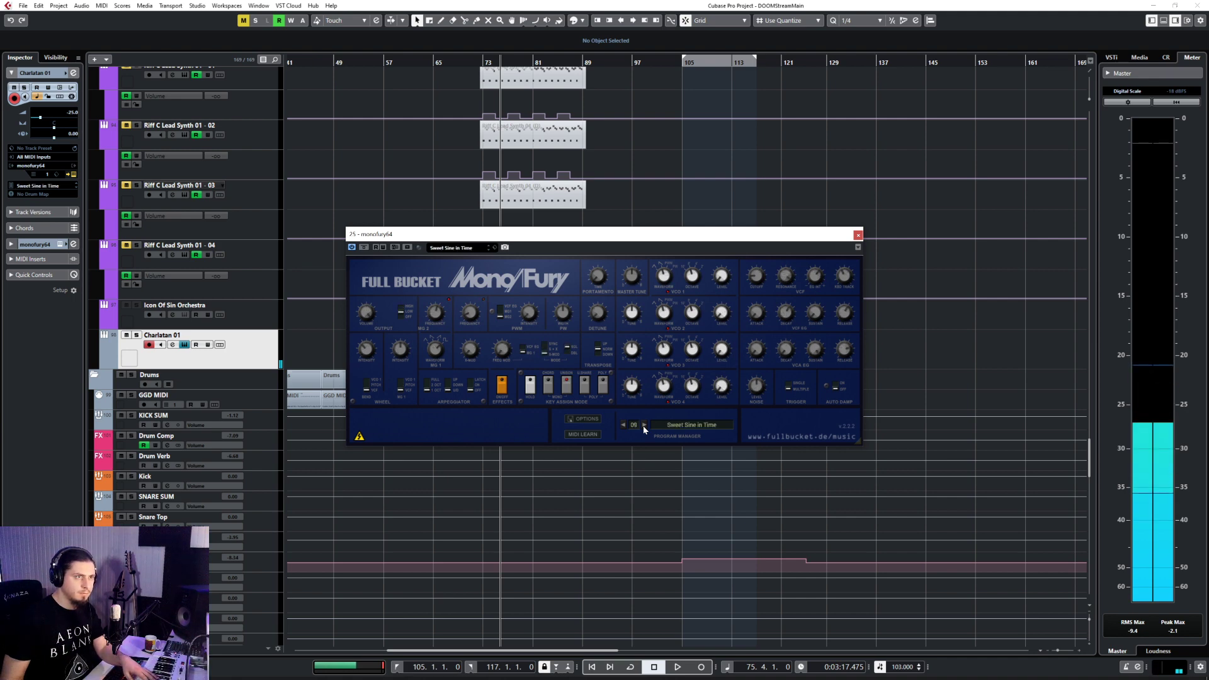
{"action": "left_click", "coordinate": [643, 426]}
{"action": "left_click", "coordinate": [644, 425]}
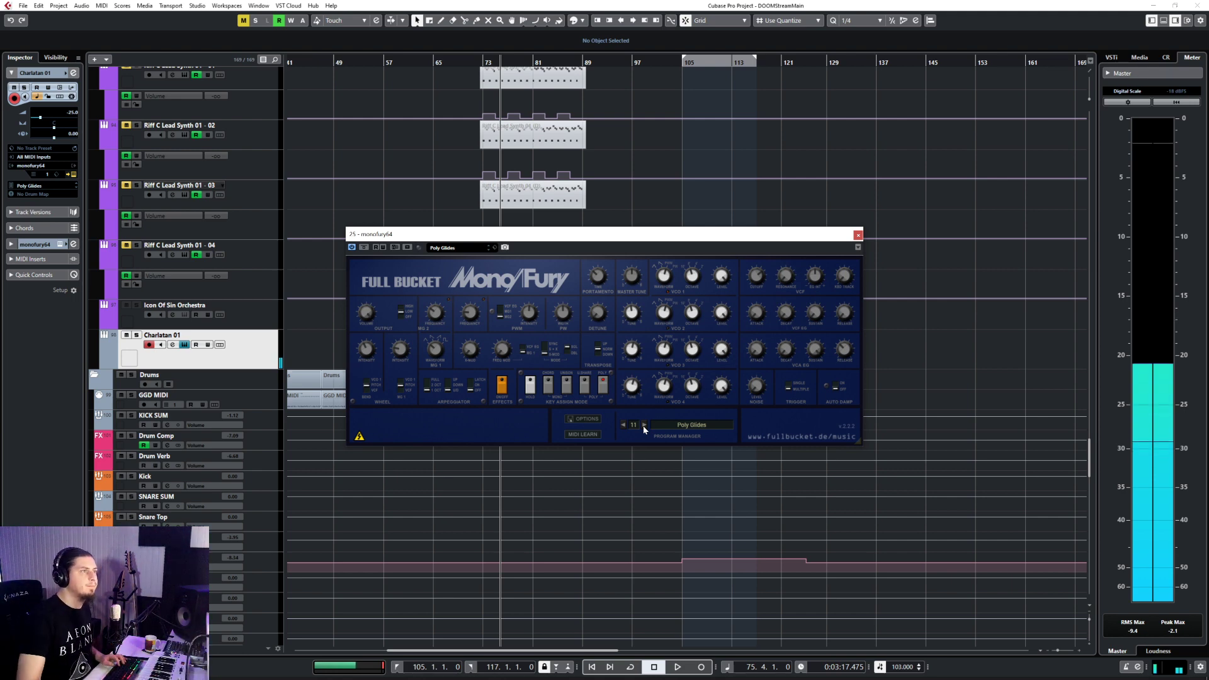
{"action": "left_click", "coordinate": [858, 235]}
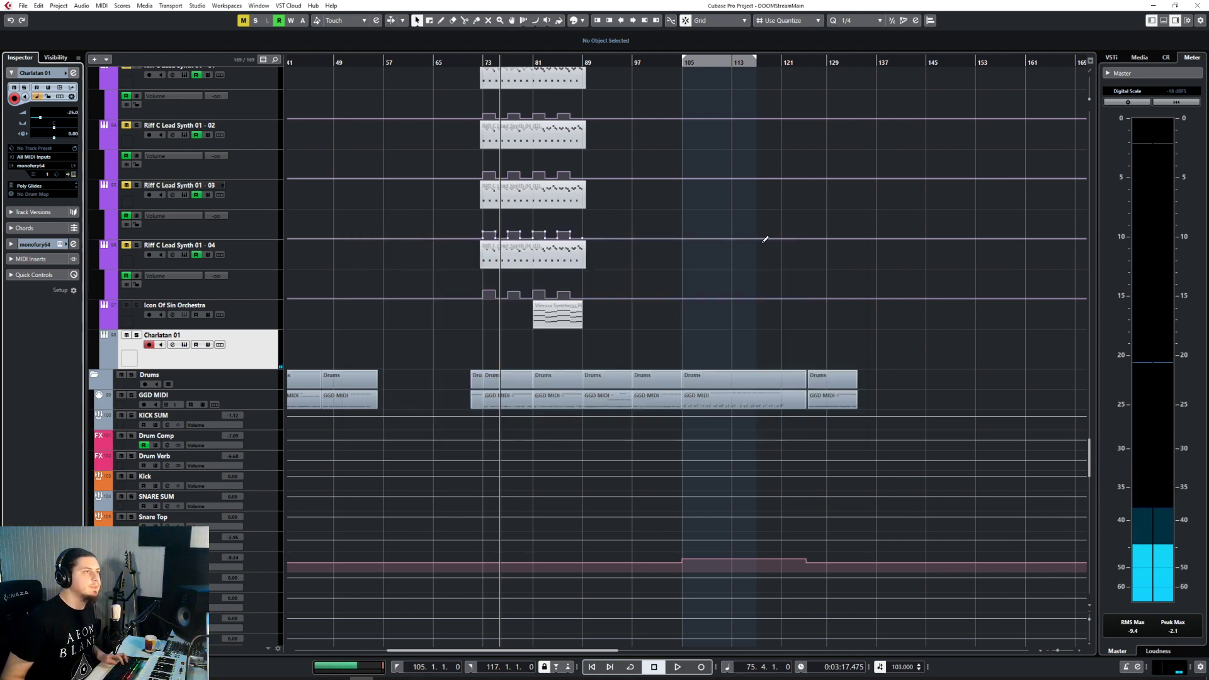
Step: Open the MixConsole and look through the intermission, Riff A and Riff C lead synth channels with their inserts and sends
{"action": "key", "text": "F3"}
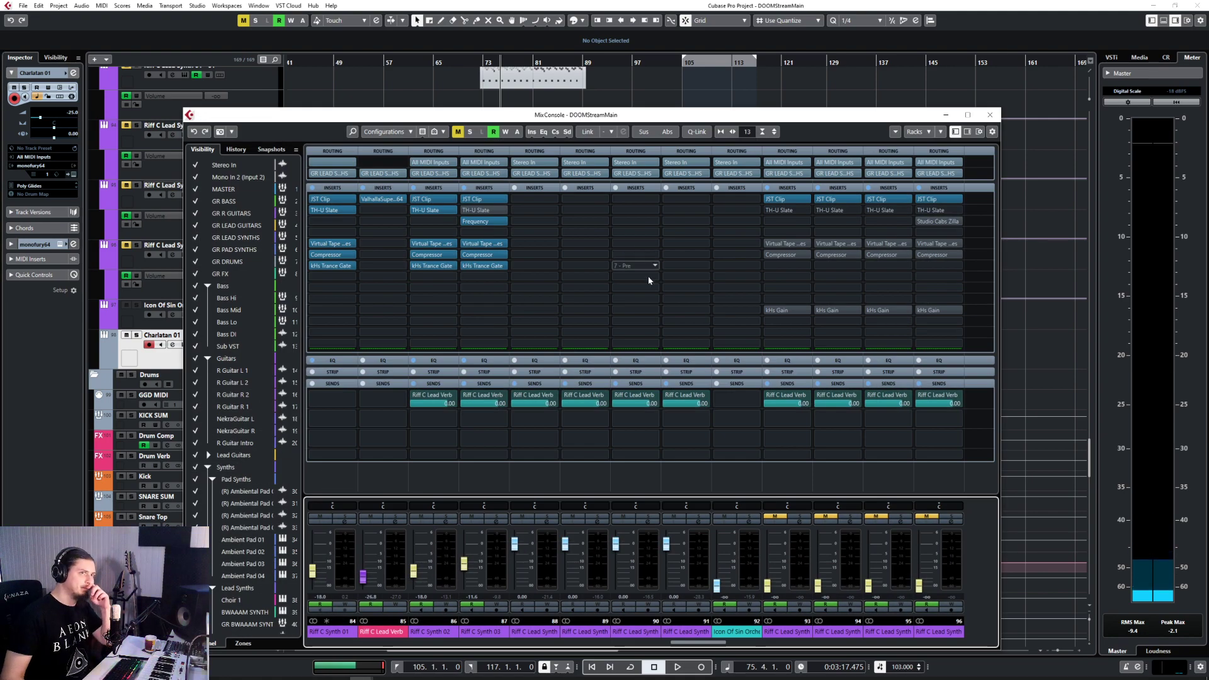
{"action": "left_click_drag", "start_coordinate": [675, 644], "coordinate": [619, 641]}
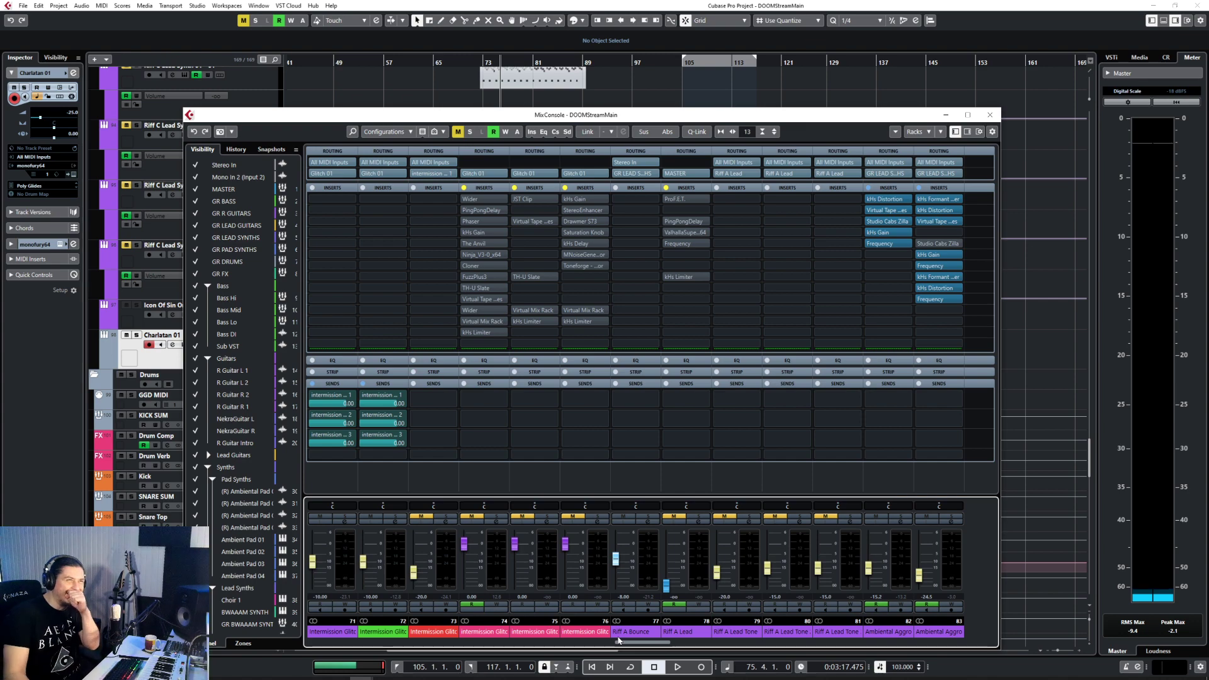
{"action": "mouse_move", "coordinate": [618, 641]}
{"action": "left_mouse_down"}
{"action": "mouse_move", "coordinate": [652, 649]}
{"action": "mouse_move", "coordinate": [613, 653]}
{"action": "mouse_move", "coordinate": [625, 657]}
{"action": "left_mouse_up"}
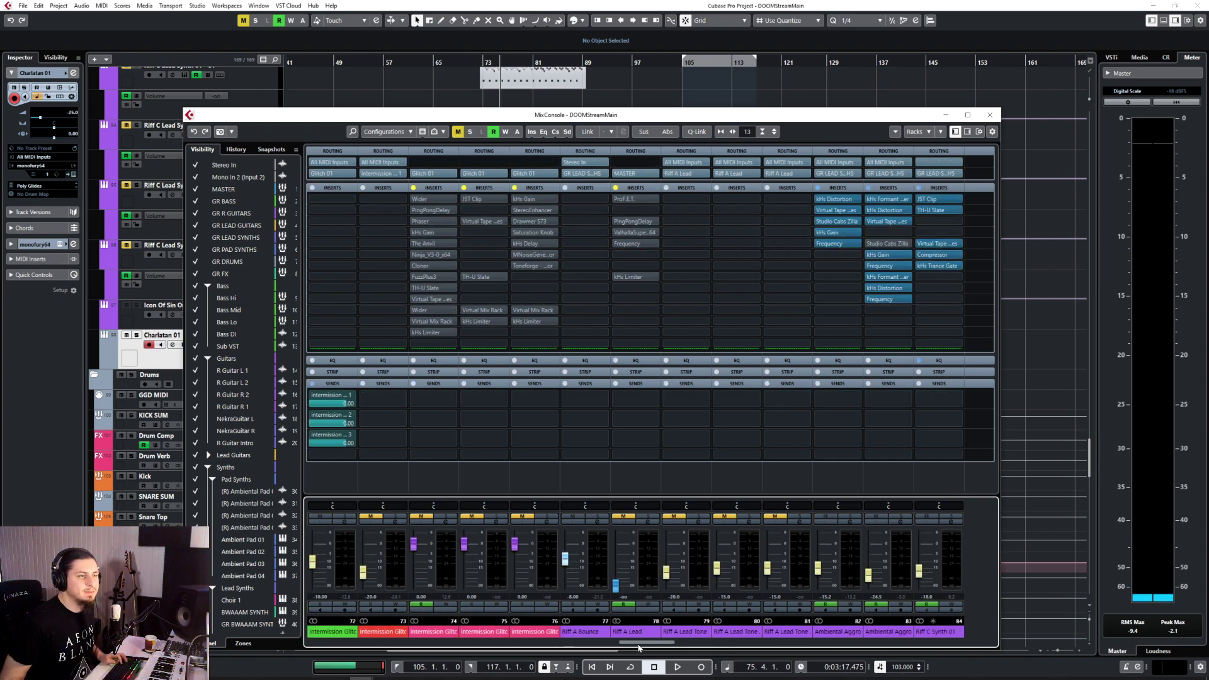
{"action": "left_click_drag", "start_coordinate": [649, 646], "coordinate": [688, 647]}
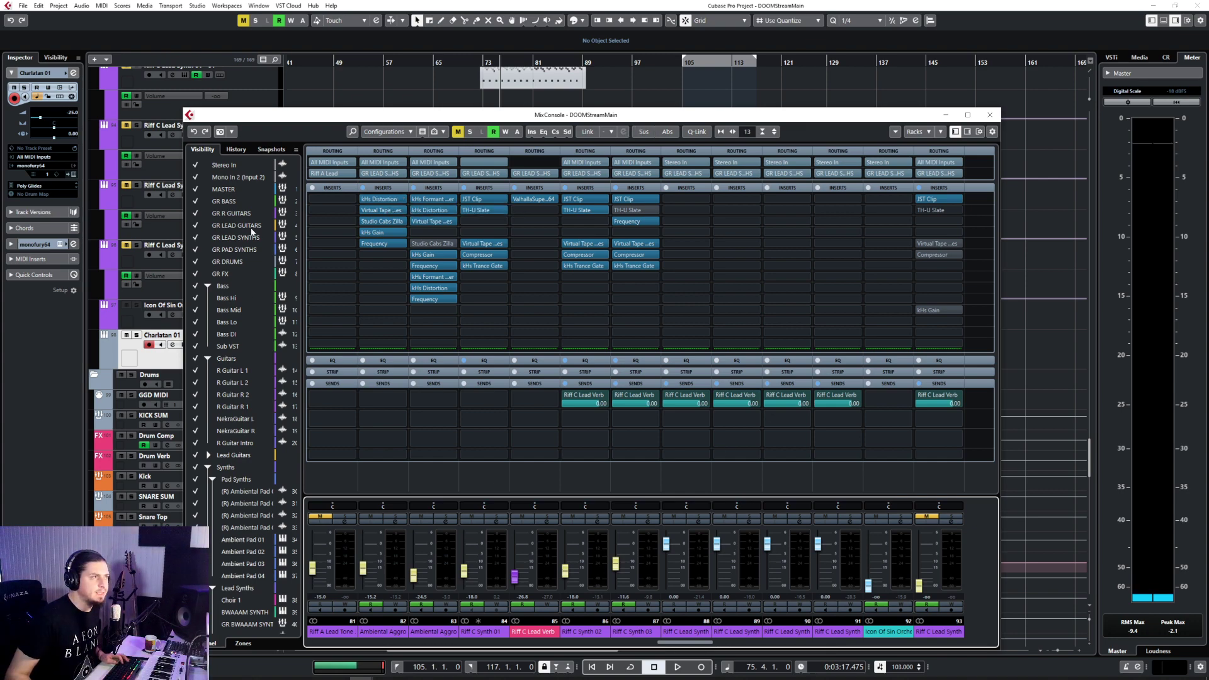
Step: Close the mixer and rename the Charlatan 01 track to Riff D
{"action": "left_click_drag", "start_coordinate": [311, 118], "coordinate": [605, 105]}
{"action": "double_click", "coordinate": [164, 334]}
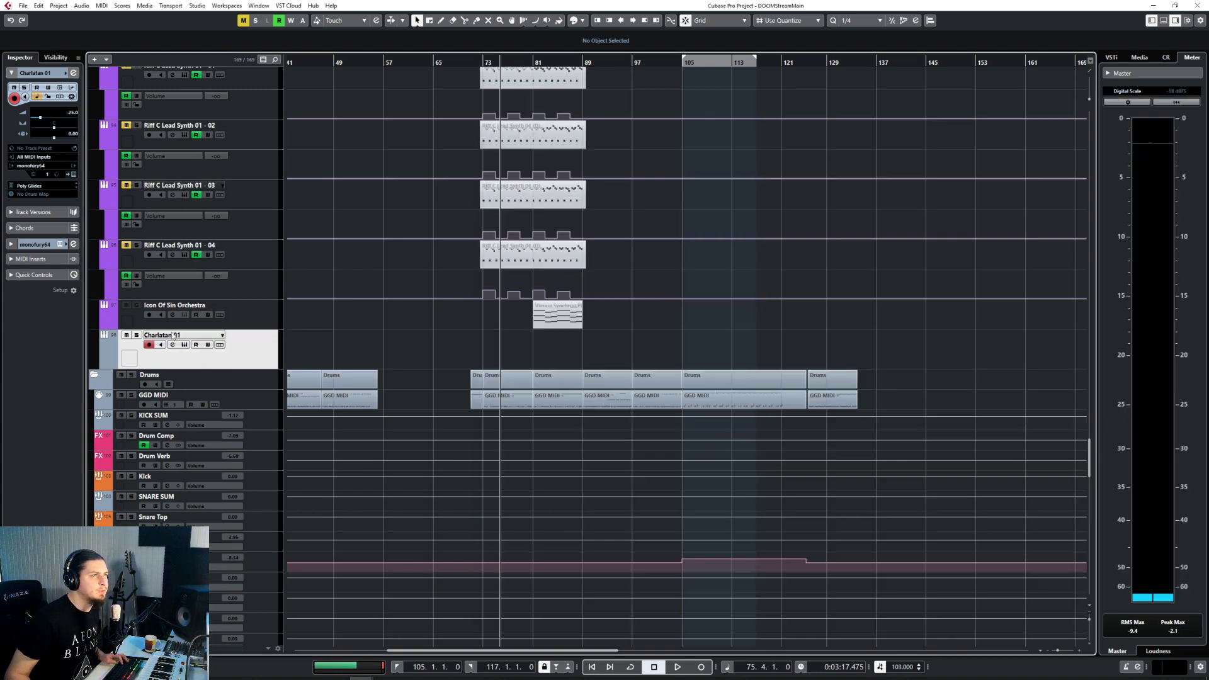
{"action": "type", "text": "Riff D"}
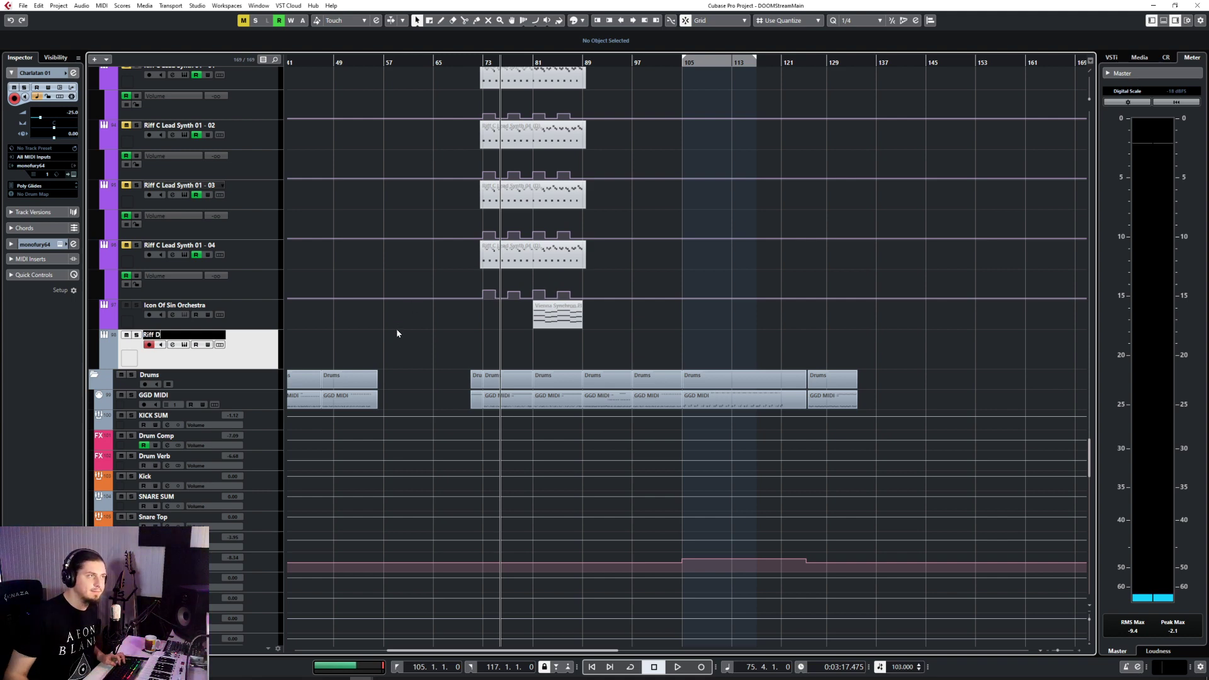
{"action": "key", "text": "Return"}
Step: Find the Riff A Lead parts and audition the song from bar 39 and again from bar 47
{"action": "scroll", "coordinate": [402, 345], "scroll_direction": "down", "scroll_amount": 4}
{"action": "scroll", "coordinate": [403, 346], "scroll_direction": "up", "scroll_amount": 15}
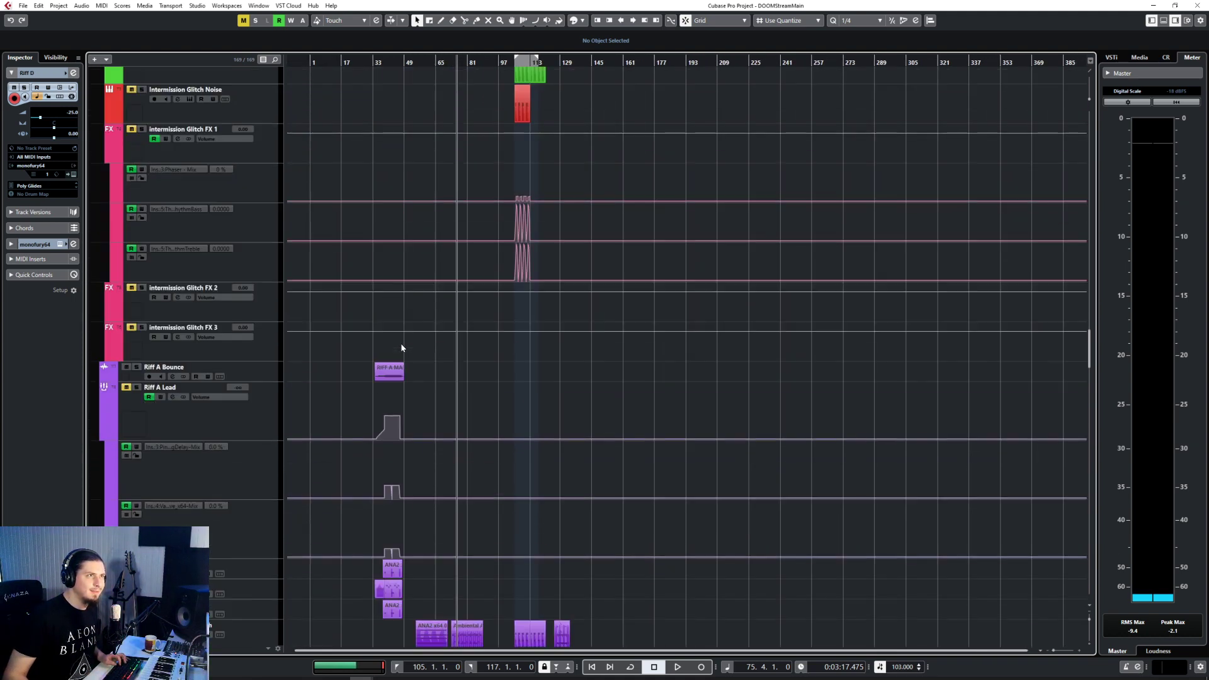
{"action": "scroll", "coordinate": [402, 347], "scroll_direction": "up", "scroll_amount": 4}
{"action": "scroll", "coordinate": [488, 480], "scroll_direction": "up", "scroll_amount": 2}
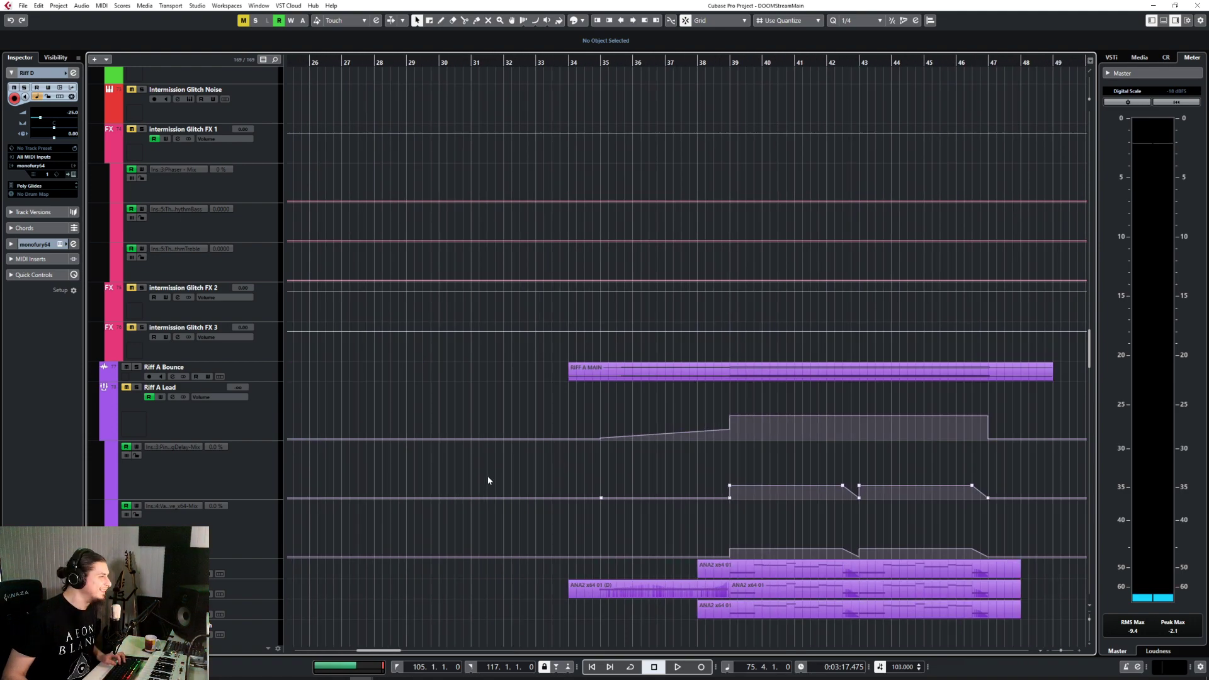
{"action": "scroll", "coordinate": [556, 383], "scroll_direction": "down", "scroll_amount": 6}
{"action": "scroll", "coordinate": [556, 382], "scroll_direction": "up", "scroll_amount": 6}
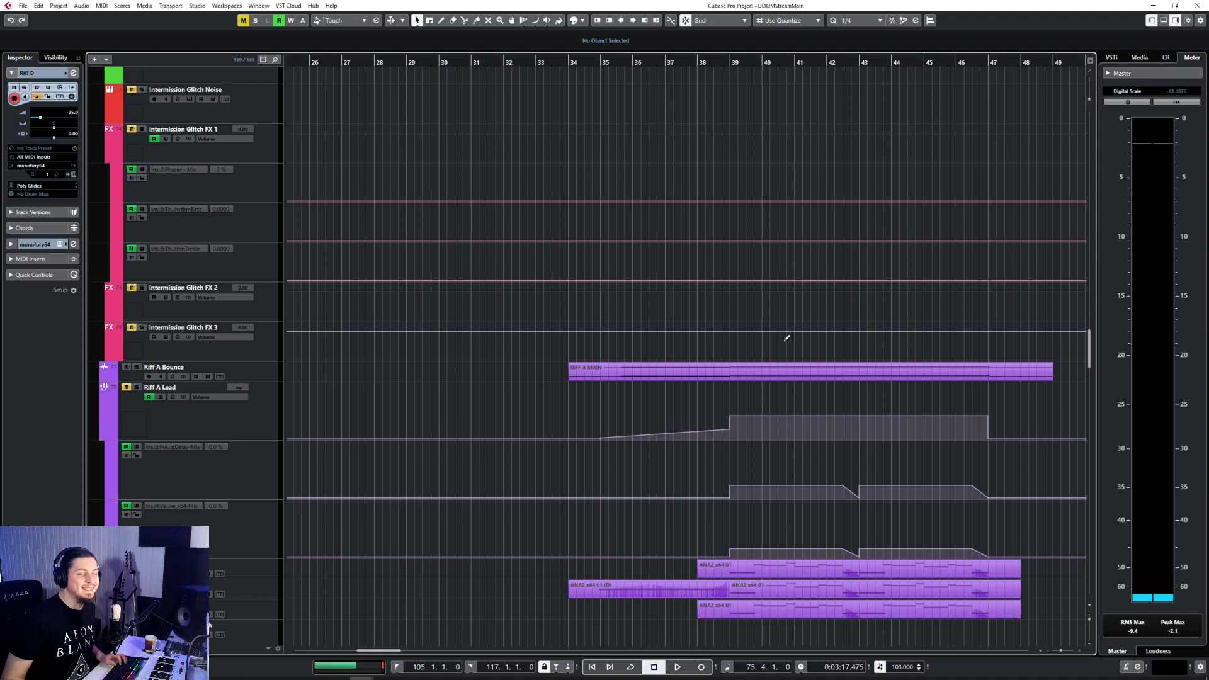
{"action": "scroll", "coordinate": [785, 352], "scroll_direction": "right", "scroll_amount": 3}
{"action": "left_click", "coordinate": [575, 62]}
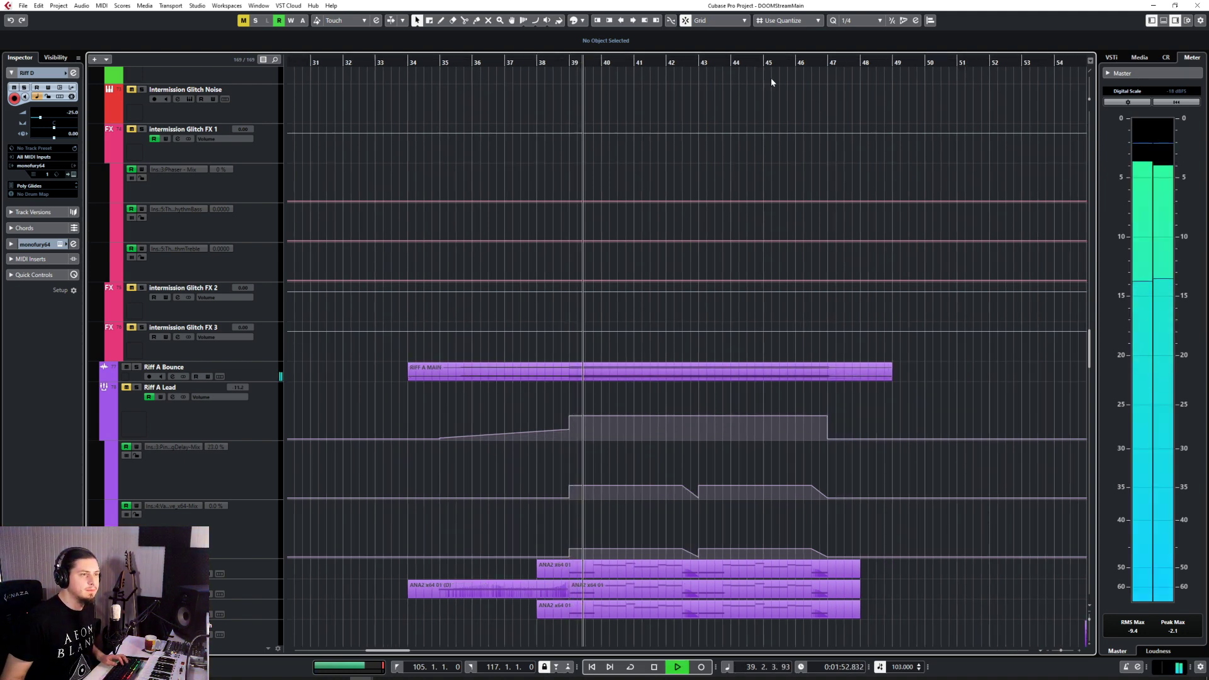
{"action": "scroll", "coordinate": [930, 255], "scroll_direction": "right", "scroll_amount": 4}
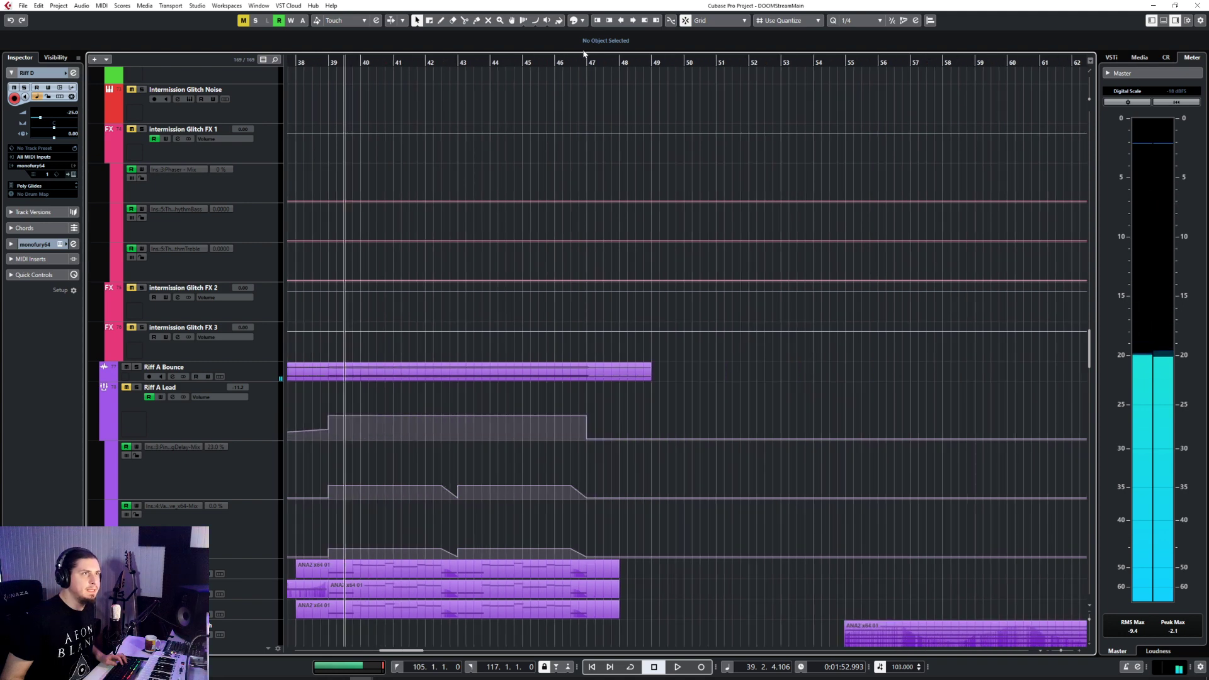
{"action": "left_click", "coordinate": [586, 61]}
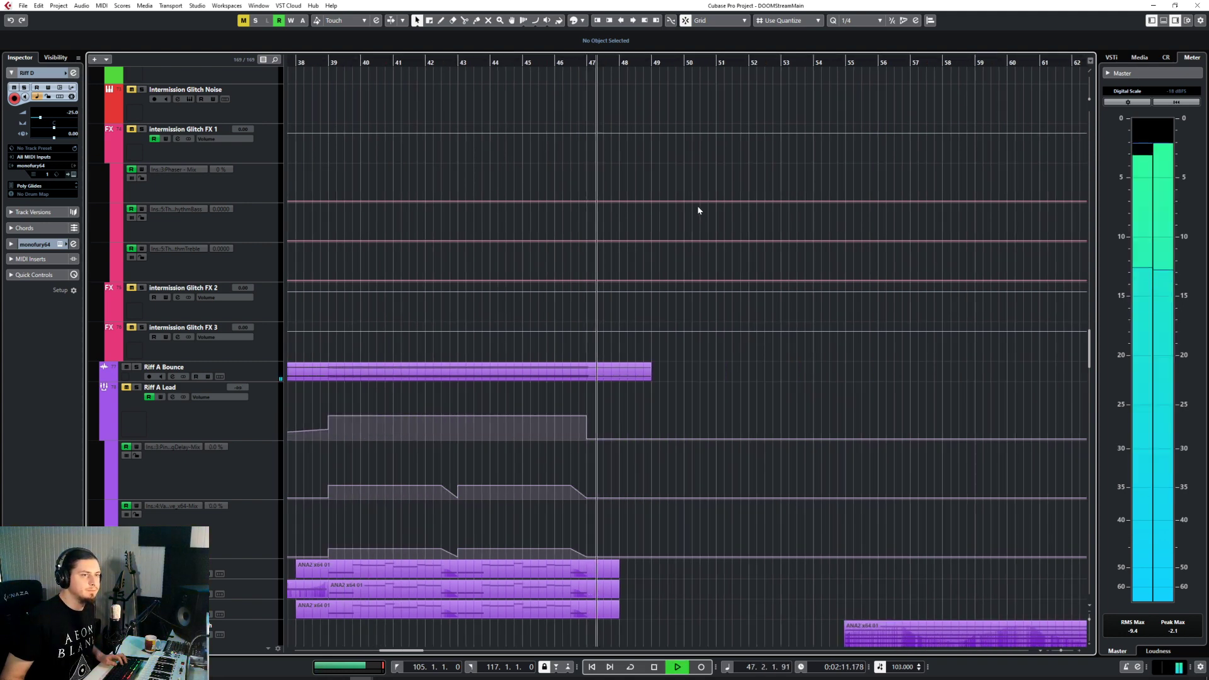
Step: Audition the song from bar 73, where the Ambiental Aggro Synth part starts, and from bar 89
{"action": "scroll", "coordinate": [844, 316], "scroll_direction": "right", "scroll_amount": 8}
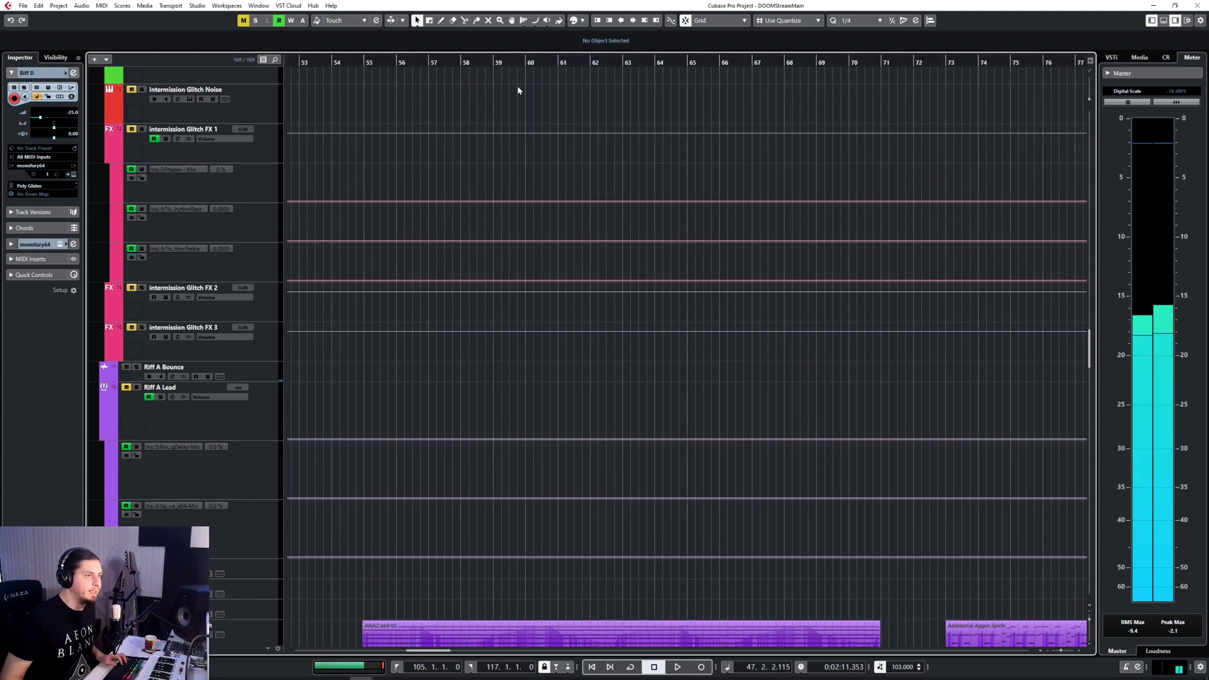
{"action": "scroll", "coordinate": [1036, 287], "scroll_direction": "right", "scroll_amount": 3}
{"action": "scroll", "coordinate": [1036, 286], "scroll_direction": "right", "scroll_amount": 5}
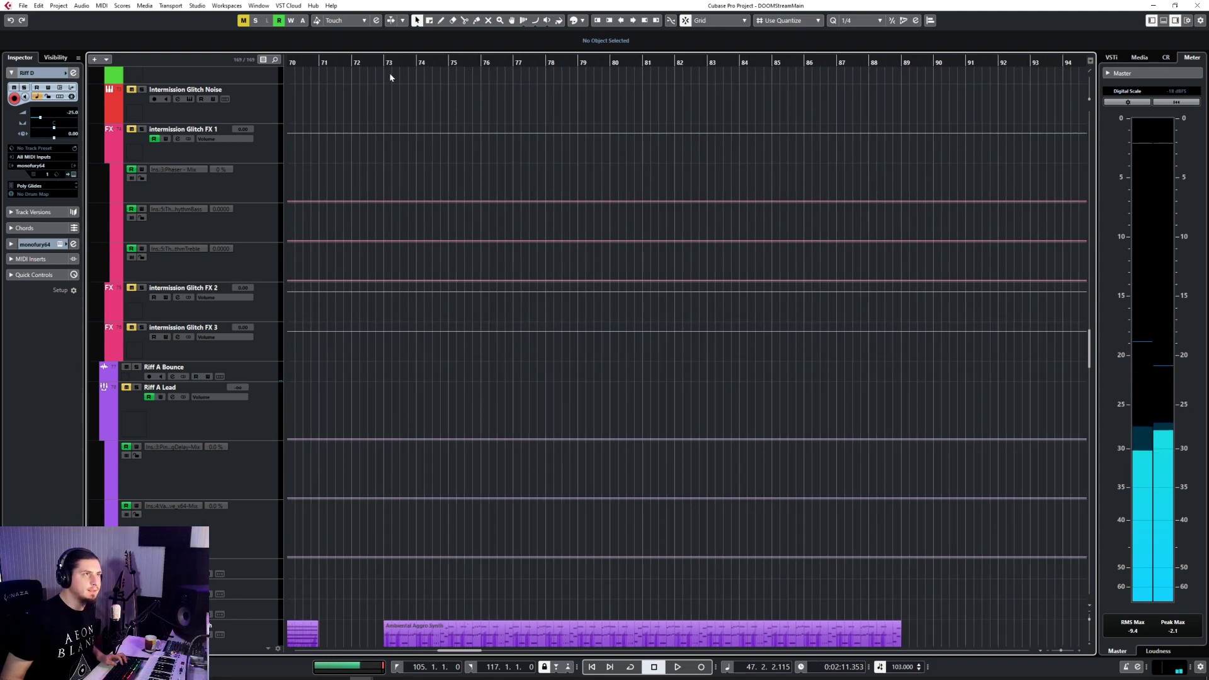
{"action": "left_click", "coordinate": [384, 62]}
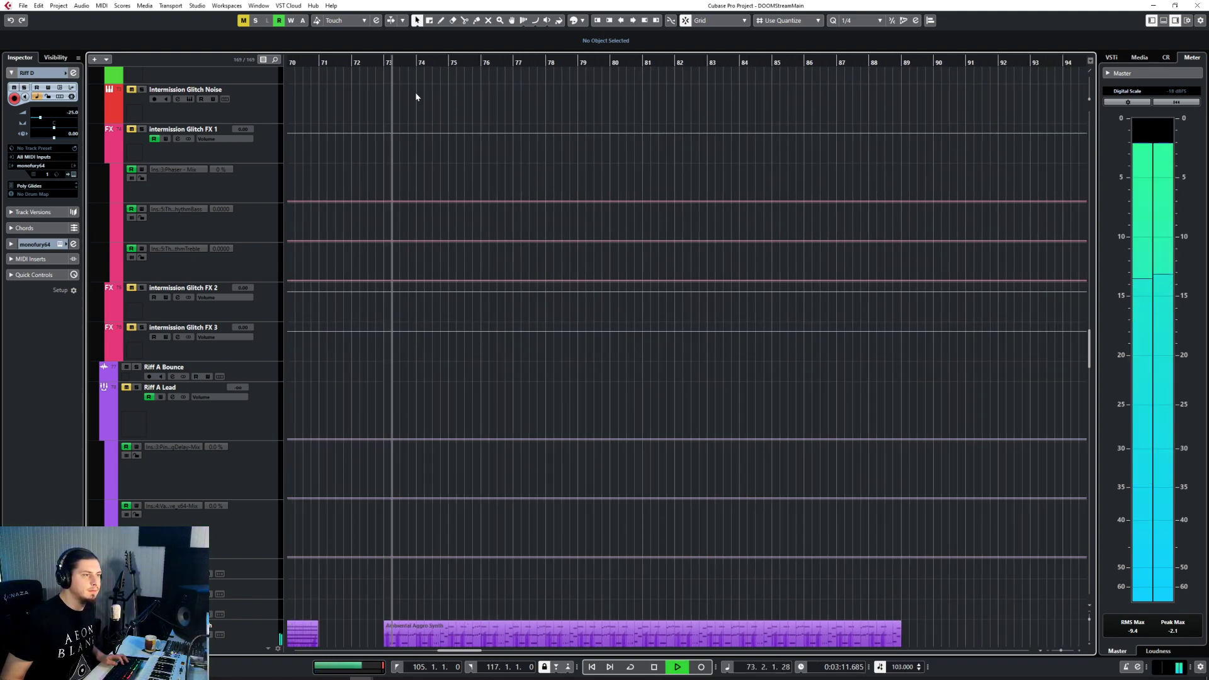
{"action": "scroll", "coordinate": [777, 315], "scroll_direction": "right", "scroll_amount": 5}
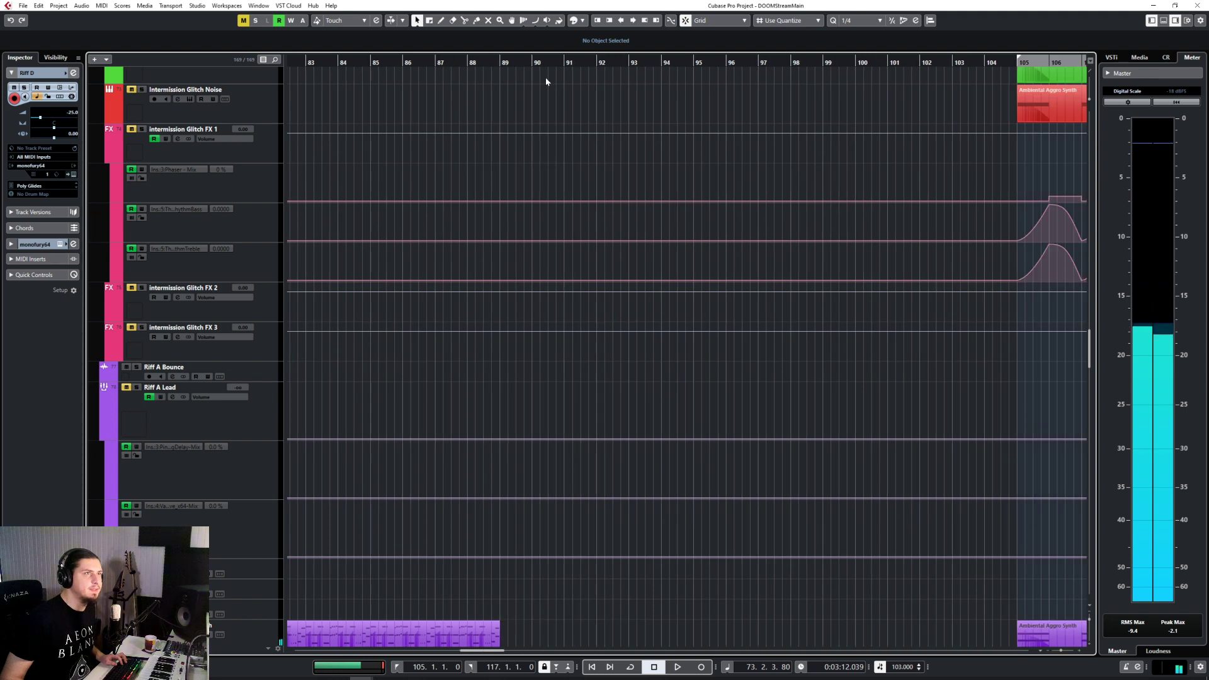
{"action": "left_click", "coordinate": [507, 62]}
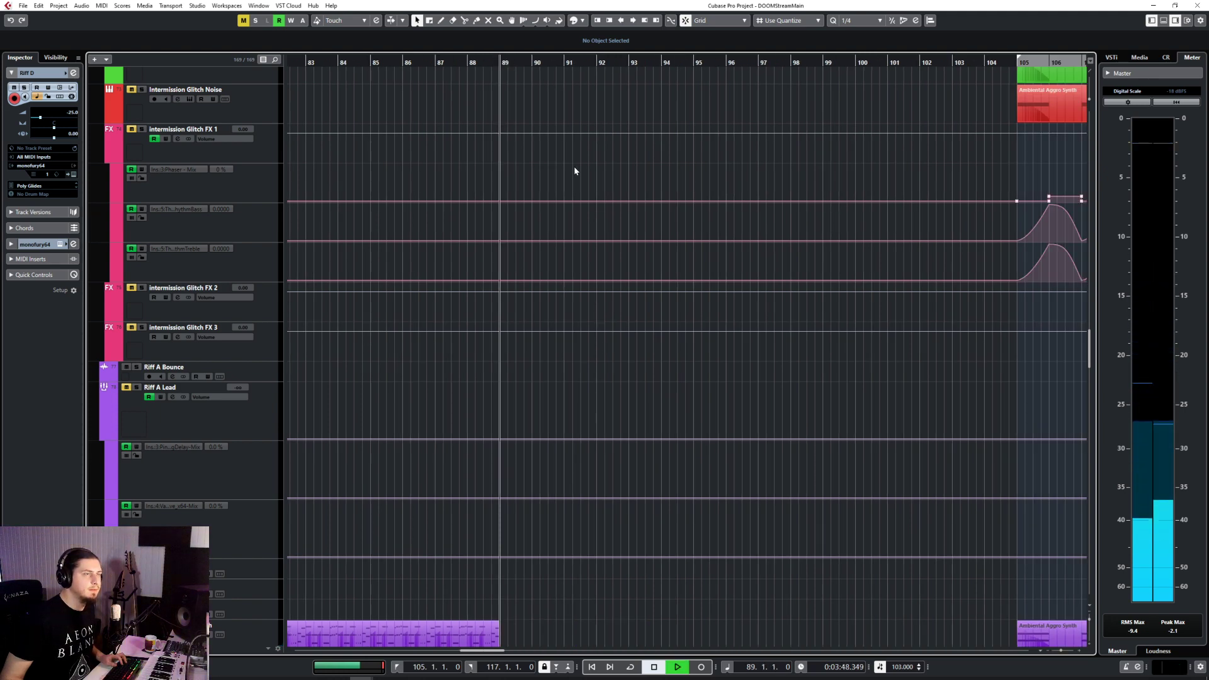
{"action": "key", "text": "space"}
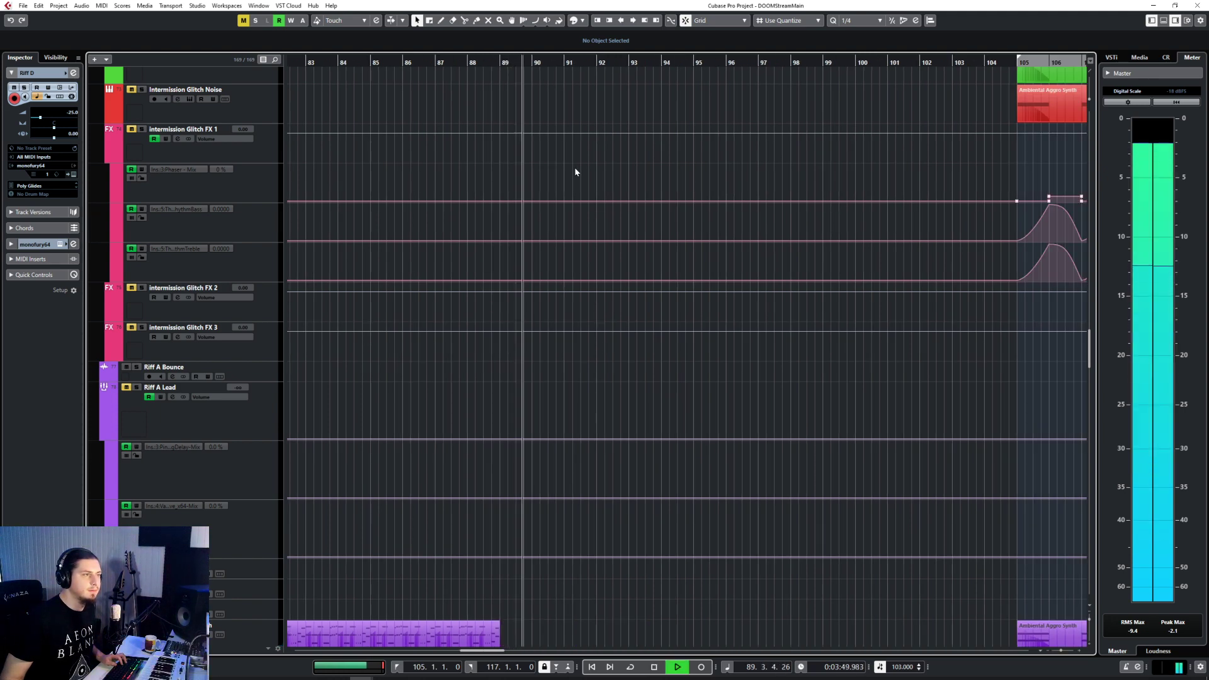
{"action": "key", "text": "space"}
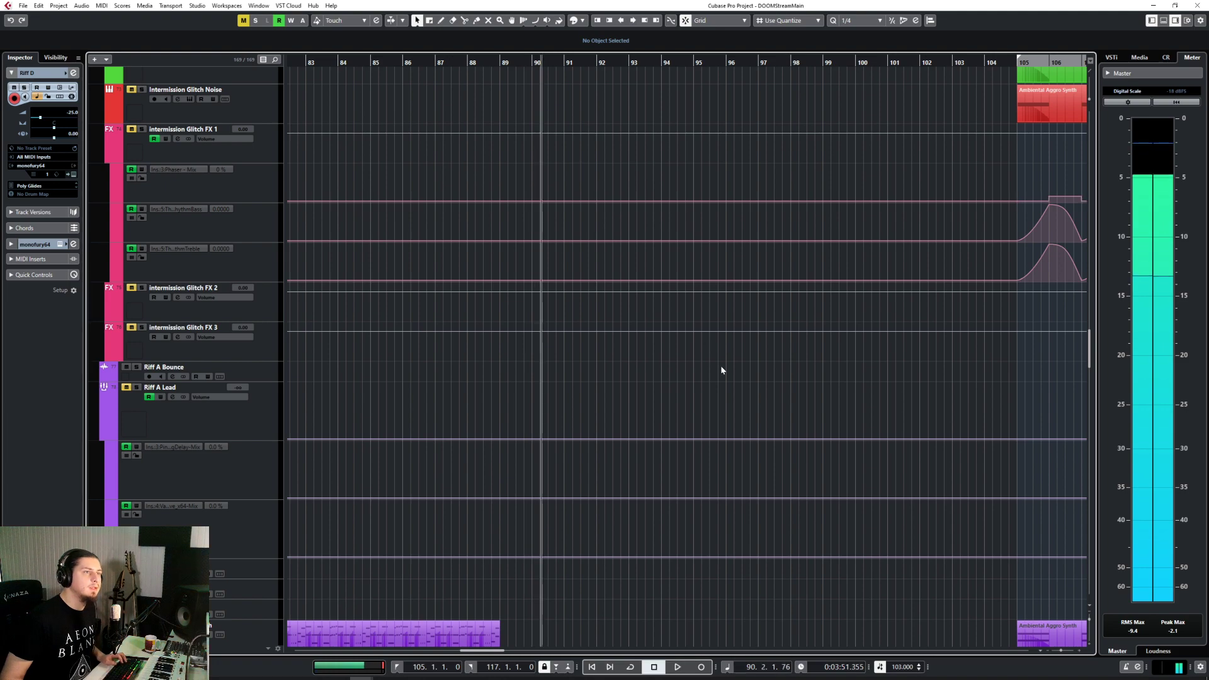
Step: Find the R Guitar tracks and audition their section starting at bar 97
{"action": "scroll", "coordinate": [725, 371], "scroll_direction": "up", "scroll_amount": 5}
{"action": "scroll", "coordinate": [724, 377], "scroll_direction": "up", "scroll_amount": 20}
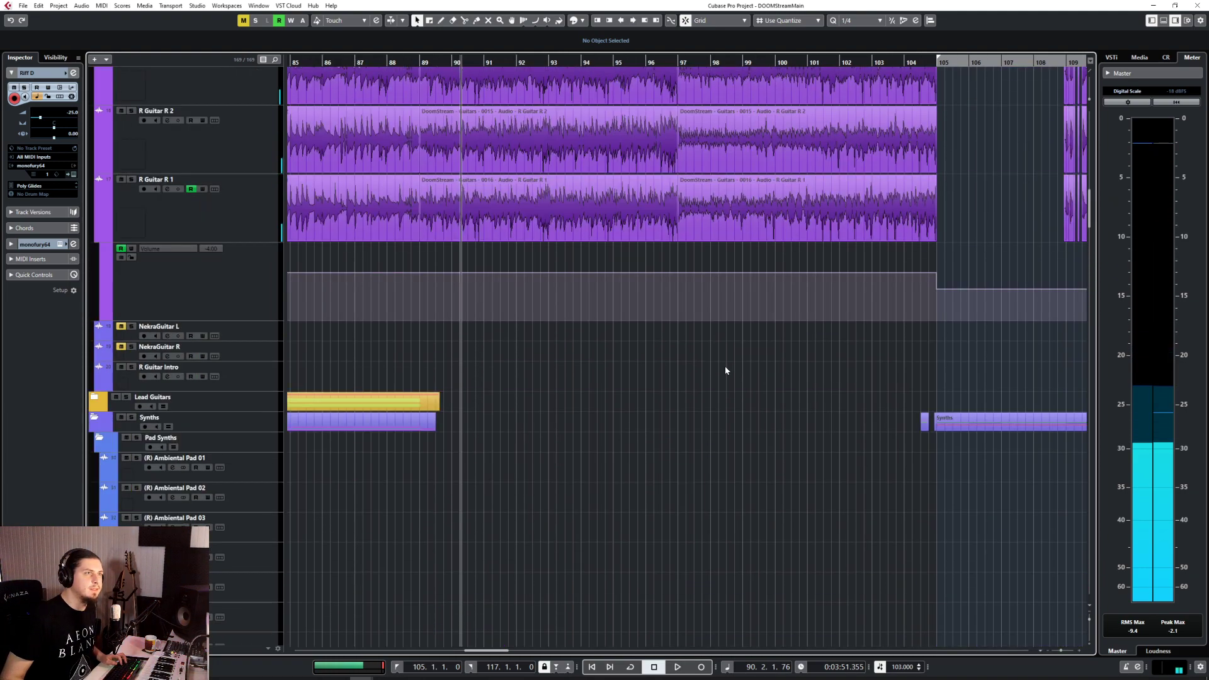
{"action": "scroll", "coordinate": [726, 368], "scroll_direction": "down", "scroll_amount": 3}
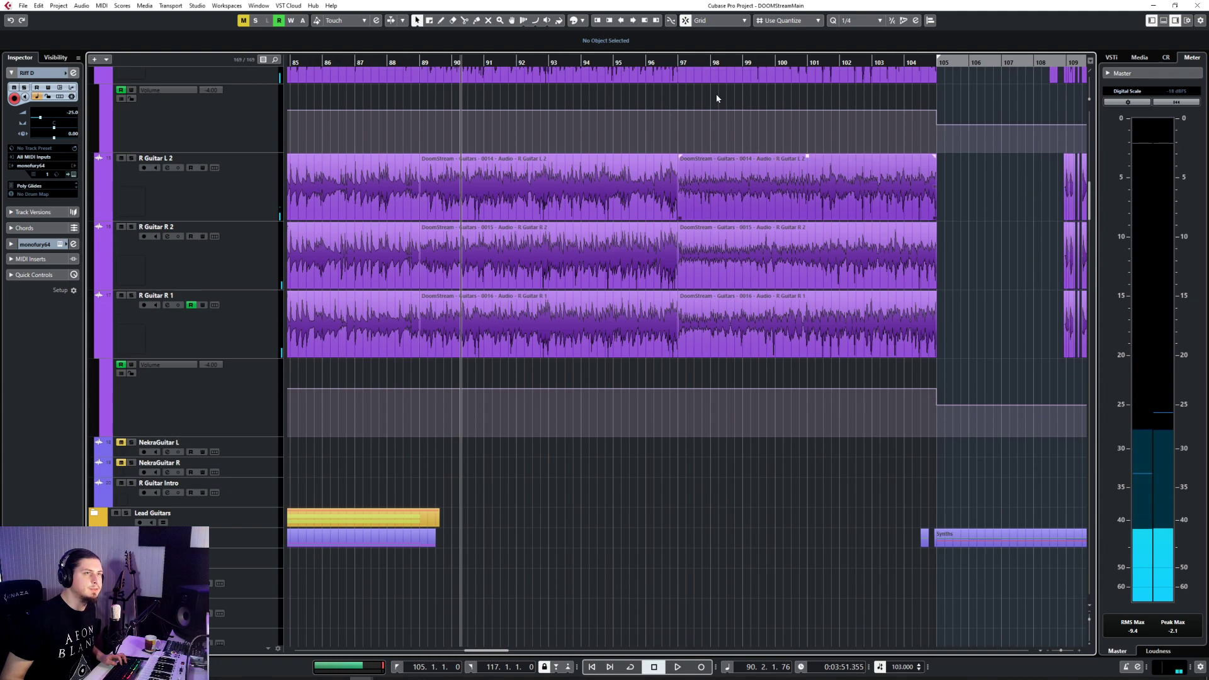
{"action": "left_click", "coordinate": [672, 62]}
{"action": "key", "text": "space"}
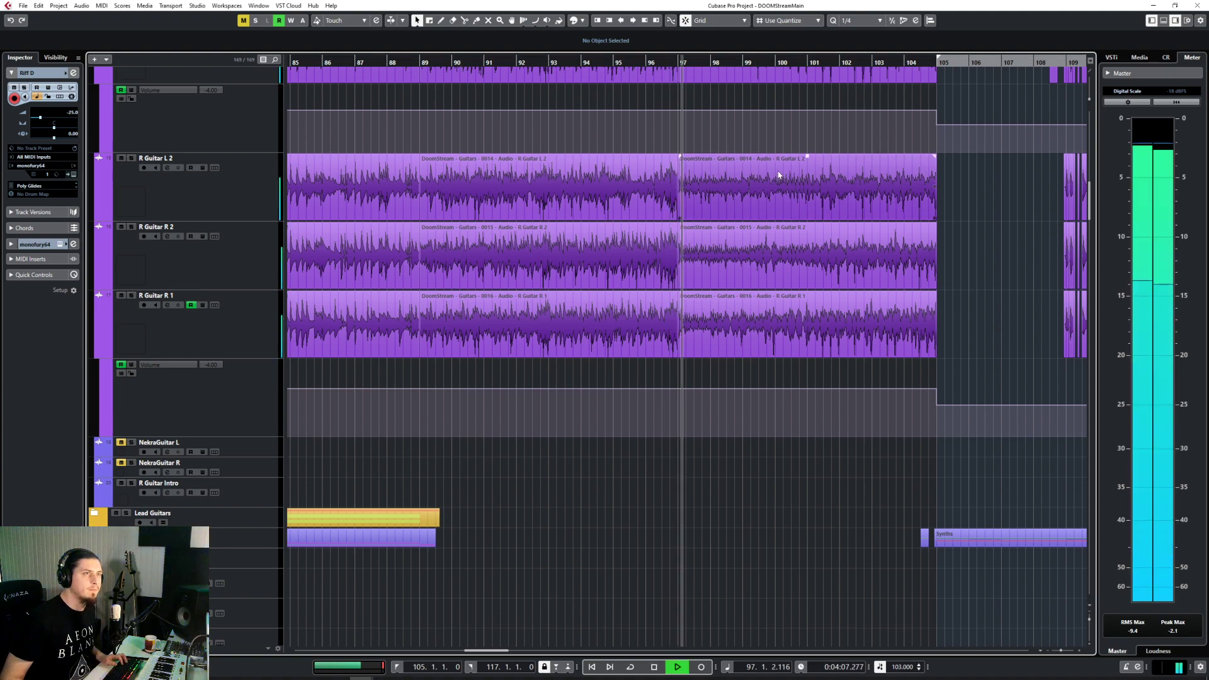
{"action": "key", "text": "space"}
Step: Move the playback position to bar 133, near the end of the last R Guitar clips
{"action": "scroll", "coordinate": [868, 500], "scroll_direction": "right", "scroll_amount": 10}
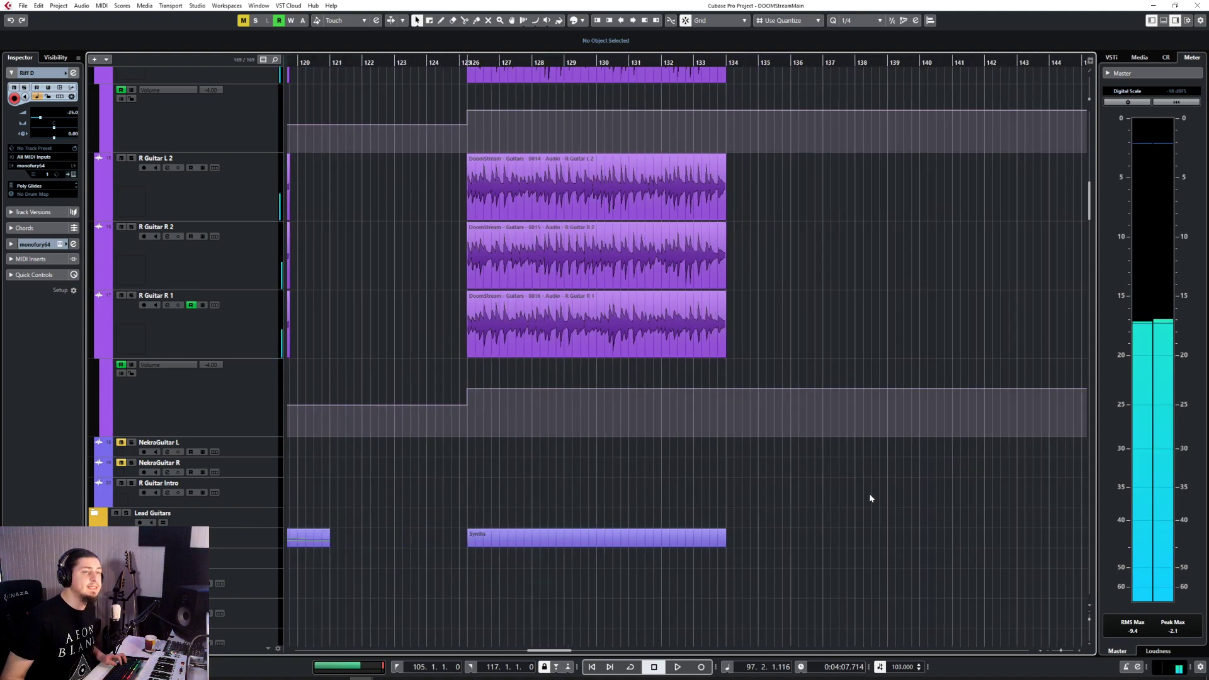
{"action": "scroll", "coordinate": [869, 498], "scroll_direction": "right", "scroll_amount": 6}
{"action": "scroll", "coordinate": [656, 194], "scroll_direction": "left", "scroll_amount": 4}
{"action": "left_click", "coordinate": [461, 62]}
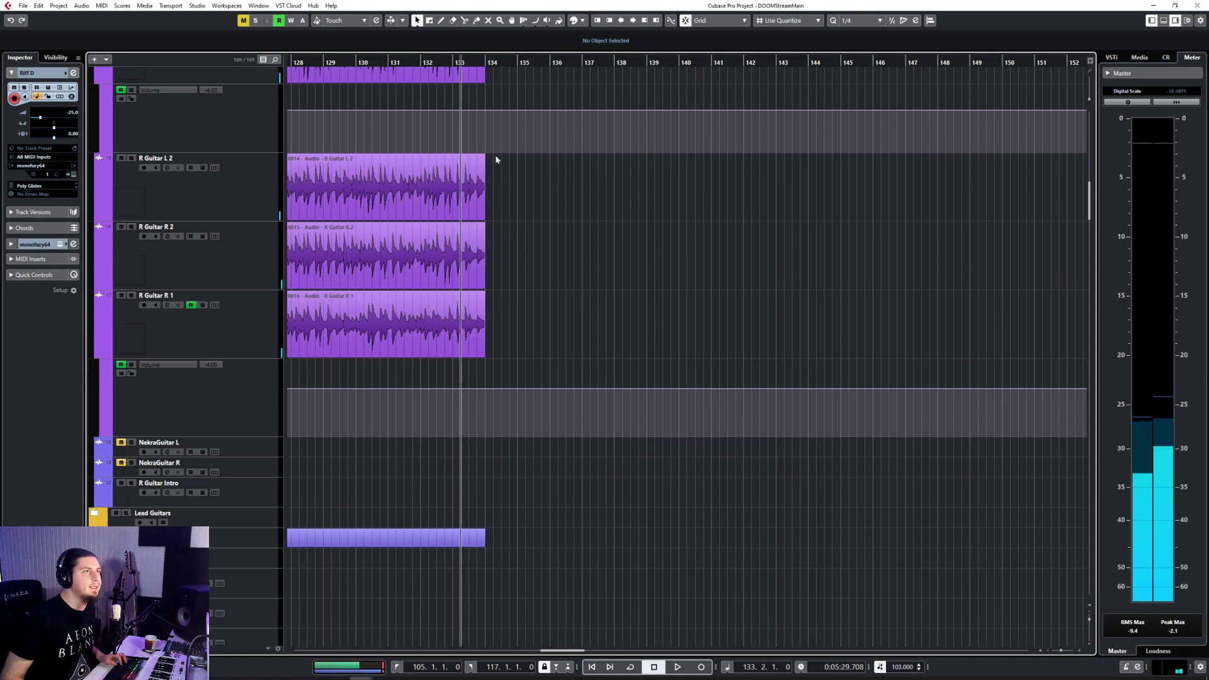
Step: Rename the Riff D track to Riff E and colour it purple like the other lead synth tracks
{"action": "scroll", "coordinate": [546, 305], "scroll_direction": "down", "scroll_amount": 15}
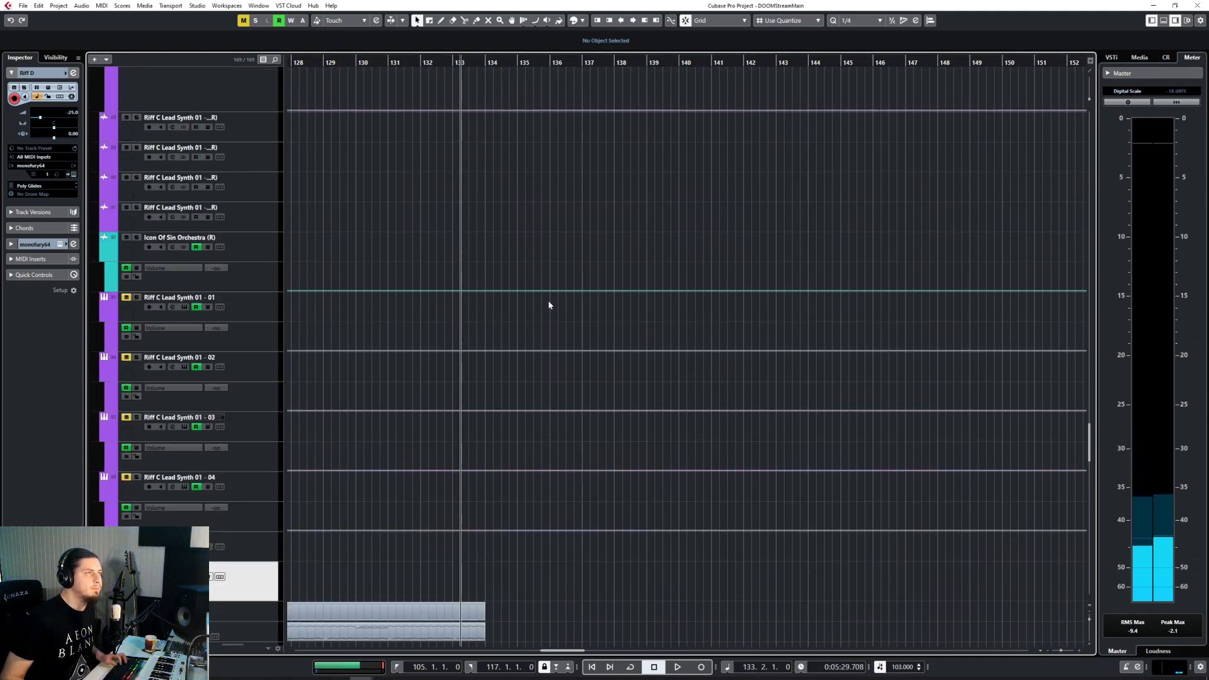
{"action": "scroll", "coordinate": [549, 302], "scroll_direction": "down", "scroll_amount": 5}
{"action": "scroll", "coordinate": [547, 300], "scroll_direction": "up", "scroll_amount": 3}
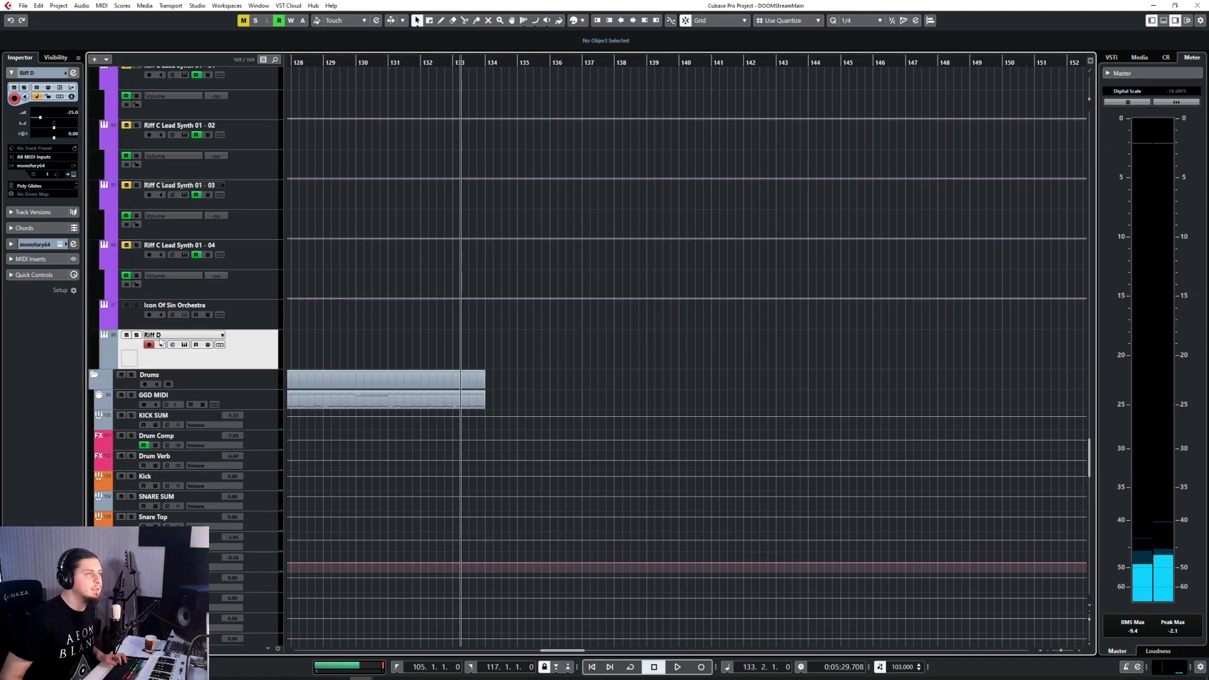
{"action": "double_click", "coordinate": [160, 337]}
{"action": "type", "text": "E"}
{"action": "key", "text": "Return"}
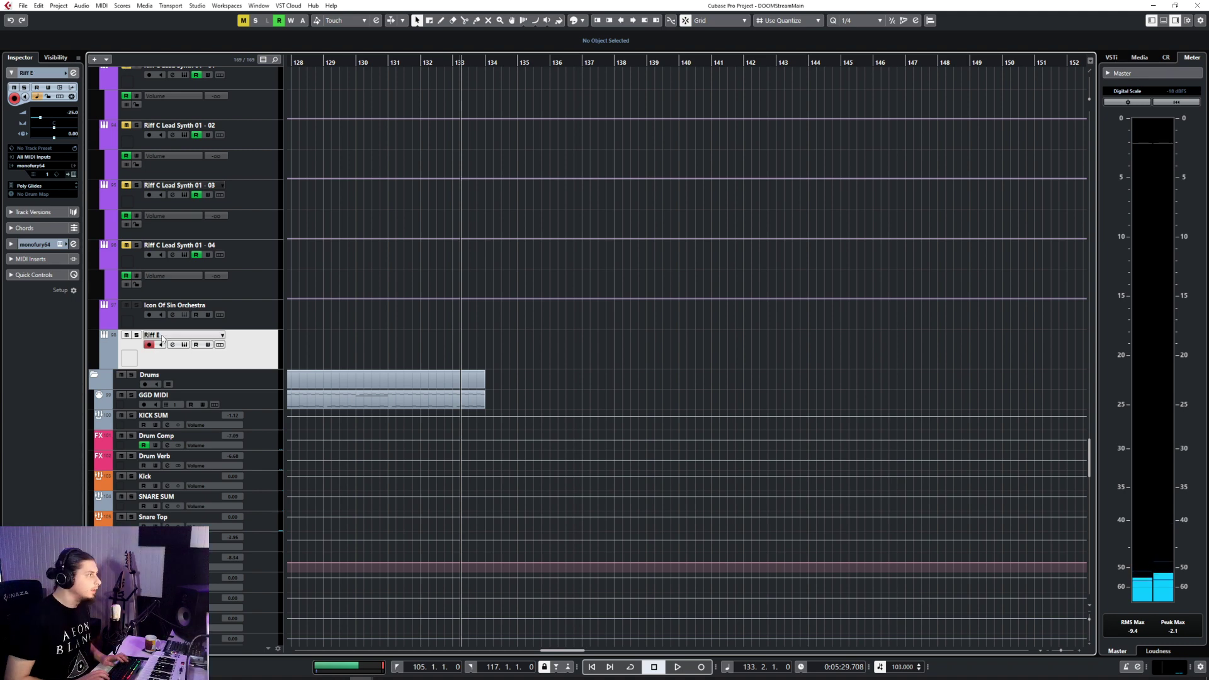
{"action": "left_click", "coordinate": [114, 367]}
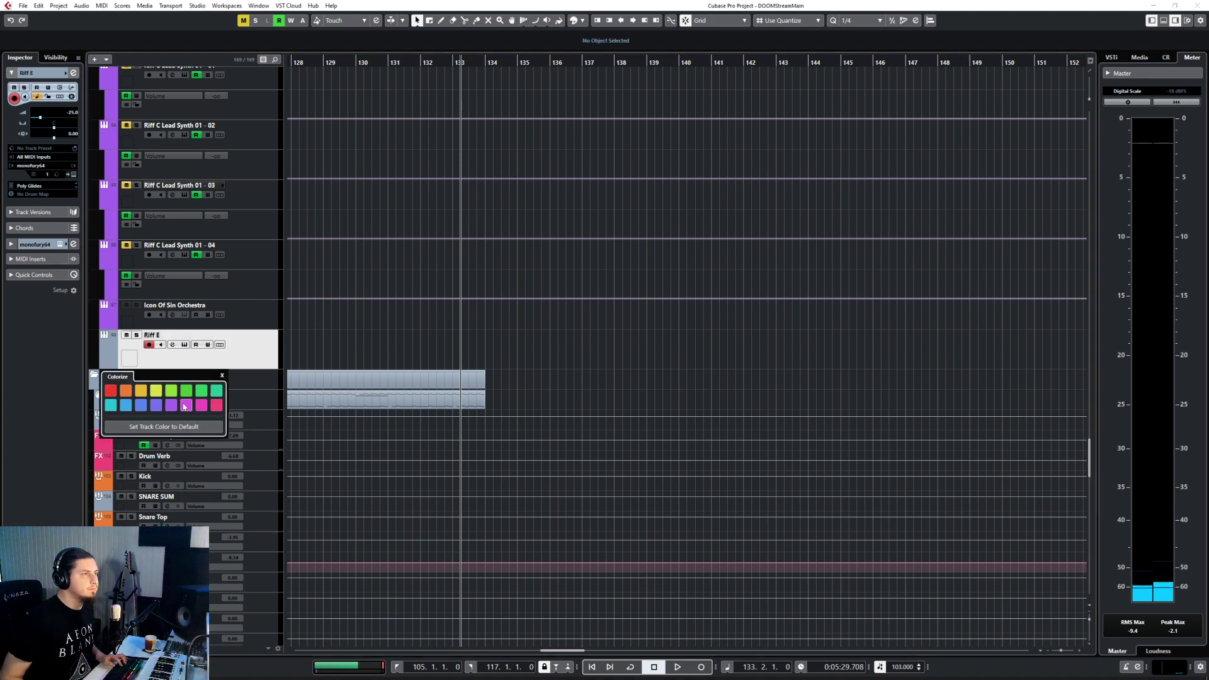
{"action": "left_click", "coordinate": [171, 407]}
{"action": "left_click", "coordinate": [465, 354]}
Step: Look over the lead synth, drum and FX tracks around bars 113 to 134 for the material surrounding Riff E
{"action": "scroll", "coordinate": [491, 361], "scroll_direction": "down", "scroll_amount": 3}
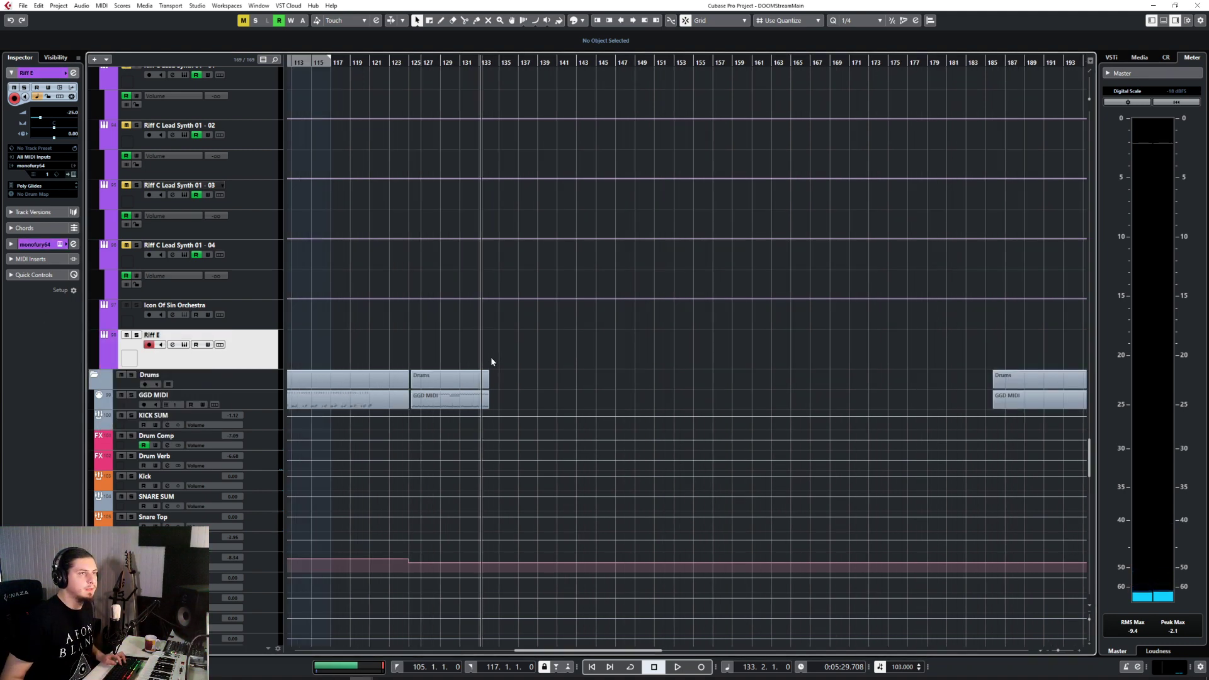
{"action": "scroll", "coordinate": [491, 361], "scroll_direction": "down", "scroll_amount": 10}
{"action": "scroll", "coordinate": [492, 361], "scroll_direction": "up", "scroll_amount": 10}
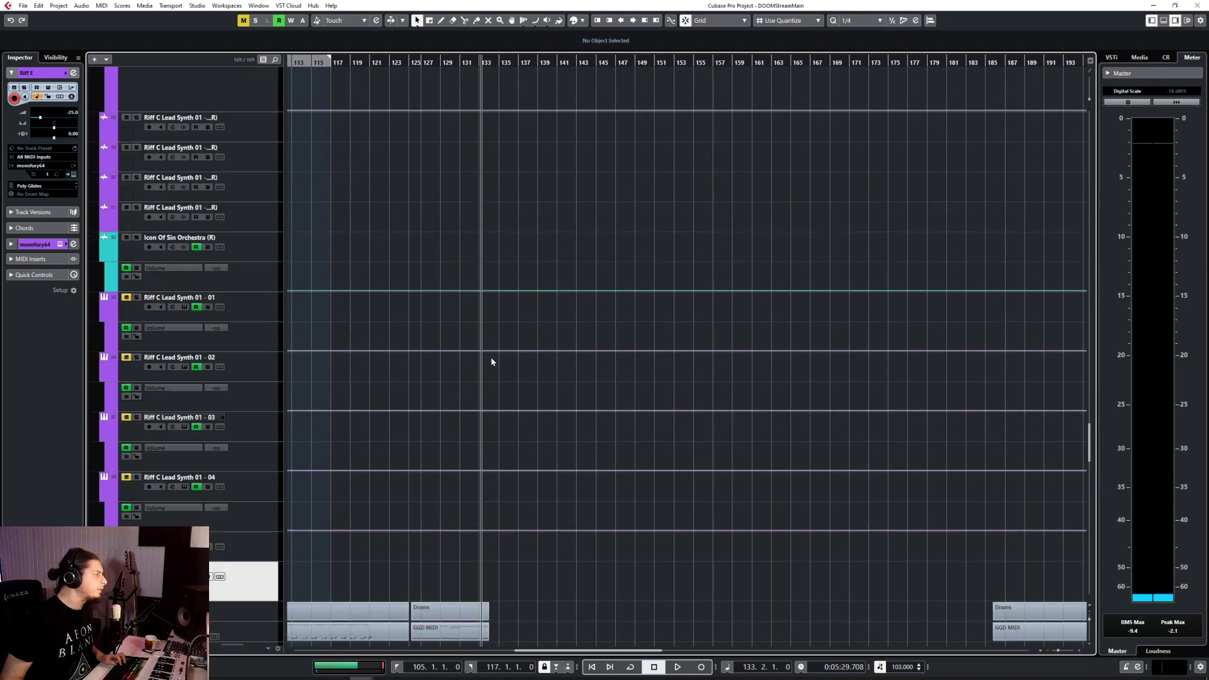
{"action": "scroll", "coordinate": [492, 362], "scroll_direction": "down", "scroll_amount": 5}
{"action": "scroll", "coordinate": [492, 362], "scroll_direction": "up", "scroll_amount": 4}
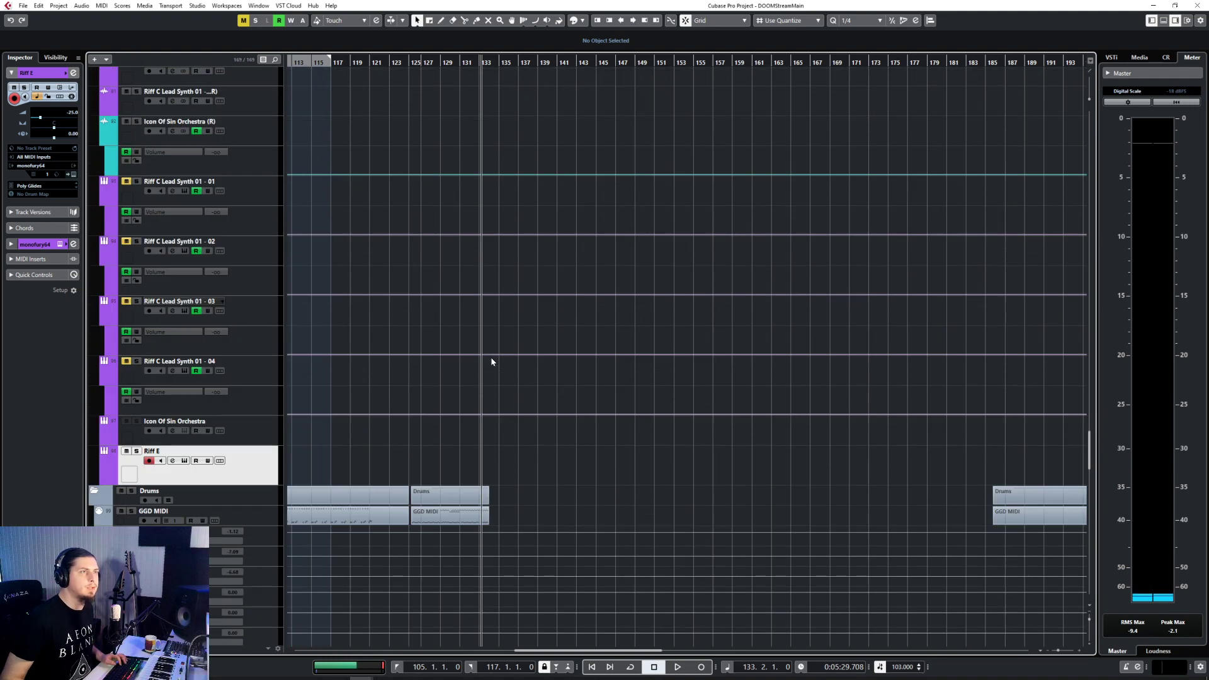
{"action": "scroll", "coordinate": [587, 436], "scroll_direction": "down", "scroll_amount": 1}
{"action": "scroll", "coordinate": [565, 426], "scroll_direction": "up", "scroll_amount": 3}
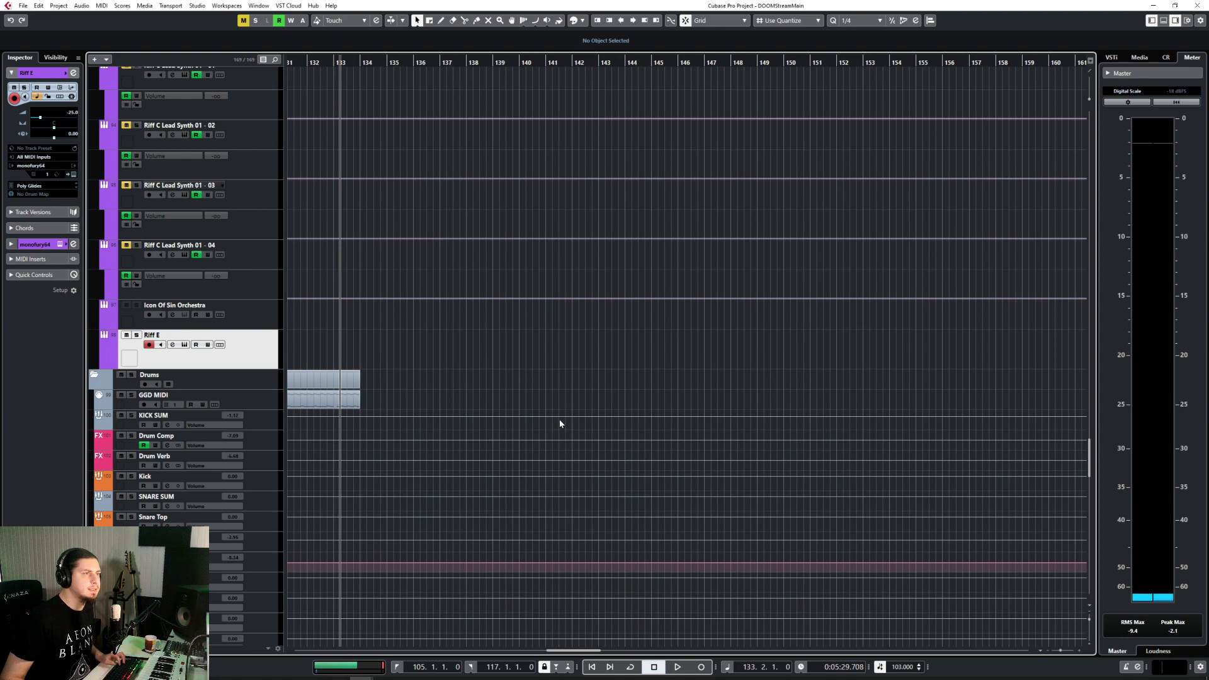
{"action": "scroll", "coordinate": [561, 420], "scroll_direction": "left", "scroll_amount": 3}
{"action": "scroll", "coordinate": [810, 354], "scroll_direction": "down", "scroll_amount": 10}
{"action": "scroll", "coordinate": [811, 357], "scroll_direction": "up", "scroll_amount": 6}
{"action": "scroll", "coordinate": [811, 356], "scroll_direction": "right", "scroll_amount": 3}
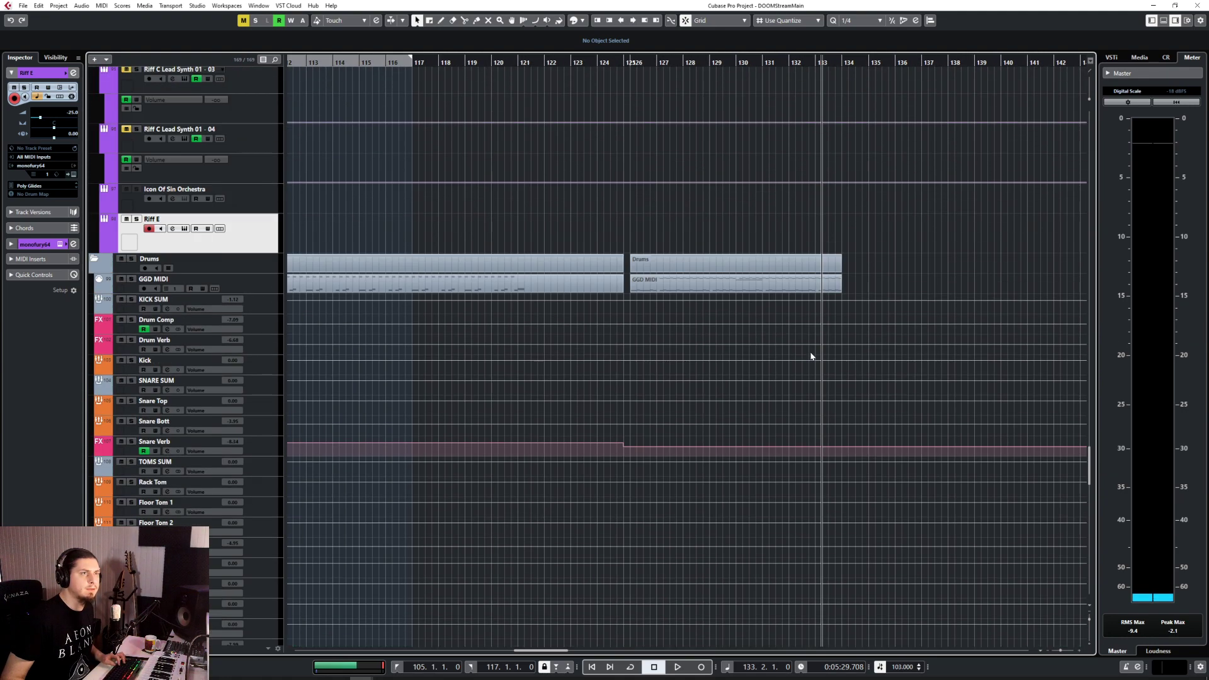
{"action": "scroll", "coordinate": [810, 356], "scroll_direction": "down", "scroll_amount": 4}
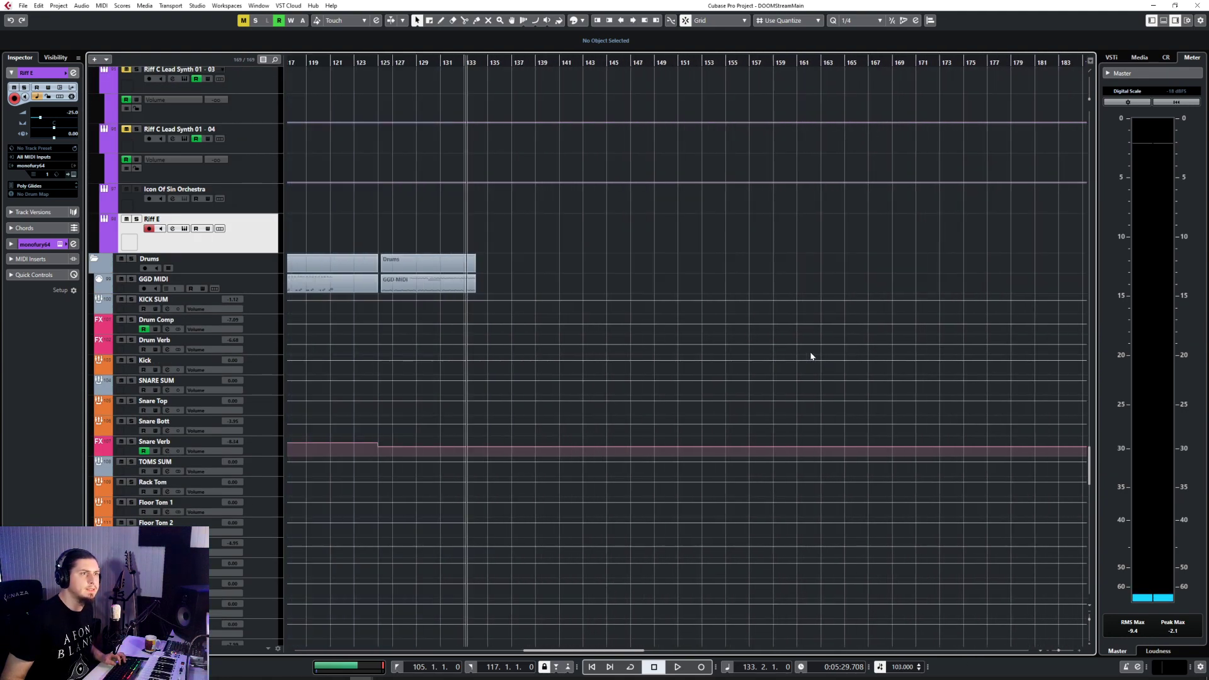
{"action": "scroll", "coordinate": [807, 349], "scroll_direction": "down", "scroll_amount": 8}
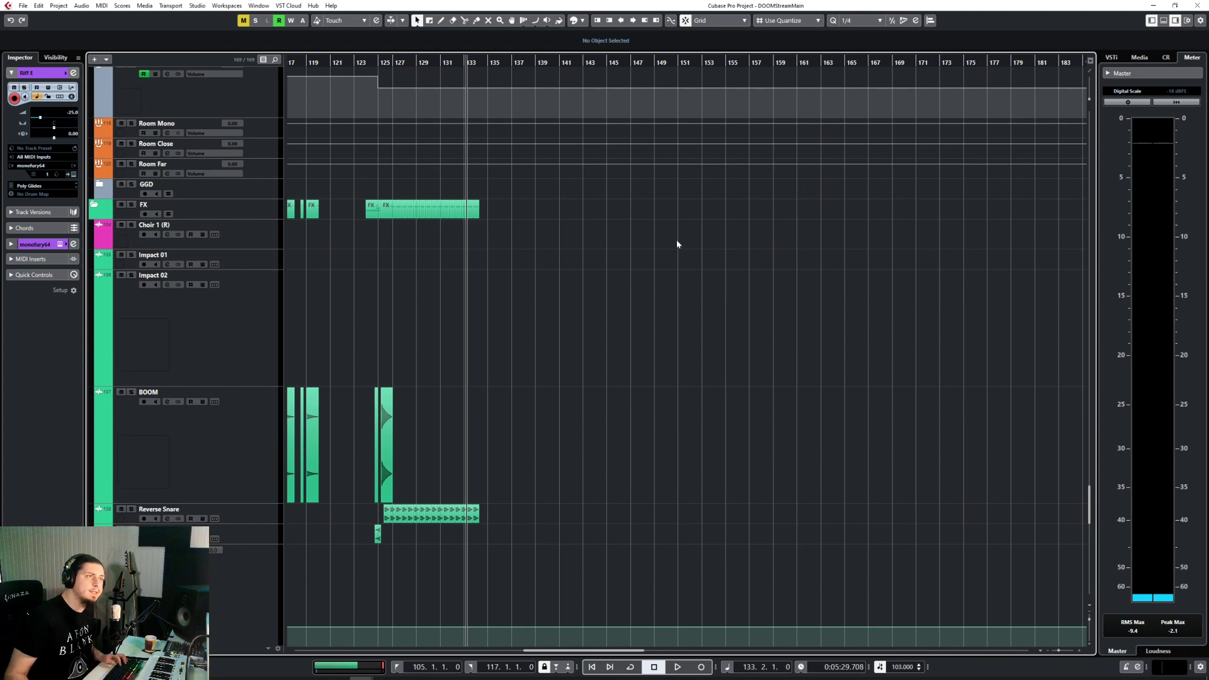
{"action": "scroll", "coordinate": [701, 267], "scroll_direction": "up", "scroll_amount": 10}
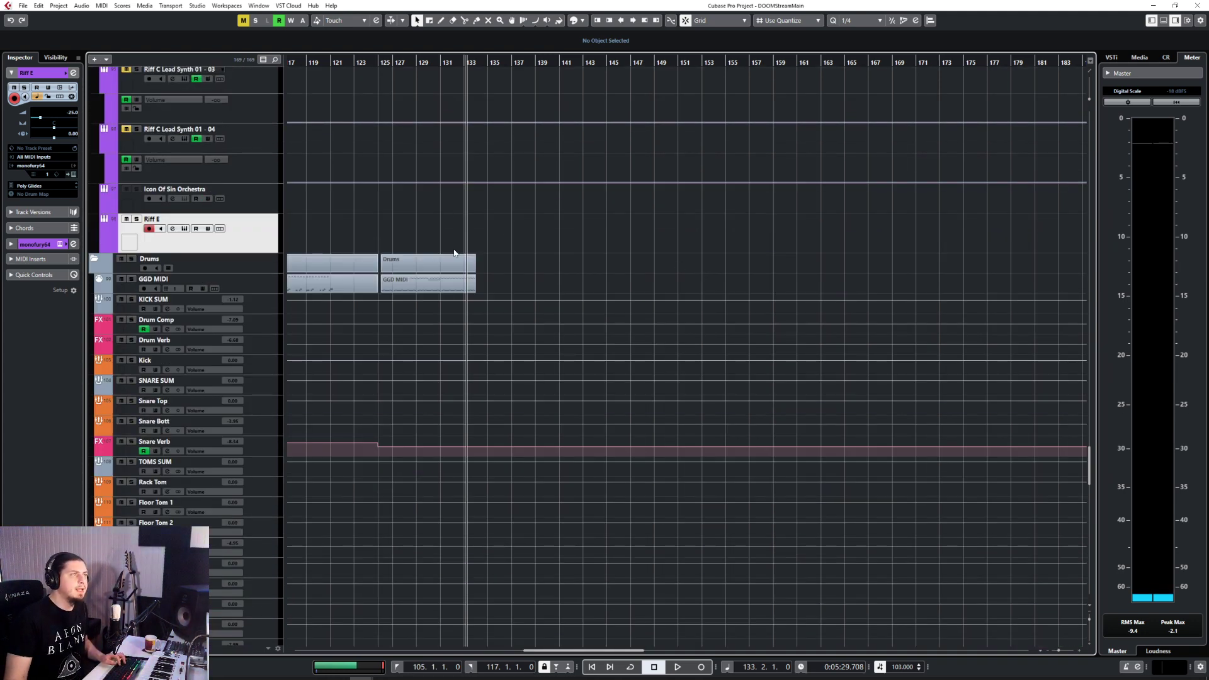
Step: Look through the glitch and synth tracks around bars 105 to 134 for parts that play during the Riff E section
{"action": "scroll", "coordinate": [511, 247], "scroll_direction": "down", "scroll_amount": 4}
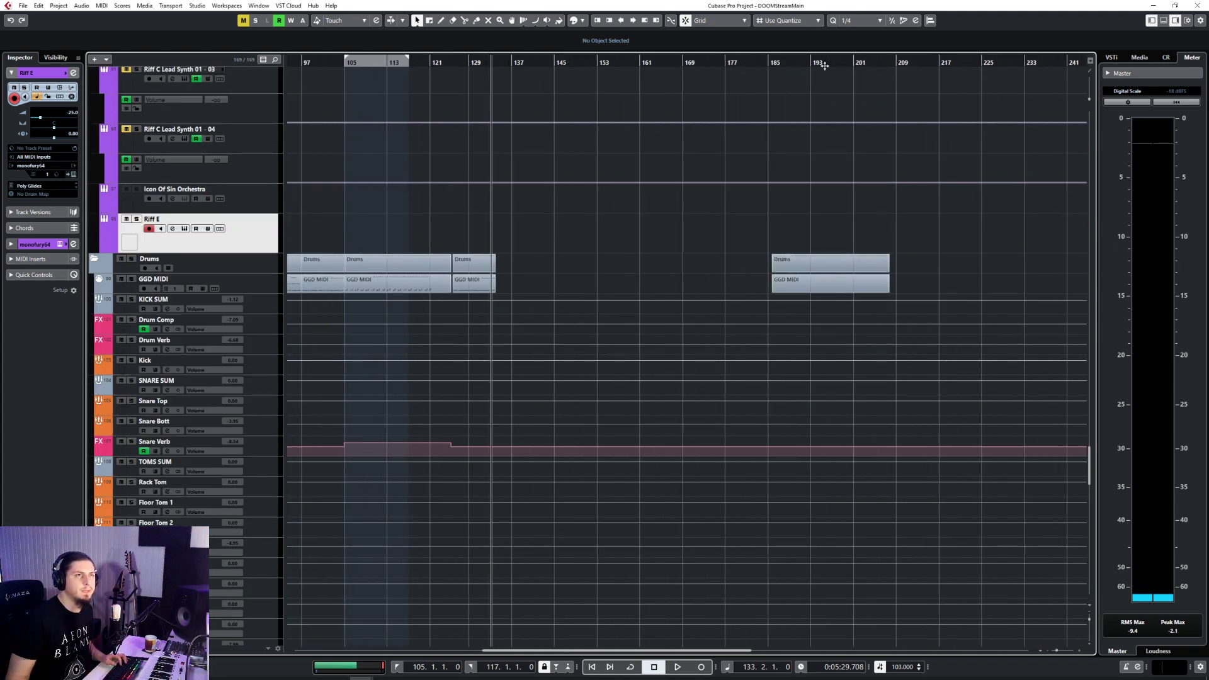
{"action": "left_click", "coordinate": [824, 65]}
{"action": "scroll", "coordinate": [863, 213], "scroll_direction": "down", "scroll_amount": 12}
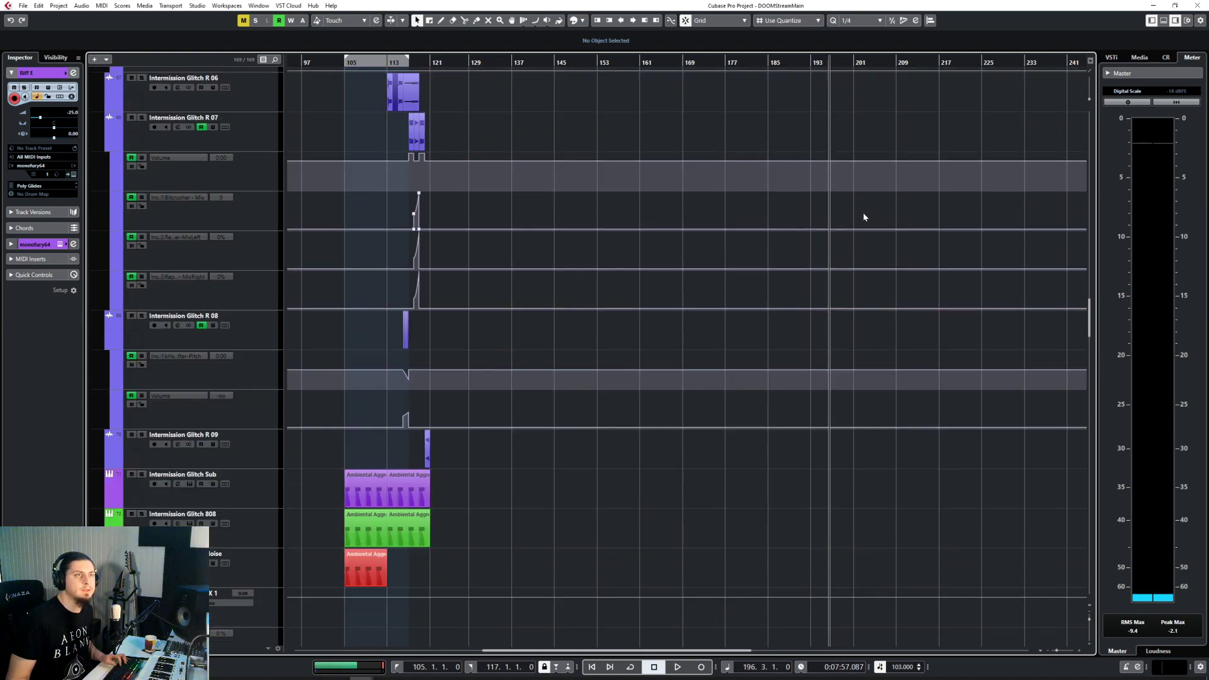
{"action": "scroll", "coordinate": [863, 213], "scroll_direction": "down", "scroll_amount": 15}
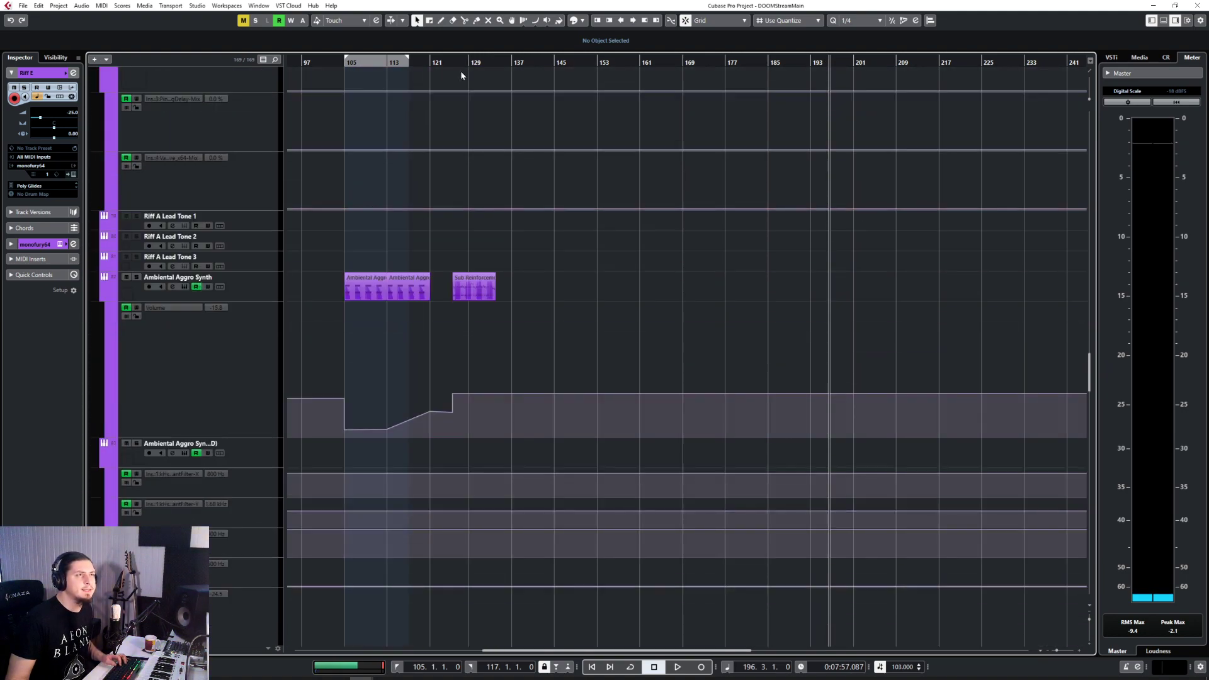
{"action": "left_click", "coordinate": [470, 63]}
{"action": "scroll", "coordinate": [579, 306], "scroll_direction": "up", "scroll_amount": 3}
{"action": "scroll", "coordinate": [561, 290], "scroll_direction": "down", "scroll_amount": 5}
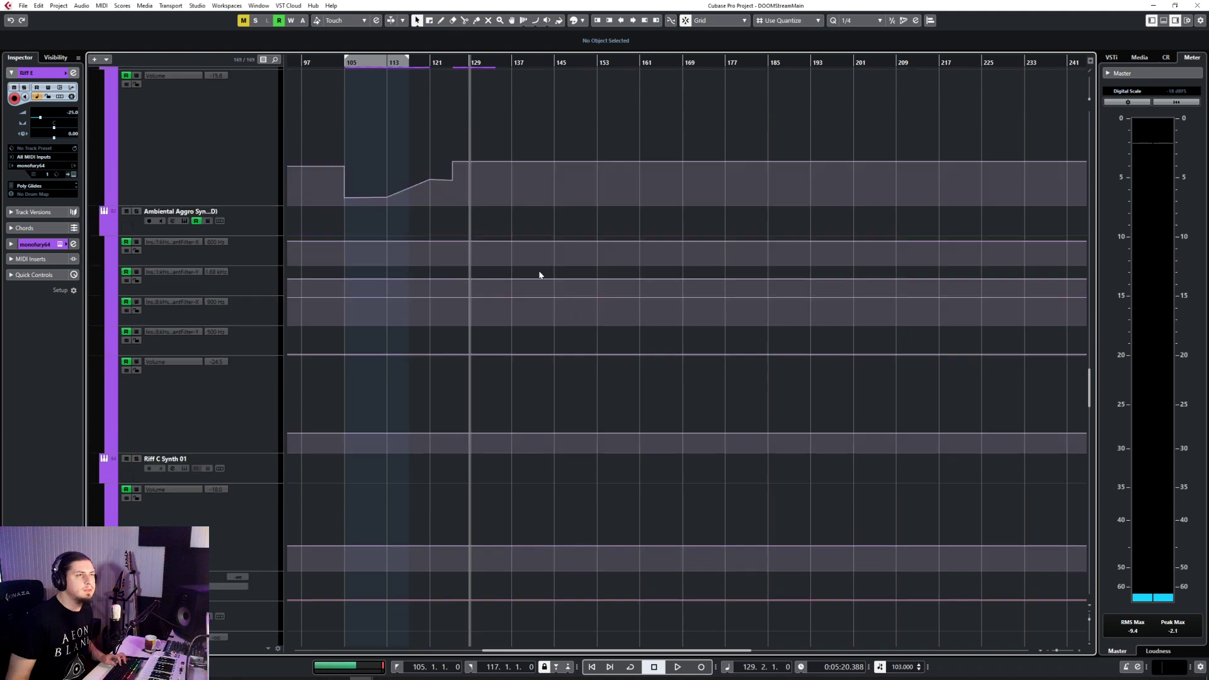
{"action": "scroll", "coordinate": [539, 274], "scroll_direction": "up", "scroll_amount": 5}
{"action": "scroll", "coordinate": [539, 274], "scroll_direction": "left", "scroll_amount": 3}
{"action": "scroll", "coordinate": [539, 274], "scroll_direction": "up", "scroll_amount": 4}
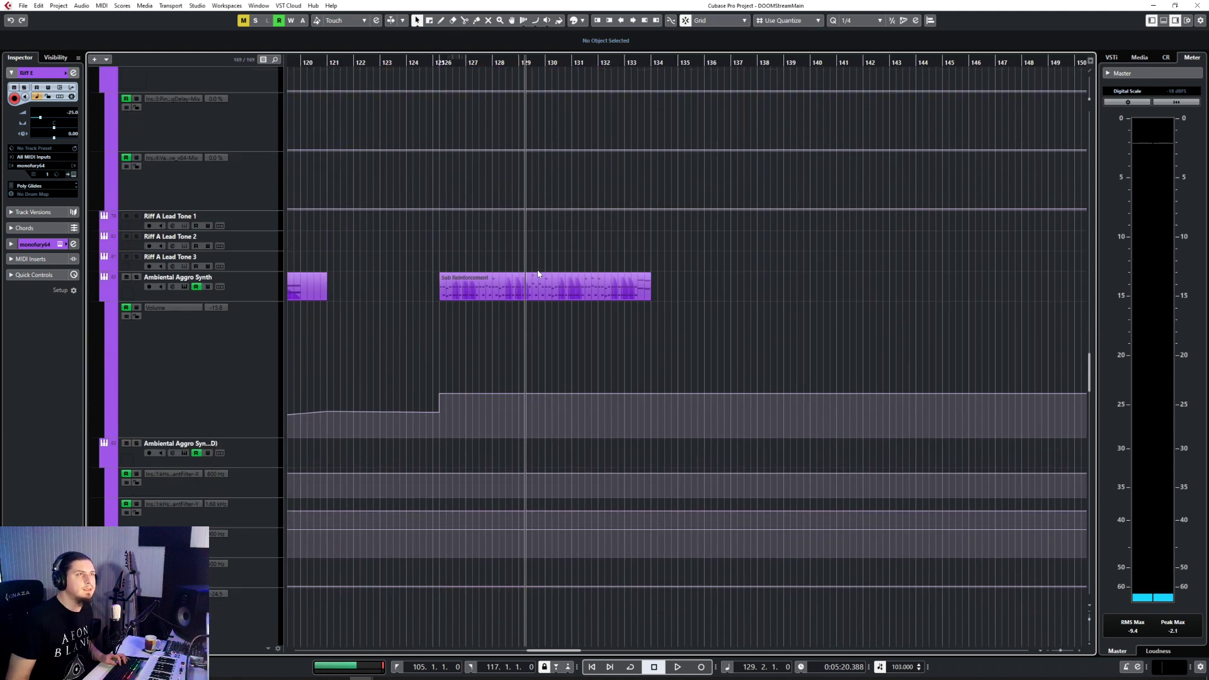
Step: Audition the Riff E section around bars 126 to 131, where the Ambiental Aggro Synth clip plays
{"action": "left_click", "coordinate": [441, 63]}
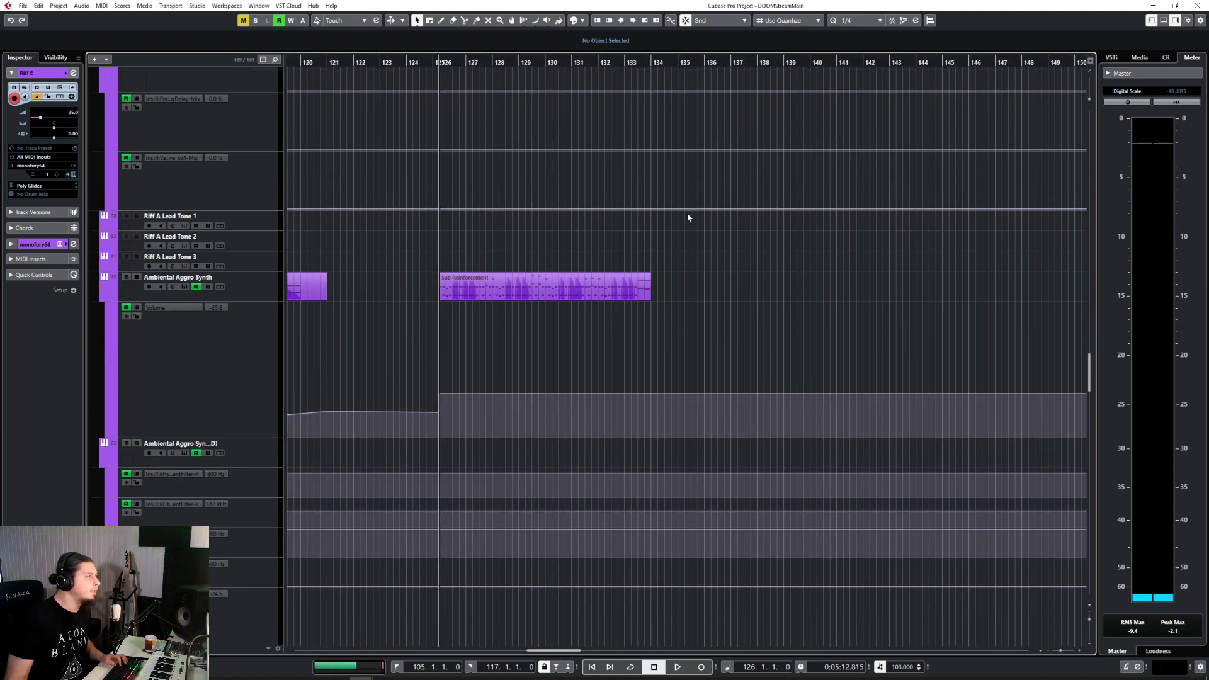
{"action": "left_click", "coordinate": [567, 63]}
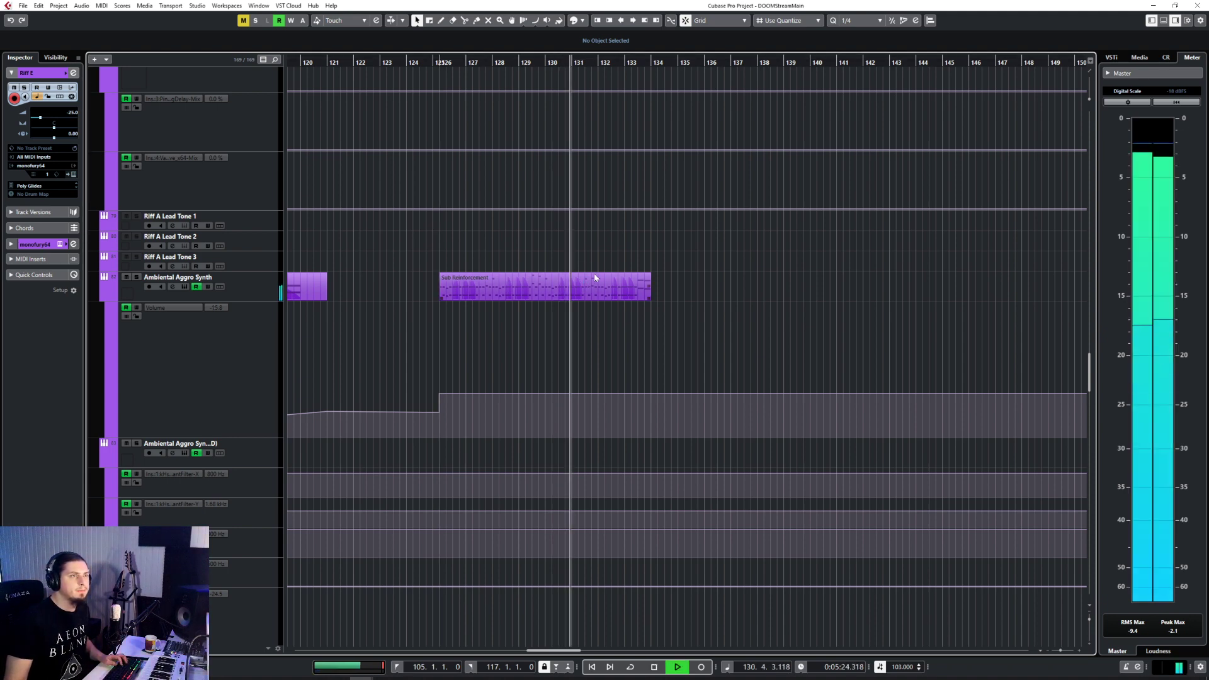
{"action": "key", "text": "space"}
Step: Look over the remaining synth, drum and FX tracks and return the playback position to bar 126
{"action": "scroll", "coordinate": [664, 290], "scroll_direction": "down", "scroll_amount": 6}
{"action": "scroll", "coordinate": [664, 289], "scroll_direction": "down", "scroll_amount": 10}
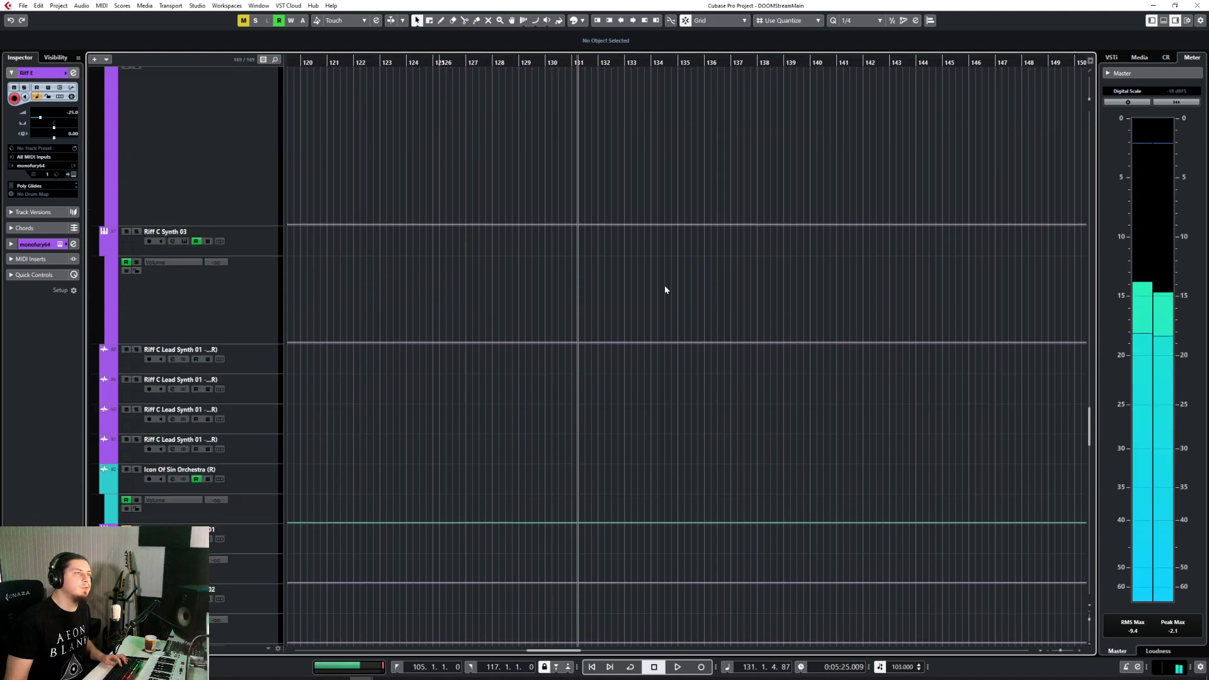
{"action": "scroll", "coordinate": [668, 283], "scroll_direction": "up", "scroll_amount": 3}
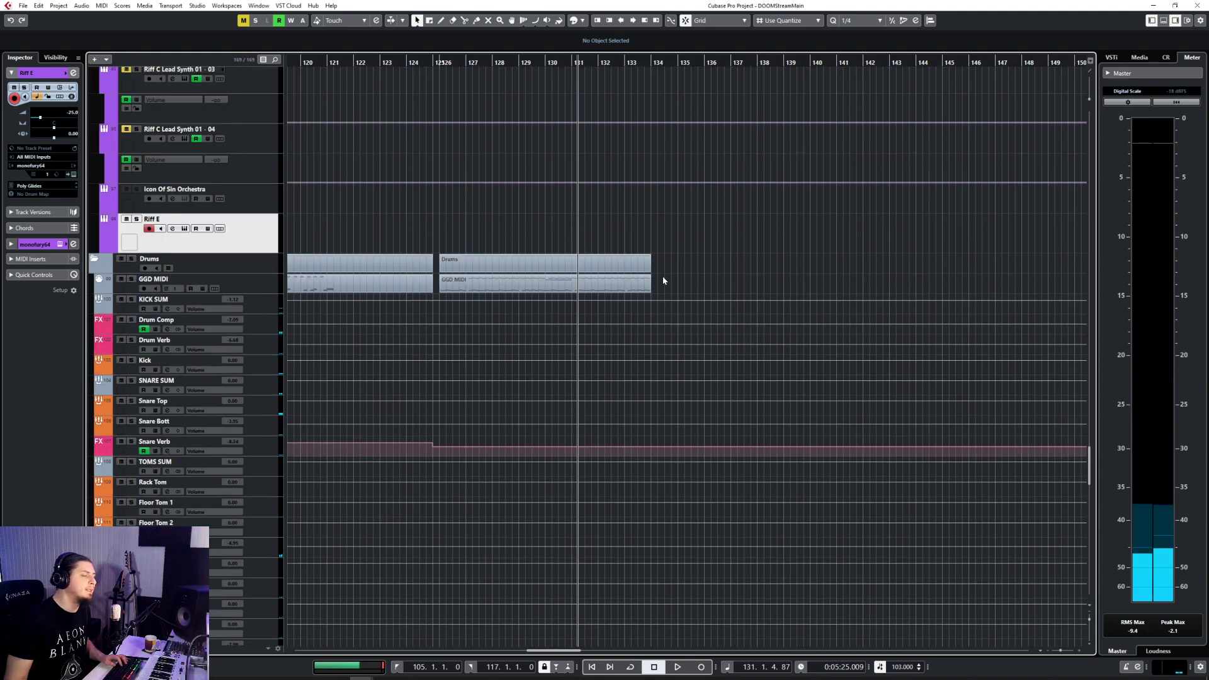
{"action": "scroll", "coordinate": [663, 281], "scroll_direction": "down", "scroll_amount": 15}
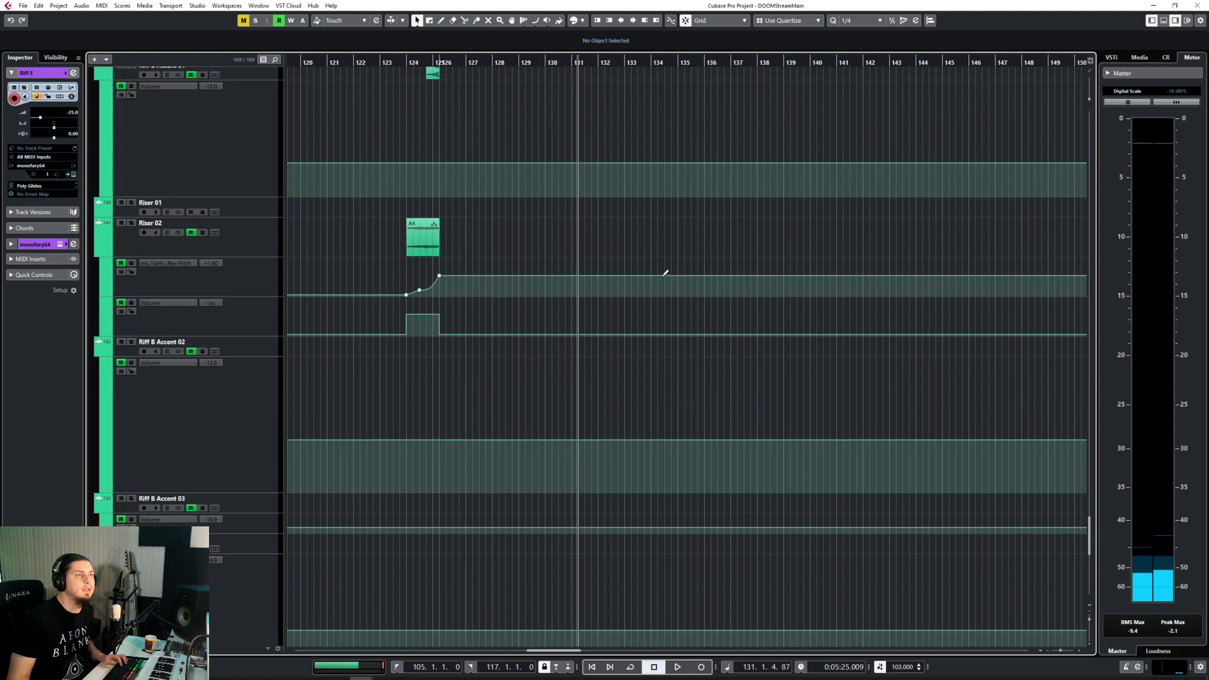
{"action": "scroll", "coordinate": [665, 274], "scroll_direction": "up", "scroll_amount": 6}
{"action": "left_click", "coordinate": [441, 63]}
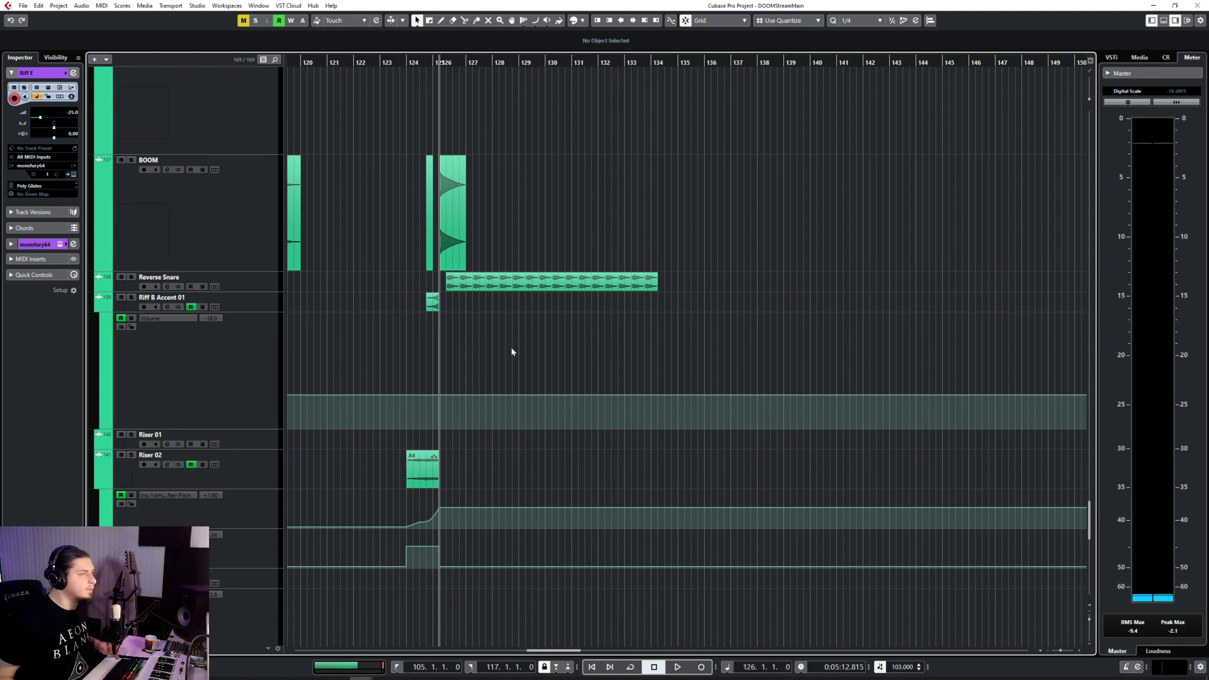
Step: Rename the Riff E track to Riff E Lead Tone 01
{"action": "scroll", "coordinate": [428, 363], "scroll_direction": "up", "scroll_amount": 10}
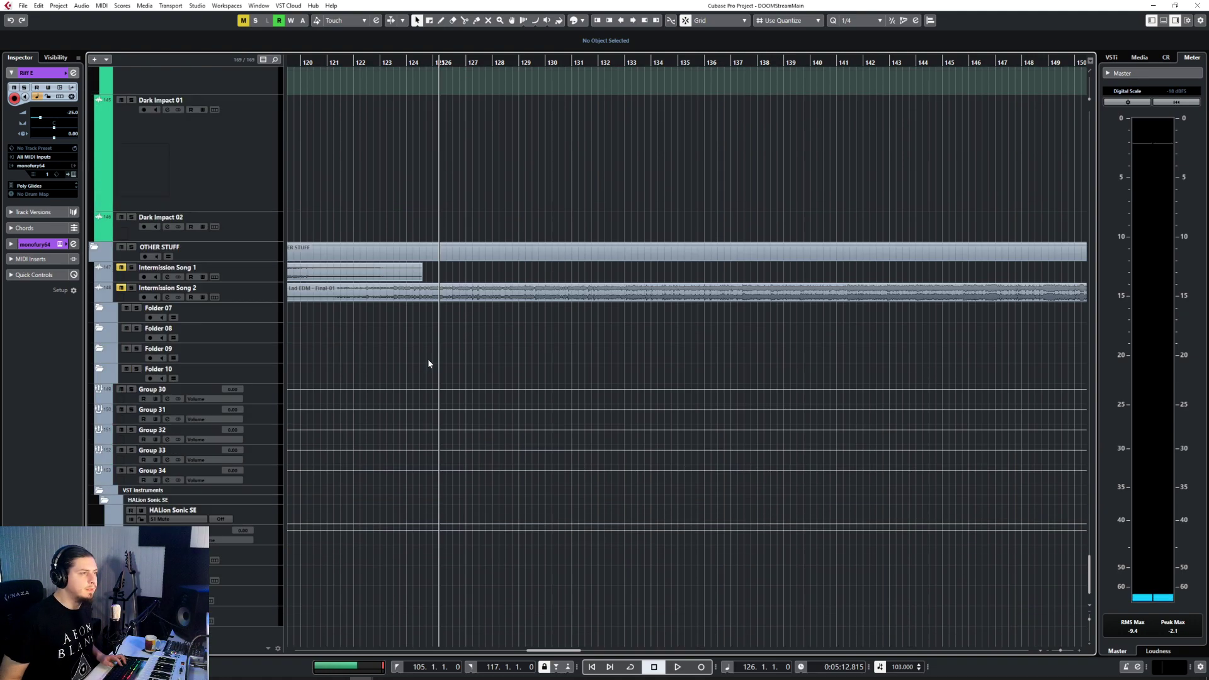
{"action": "scroll", "coordinate": [428, 364], "scroll_direction": "down", "scroll_amount": 4}
{"action": "scroll", "coordinate": [429, 364], "scroll_direction": "up", "scroll_amount": 10}
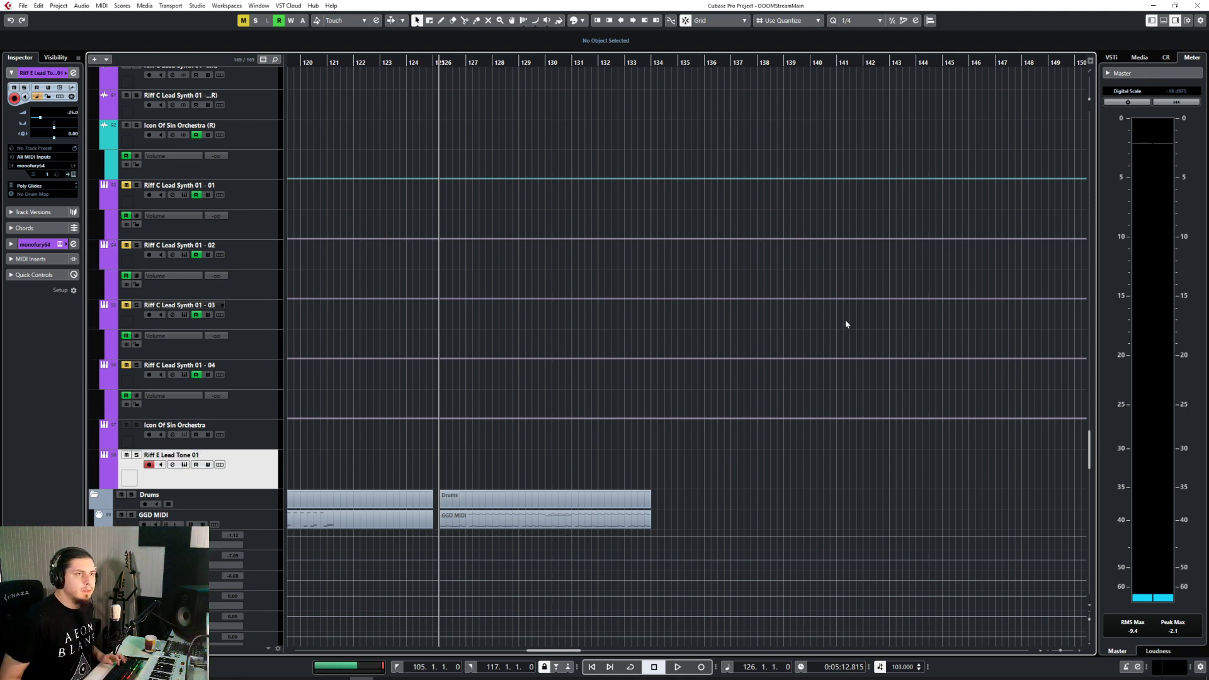
Step: In the MixConsole, copy the JST Clip, TH-U Slate, Virtual Tape Machines and Compressor inserts from Riff C Synth 02 to Riff E Lead Tone 01
{"action": "key", "text": "F3"}
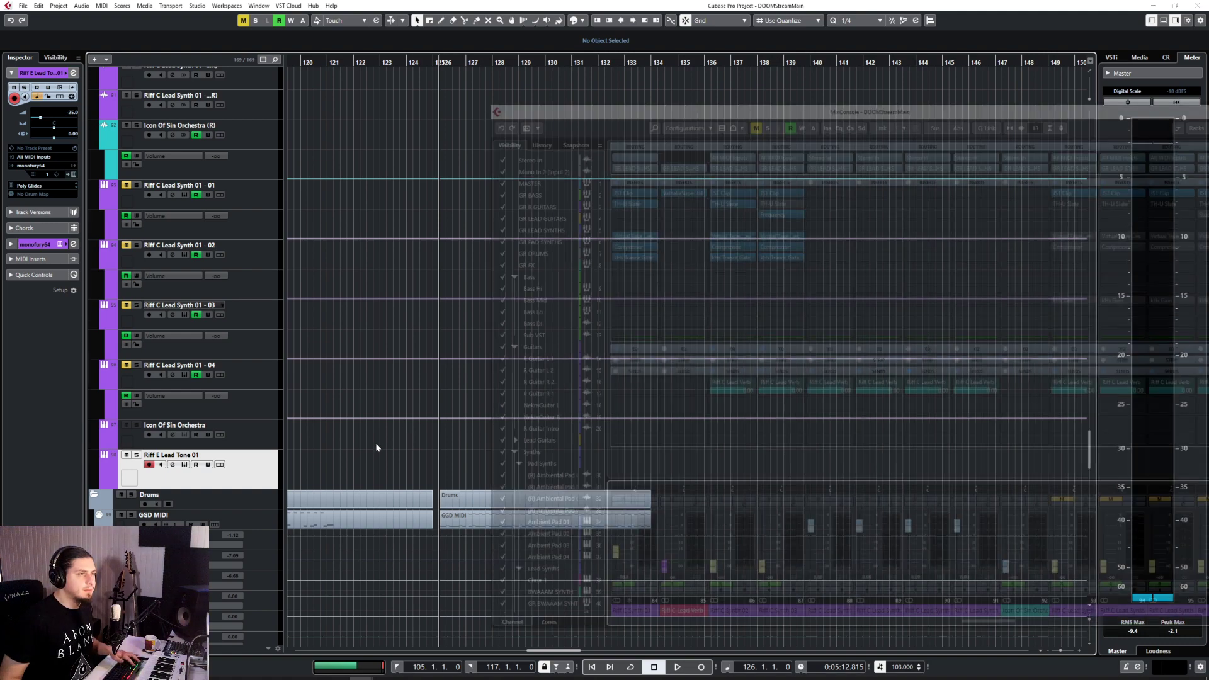
{"action": "left_click_drag", "start_coordinate": [915, 112], "coordinate": [599, 74]}
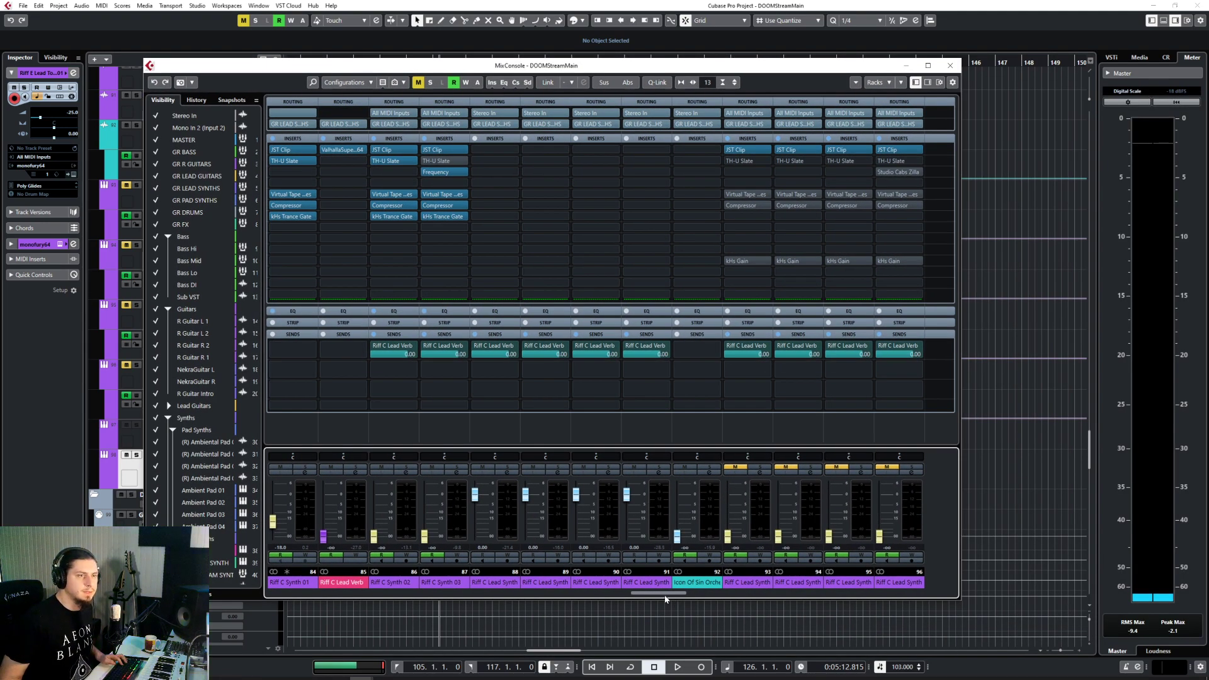
{"action": "mouse_move", "coordinate": [668, 597]}
{"action": "left_mouse_down"}
{"action": "mouse_move", "coordinate": [648, 597]}
{"action": "mouse_move", "coordinate": [759, 598]}
{"action": "mouse_move", "coordinate": [641, 592]}
{"action": "mouse_move", "coordinate": [664, 592]}
{"action": "left_mouse_up"}
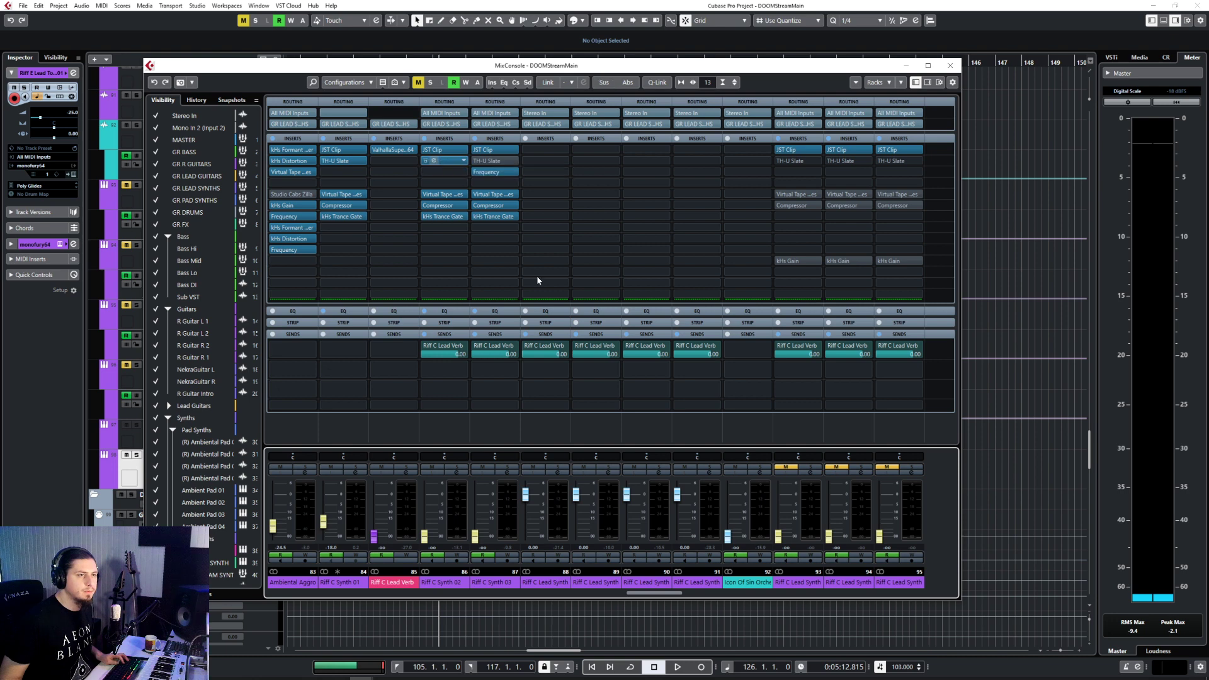
{"action": "left_click_drag", "start_coordinate": [654, 597], "coordinate": [668, 599]}
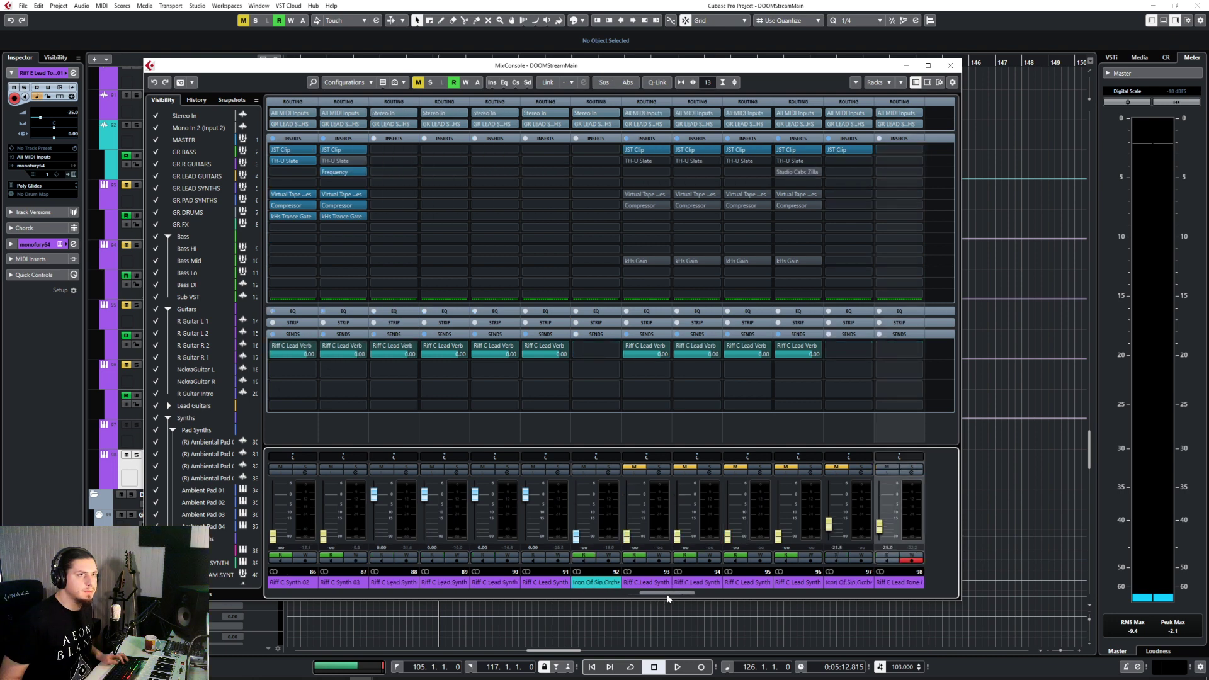
{"action": "left_click_drag", "start_coordinate": [294, 153], "coordinate": [901, 153]}
{"action": "left_click_drag", "start_coordinate": [309, 163], "coordinate": [905, 164]}
{"action": "left_click_drag", "start_coordinate": [291, 194], "coordinate": [900, 205]}
{"action": "left_click", "coordinate": [898, 216]}
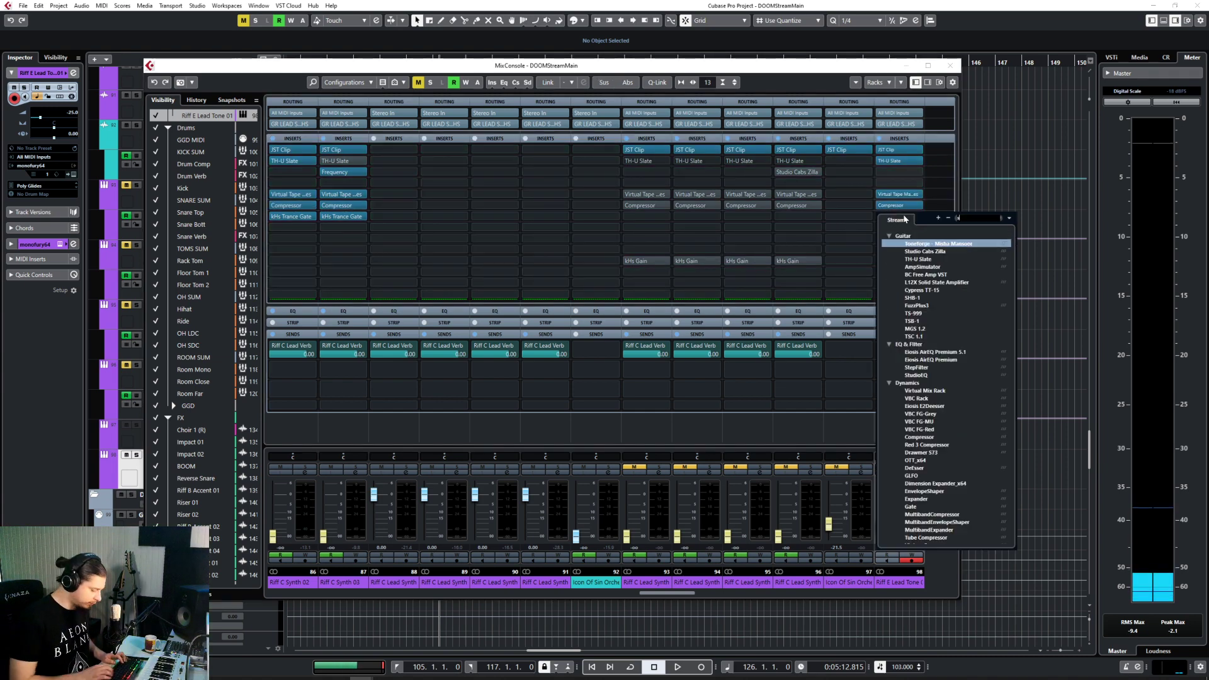
{"action": "key", "text": "Escape"}
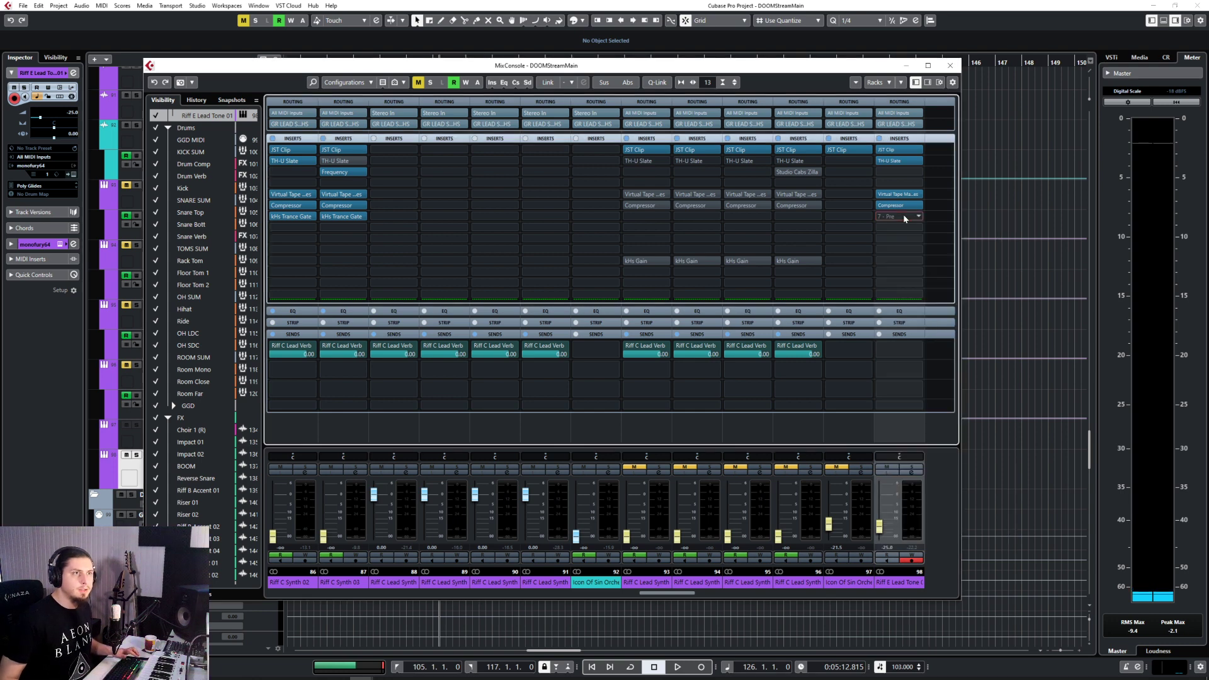
Step: Add a send from Riff E Lead Tone 01 to Riff C Lead Verb and close the mixer
{"action": "left_click", "coordinate": [906, 361]}
{"action": "type", "text": "lead"}
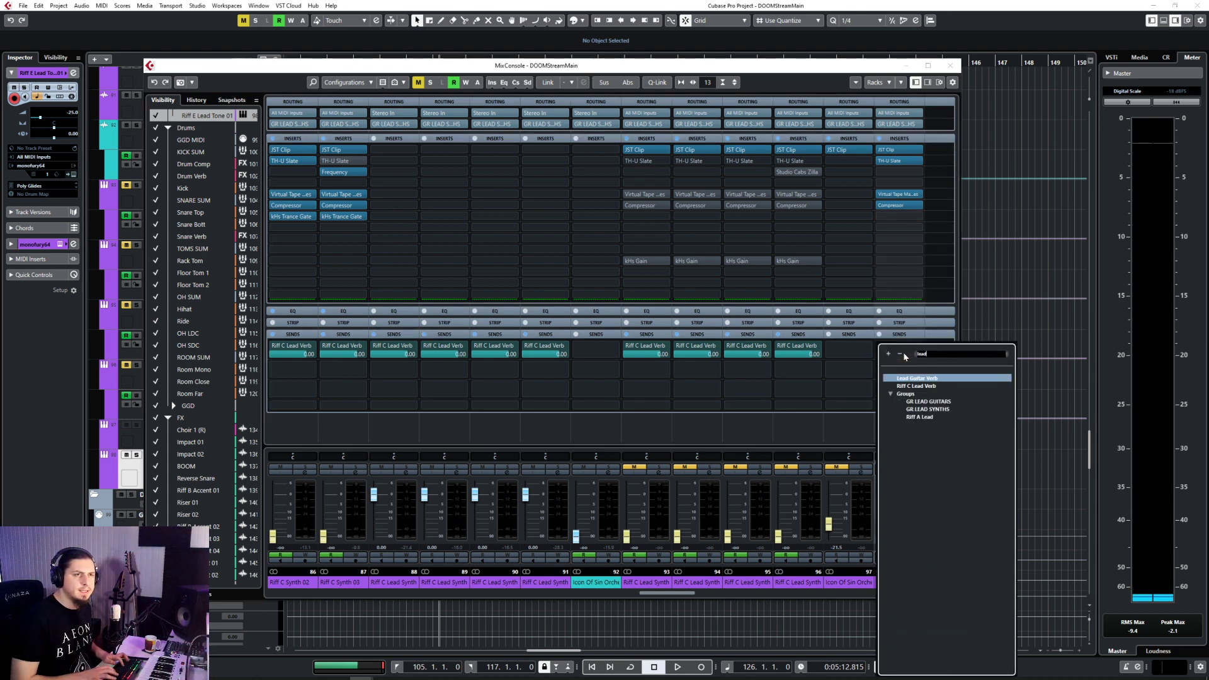
{"action": "left_click", "coordinate": [924, 386]}
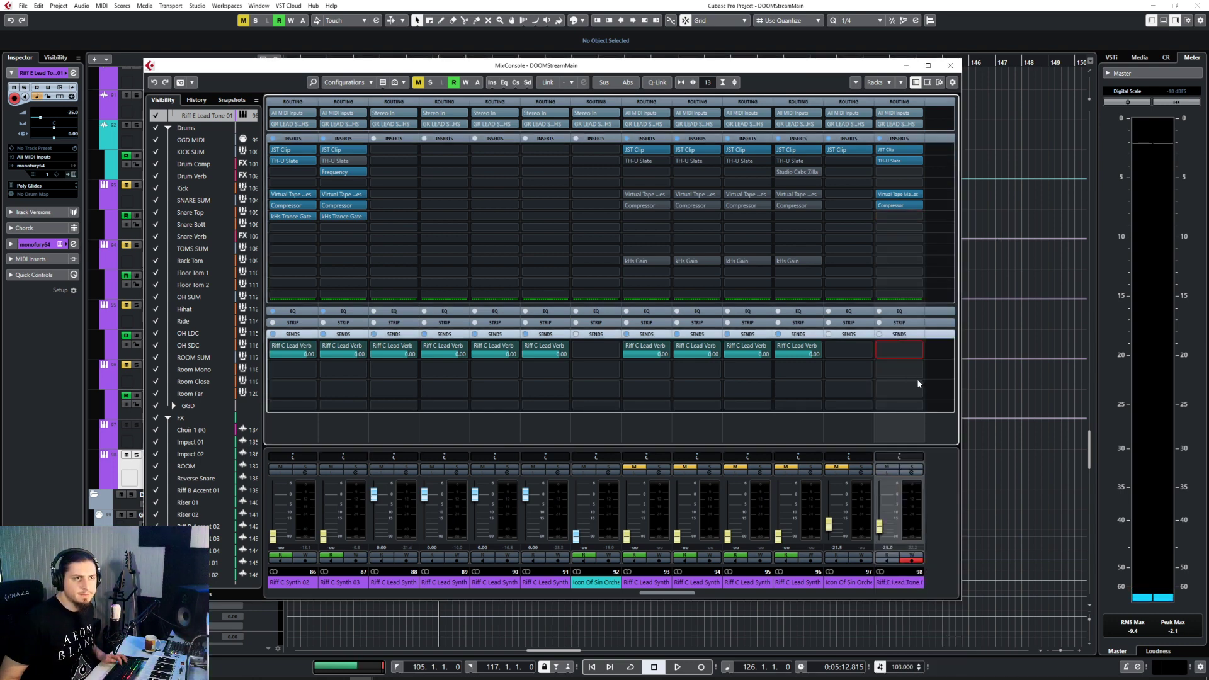
{"action": "left_click", "coordinate": [952, 65]}
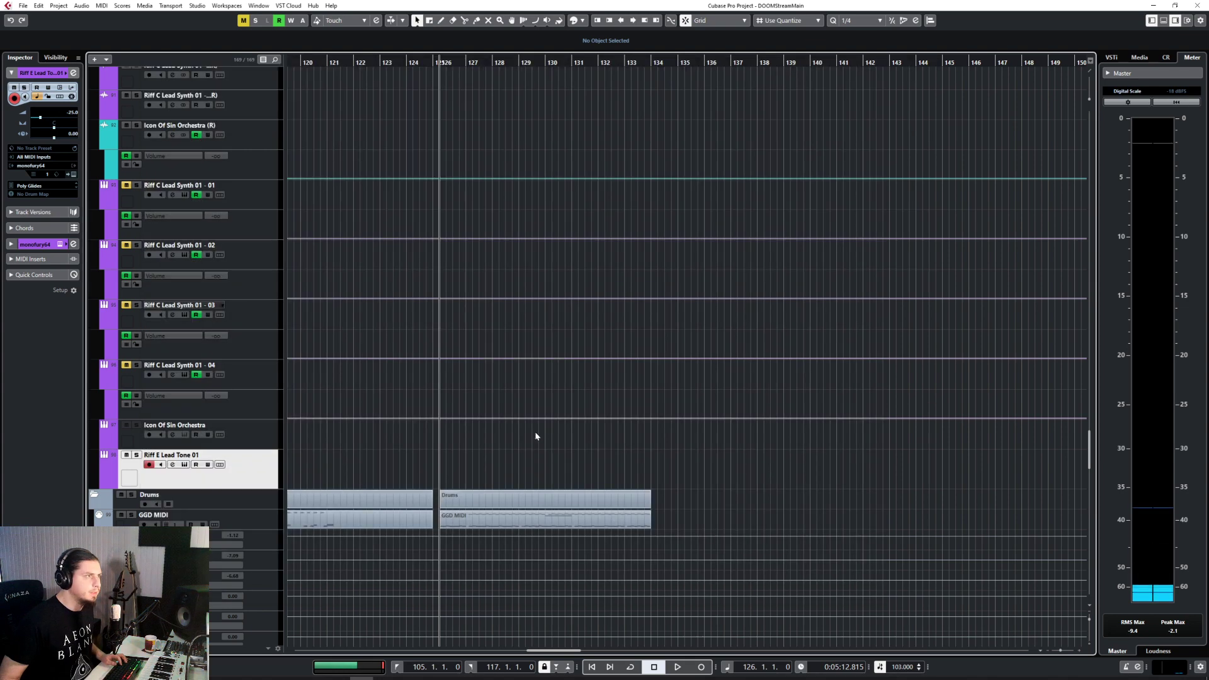
Step: Raise the Riff C Lead Verb volume automation to -16.0 from the start of bar 126
{"action": "scroll", "coordinate": [535, 432], "scroll_direction": "down", "scroll_amount": 3}
{"action": "scroll", "coordinate": [449, 466], "scroll_direction": "down", "scroll_amount": 2}
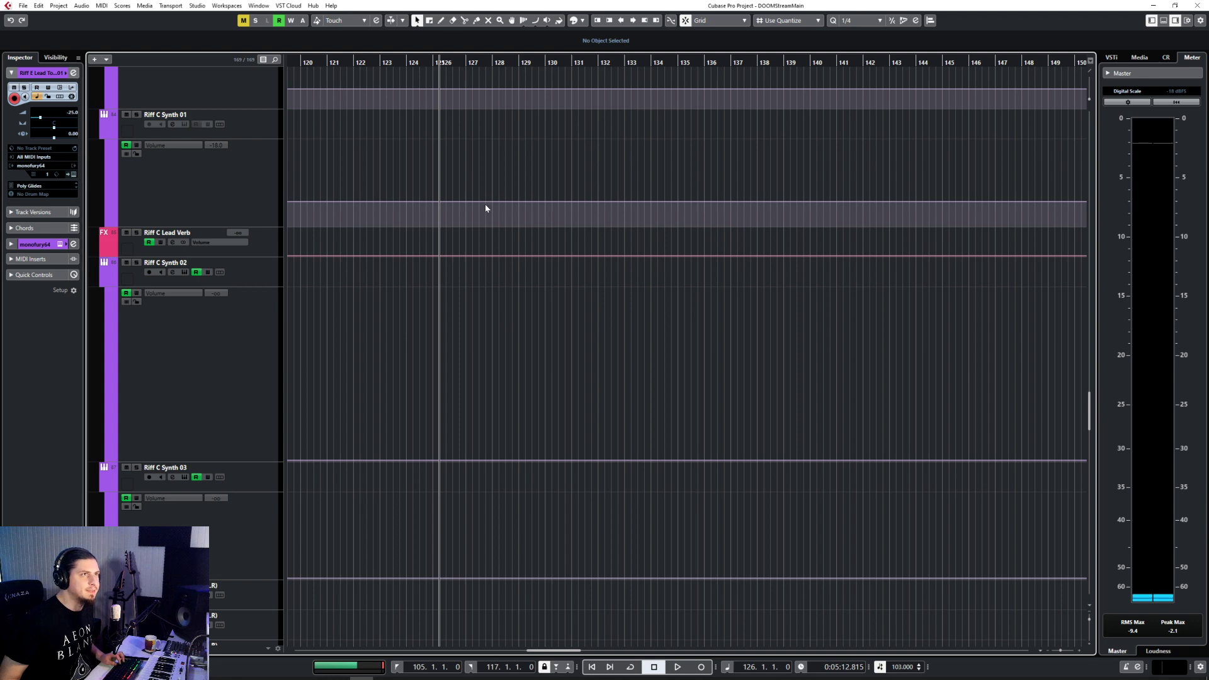
{"action": "key", "text": "h"}
{"action": "key", "text": "h"}
{"action": "left_click", "coordinate": [431, 256]}
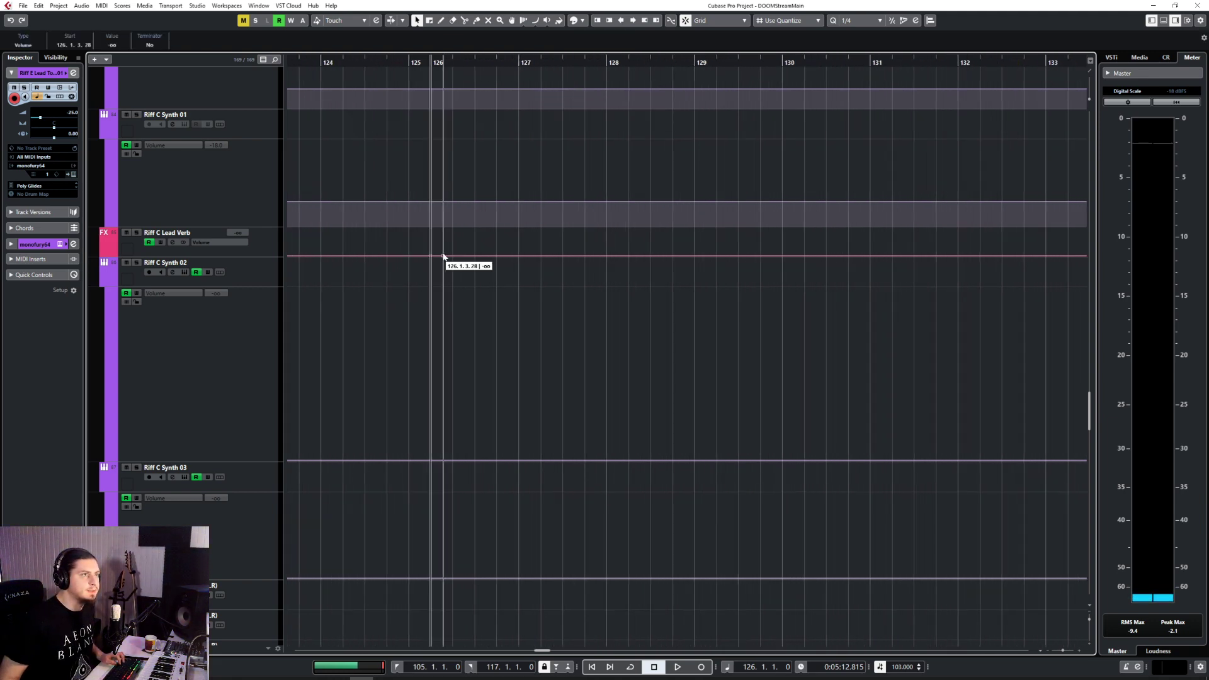
{"action": "left_click_drag", "start_coordinate": [443, 257], "coordinate": [436, 249]}
{"action": "key", "text": "g"}
{"action": "key", "text": "g"}
{"action": "key", "text": "g"}
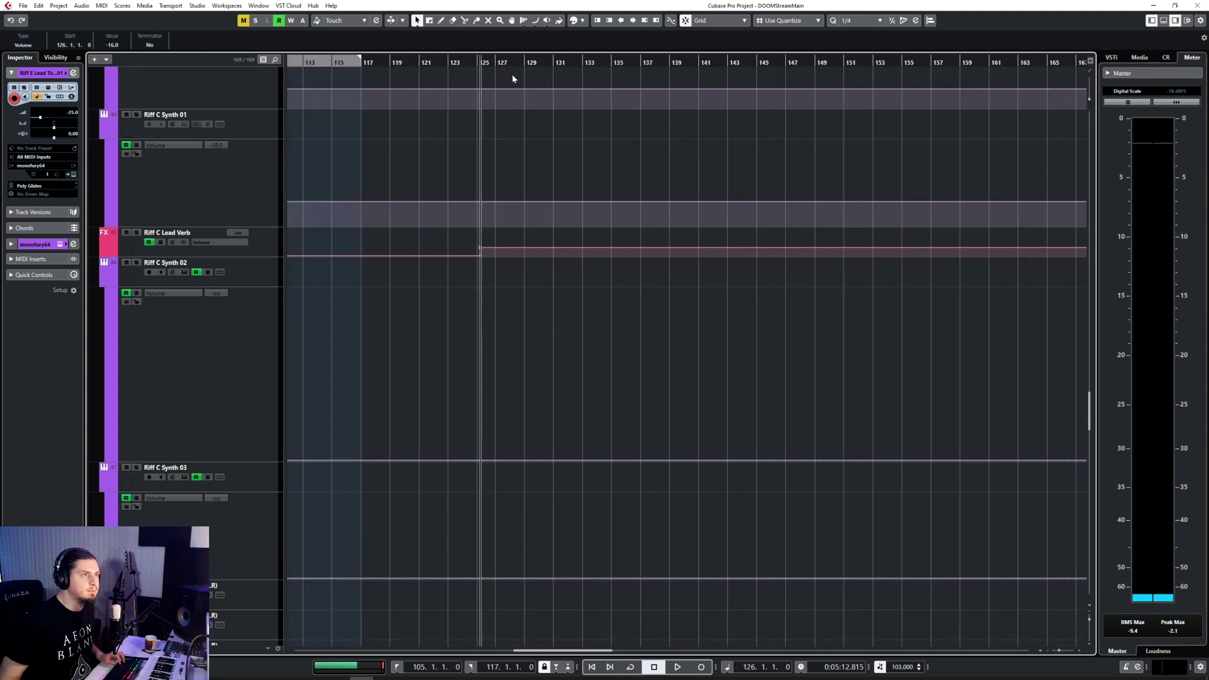
Step: Return to the Riff E Lead Tone 01 track and move the playback position to bar 125, just before Riff E
{"action": "scroll", "coordinate": [555, 223], "scroll_direction": "down", "scroll_amount": 4}
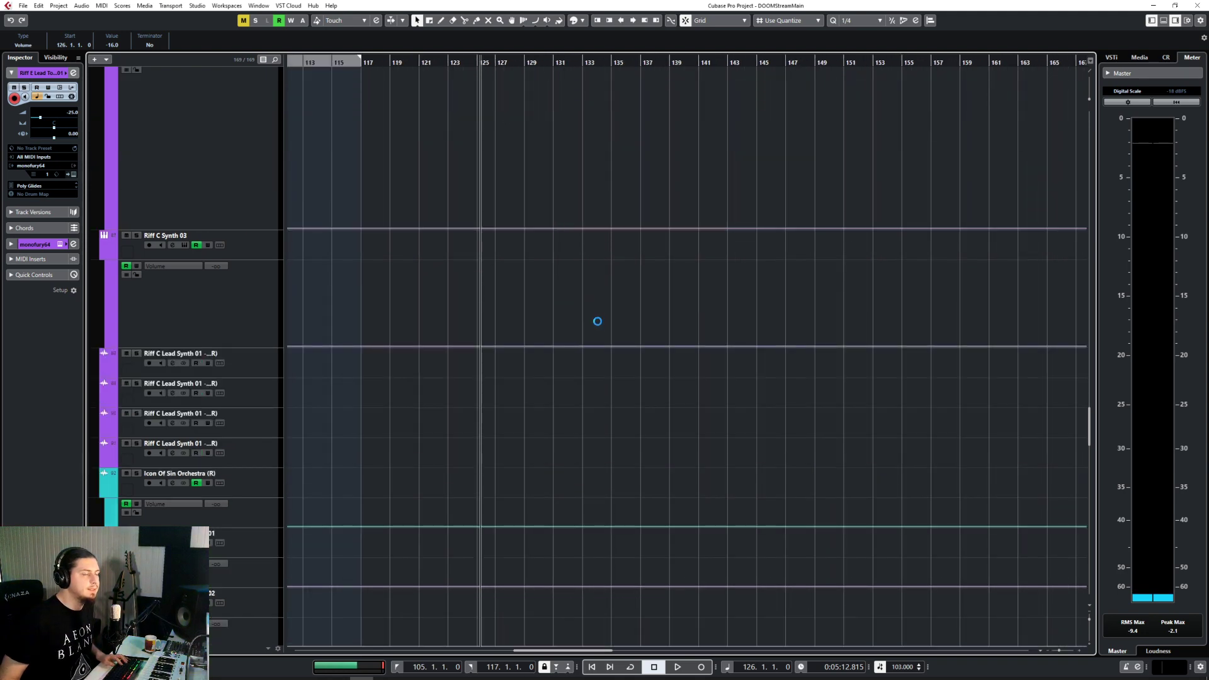
{"action": "scroll", "coordinate": [598, 322], "scroll_direction": "down", "scroll_amount": 6}
{"action": "scroll", "coordinate": [296, 298], "scroll_direction": "up", "scroll_amount": 2}
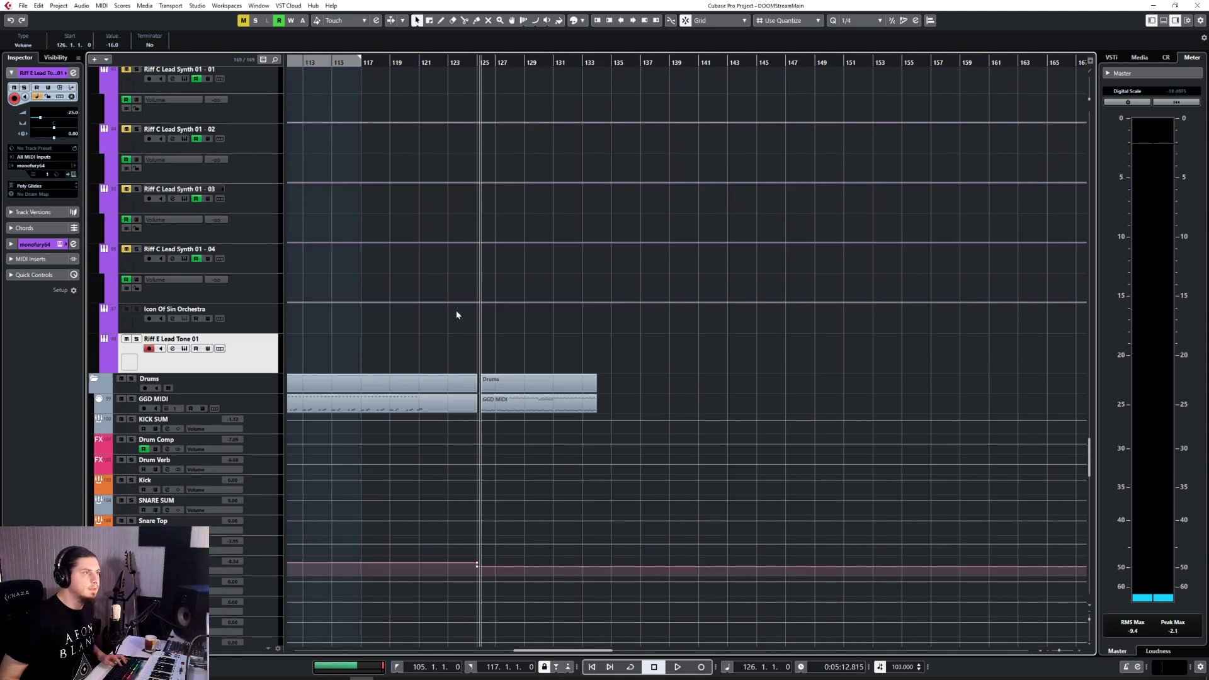
{"action": "left_click", "coordinate": [487, 62]}
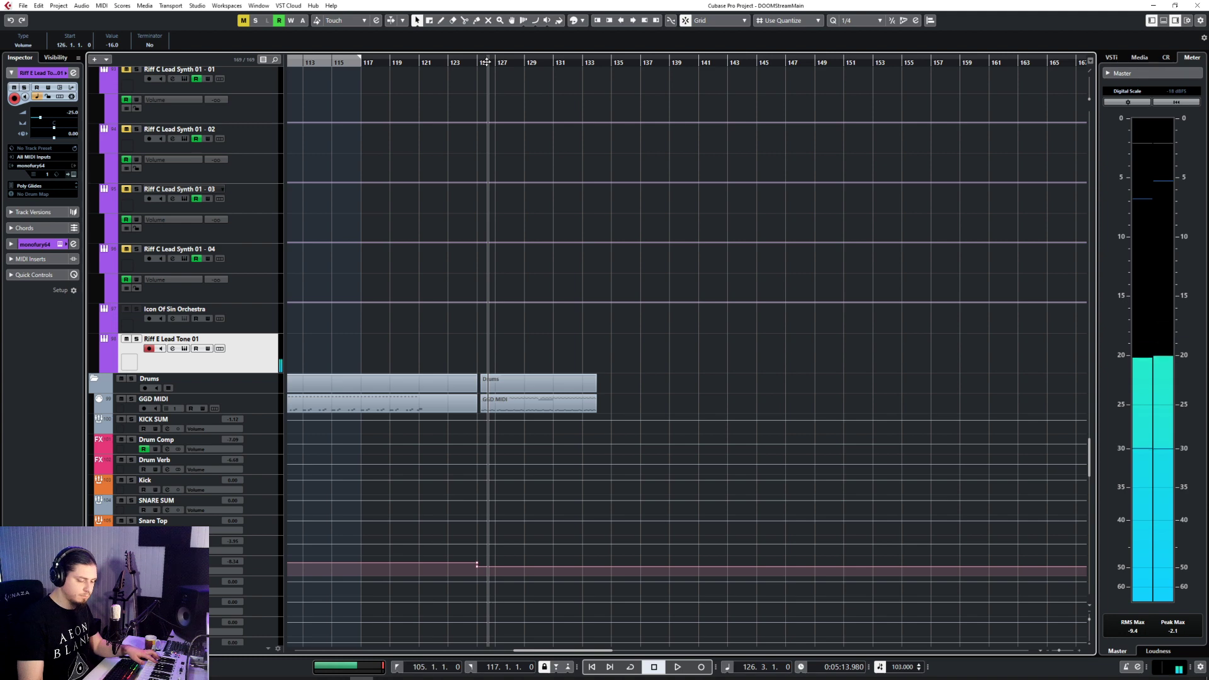
{"action": "left_click", "coordinate": [477, 62]}
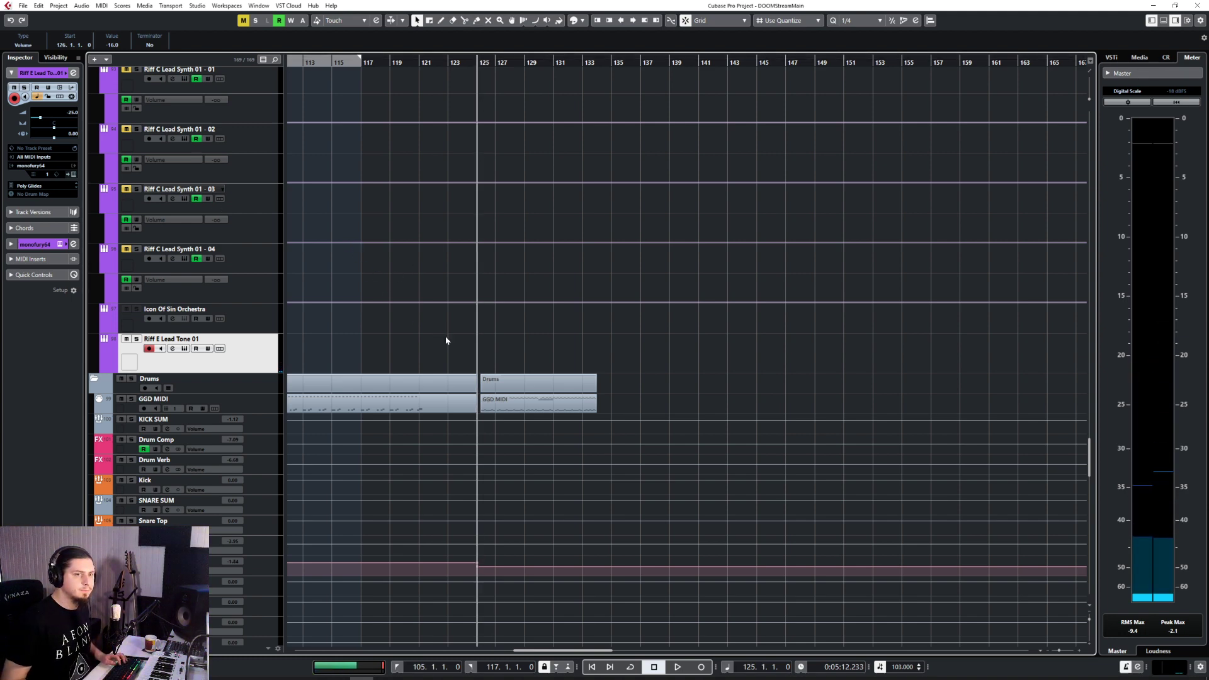
Step: Play the Riff E section and set the volume of Riff E Lead Tone 01 to -10.00 during playback
{"action": "scroll", "coordinate": [463, 343], "scroll_direction": "up", "scroll_amount": 6, "text": "ctrl"}
{"action": "left_click", "coordinate": [483, 63]}
{"action": "key", "text": "space"}
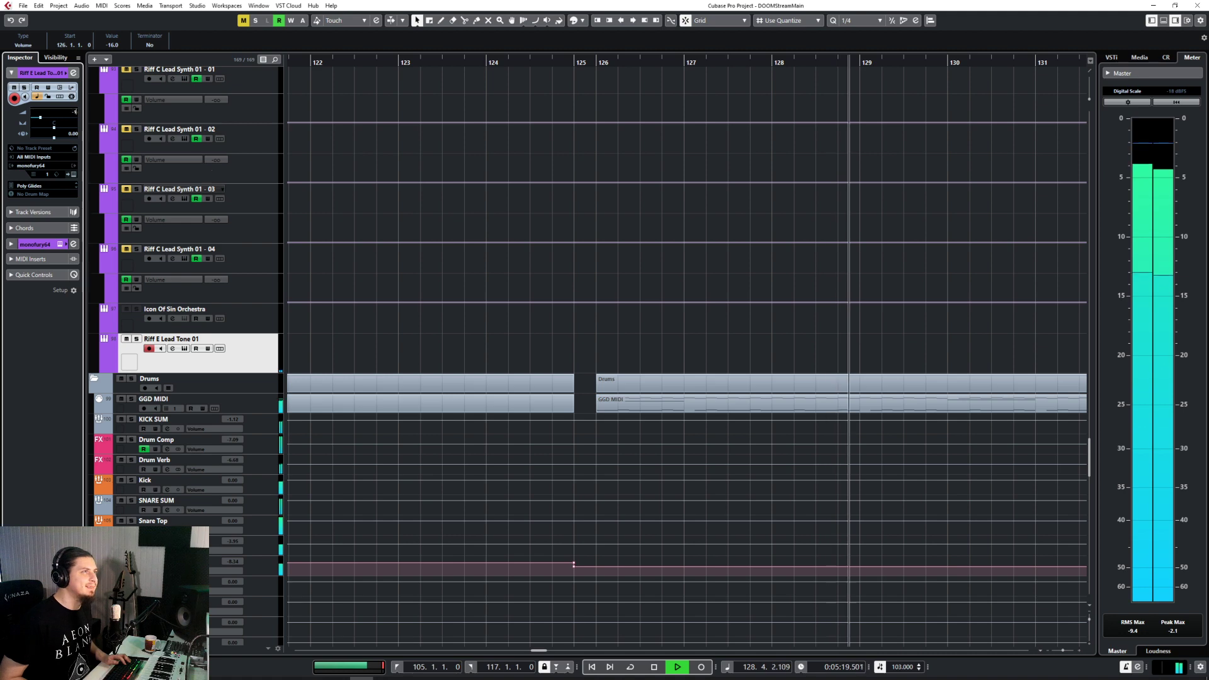
{"action": "scroll", "coordinate": [77, 114], "scroll_direction": "up", "scroll_amount": 5}
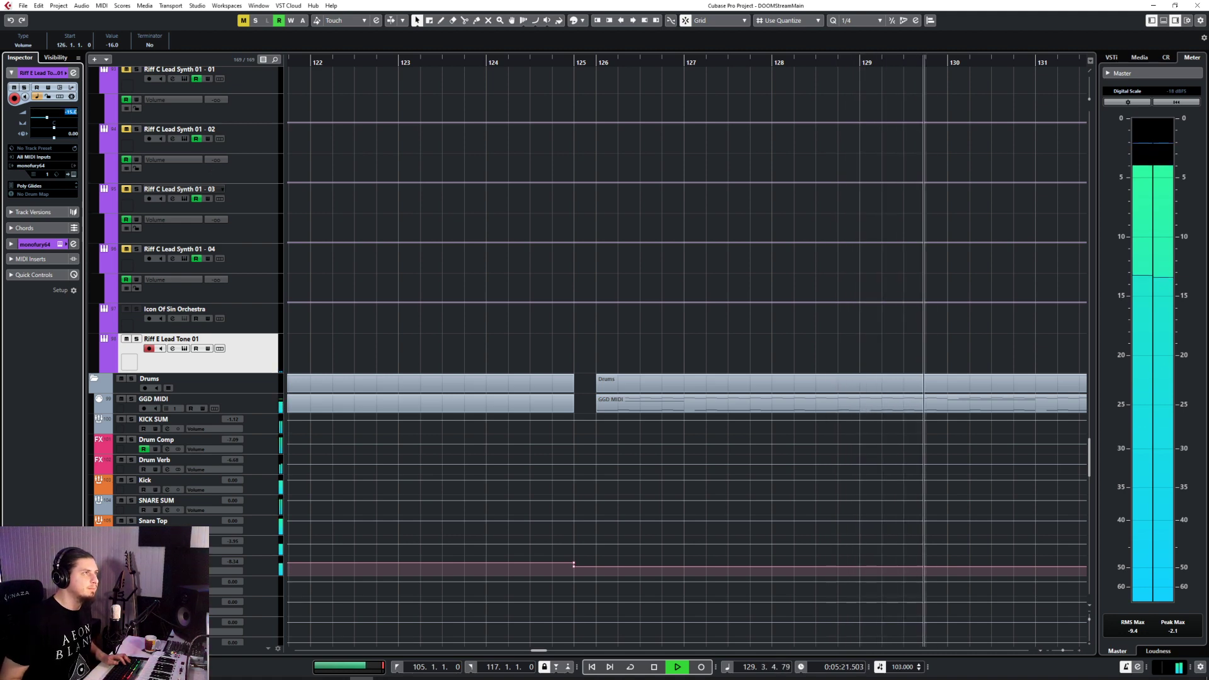
{"action": "key", "text": "space"}
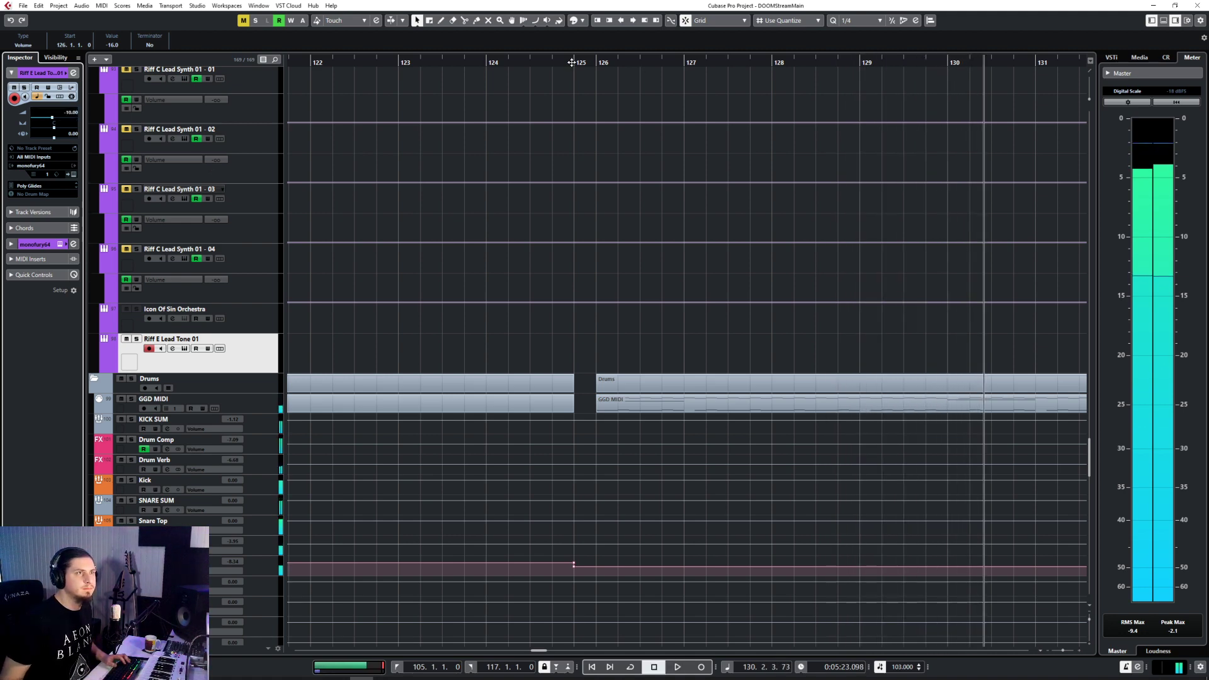
Step: Replay the Riff E section to try out the lead tone against the drums and guitars
{"action": "left_click", "coordinate": [487, 63]}
{"action": "key", "text": "space"}
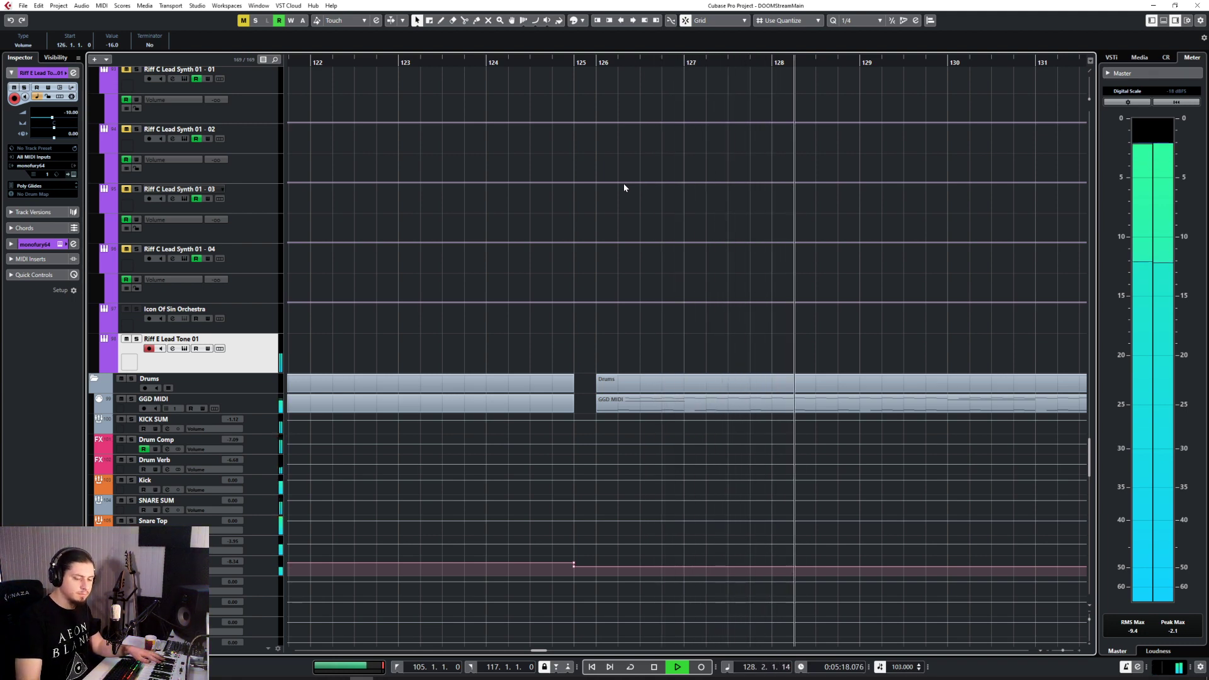
{"action": "key", "text": "space"}
Step: Load the Spooky preset in the Mono/Fury synth and set the Riff E Lead Tone 01 volume to -20.0
{"action": "left_click", "coordinate": [73, 175]}
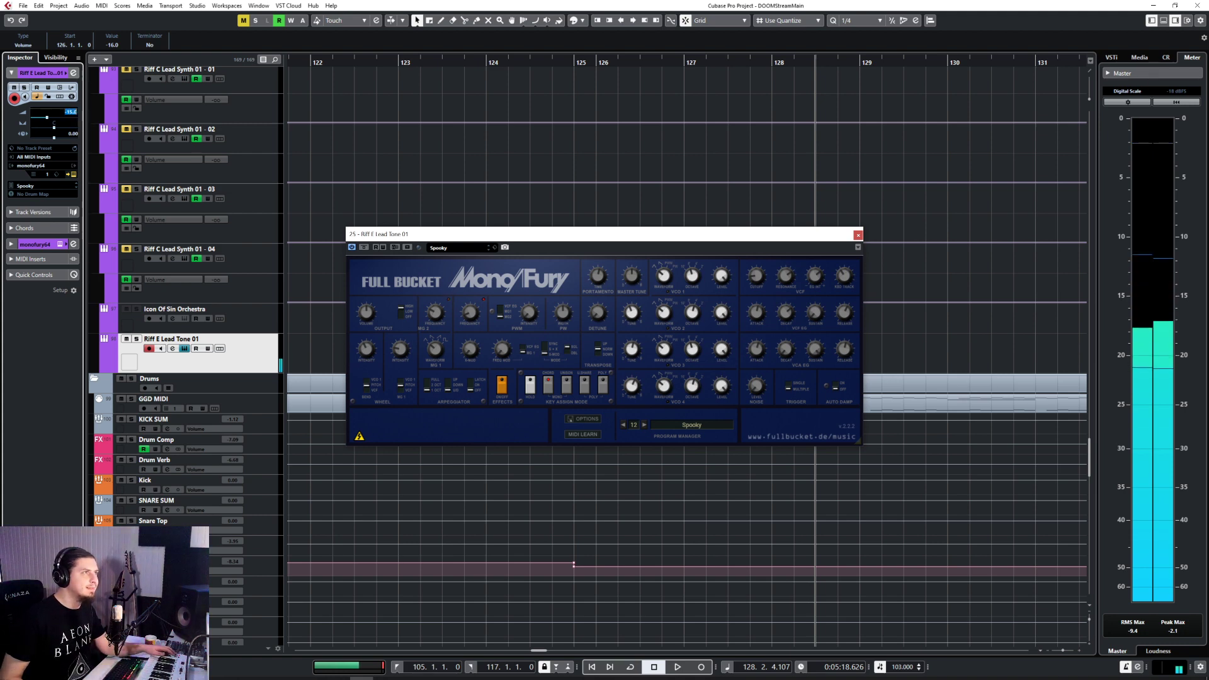
{"action": "left_click", "coordinate": [858, 235]}
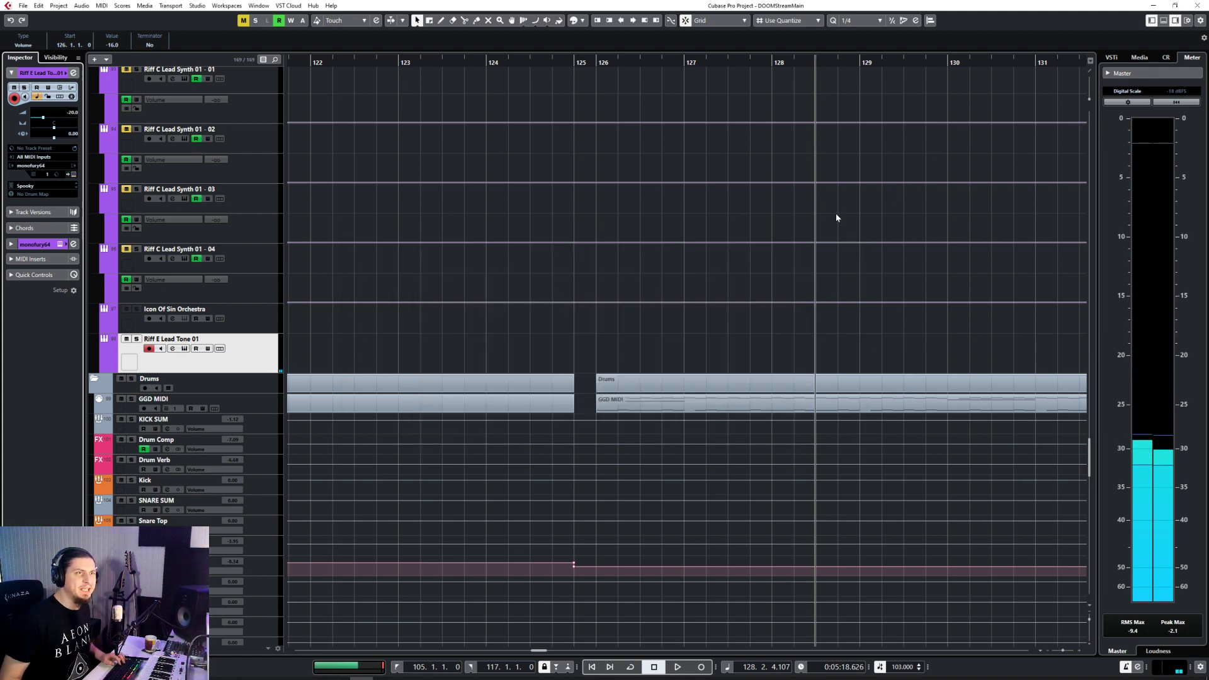
Step: Try recording a Riff E Lead Tone 01 take from bar 123, and delete the recorded clip
{"action": "left_click", "coordinate": [404, 63]}
{"action": "key", "text": "KP_Multiply"}
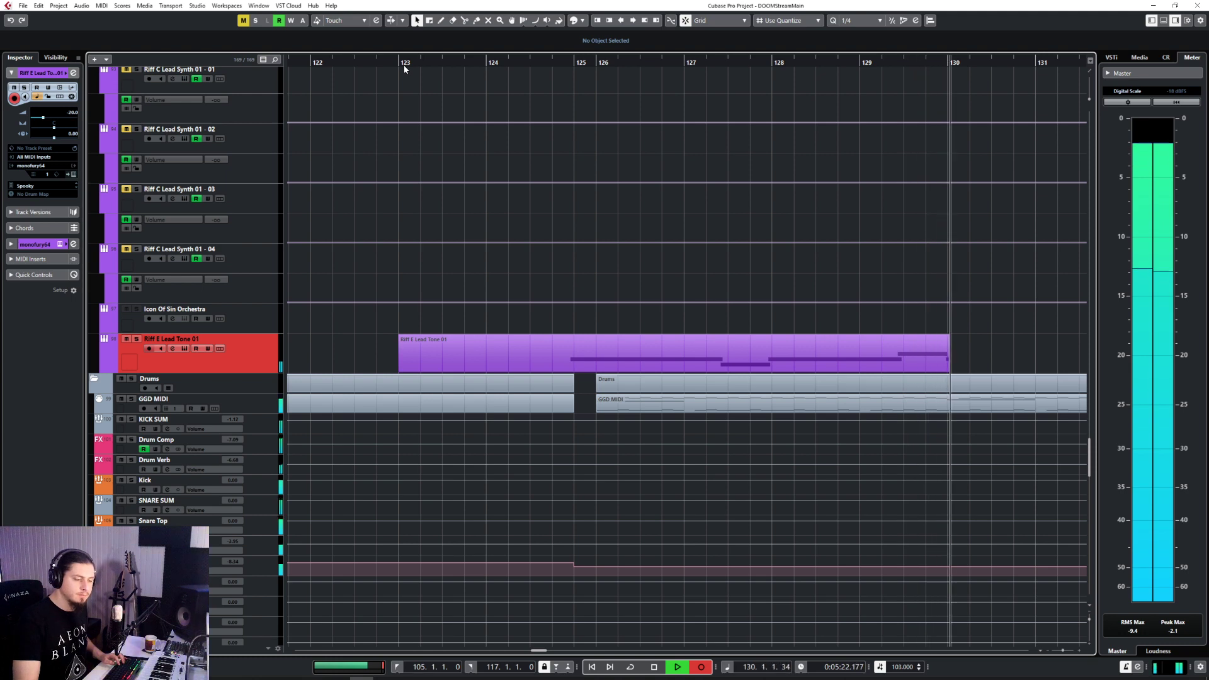
{"action": "key", "text": "space"}
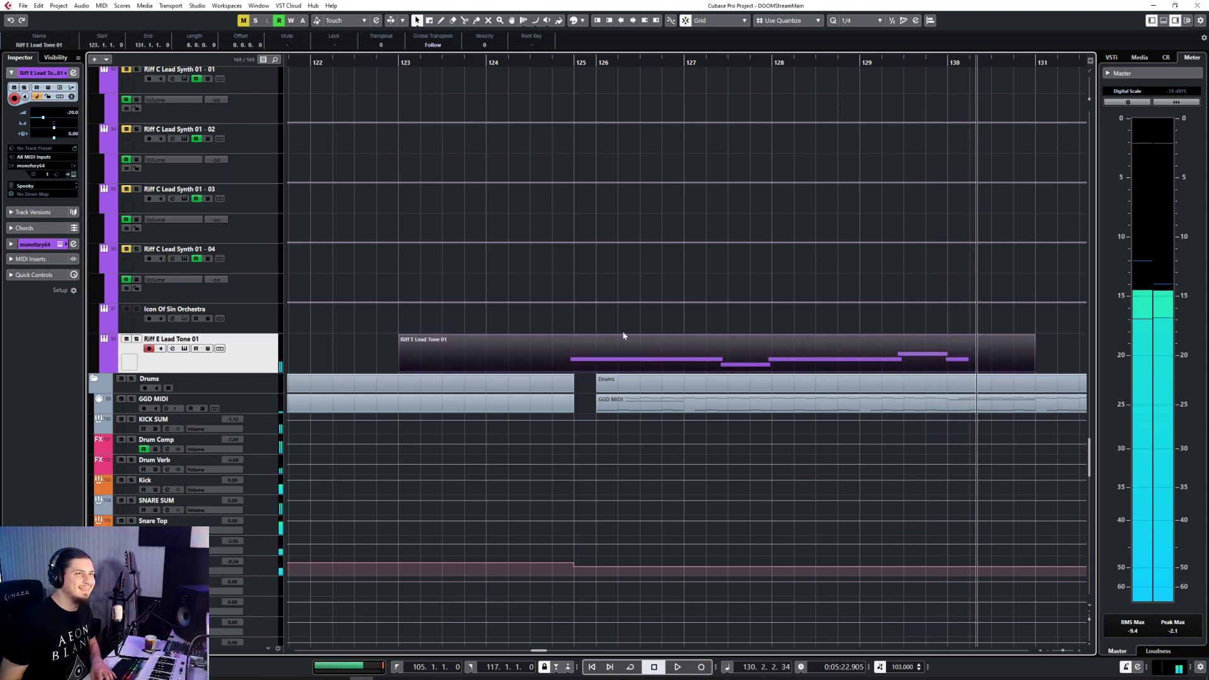
{"action": "key", "text": "Delete"}
Step: Record a Riff E Lead Tone 01 take from bar 124, discarding a first short attempt and setting the track volume to -30.0
{"action": "left_click", "coordinate": [486, 62]}
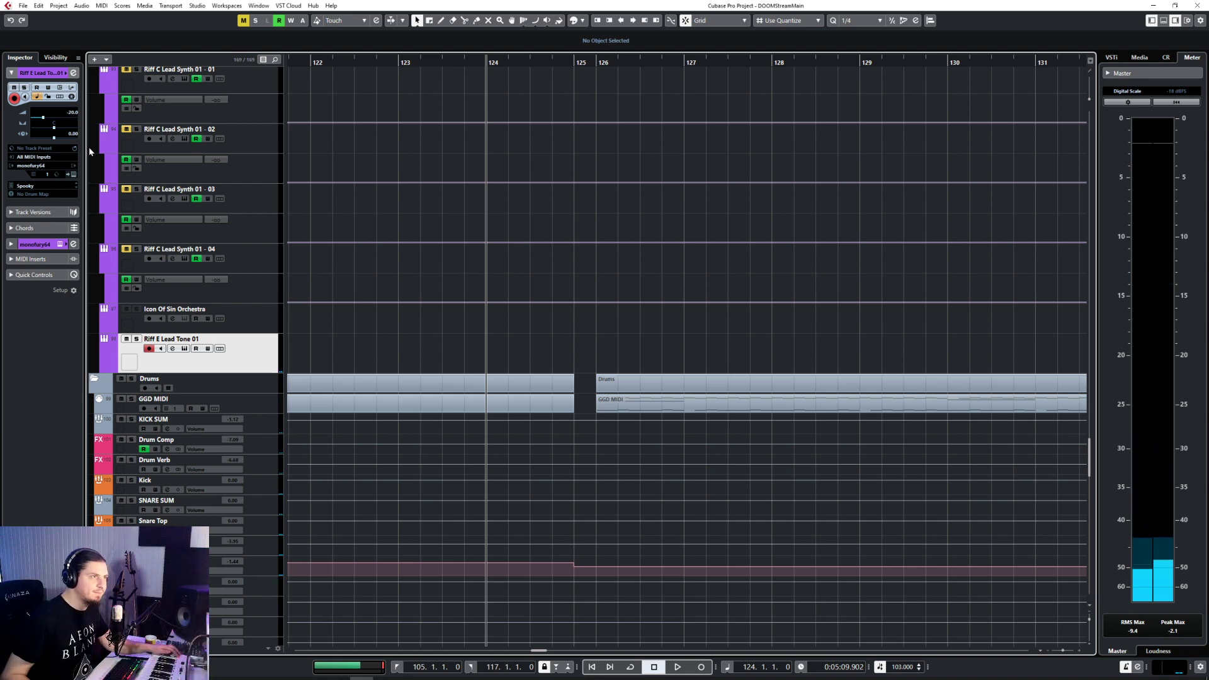
{"action": "key", "text": "KP_Multiply"}
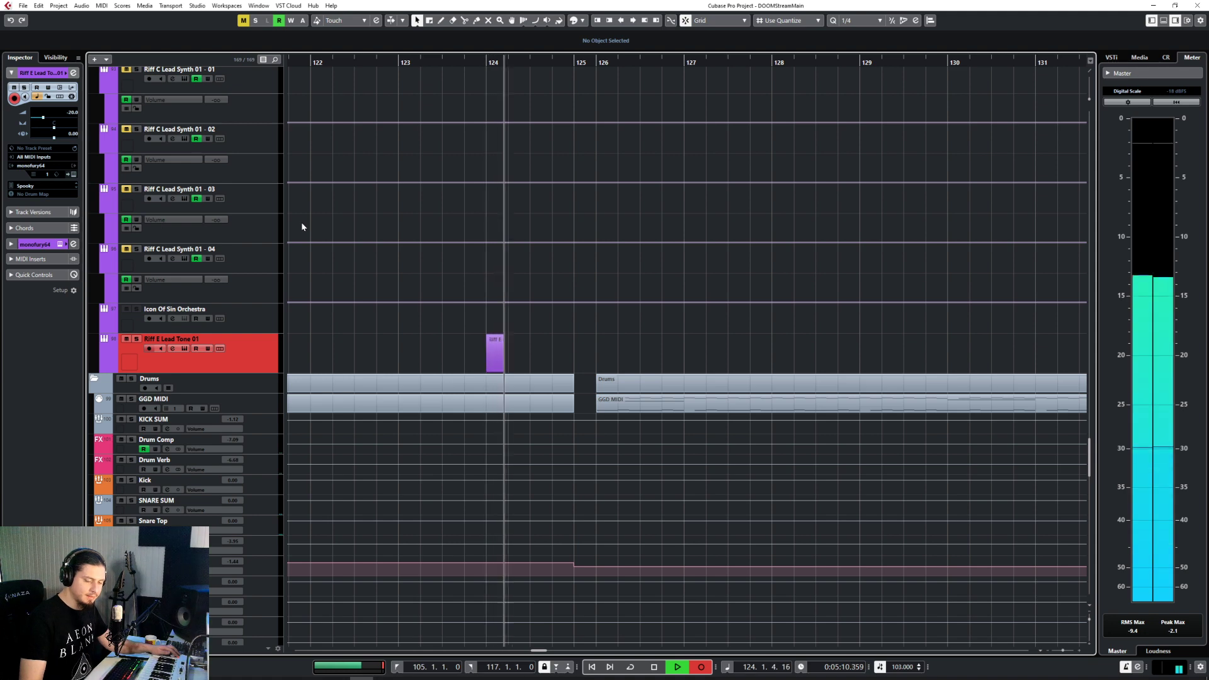
{"action": "key", "text": "space"}
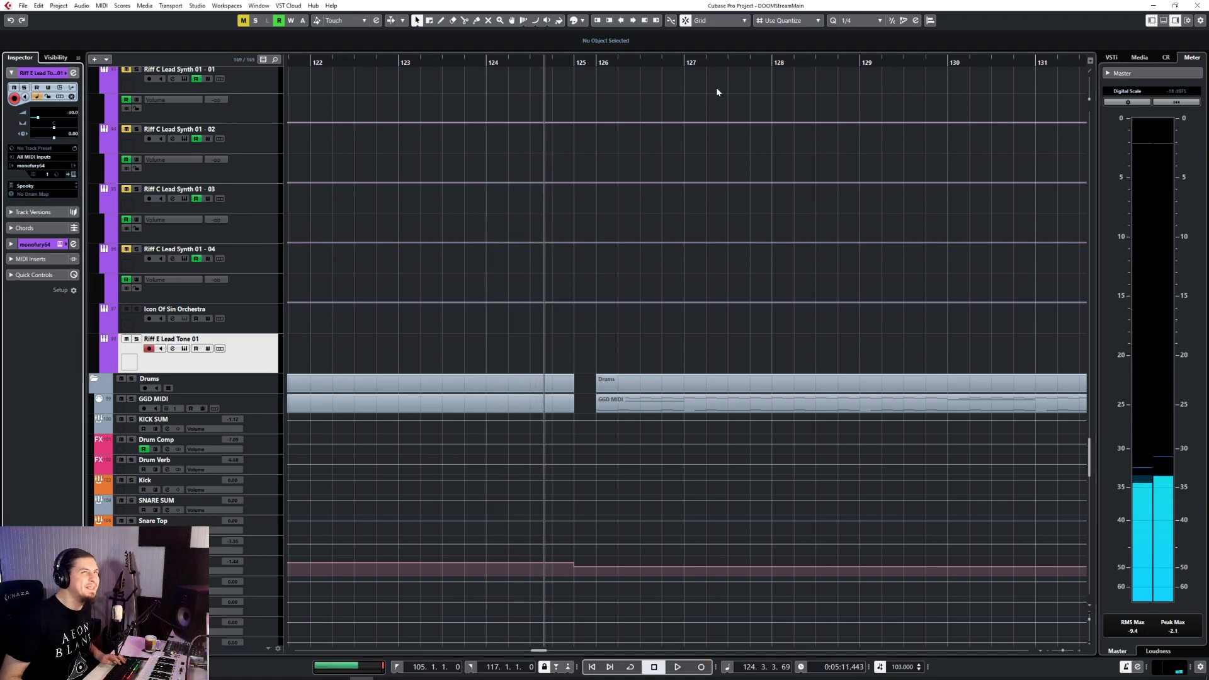
{"action": "key", "text": "KP_Multiply"}
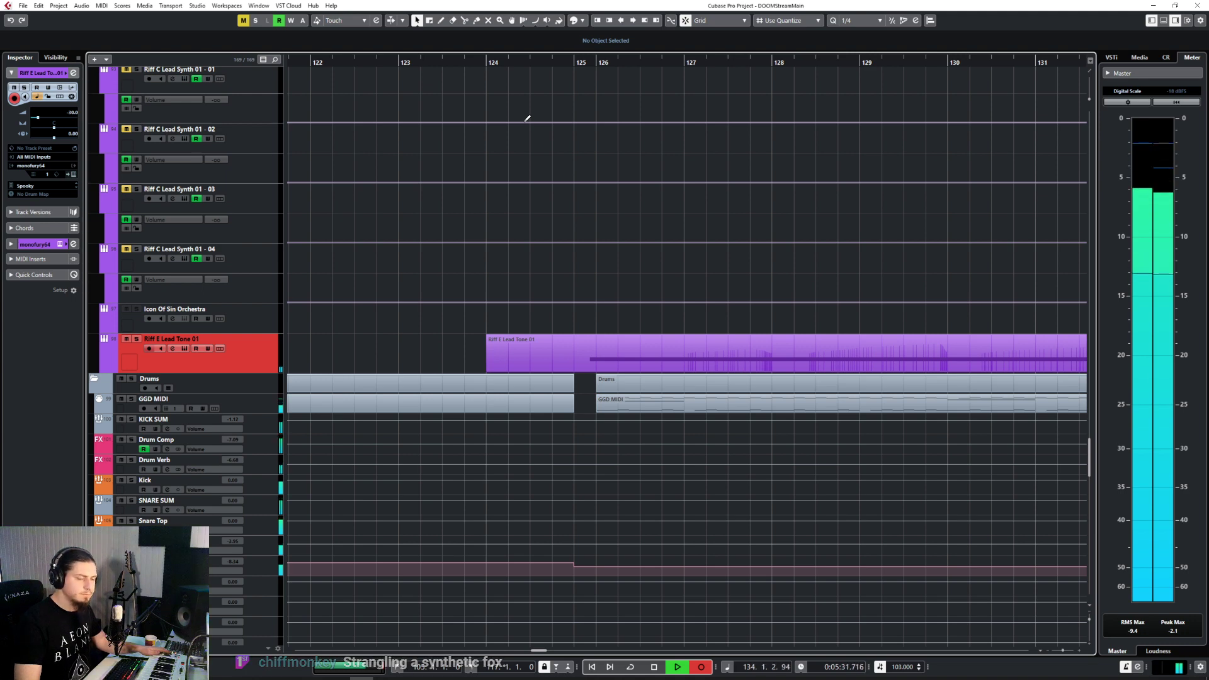
{"action": "key", "text": "space"}
Step: Inspect the Mono/Fury synth on Riff E Lead Tone 01 and set the track volume to -20.0
{"action": "double_click", "coordinate": [72, 112]}
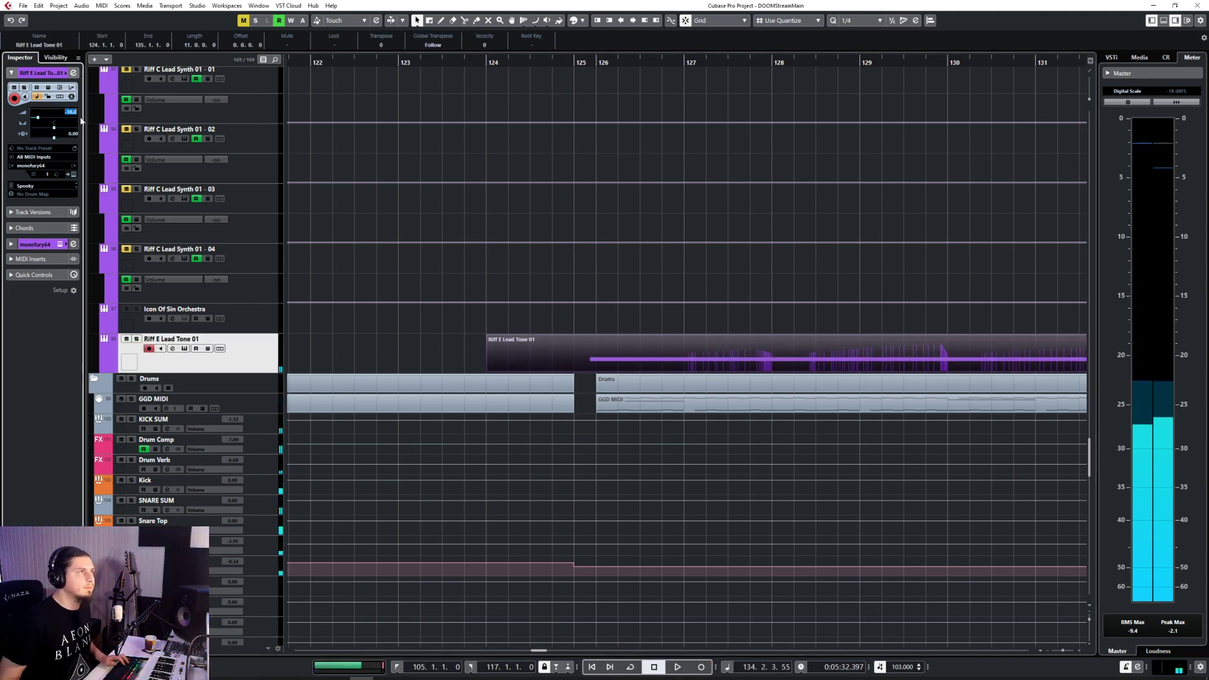
{"action": "left_click", "coordinate": [265, 358]}
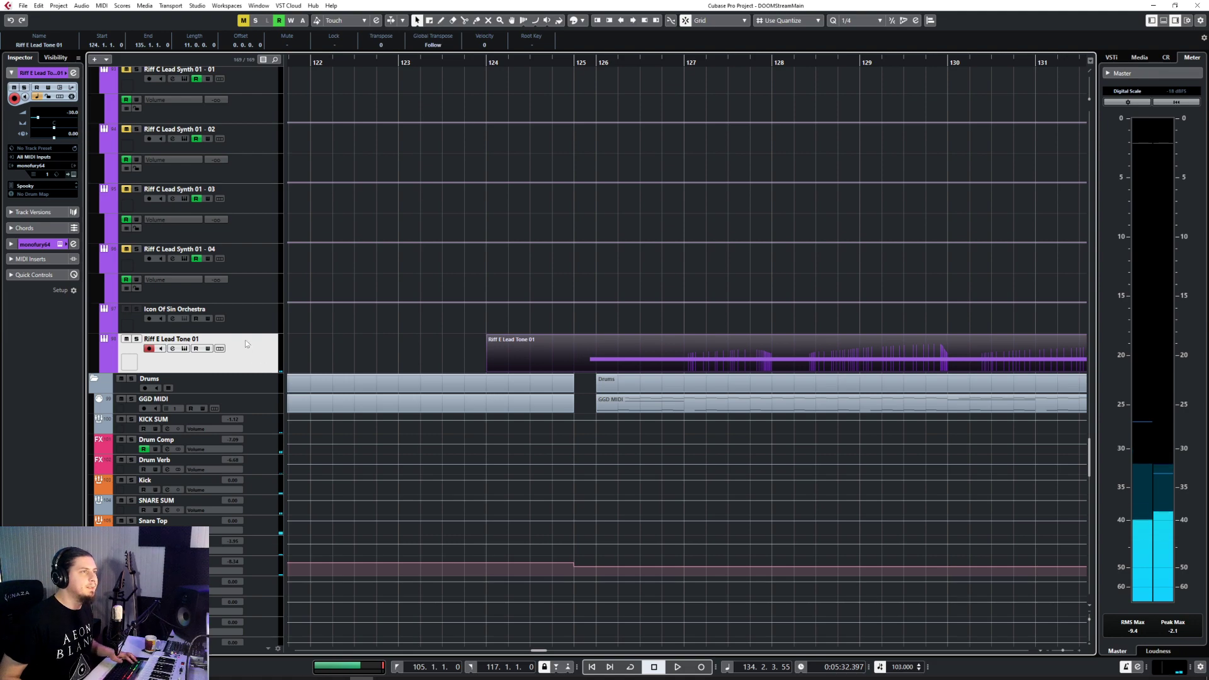
{"action": "key", "text": "F3"}
{"action": "left_click", "coordinate": [948, 68]}
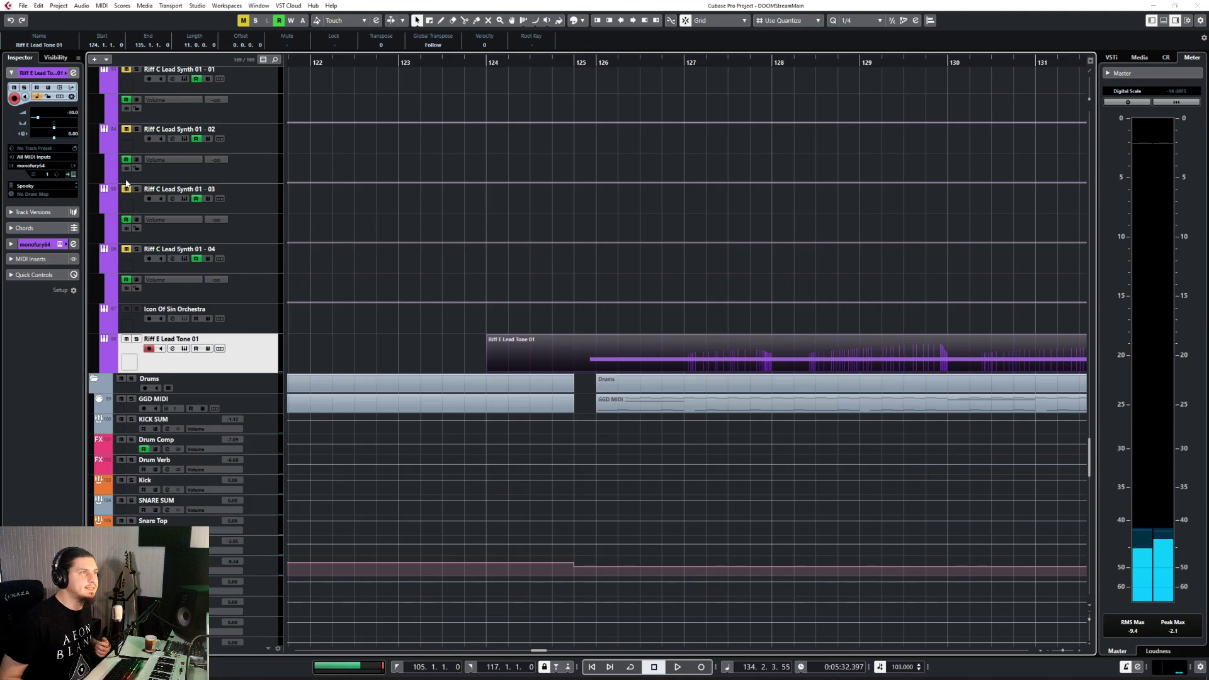
{"action": "left_click", "coordinate": [72, 175]}
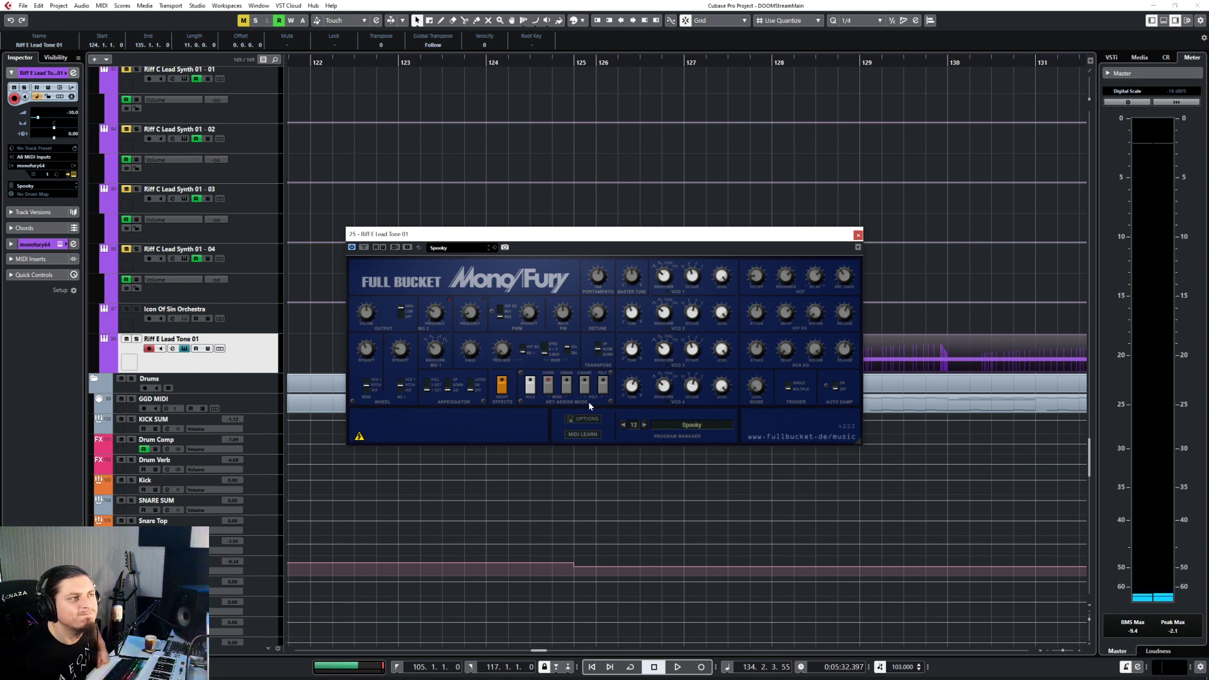
{"action": "left_click", "coordinate": [858, 235]}
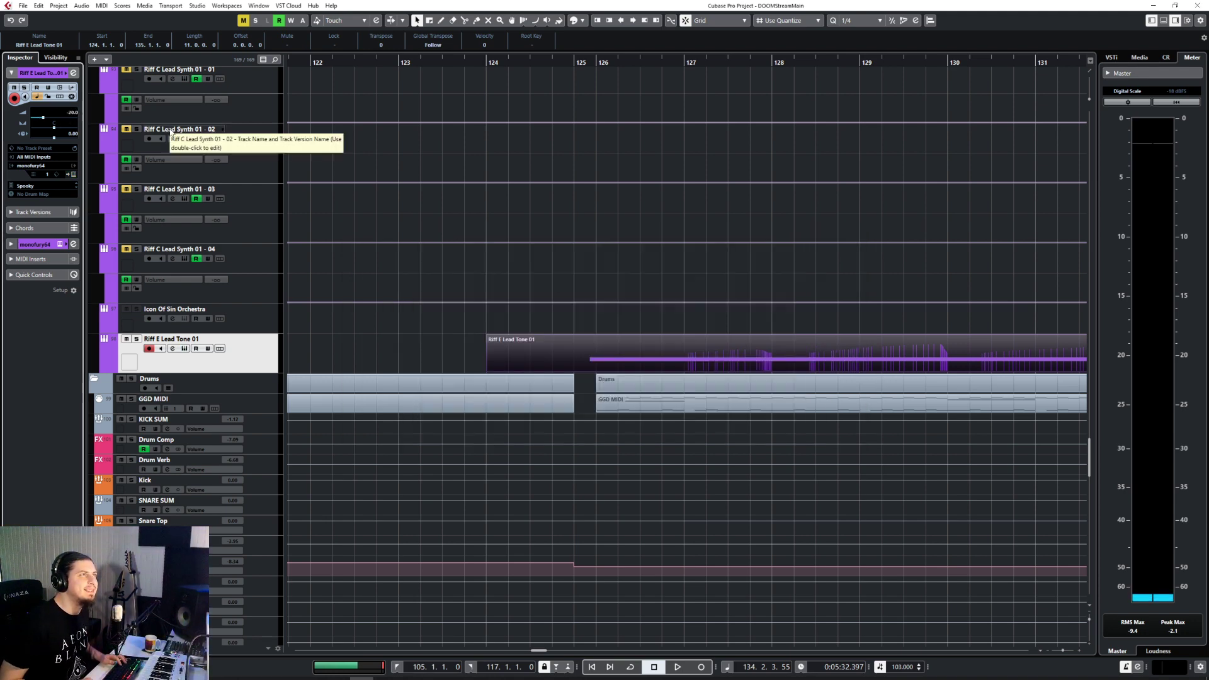
Step: Play the recorded lead take from bar 124 and quantize all of its notes in the MIDI editor
{"action": "double_click", "coordinate": [487, 61]}
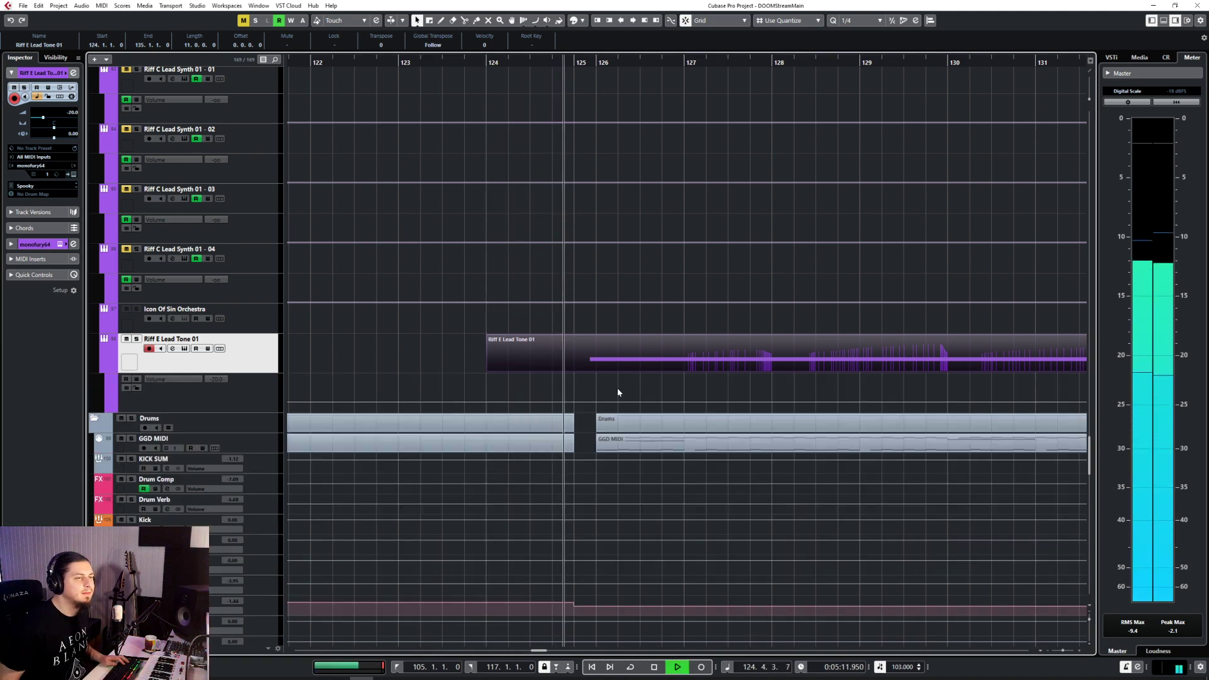
{"action": "double_click", "coordinate": [592, 360]}
{"action": "scroll", "coordinate": [368, 444], "scroll_direction": "down", "scroll_amount": 3}
{"action": "key", "text": "ctrl+a"}
{"action": "key", "text": "q"}
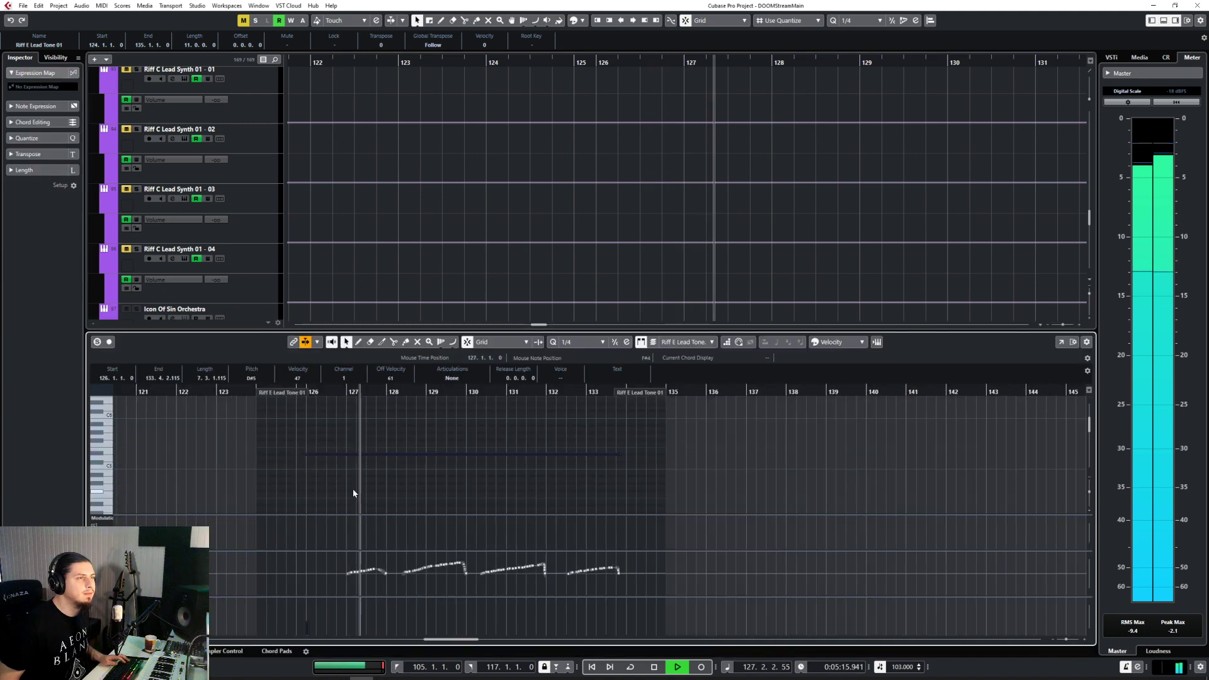
{"action": "key", "text": "Return"}
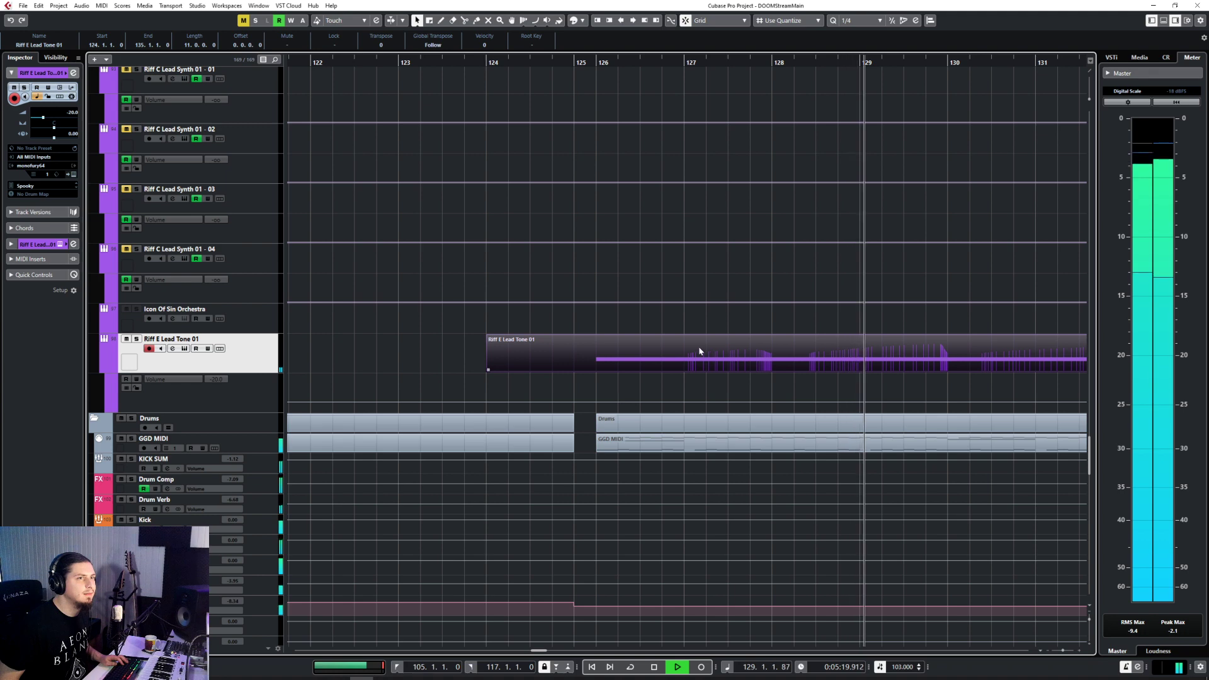
Step: Listen to Riff E Lead Tone 01 in solo, delete the recorded clip and turn solo off
{"action": "key", "text": "s"}
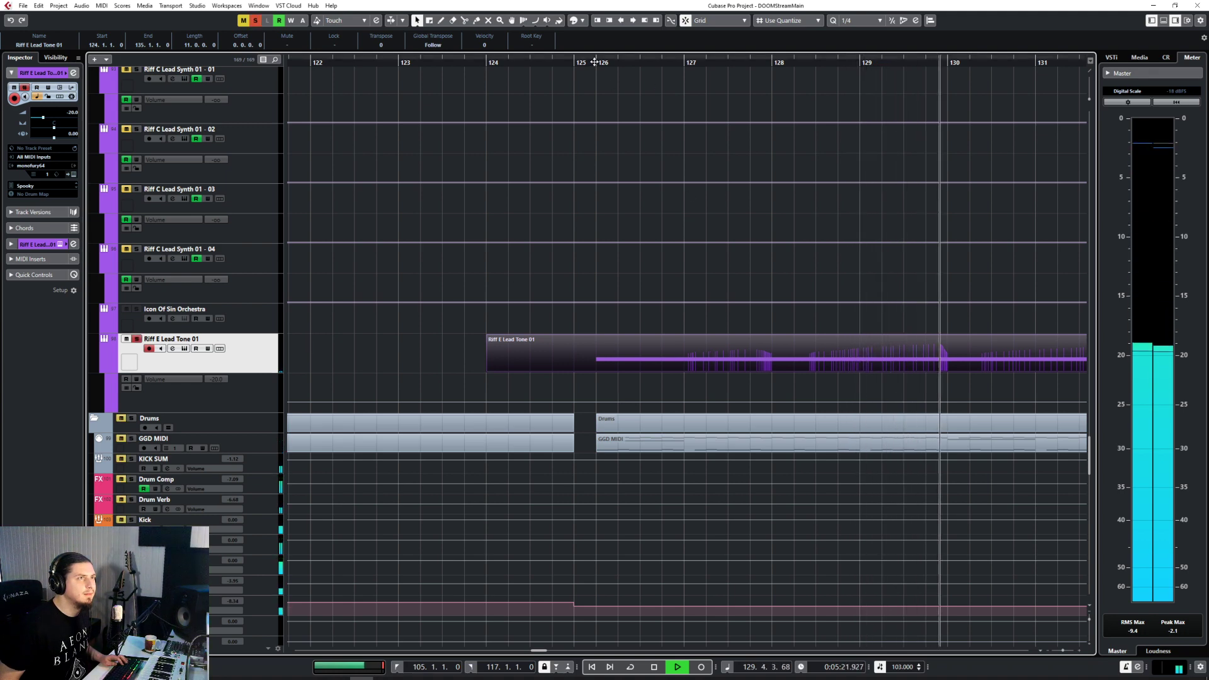
{"action": "key", "text": "space"}
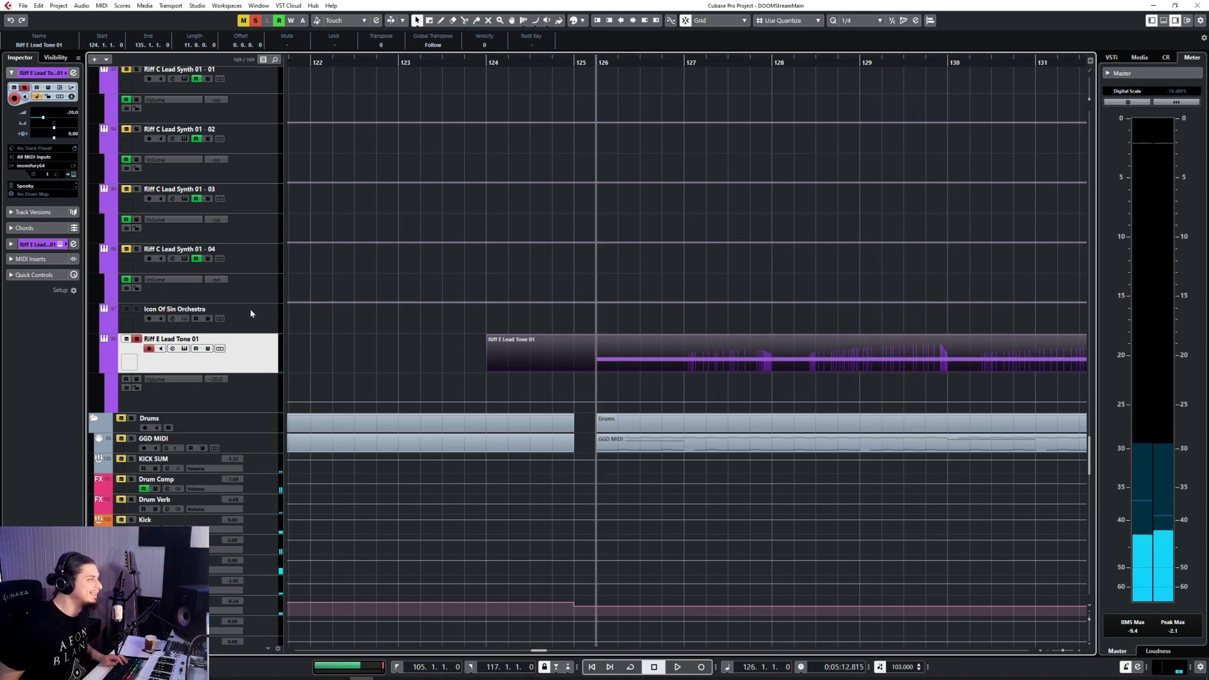
{"action": "left_click", "coordinate": [73, 112]}
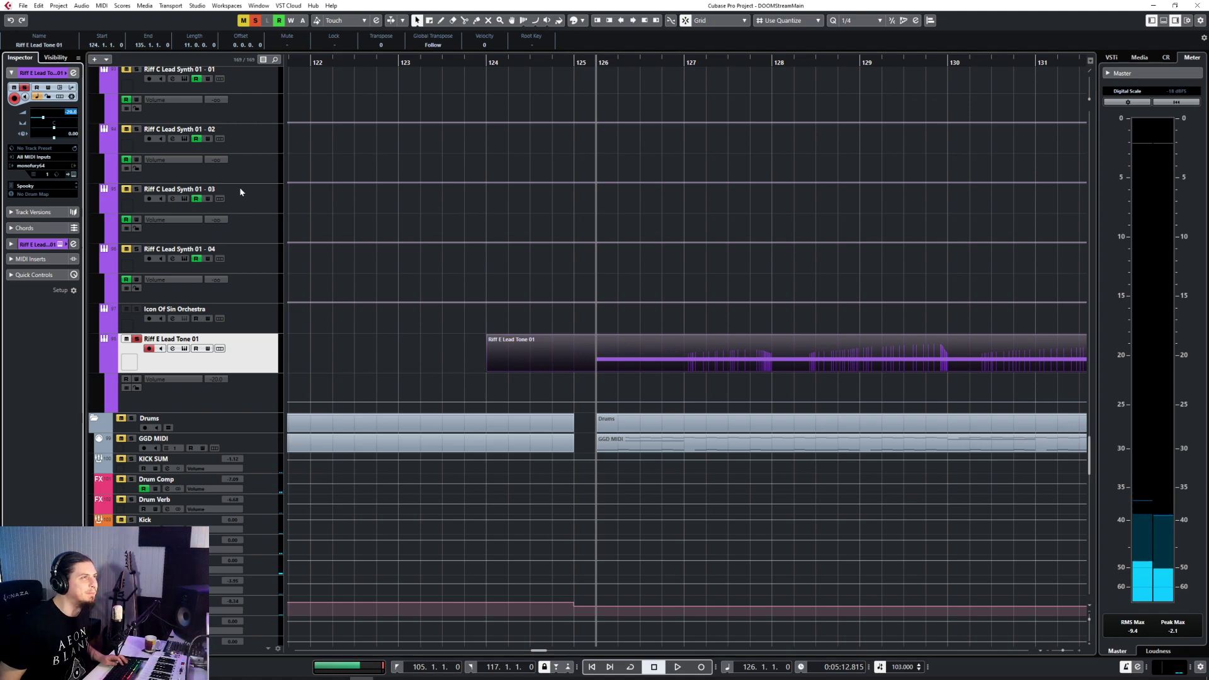
{"action": "key", "text": "Delete"}
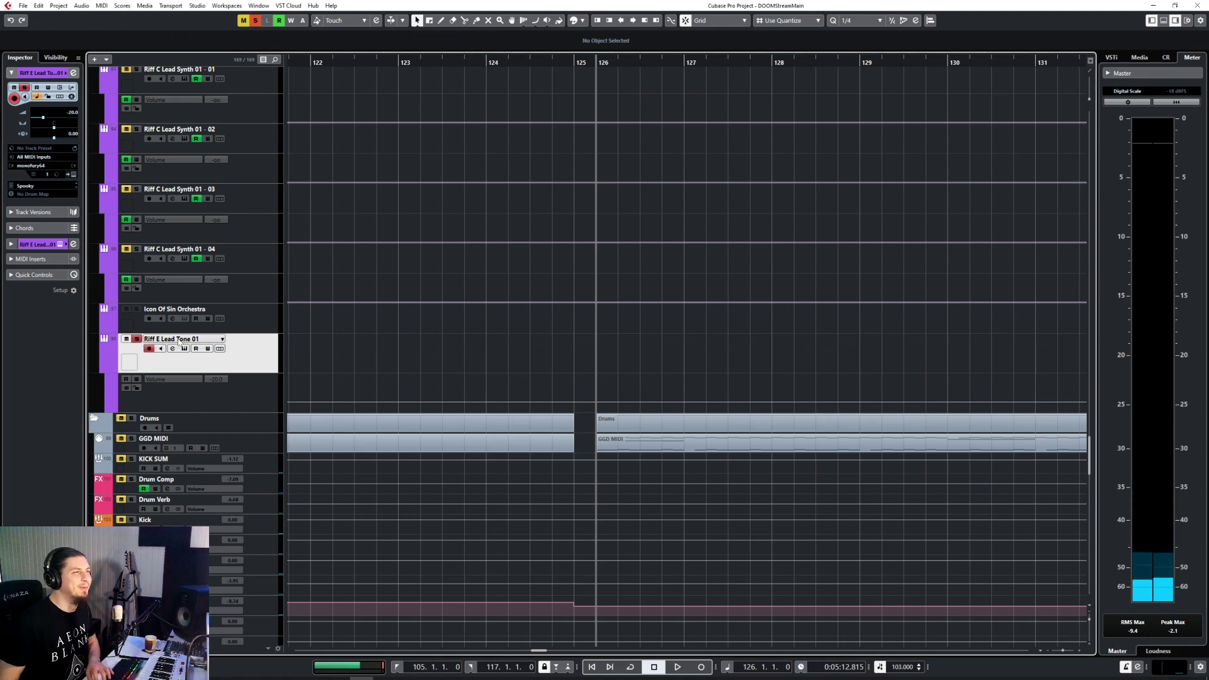
{"action": "left_click", "coordinate": [136, 339]}
Step: Examine the notes and modulation of the Sub Reinforcement part on Ambiental Aggro Synth, and return to Riff E Lead Tone 01
{"action": "scroll", "coordinate": [697, 410], "scroll_direction": "up", "scroll_amount": 10}
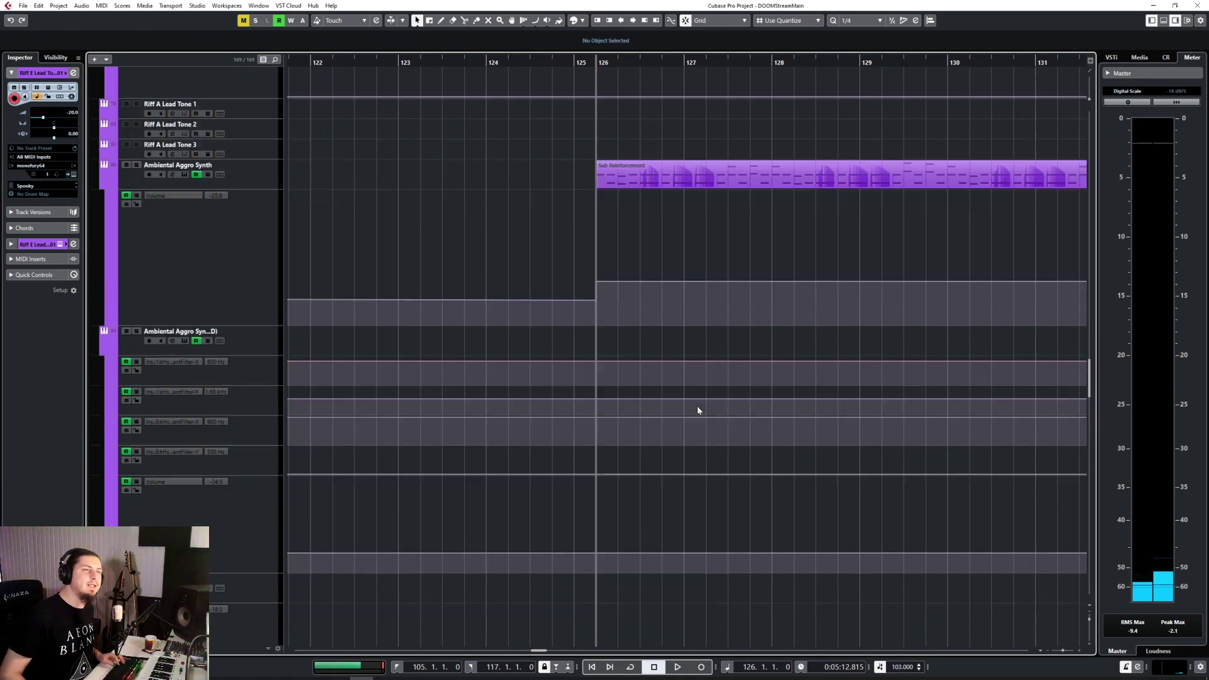
{"action": "scroll", "coordinate": [697, 408], "scroll_direction": "up", "scroll_amount": 5}
{"action": "double_click", "coordinate": [698, 406]}
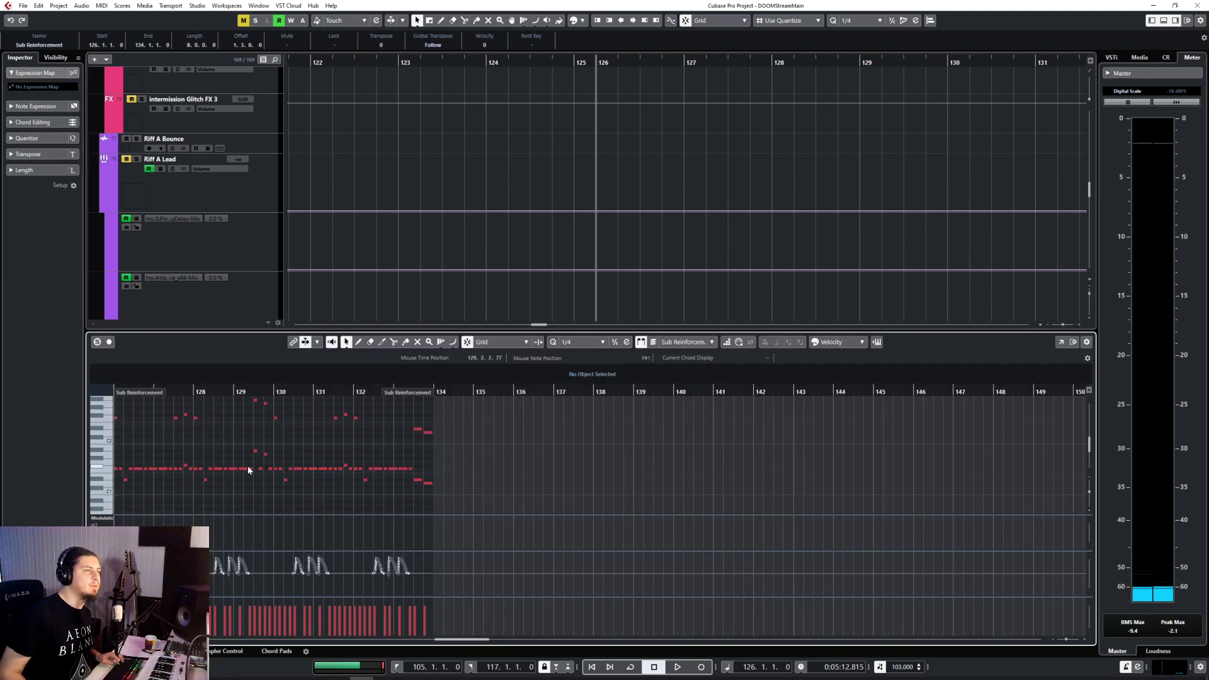
{"action": "scroll", "coordinate": [248, 470], "scroll_direction": "up", "scroll_amount": 7}
{"action": "scroll", "coordinate": [248, 469], "scroll_direction": "left", "scroll_amount": 11}
{"action": "scroll", "coordinate": [416, 504], "scroll_direction": "right", "scroll_amount": 3}
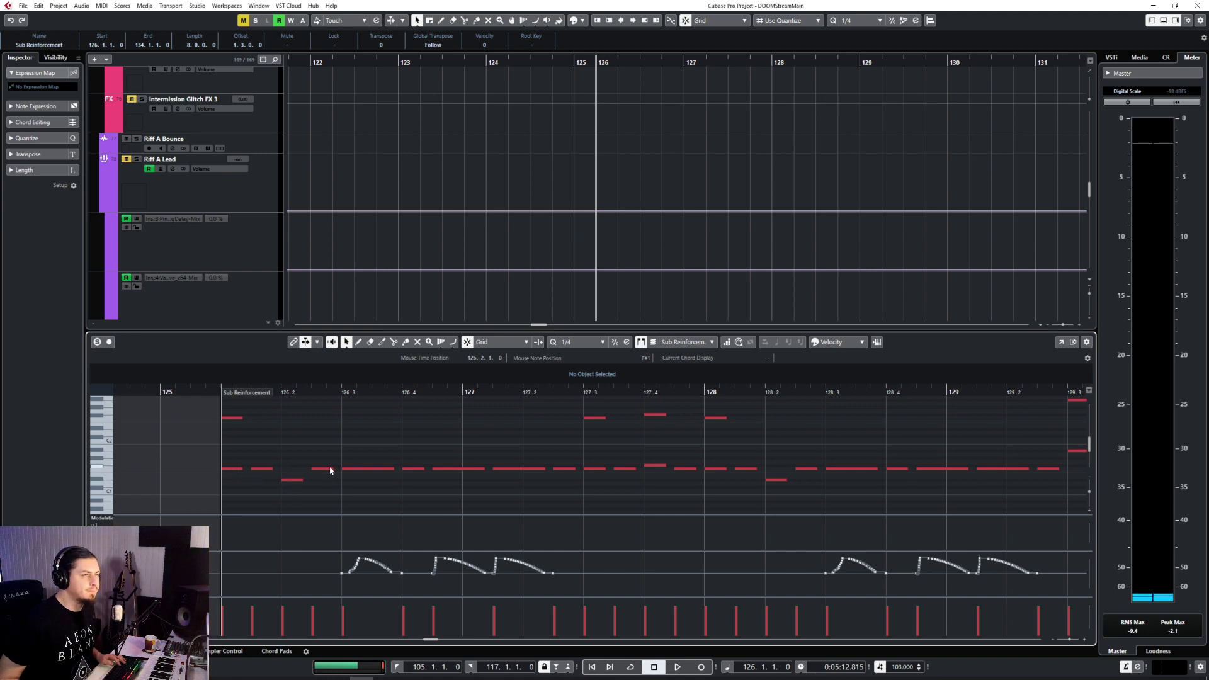
{"action": "scroll", "coordinate": [607, 476], "scroll_direction": "up", "scroll_amount": 3}
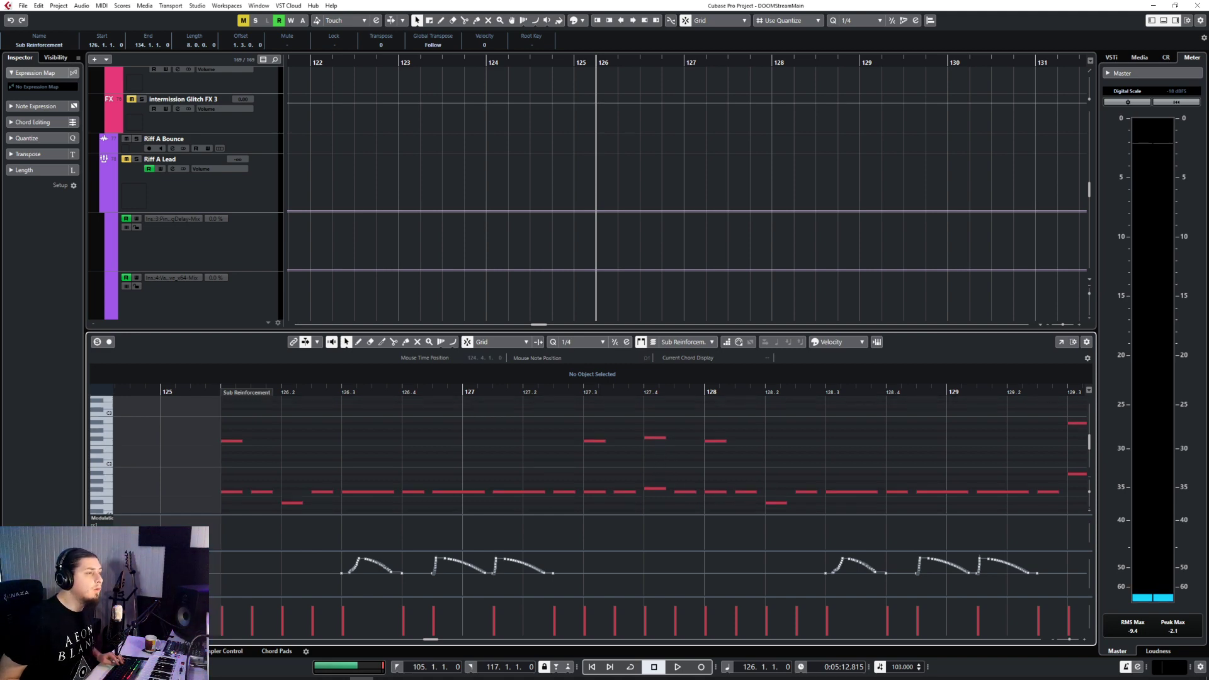
{"action": "left_click", "coordinate": [94, 651]}
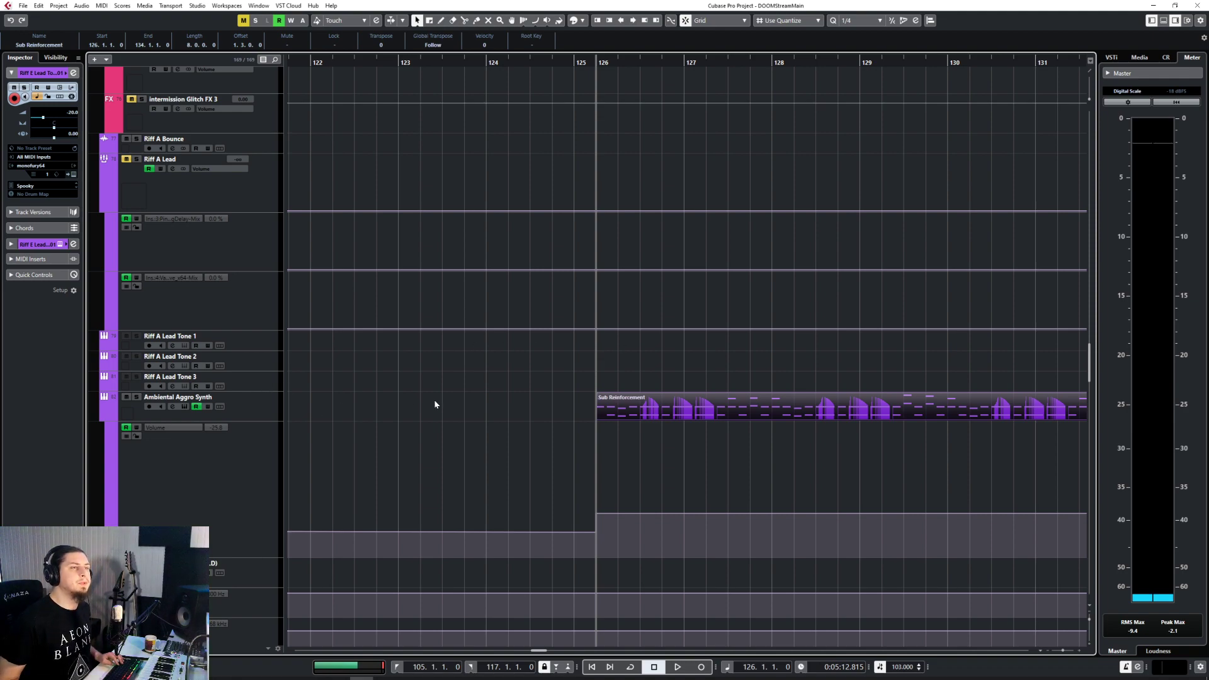
{"action": "scroll", "coordinate": [434, 404], "scroll_direction": "down", "scroll_amount": 10}
{"action": "scroll", "coordinate": [435, 404], "scroll_direction": "up", "scroll_amount": 3}
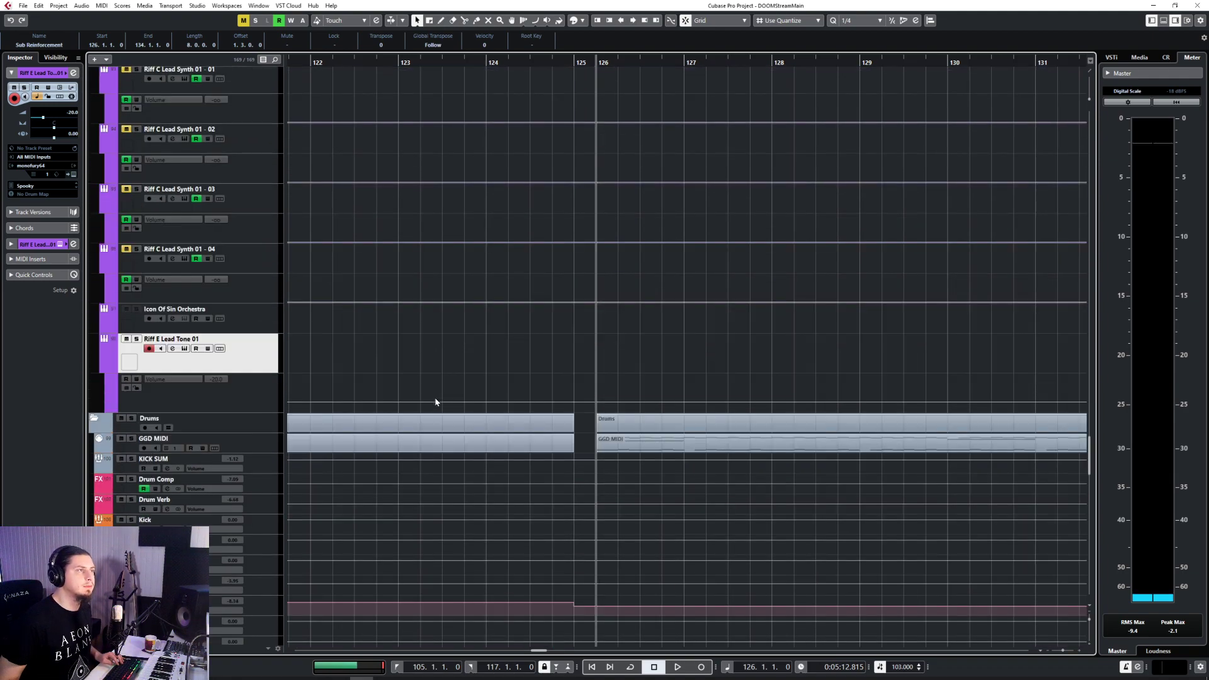
Step: Set the Riff E Lead Tone 01 volume to -25 while trying the Flapper Zapper preset, and load Fat for Sequencing in Mono/Fury
{"action": "left_click", "coordinate": [74, 175]}
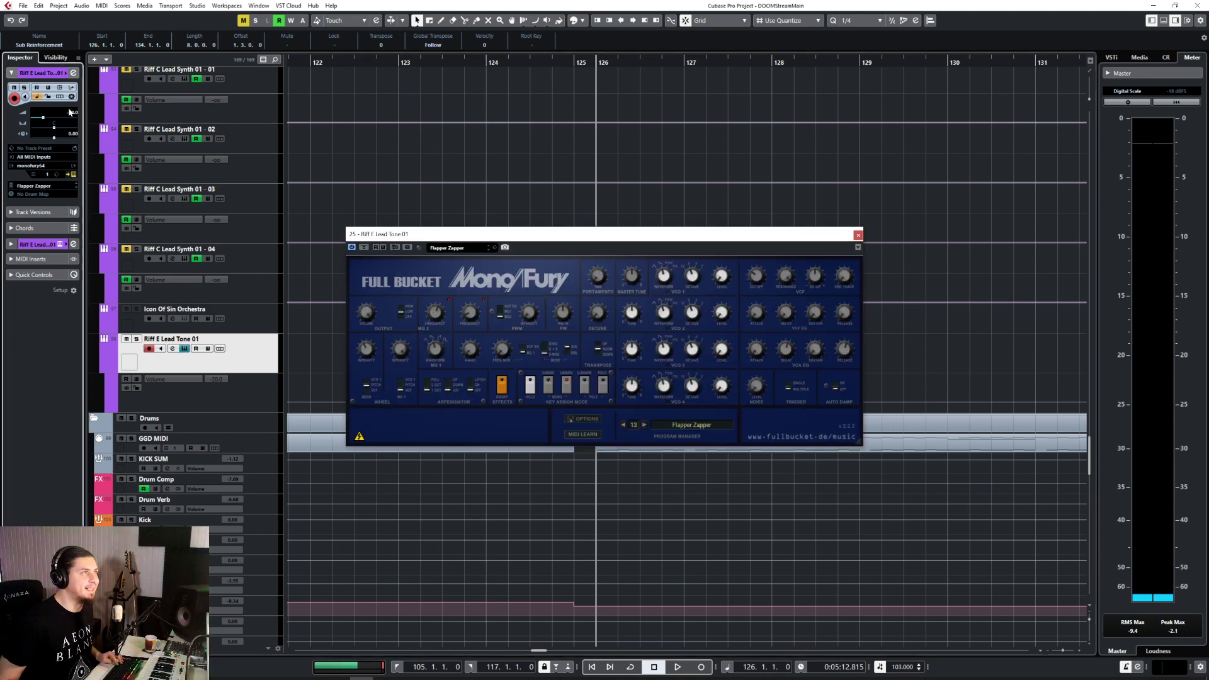
{"action": "type", "text": "-25"}
{"action": "key", "text": "Return"}
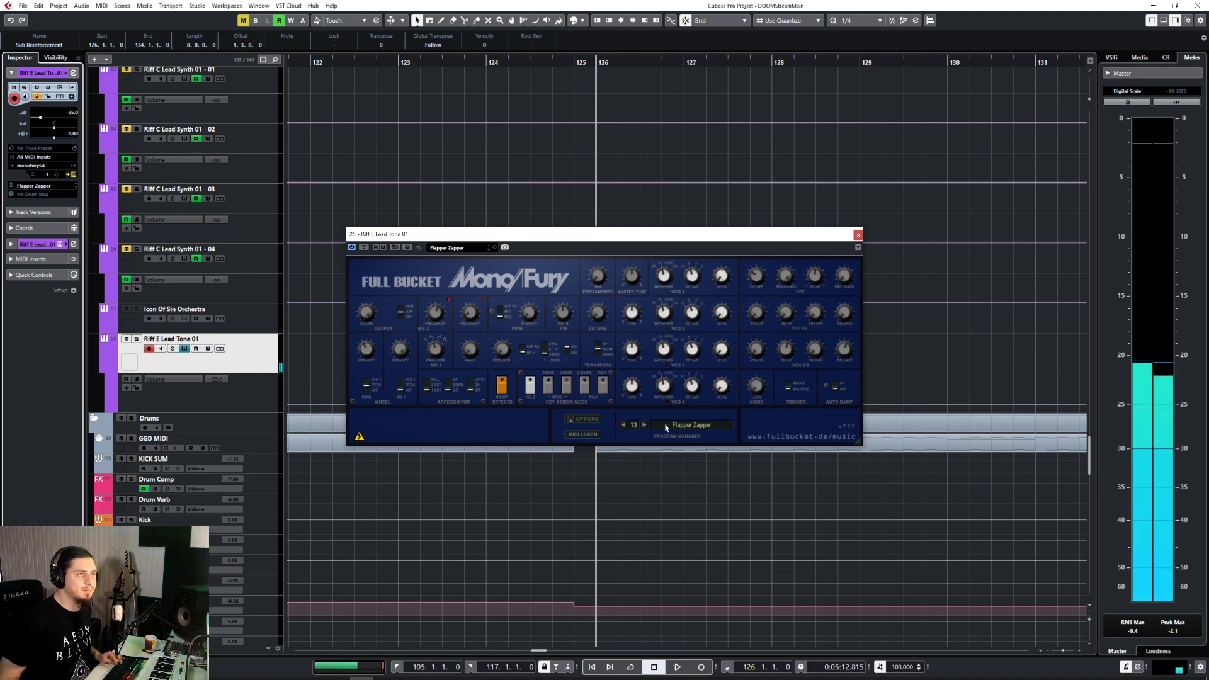
{"action": "left_click", "coordinate": [643, 426]}
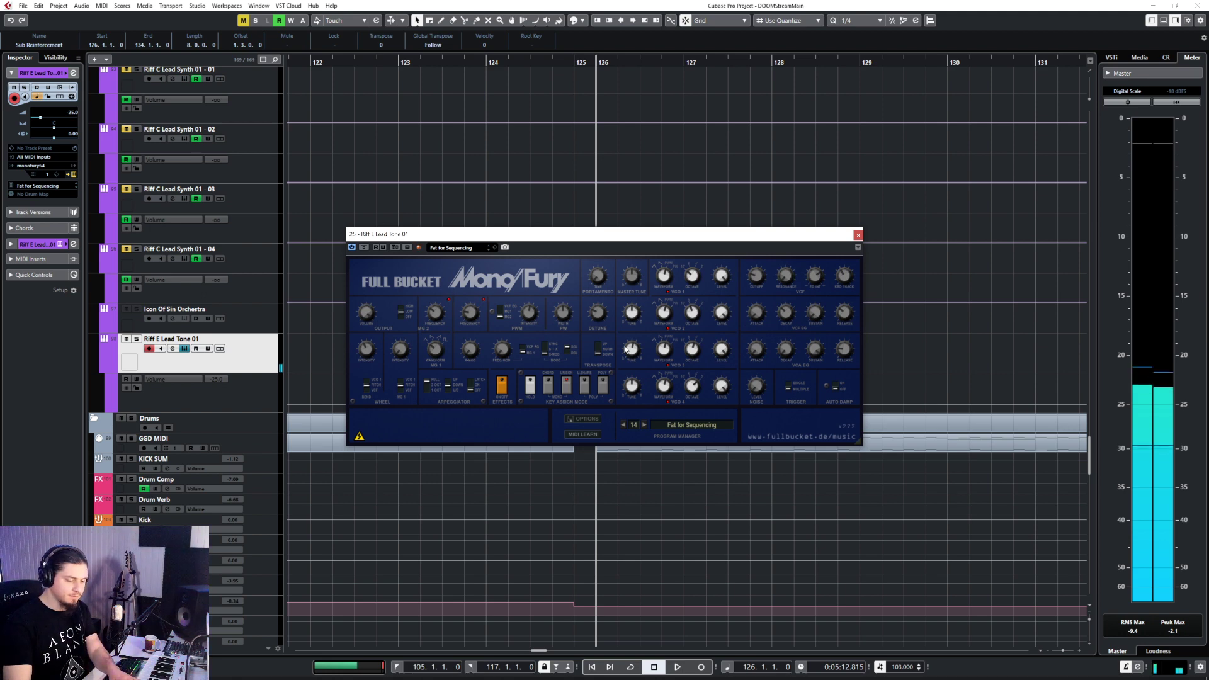
{"action": "left_click", "coordinate": [859, 235]}
Step: Set the Riff E Lead Tone 01 volume to -20.0, record a trial take from bar 124 and delete it
{"action": "left_click", "coordinate": [487, 61]}
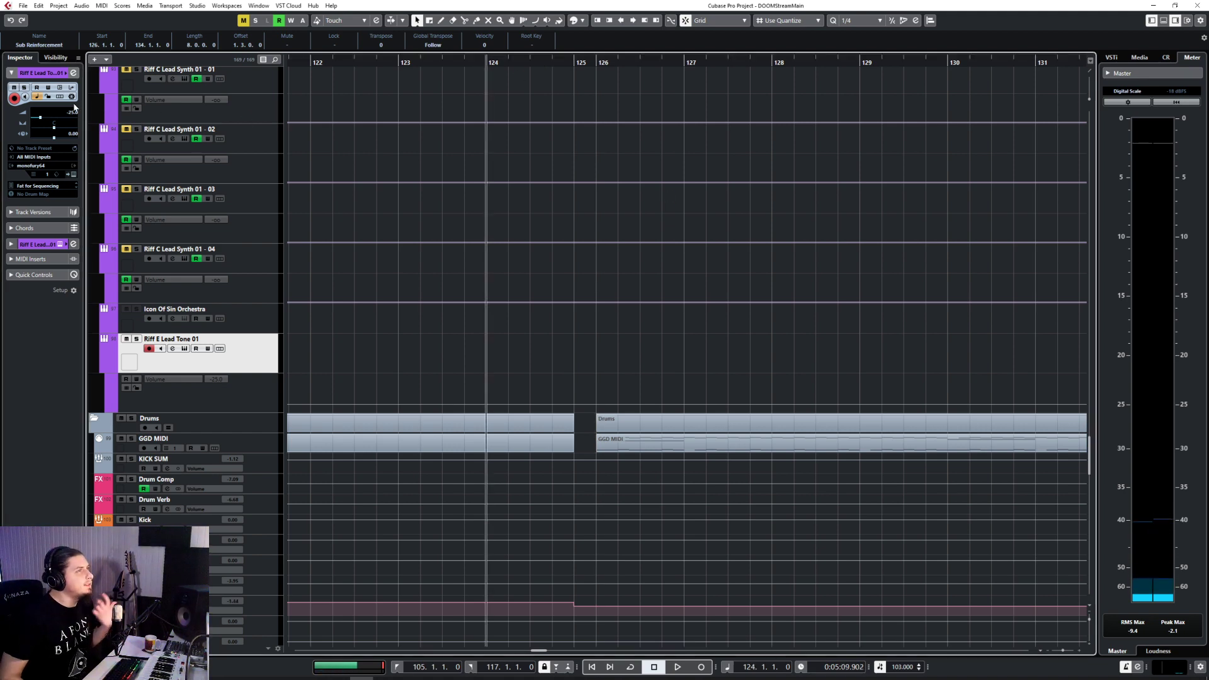
{"action": "left_click_drag", "start_coordinate": [74, 108], "coordinate": [94, 95]}
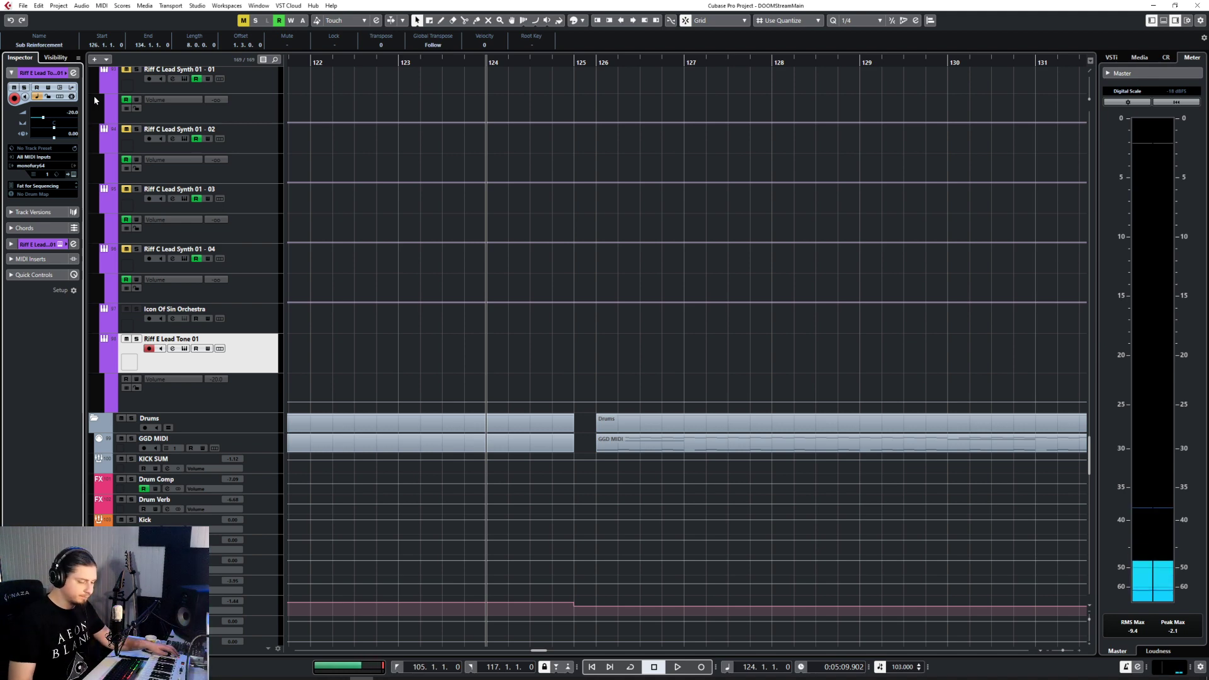
{"action": "key", "text": "KP_Multiply"}
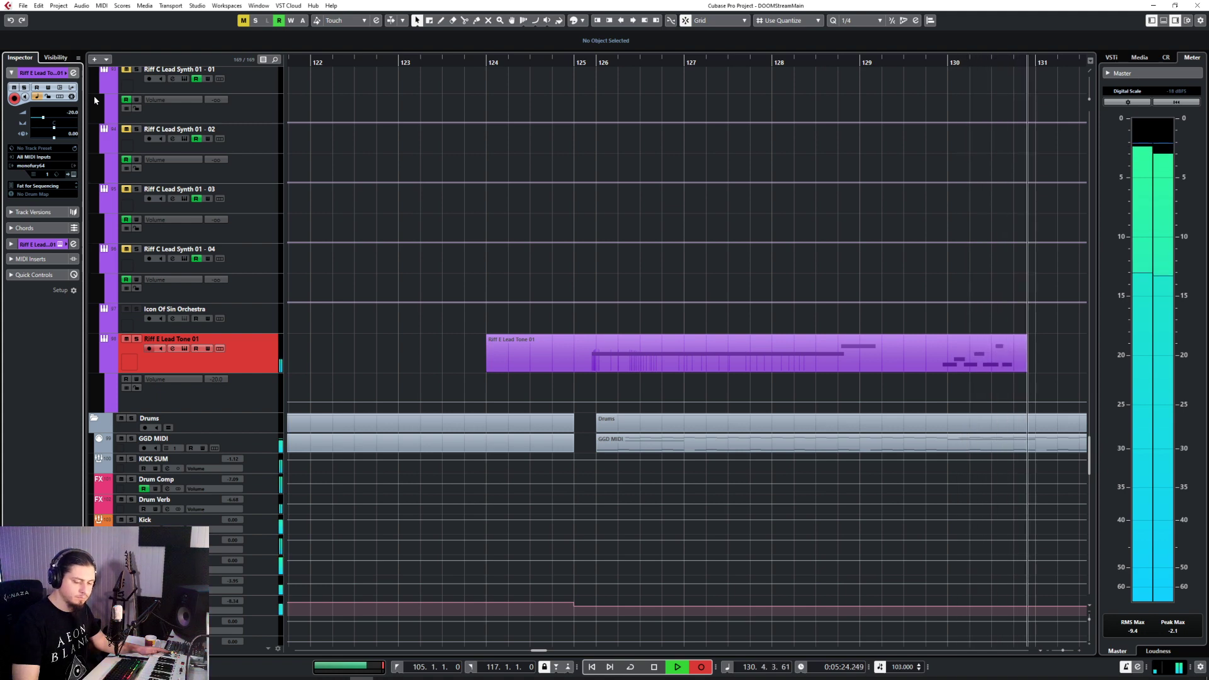
{"action": "key", "text": "space"}
{"action": "key", "text": "Delete"}
Step: Try a second Riff E Lead Tone 01 recording from bar 124 through Riff E, and delete the take
{"action": "left_click", "coordinate": [487, 63]}
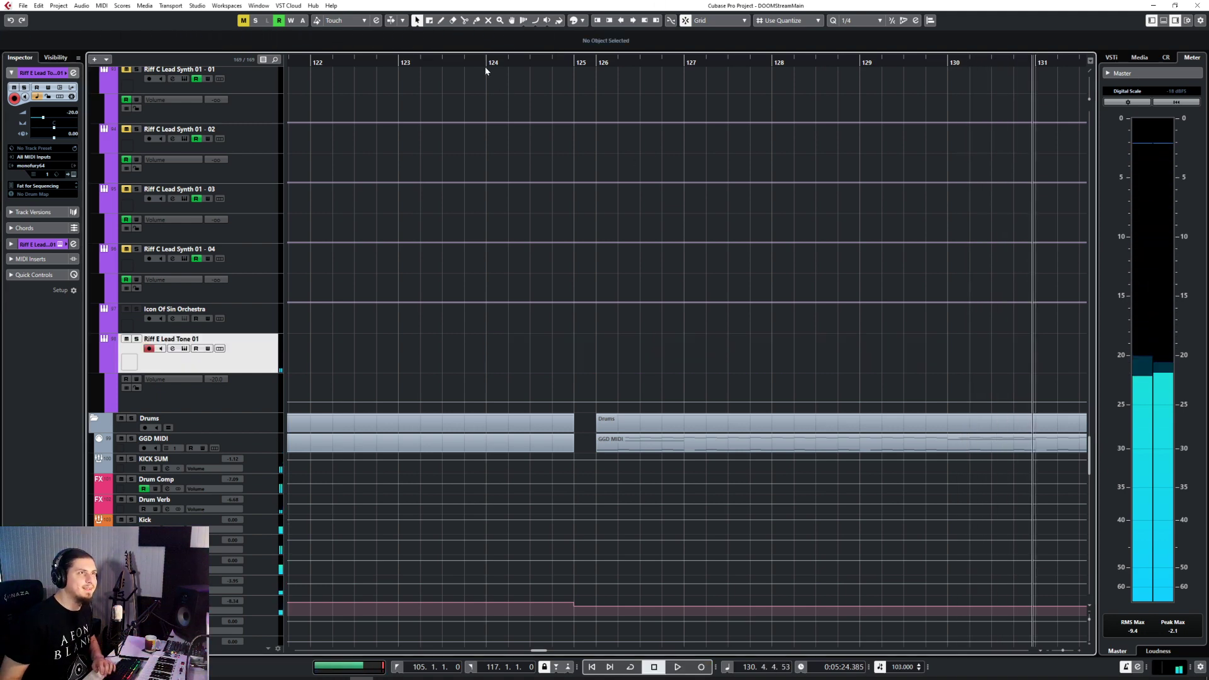
{"action": "key", "text": "KP_Multiply"}
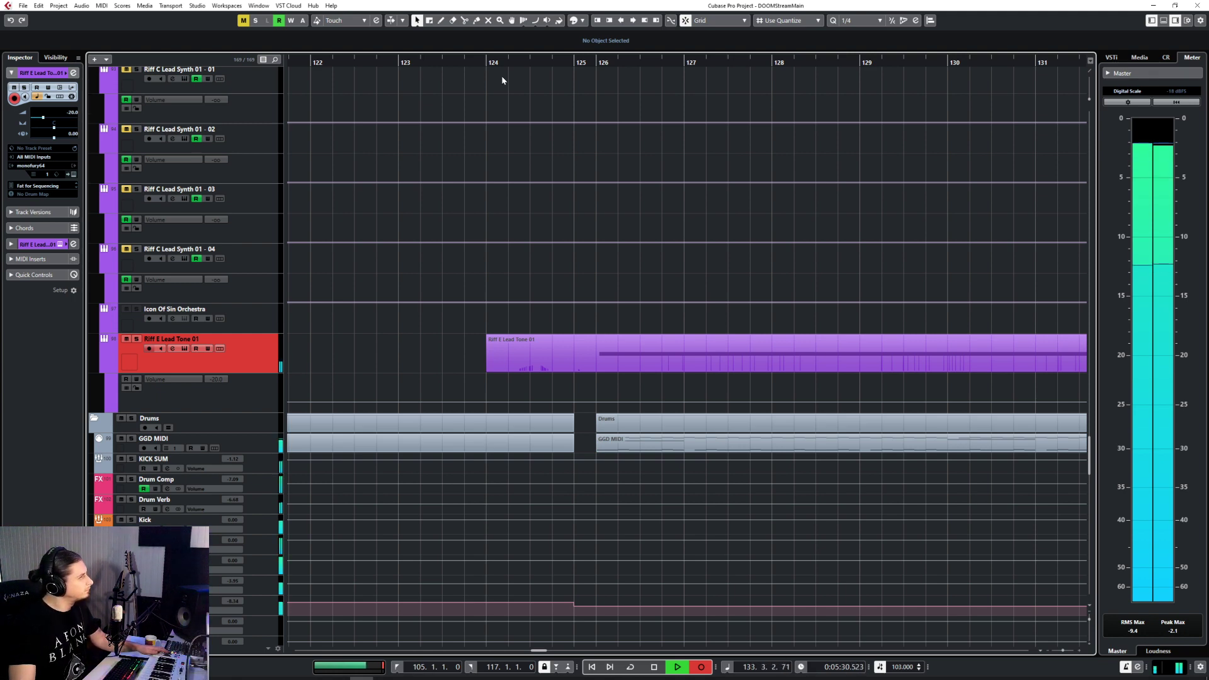
{"action": "key", "text": "space"}
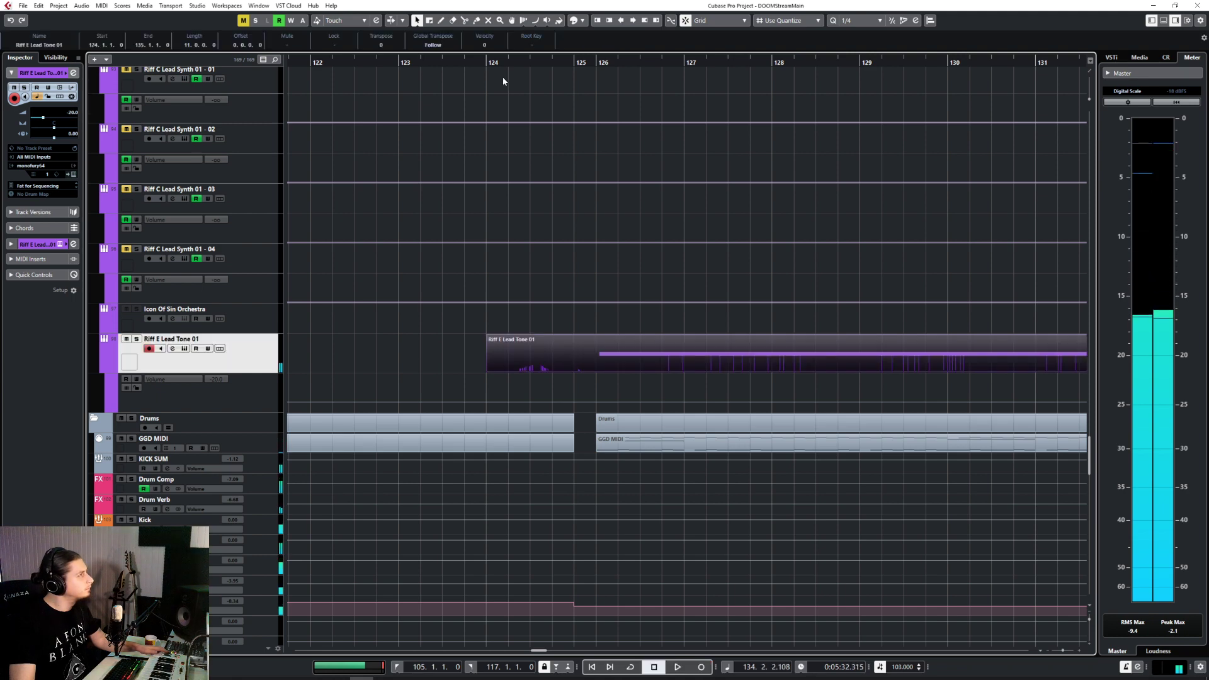
{"action": "key", "text": "Delete"}
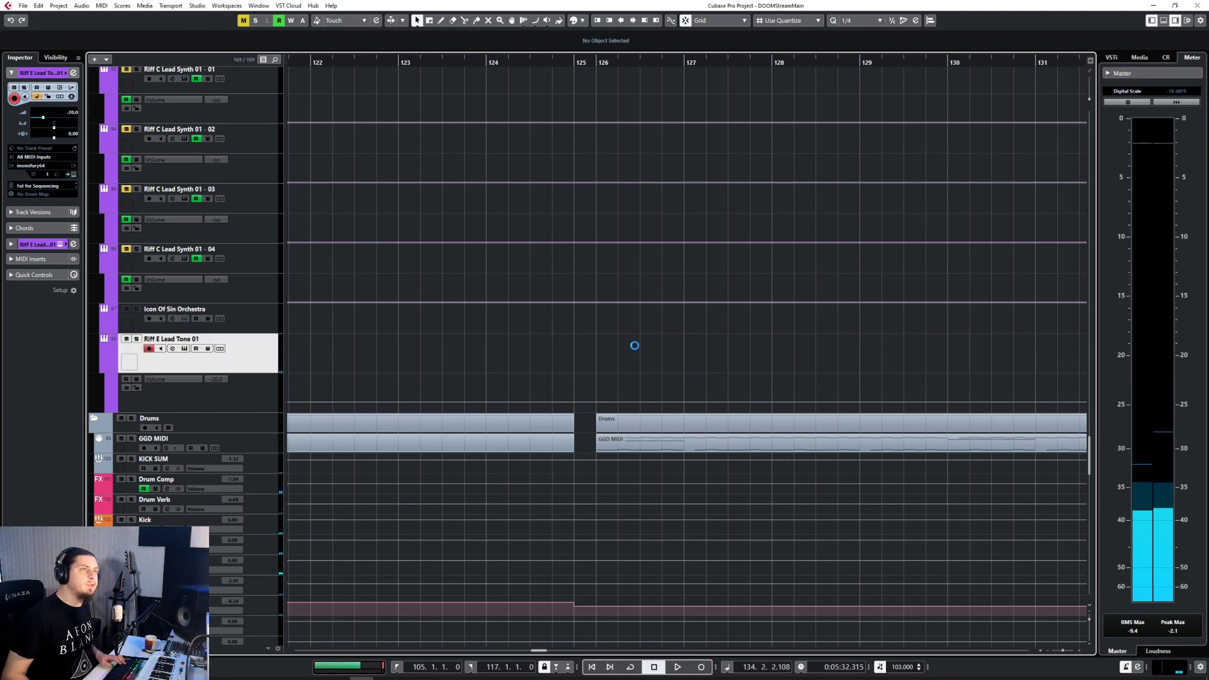
Step: Play the Riff C section from just before bar 73 and listen to Riff C Synth 02 in solo
{"action": "scroll", "coordinate": [634, 345], "scroll_direction": "down", "scroll_amount": 5}
{"action": "scroll", "coordinate": [633, 345], "scroll_direction": "left", "scroll_amount": 10}
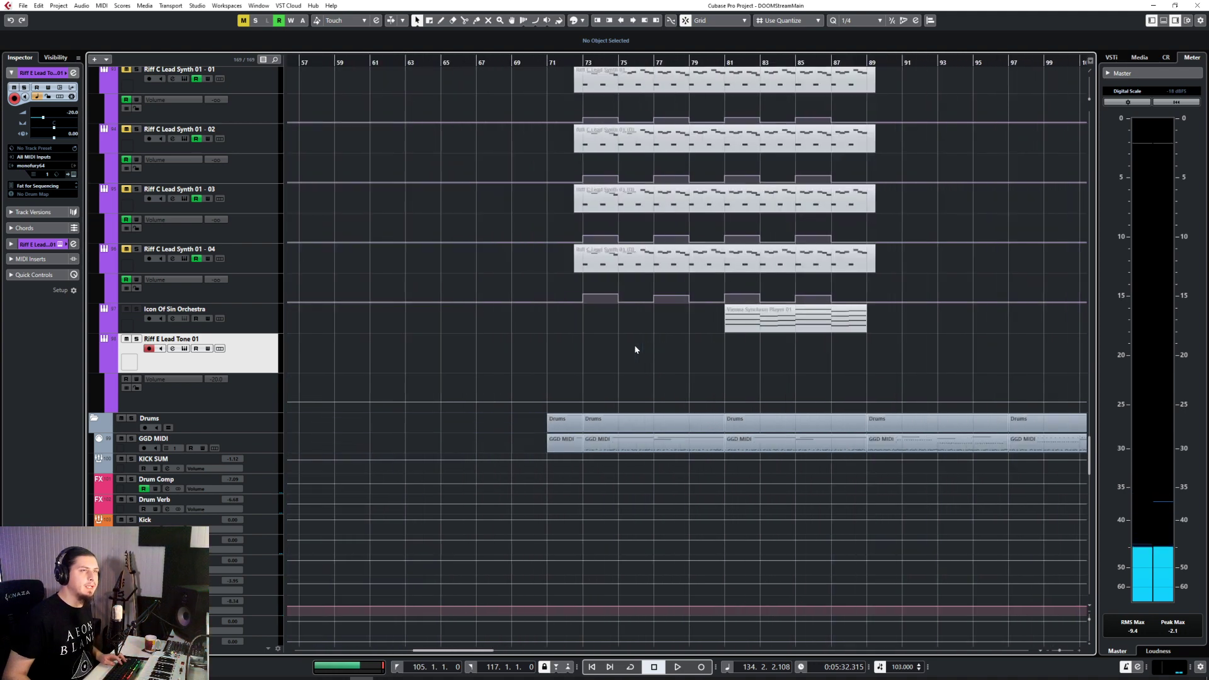
{"action": "scroll", "coordinate": [634, 346], "scroll_direction": "right", "scroll_amount": 3}
{"action": "scroll", "coordinate": [561, 376], "scroll_direction": "up", "scroll_amount": 6}
{"action": "scroll", "coordinate": [560, 376], "scroll_direction": "up", "scroll_amount": 2}
{"action": "left_click", "coordinate": [335, 63]}
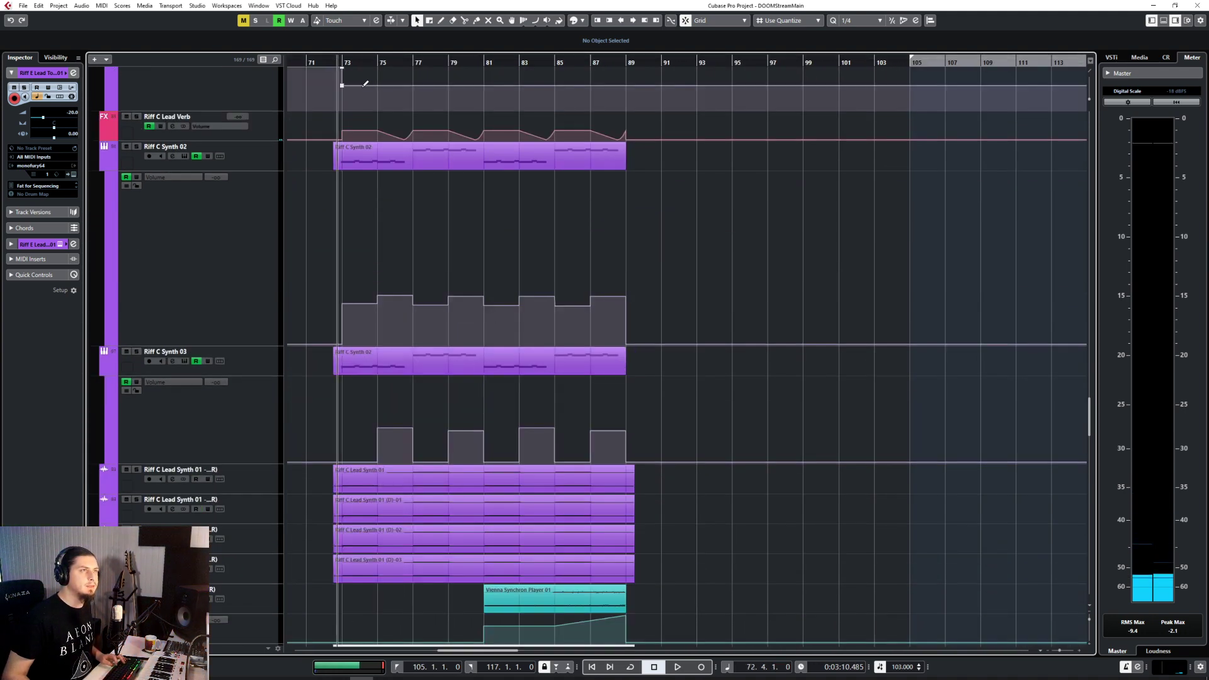
{"action": "key", "text": "space"}
{"action": "left_click", "coordinate": [263, 165]}
{"action": "key", "text": "s"}
{"action": "left_click", "coordinate": [412, 251]}
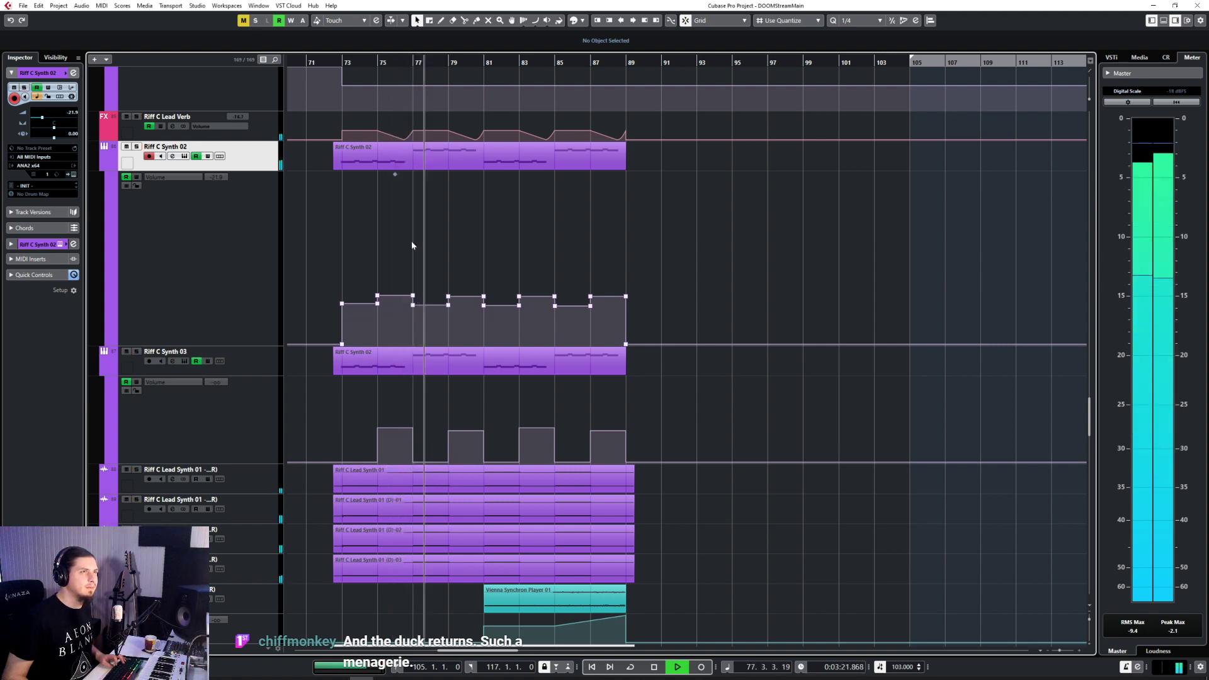
{"action": "scroll", "coordinate": [413, 245], "scroll_direction": "up", "scroll_amount": 10}
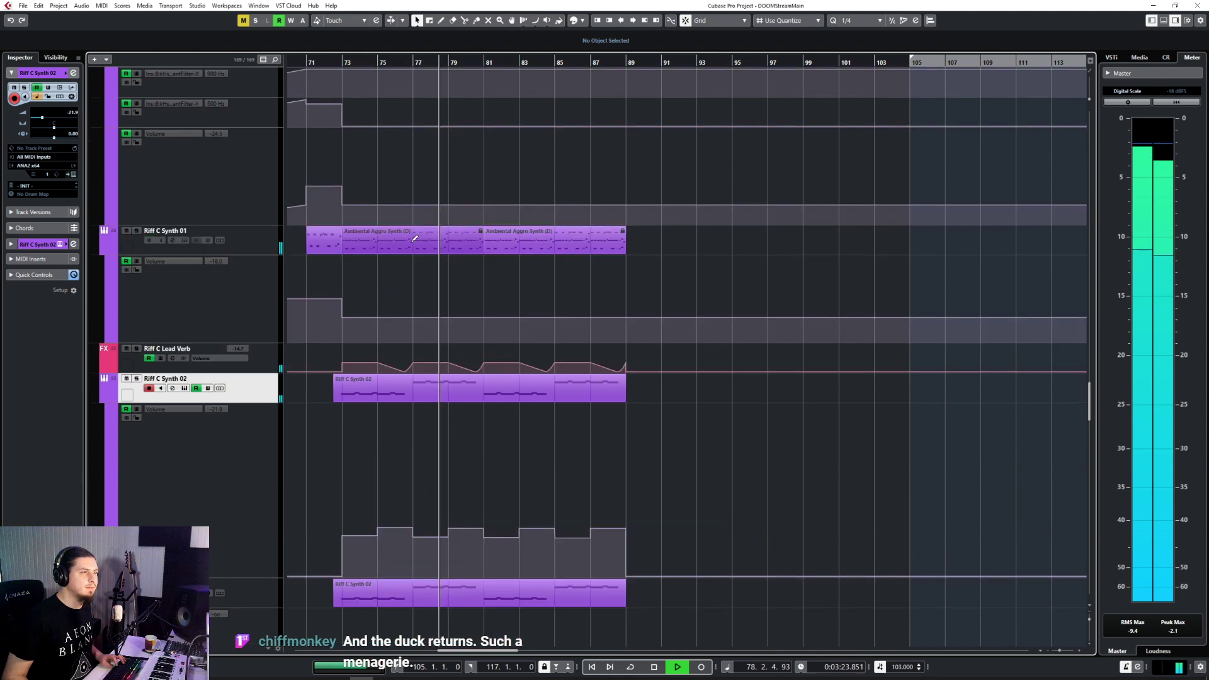
{"action": "key", "text": "space"}
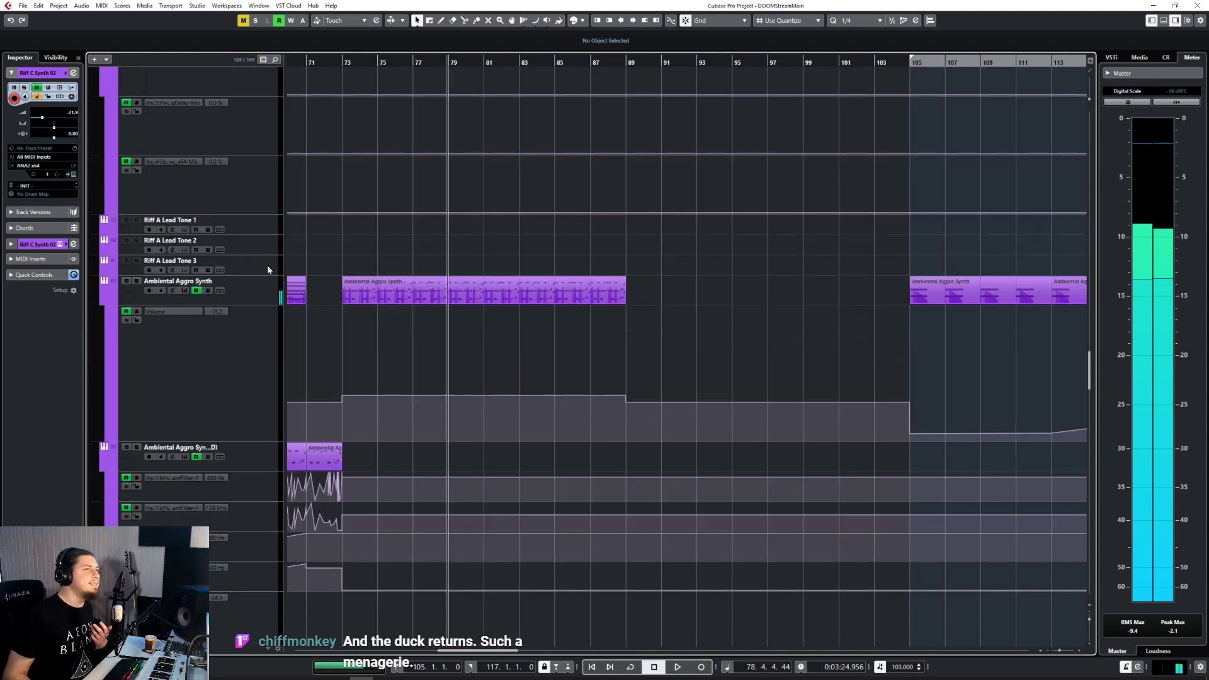
Step: Listen to Ambiental Aggro Synth in solo from just before bar 73, and return to the full mix
{"action": "left_click", "coordinate": [259, 278]}
{"action": "left_click", "coordinate": [349, 68]}
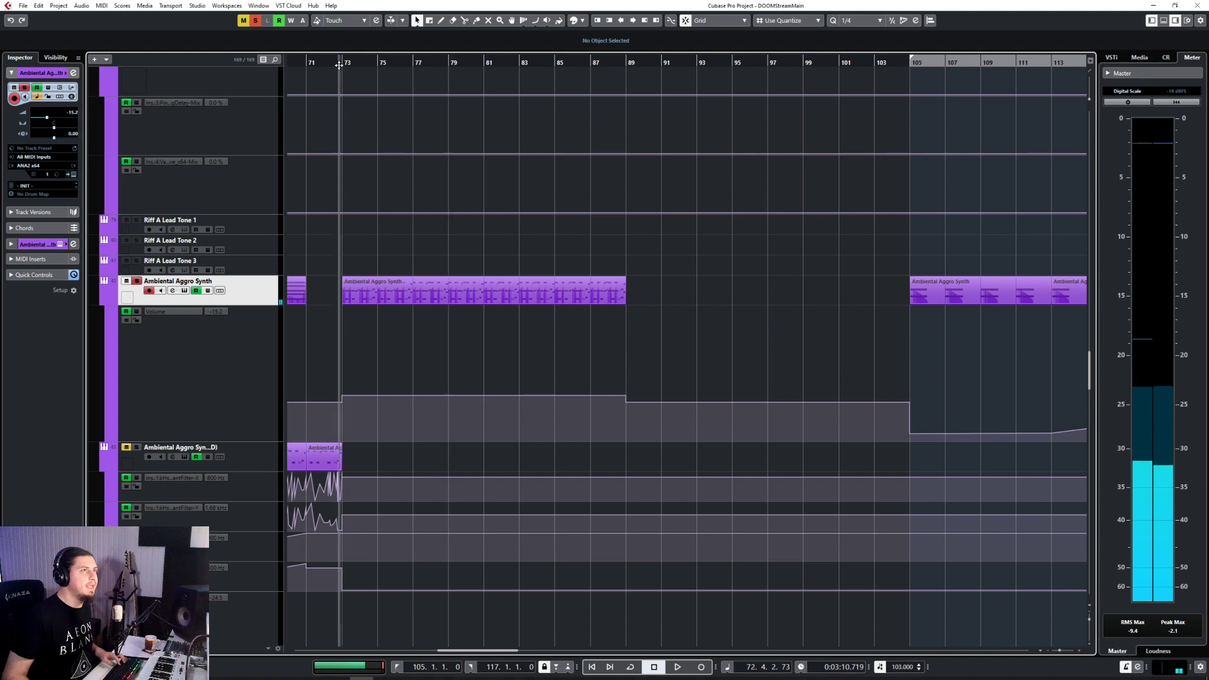
{"action": "key", "text": "s"}
{"action": "key", "text": "space"}
{"action": "key", "text": "s"}
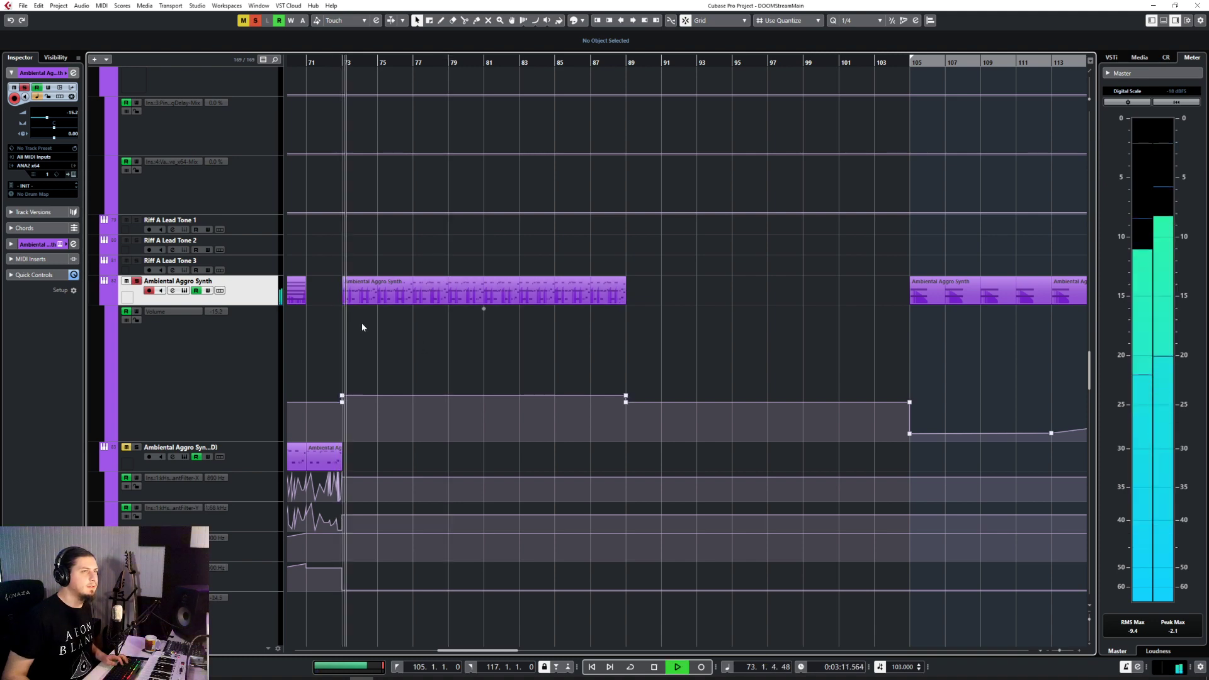
{"action": "scroll", "coordinate": [399, 343], "scroll_direction": "up", "scroll_amount": 10}
{"action": "scroll", "coordinate": [402, 346], "scroll_direction": "down", "scroll_amount": 11}
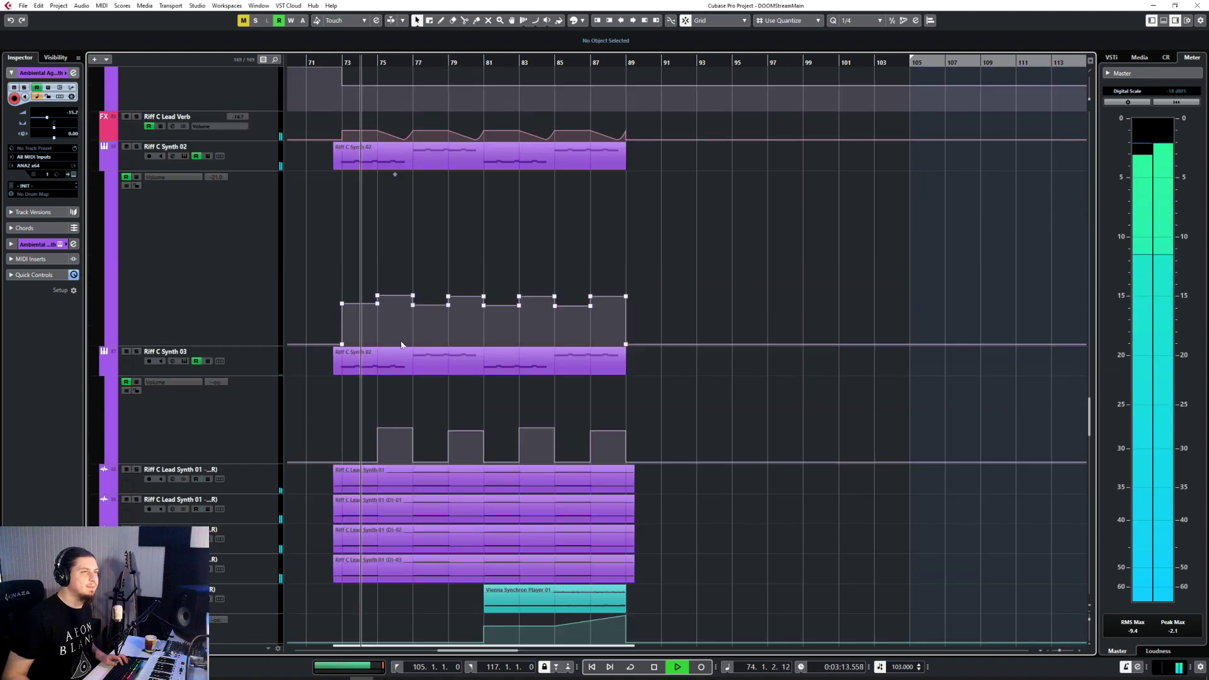
Step: Listen to the four rendered Riff C Lead Synth 01 tracks together in solo, stop playback and clear their solo
{"action": "left_click", "coordinate": [275, 357]}
{"action": "left_click", "coordinate": [274, 444], "text": "shift"}
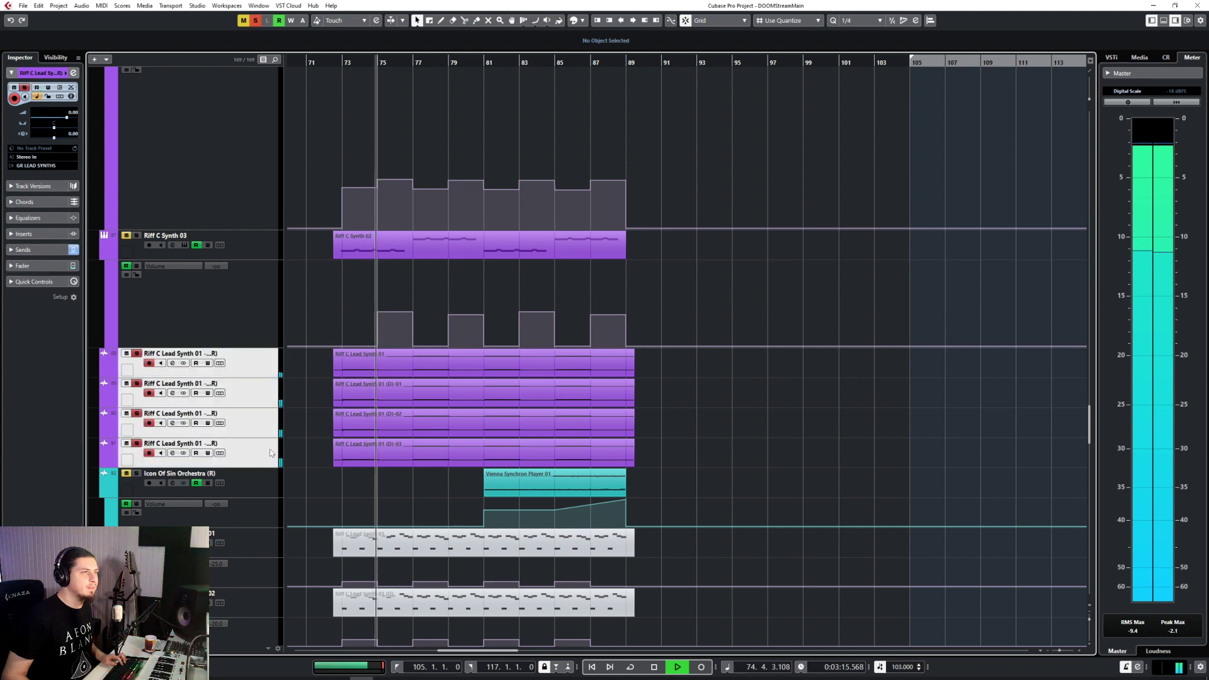
{"action": "key", "text": "s"}
{"action": "mouse_move", "coordinate": [513, 200]}
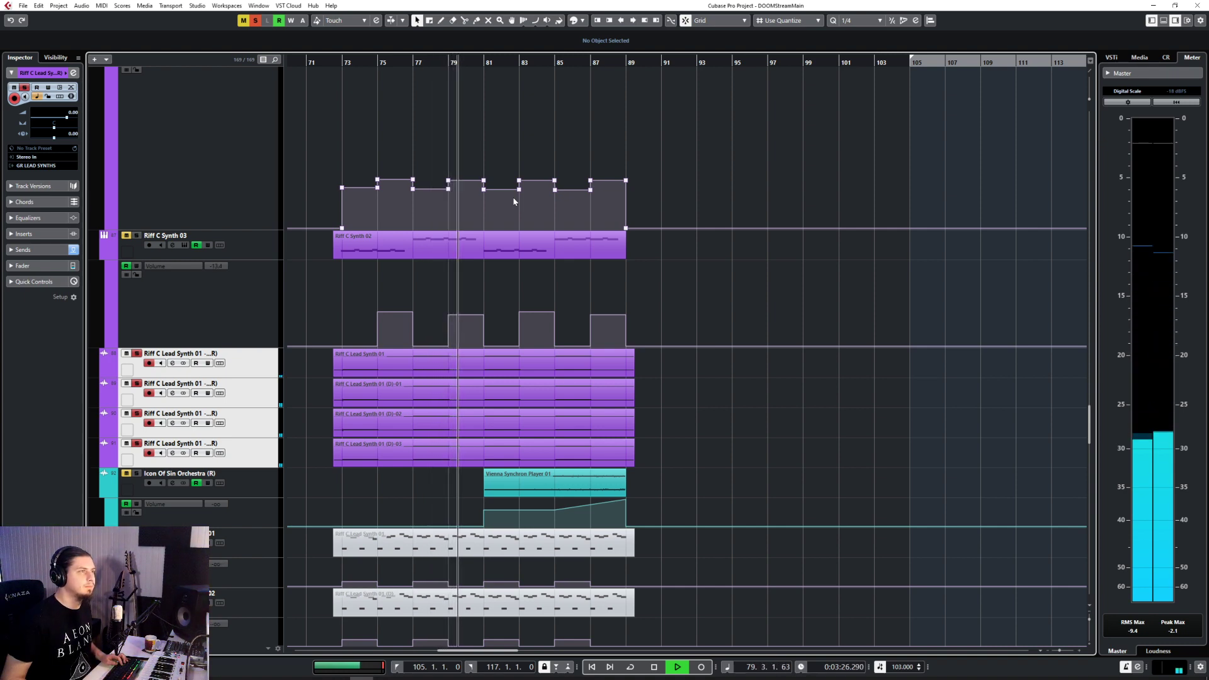
{"action": "key", "text": "space"}
{"action": "key", "text": "s"}
Step: Examine the synth parts from the Intermission Glitch section at bar 105 to the Sub Reinforcement part near bar 126
{"action": "scroll", "coordinate": [798, 404], "scroll_direction": "right", "scroll_amount": 10}
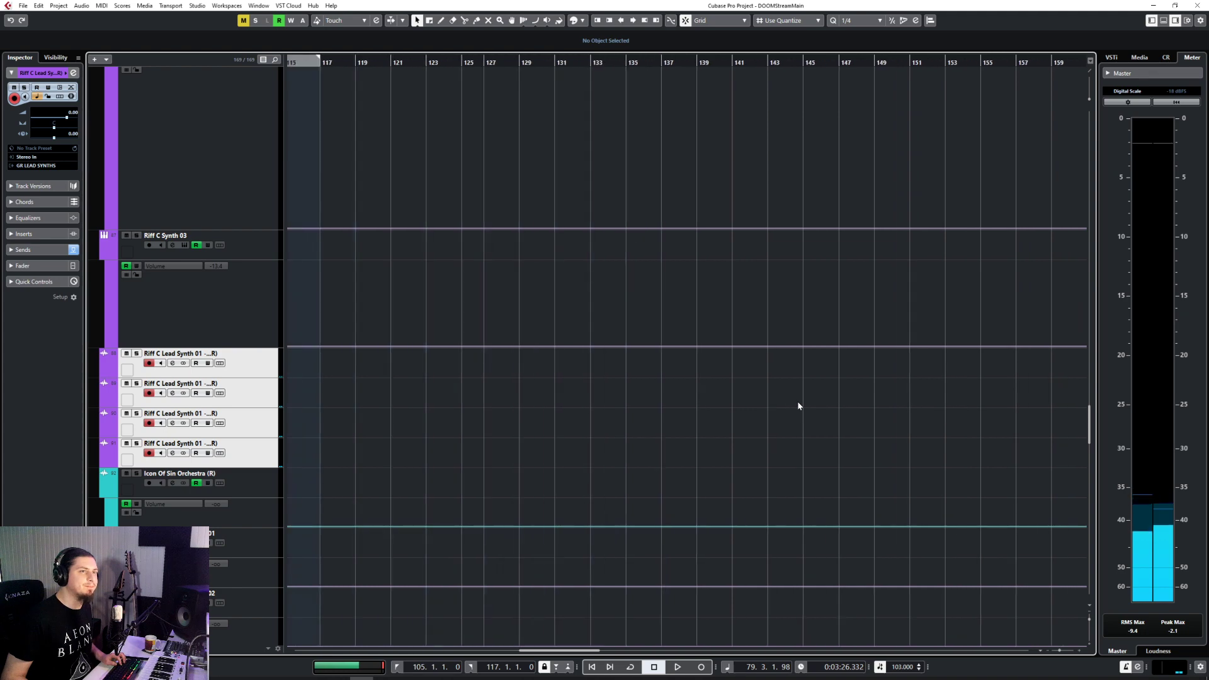
{"action": "scroll", "coordinate": [799, 404], "scroll_direction": "left", "scroll_amount": 5}
{"action": "scroll", "coordinate": [797, 402], "scroll_direction": "down", "scroll_amount": 2}
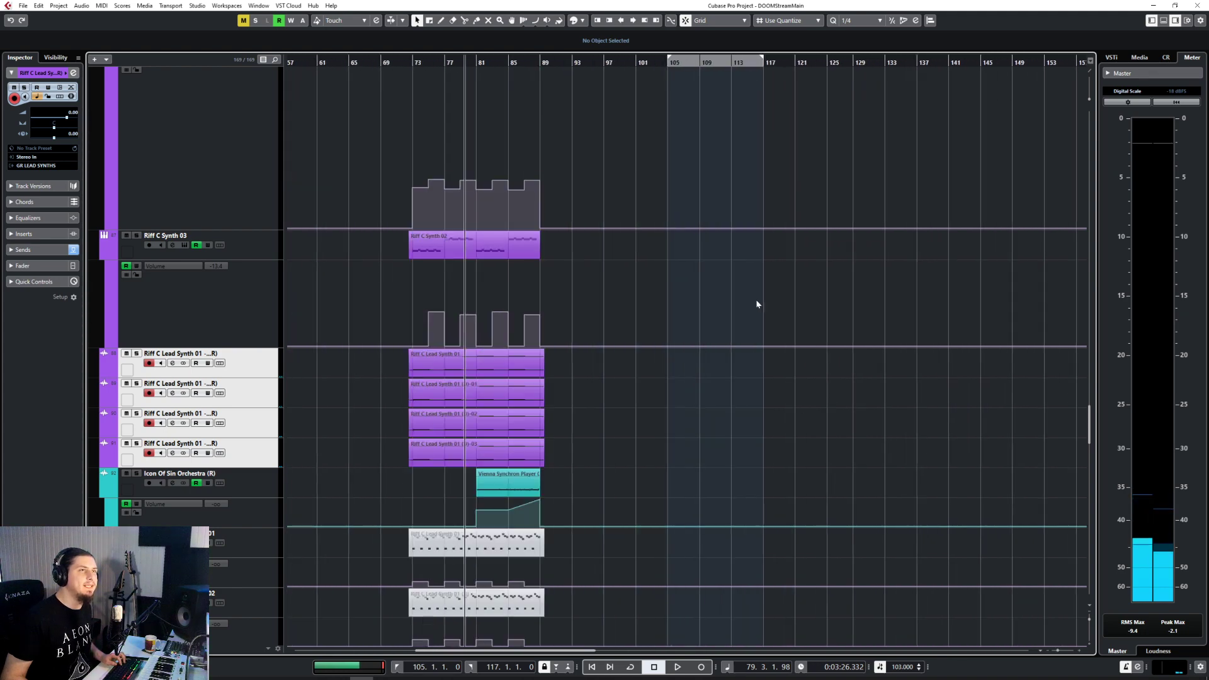
{"action": "left_click", "coordinate": [669, 60]}
{"action": "scroll", "coordinate": [833, 290], "scroll_direction": "up", "scroll_amount": 15}
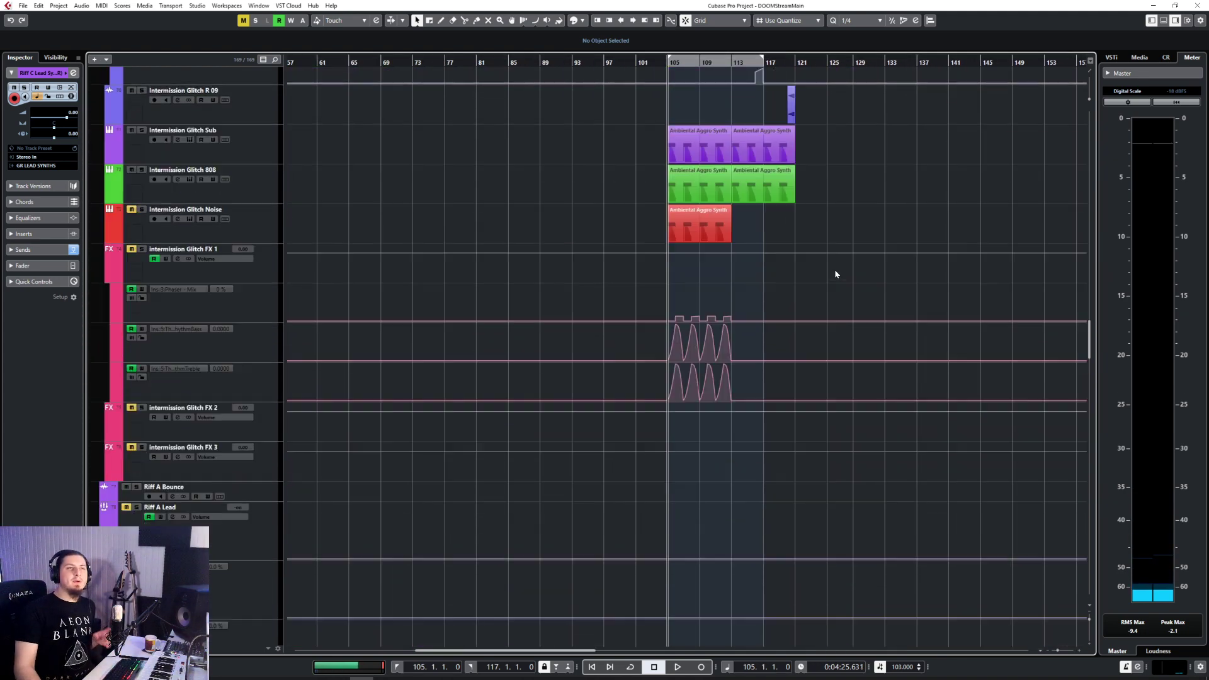
{"action": "scroll", "coordinate": [836, 274], "scroll_direction": "down", "scroll_amount": 5}
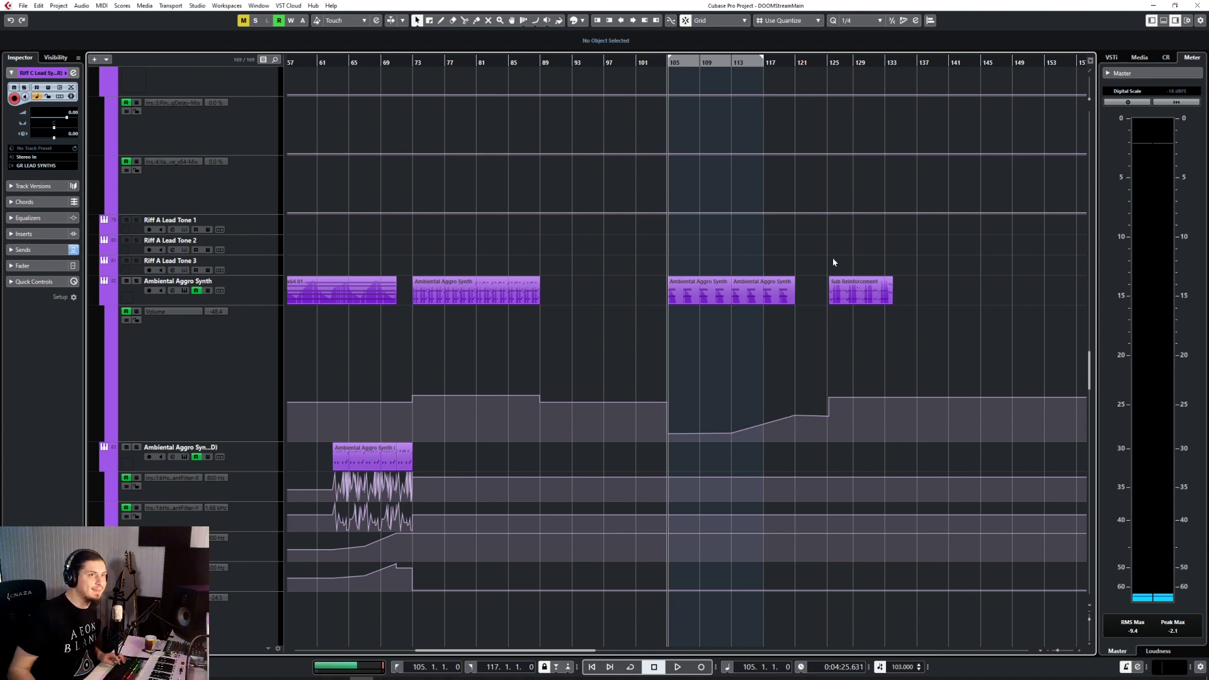
{"action": "left_click", "coordinate": [832, 63]}
{"action": "scroll", "coordinate": [848, 463], "scroll_direction": "up", "scroll_amount": 5}
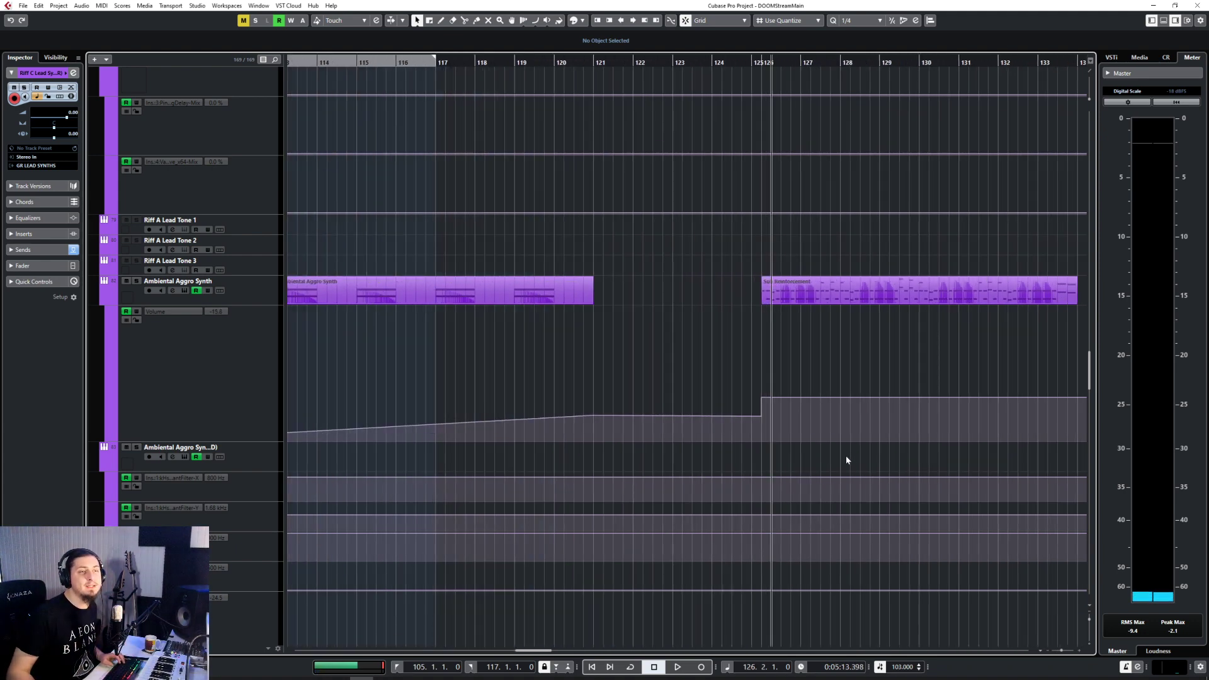
{"action": "scroll", "coordinate": [838, 434], "scroll_direction": "down", "scroll_amount": 5}
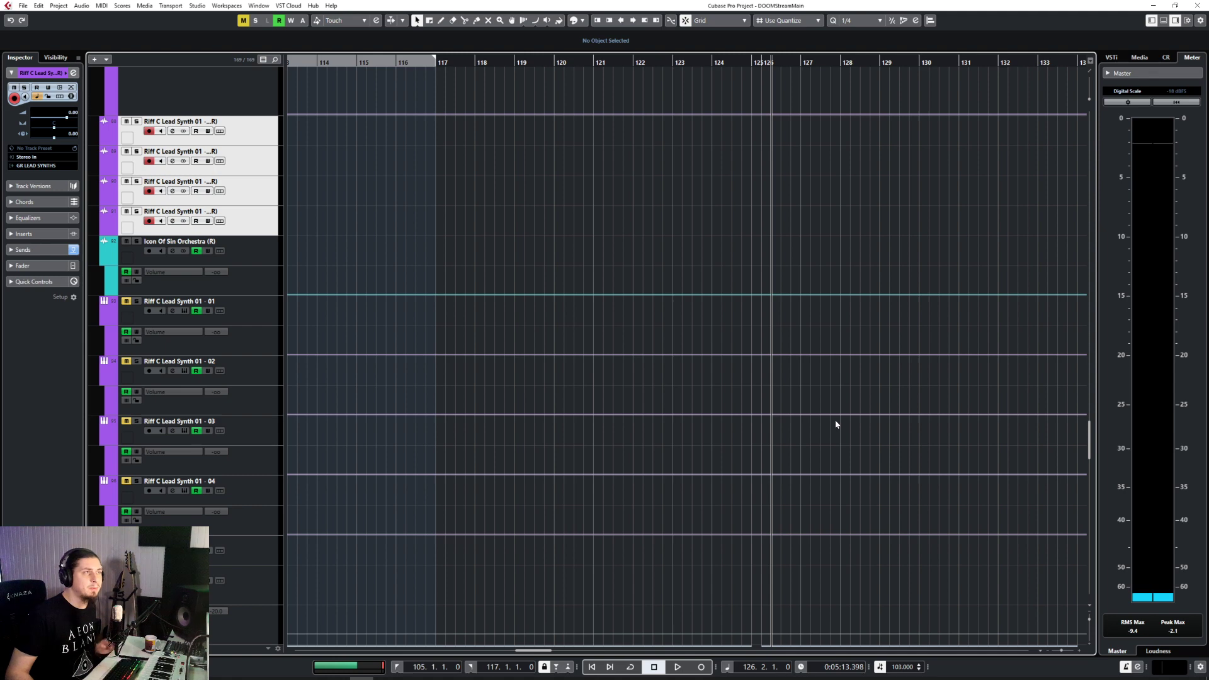
{"action": "scroll", "coordinate": [836, 421], "scroll_direction": "up", "scroll_amount": 2}
{"action": "scroll", "coordinate": [836, 418], "scroll_direction": "down", "scroll_amount": 4}
{"action": "scroll", "coordinate": [818, 414], "scroll_direction": "up", "scroll_amount": 1}
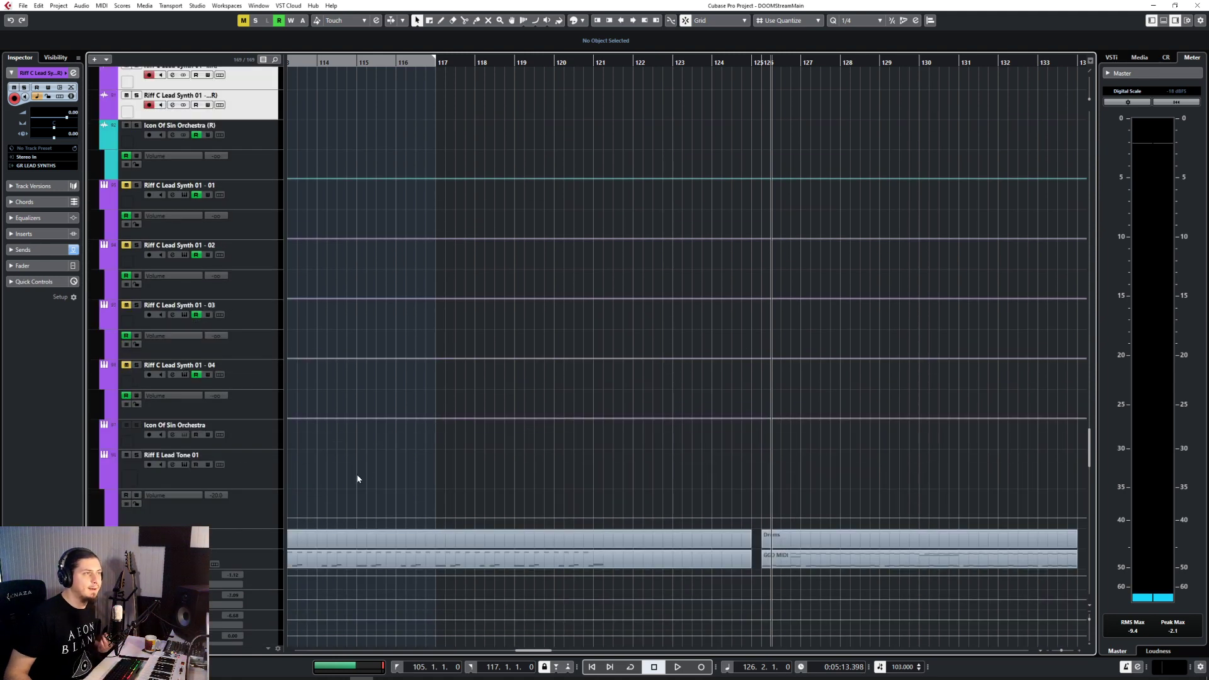
Step: Select Riff E Lead Tone 01 and place the playhead at bar 124
{"action": "left_click", "coordinate": [252, 477]}
{"action": "left_click", "coordinate": [715, 66]}
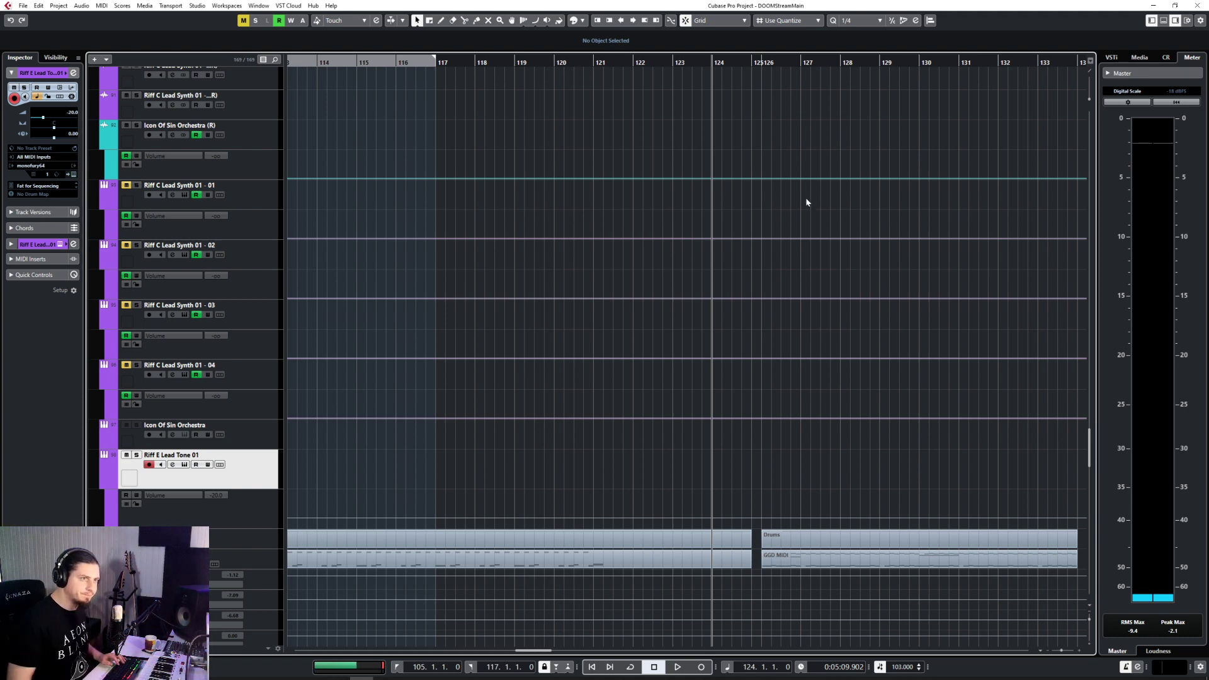
{"action": "scroll", "coordinate": [1002, 278], "scroll_direction": "up", "scroll_amount": 3, "text": "ctrl"}
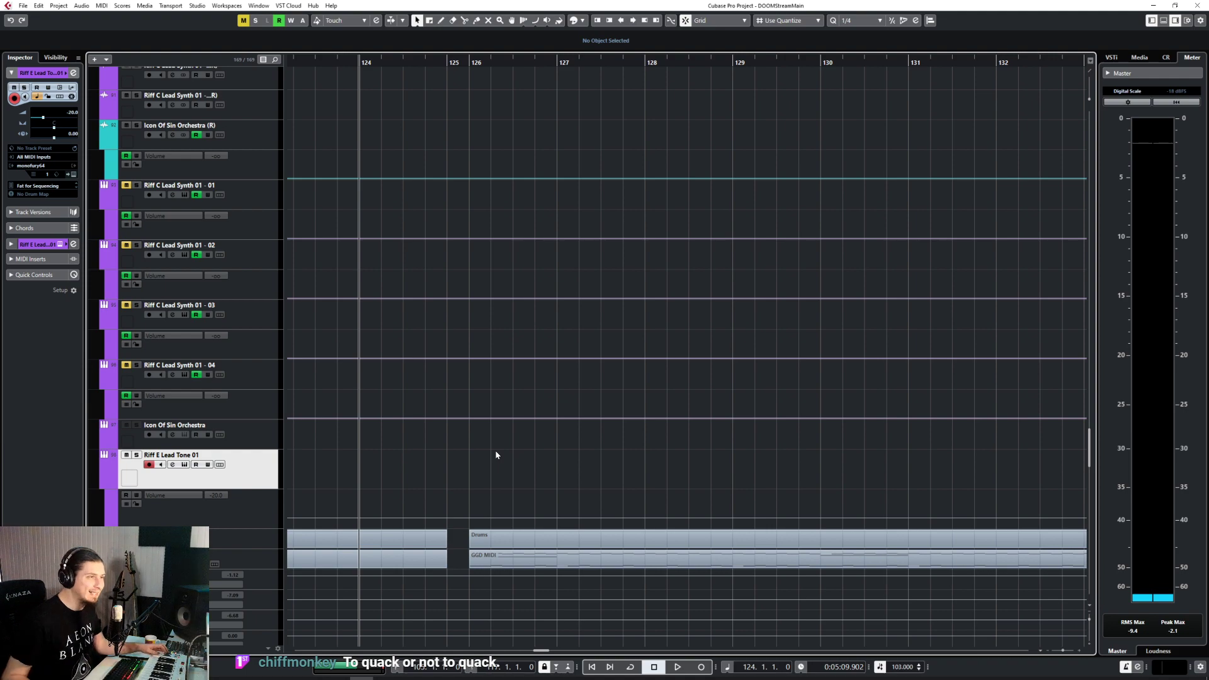
Step: Open the mixer and inspect the JST Clip insert and the effects chain of Riff E Lead Tone 01
{"action": "key", "text": "F3"}
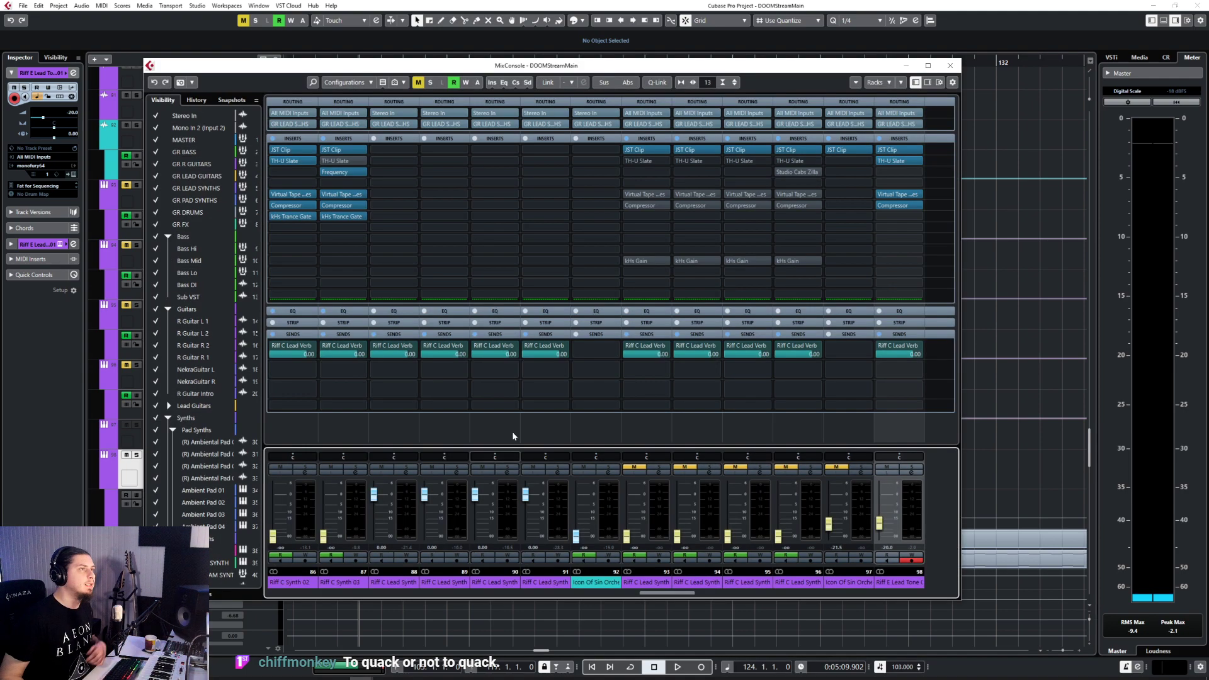
{"action": "left_click", "coordinate": [890, 151]}
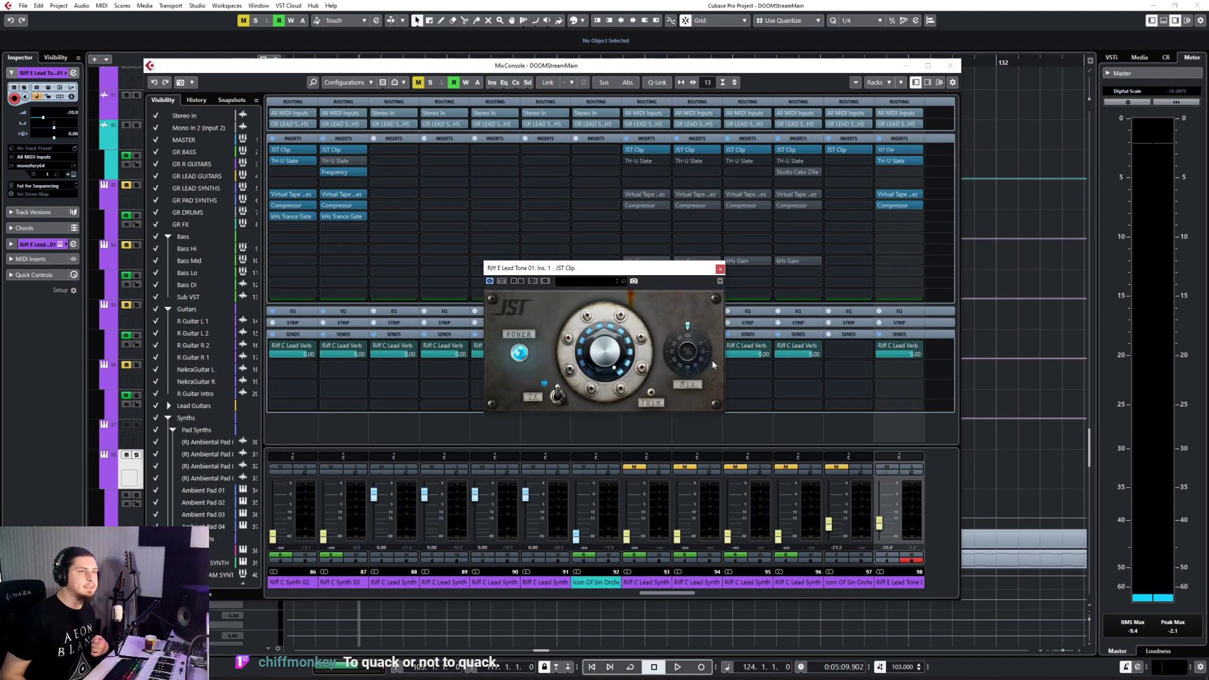
{"action": "left_click", "coordinate": [720, 269]}
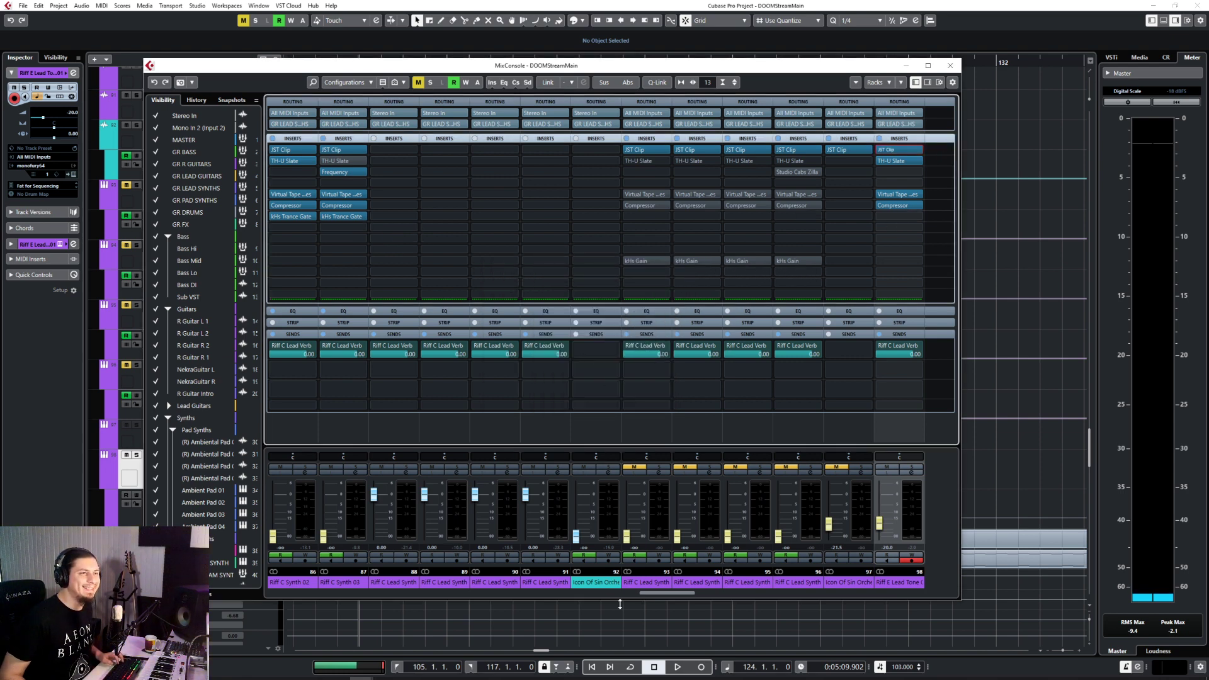
{"action": "left_click_drag", "start_coordinate": [647, 596], "coordinate": [681, 602]}
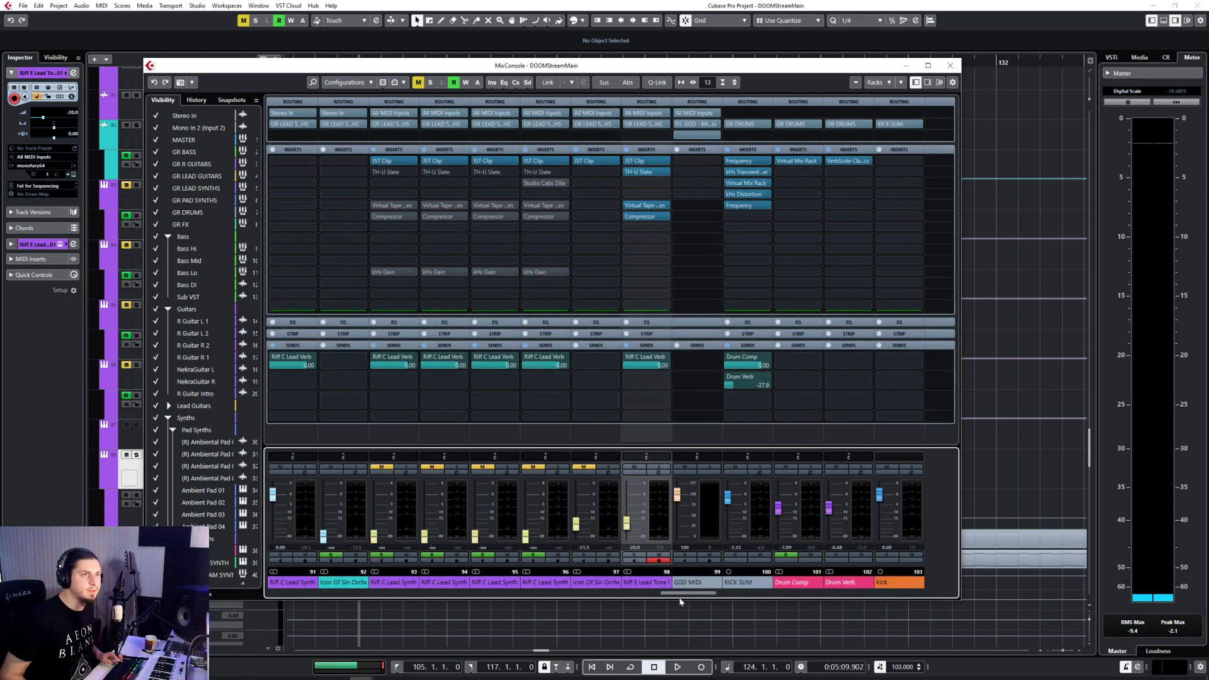
{"action": "left_click", "coordinate": [655, 228]}
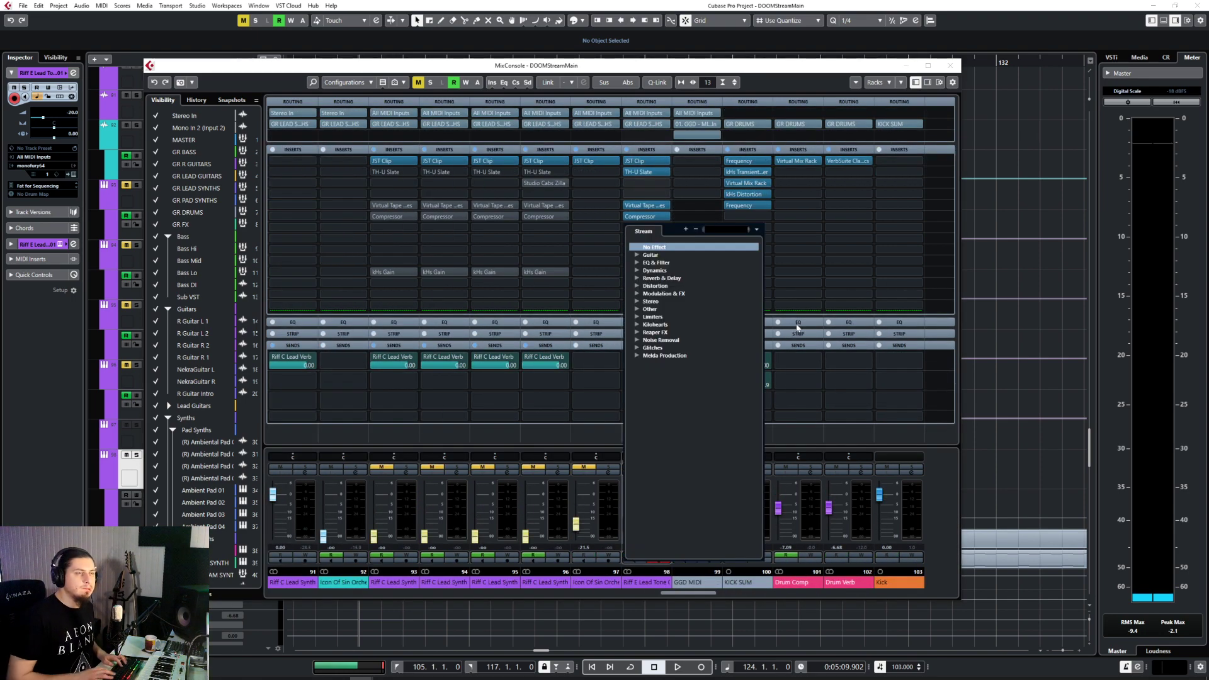
{"action": "type", "text": "fil"}
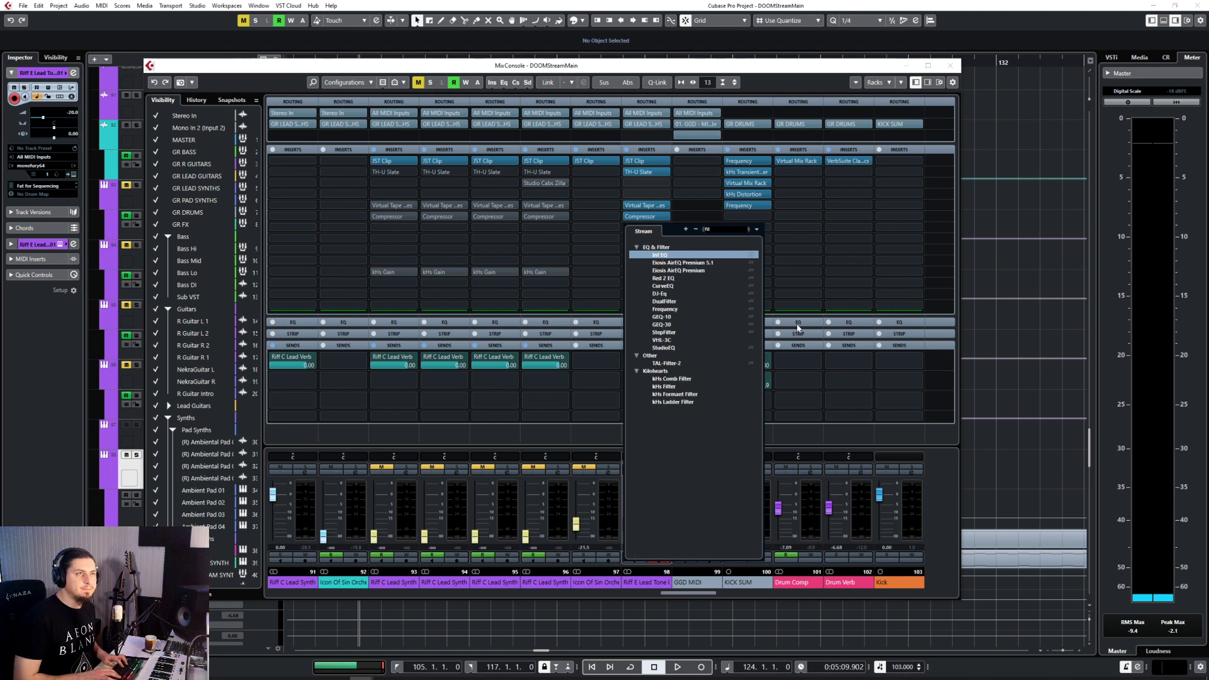
{"action": "key", "text": "BackSpace"}
{"action": "type", "text": "lte"}
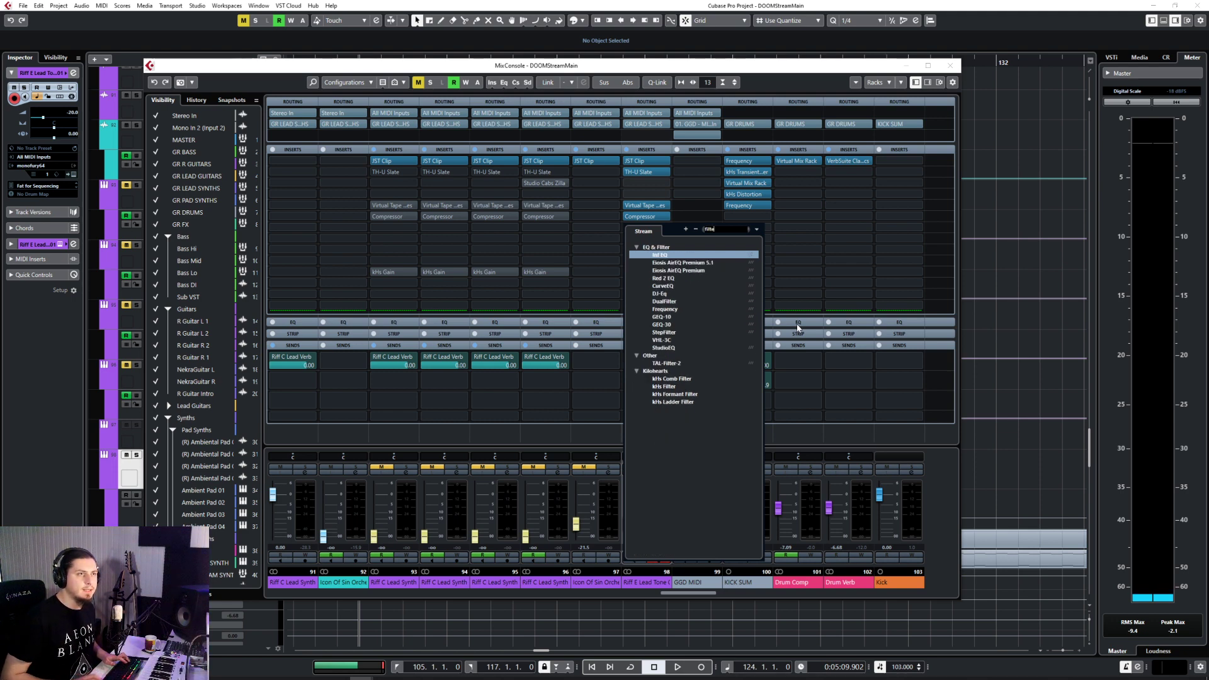
{"action": "key", "text": "Escape"}
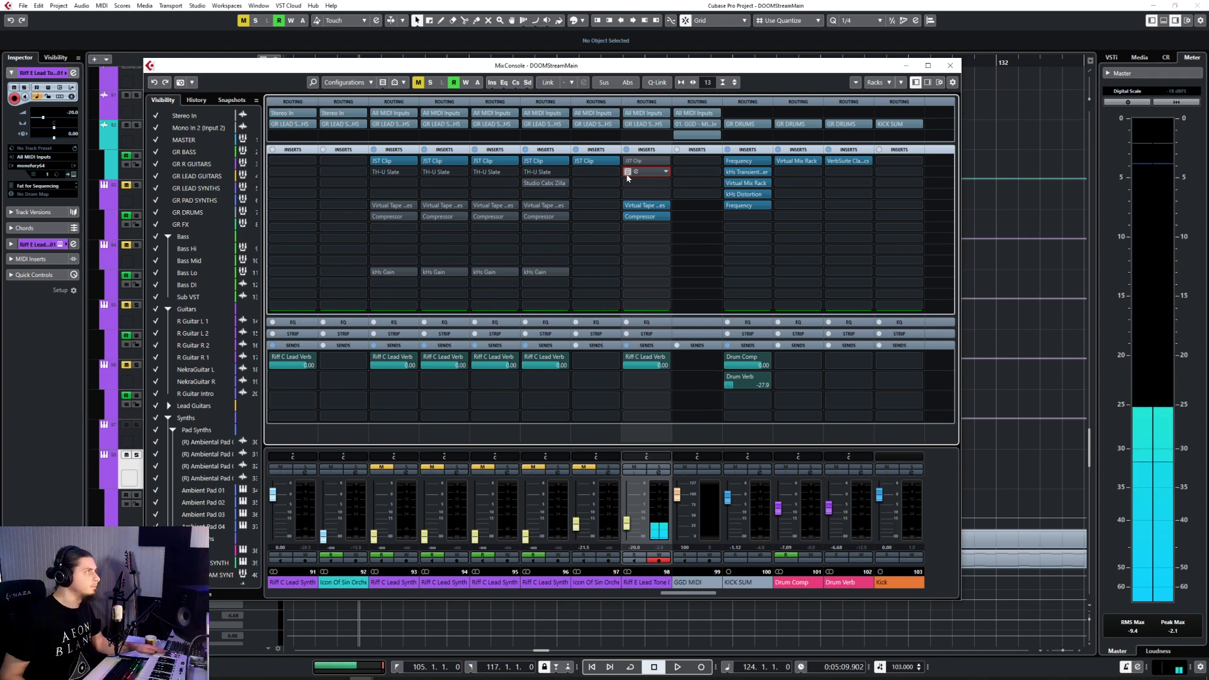
Step: Bypass JST Clip and TH-U Slate on Riff E Lead Tone 01, and set the track's volume to -25
{"action": "key", "text": "F3"}
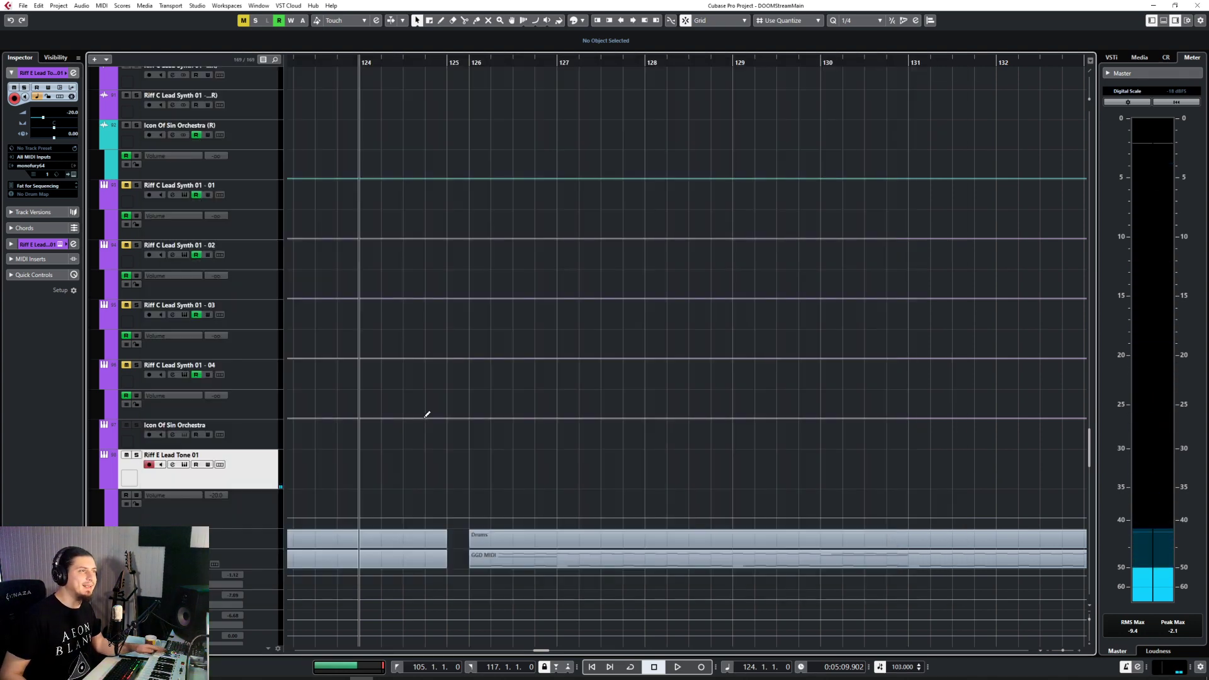
{"action": "key", "text": "F3"}
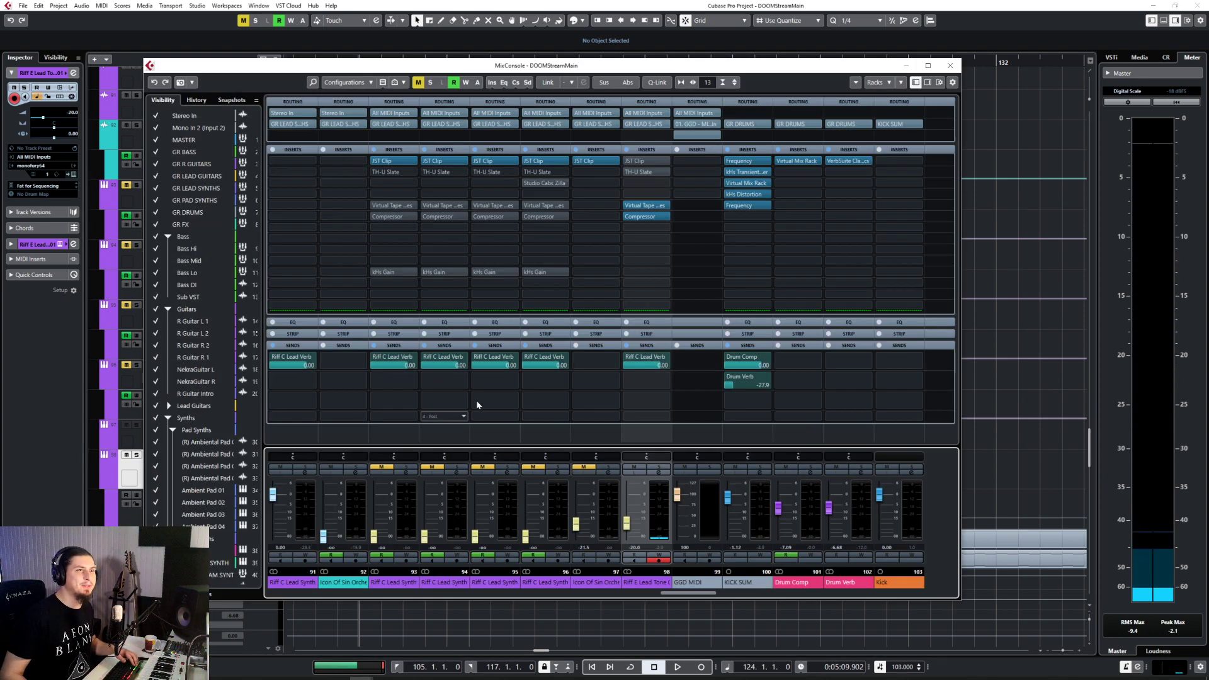
{"action": "left_click", "coordinate": [950, 66]}
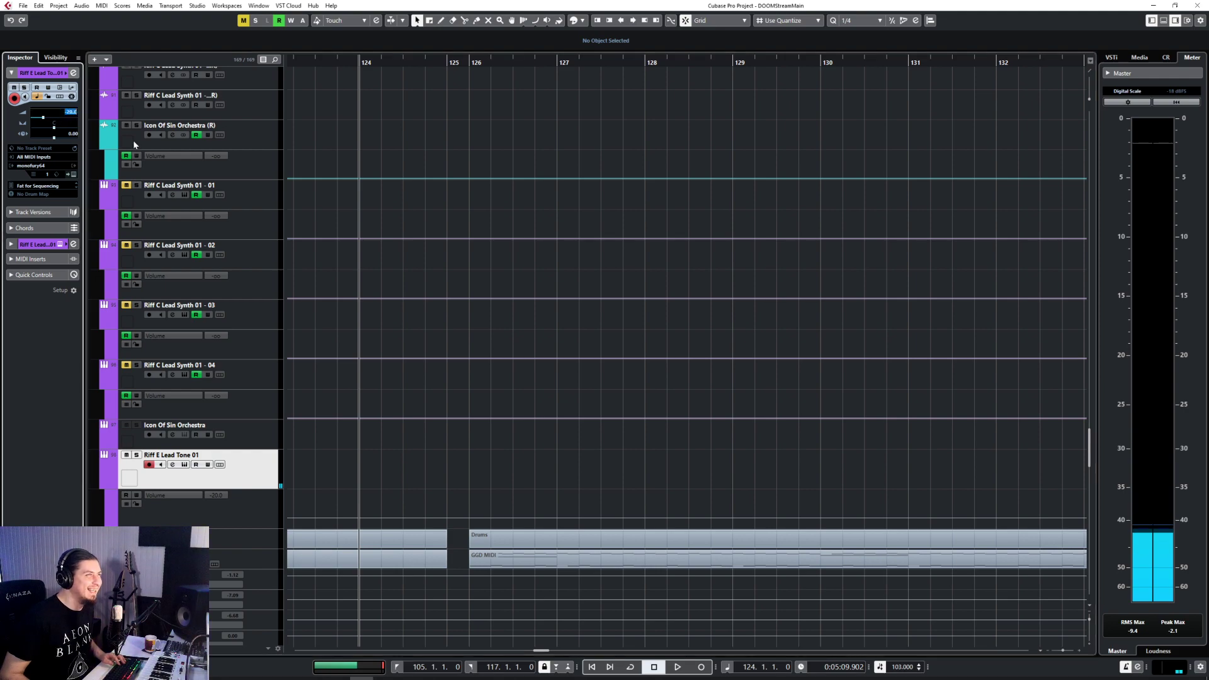
{"action": "type", "text": "-25"}
{"action": "key", "text": "Return"}
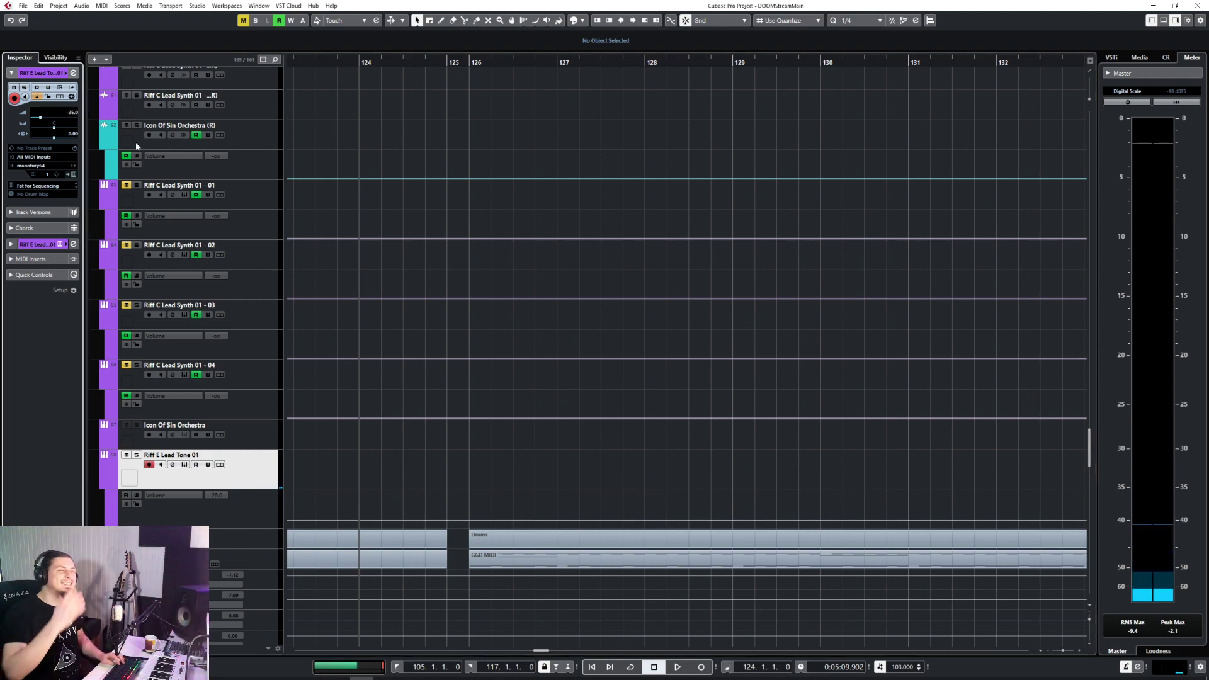
{"action": "key", "text": "F3"}
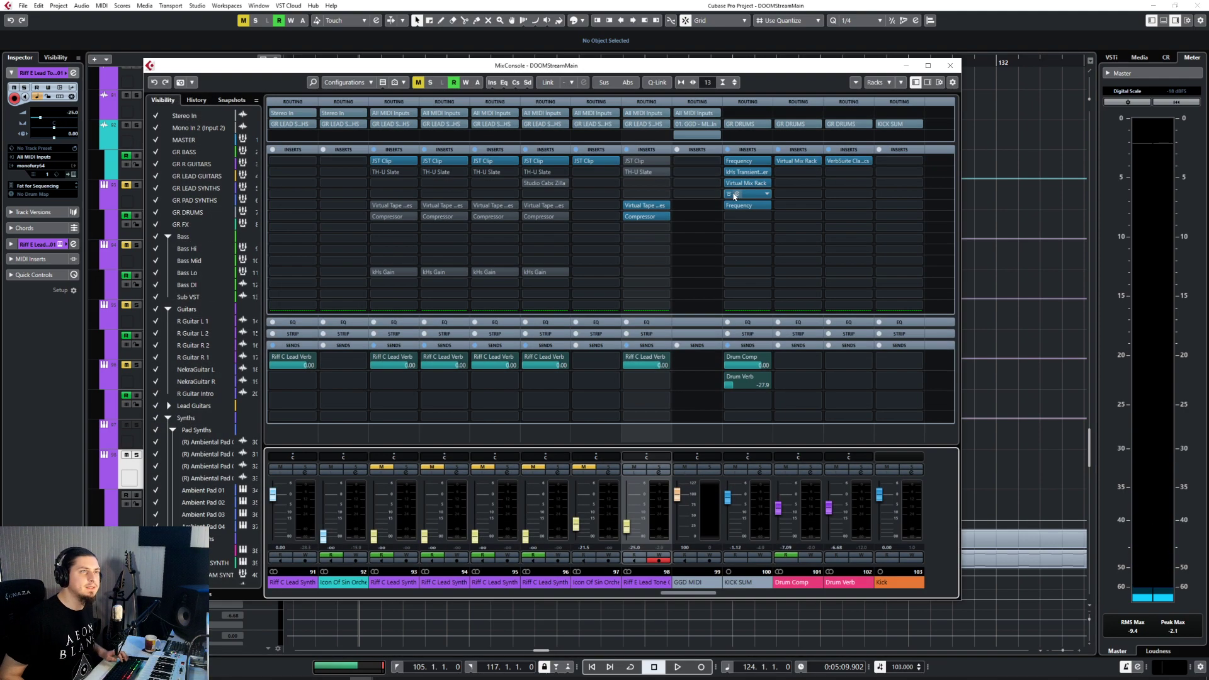
{"action": "left_click", "coordinate": [951, 67]}
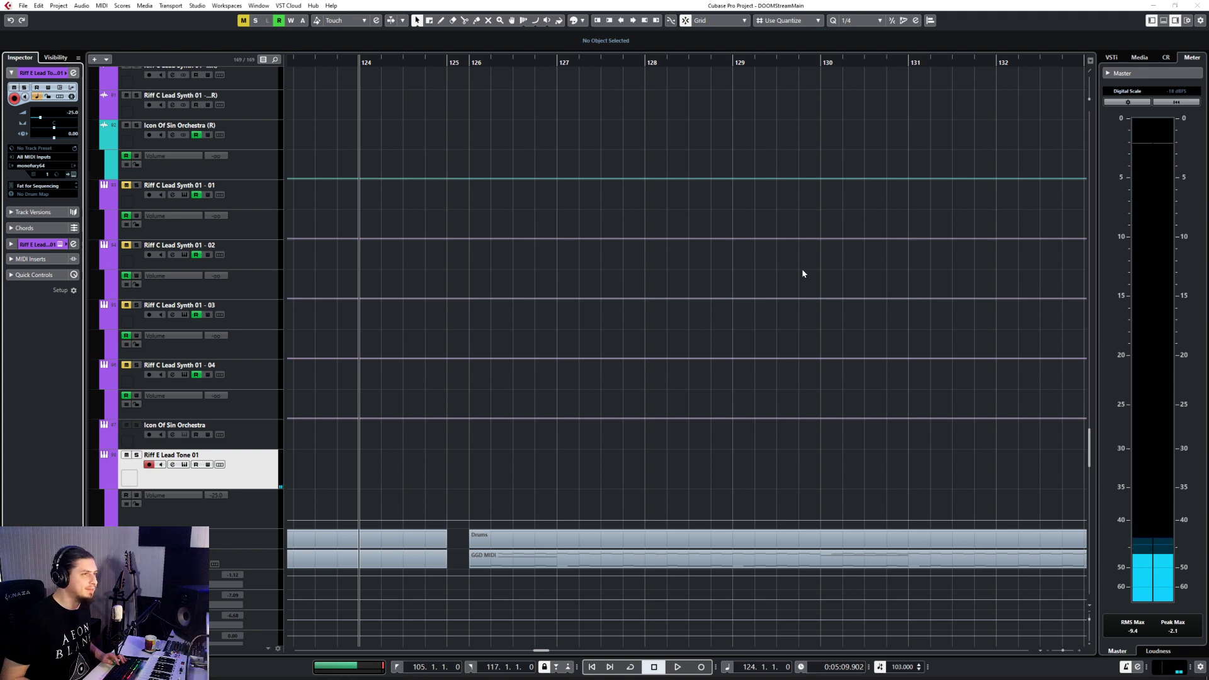
Step: Record a trial Riff E Lead Tone 01 take from bar 124 into bar 128, discard it and return to bar 124
{"action": "key", "text": "KP_Multiply"}
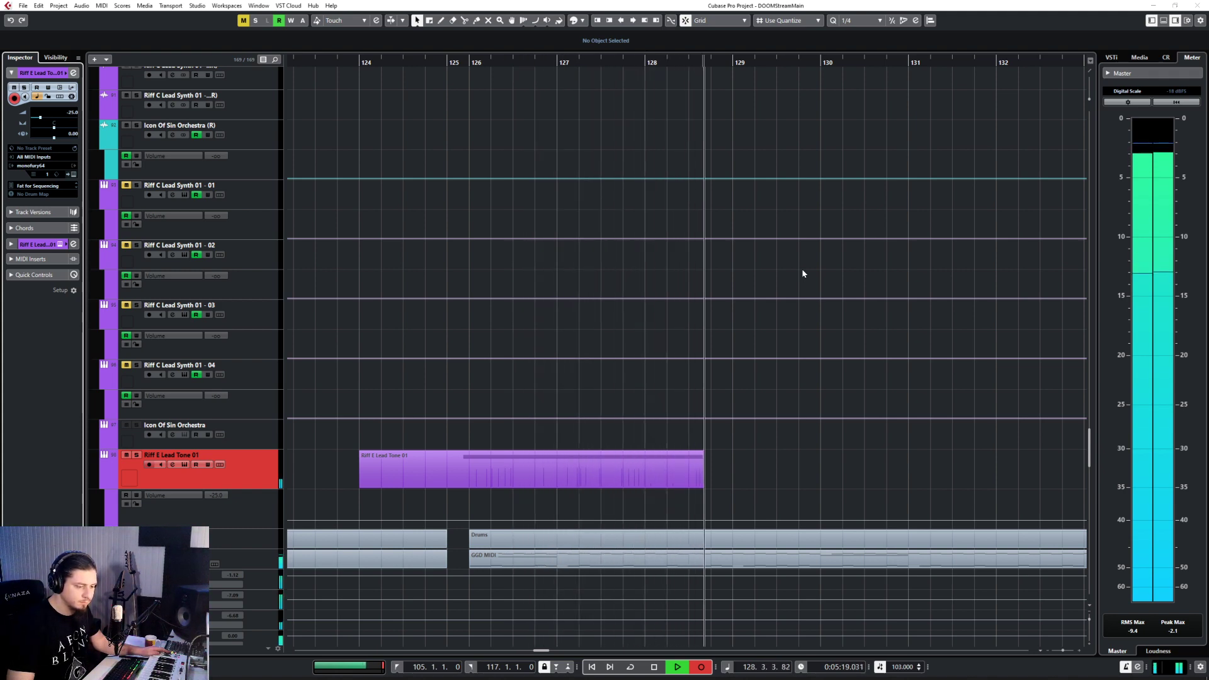
{"action": "key", "text": "space"}
{"action": "left_click", "coordinate": [350, 62]}
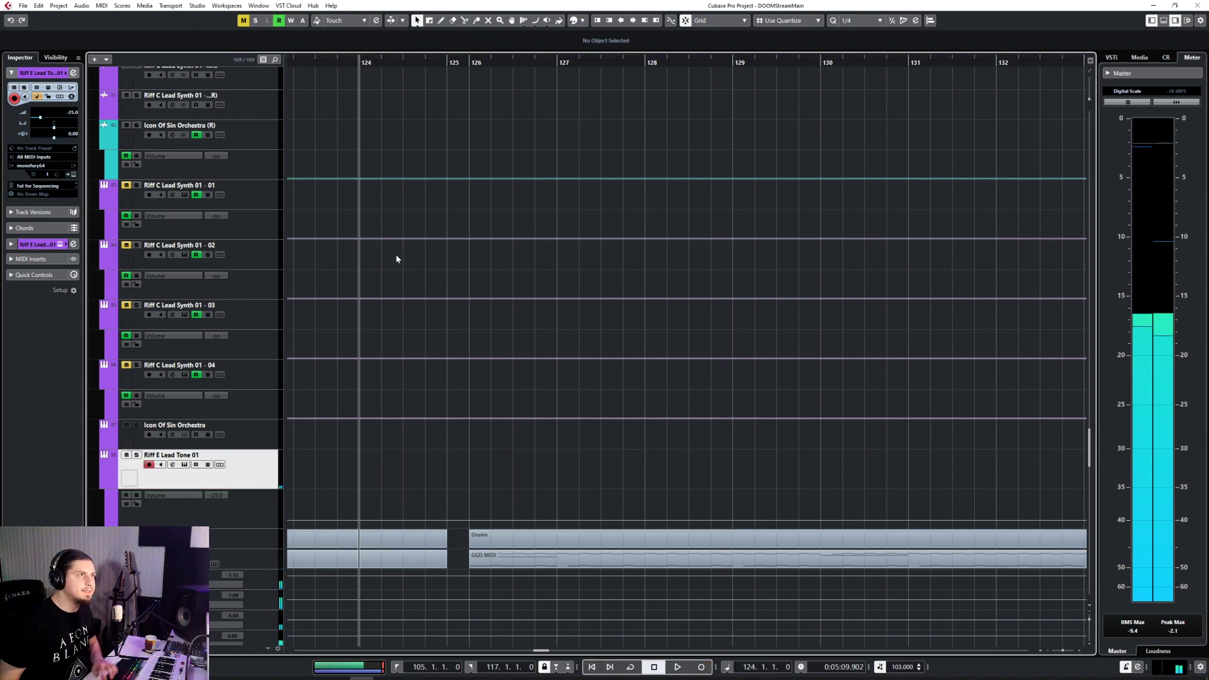
Step: Add PingPongDelay after the Compressor in the Riff E Lead Tone 01 insert chain, keeping its default settings
{"action": "key", "text": "F3"}
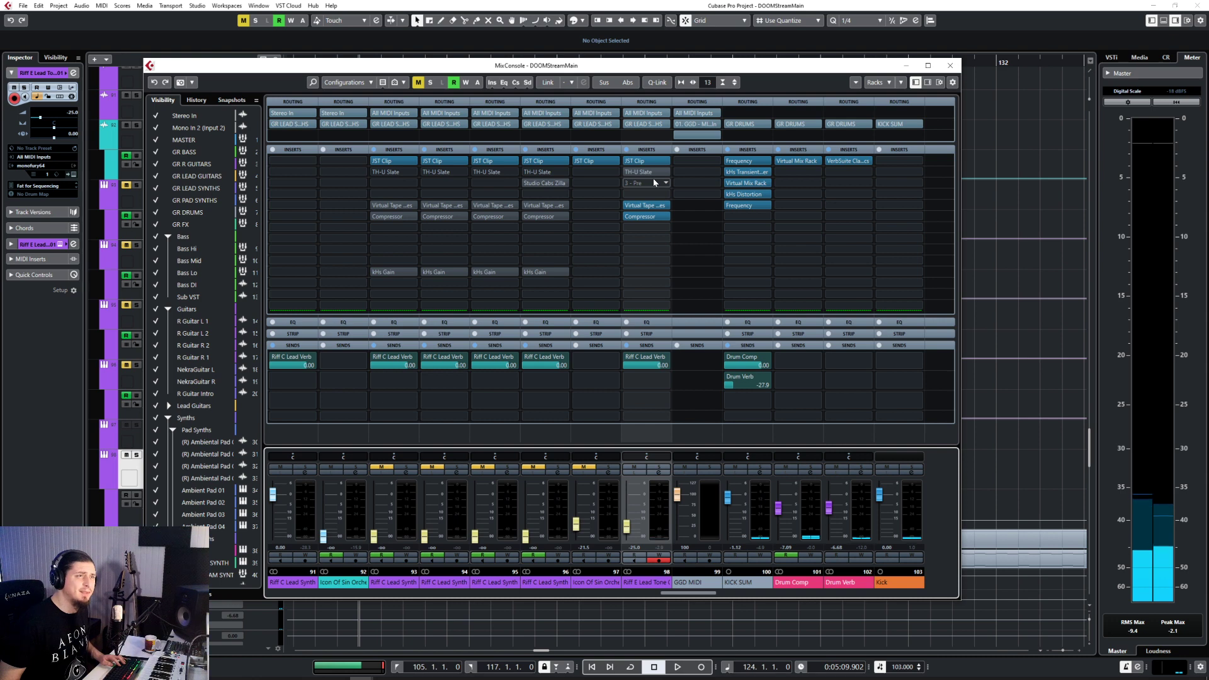
{"action": "left_click", "coordinate": [653, 228]}
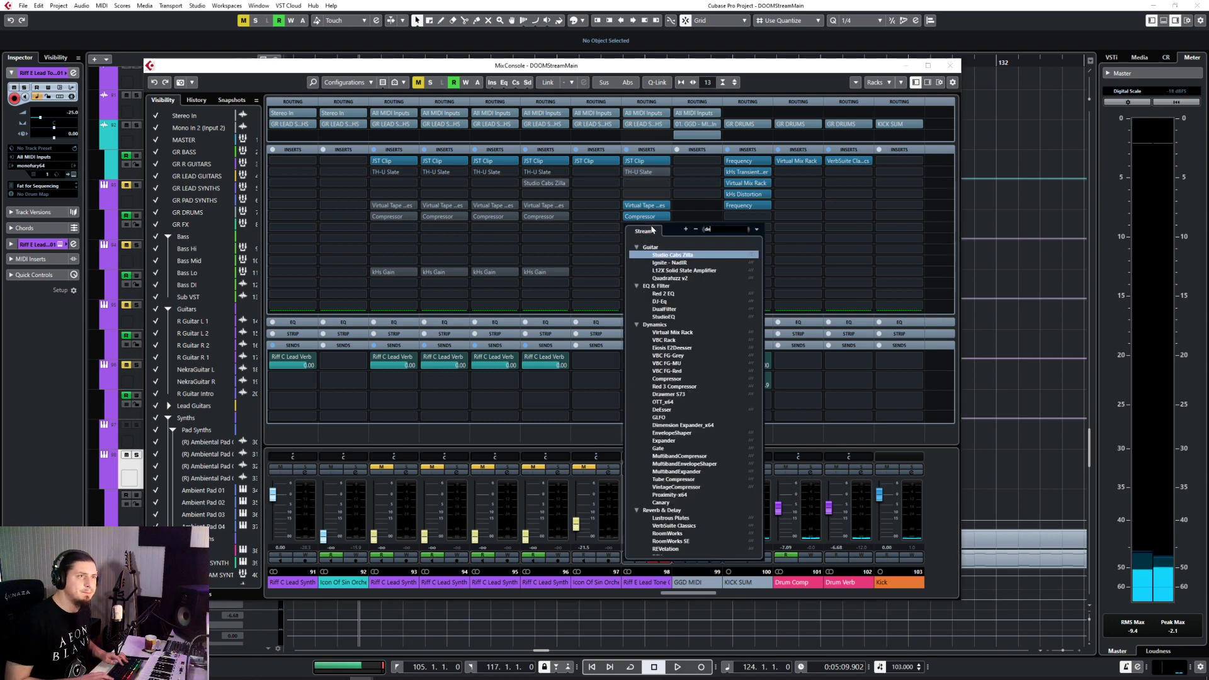
{"action": "type", "text": "dela"}
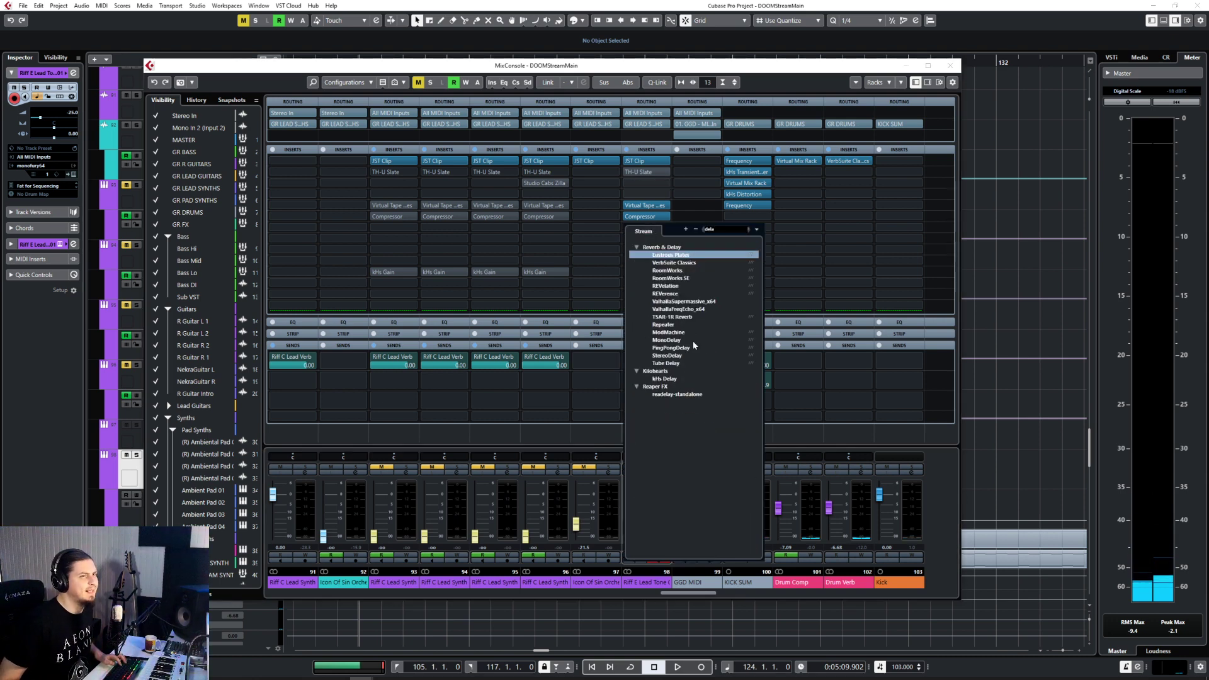
{"action": "left_click", "coordinate": [672, 347]}
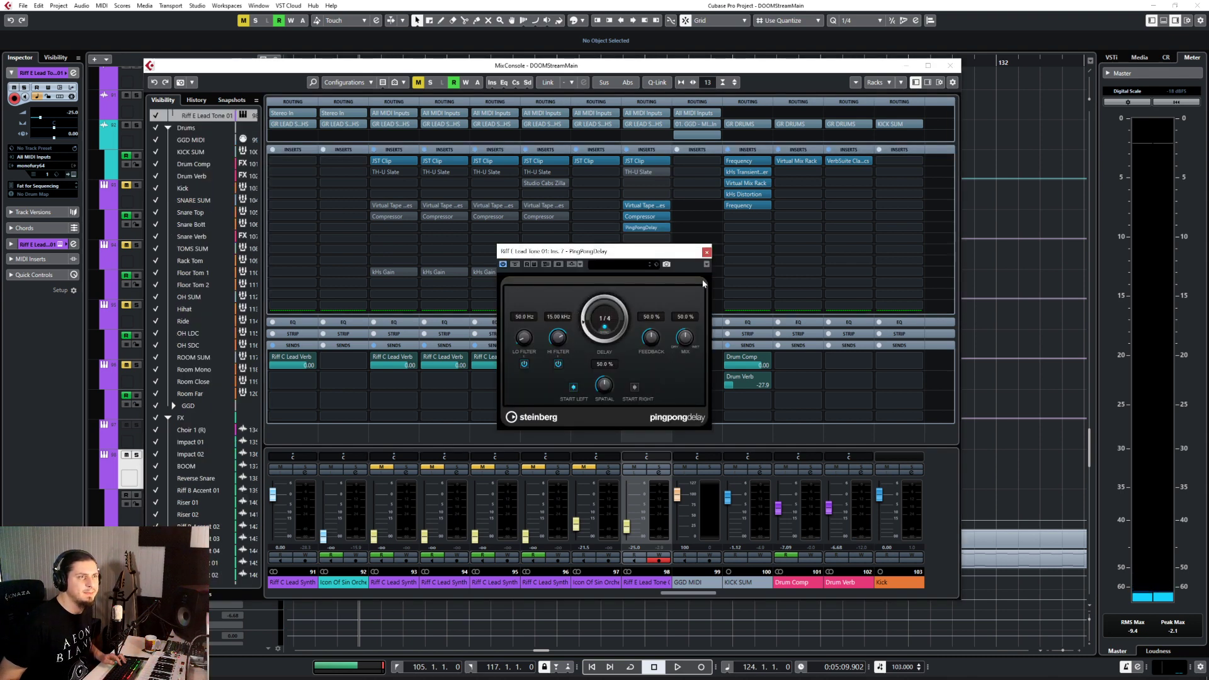
{"action": "left_click", "coordinate": [706, 252]}
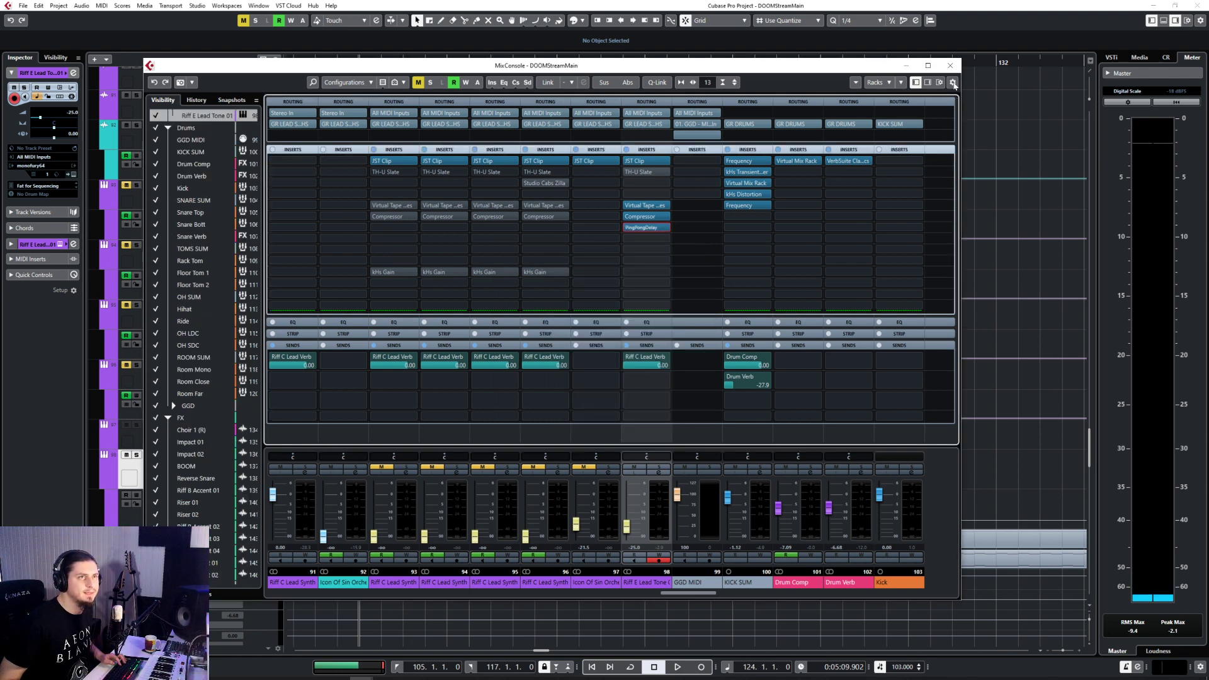
Step: Insert ValhallaSupermassive after PingPongDelay on Riff E Lead Tone 01, load its Splashy Synth reverb preset and return to the project
{"action": "left_click", "coordinate": [640, 242]}
{"action": "type", "text": "super"}
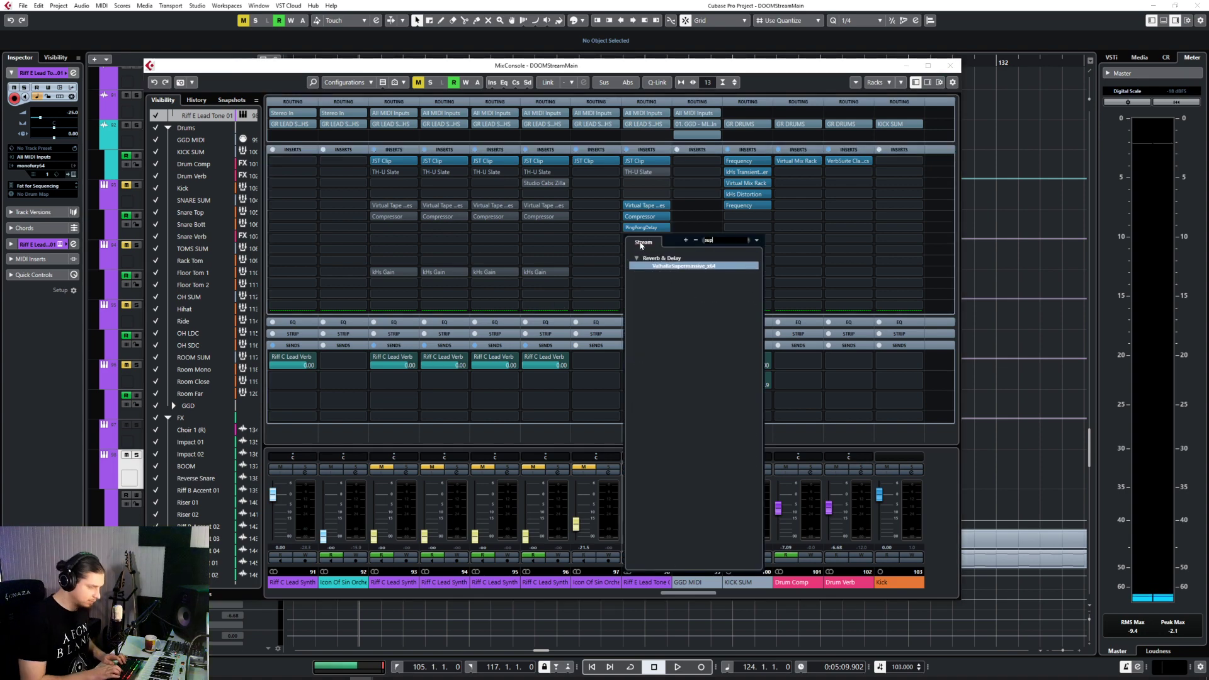
{"action": "key", "text": "Return"}
{"action": "left_click", "coordinate": [376, 406]}
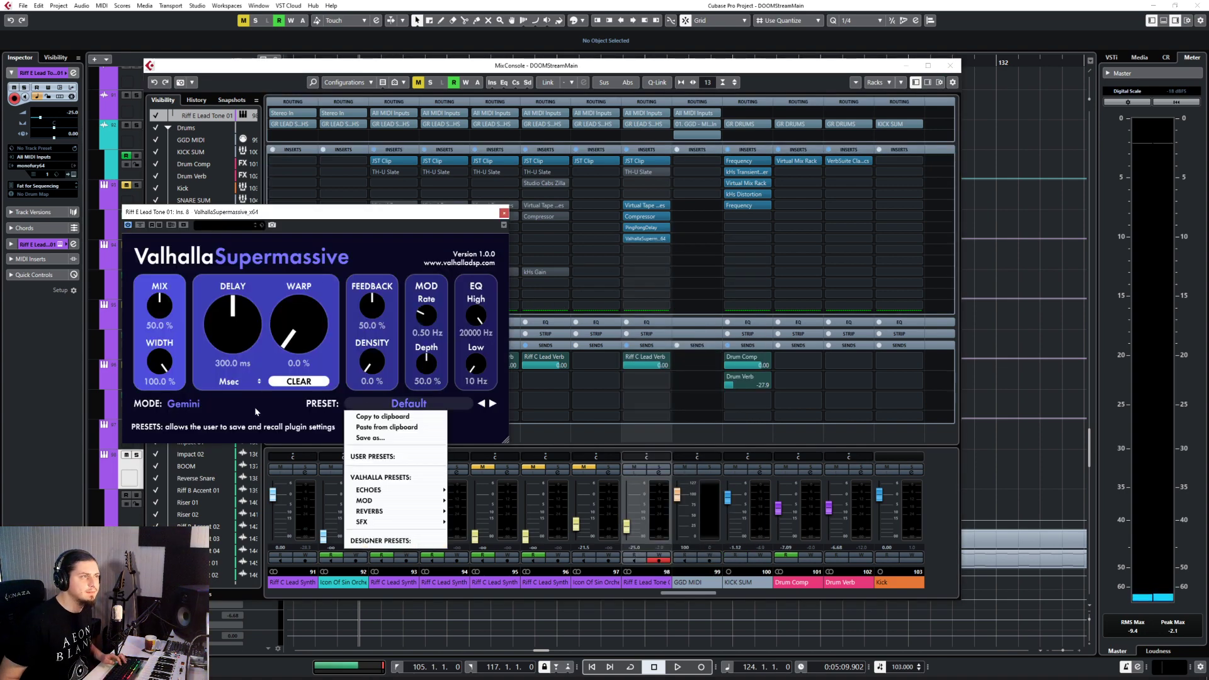
{"action": "mouse_move", "coordinate": [378, 511]}
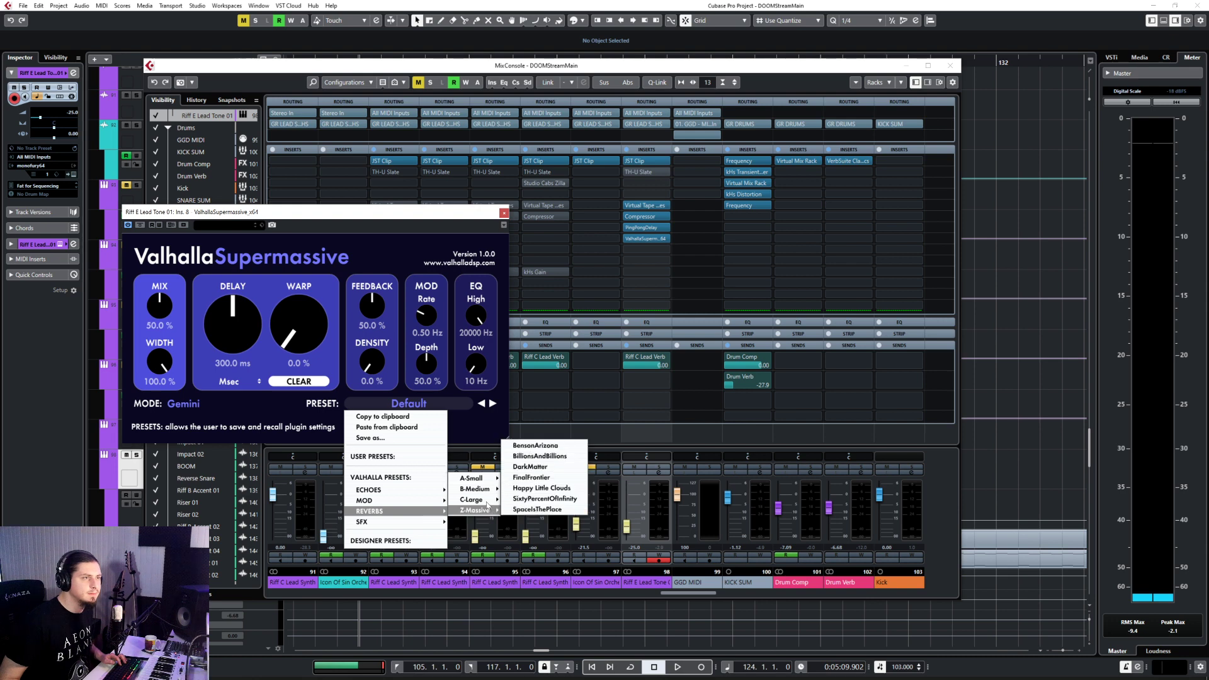
{"action": "mouse_move", "coordinate": [479, 500]}
{"action": "left_click", "coordinate": [528, 499]}
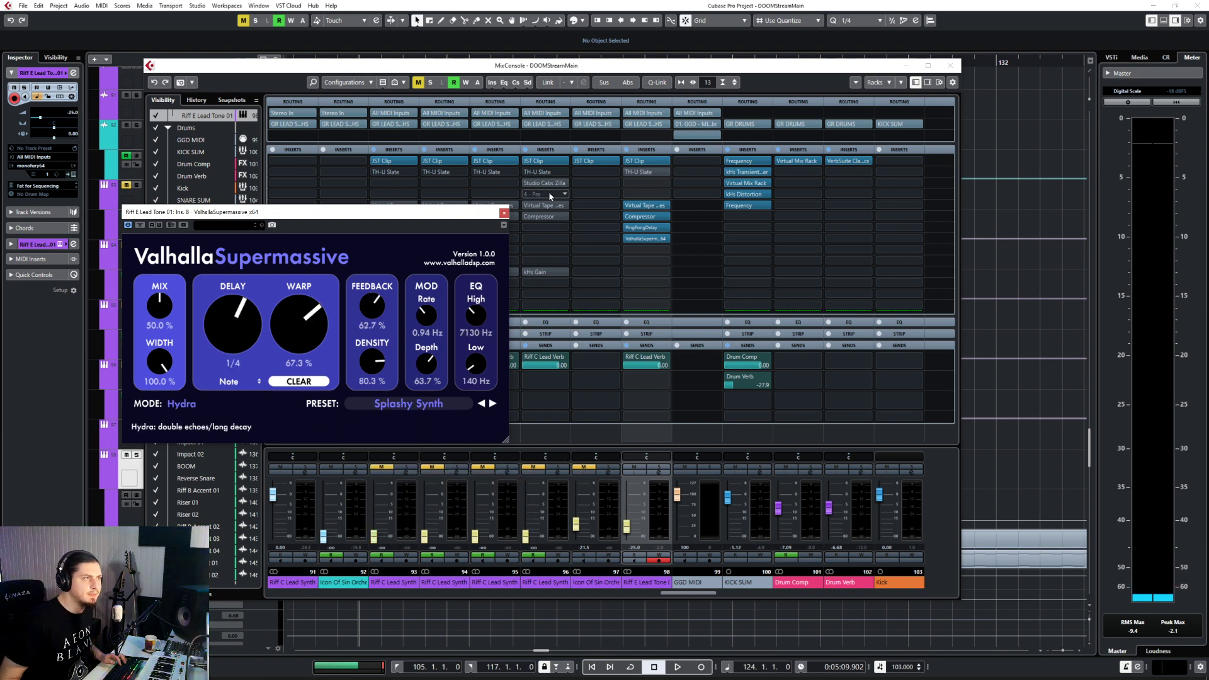
{"action": "left_click", "coordinate": [505, 215]}
{"action": "left_click", "coordinate": [950, 65]}
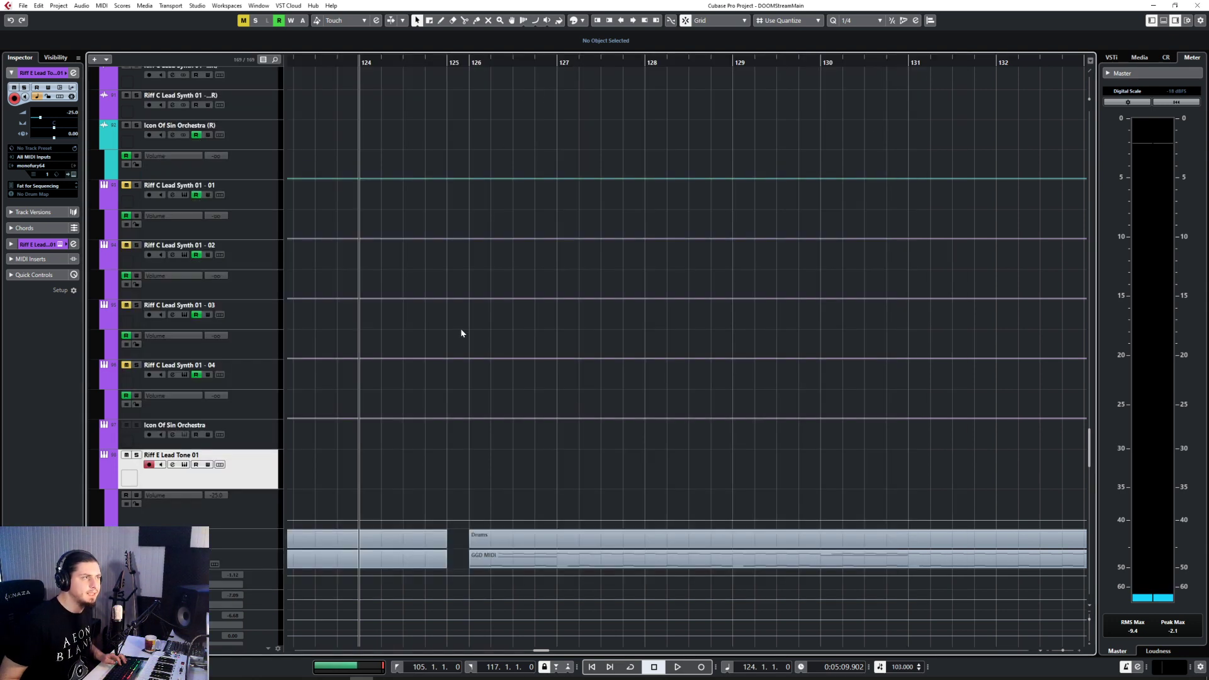
Step: Record a Riff E Lead Tone 01 take from bar 124 into bar 134 and duplicate the track
{"action": "key", "text": "KP_Multiply"}
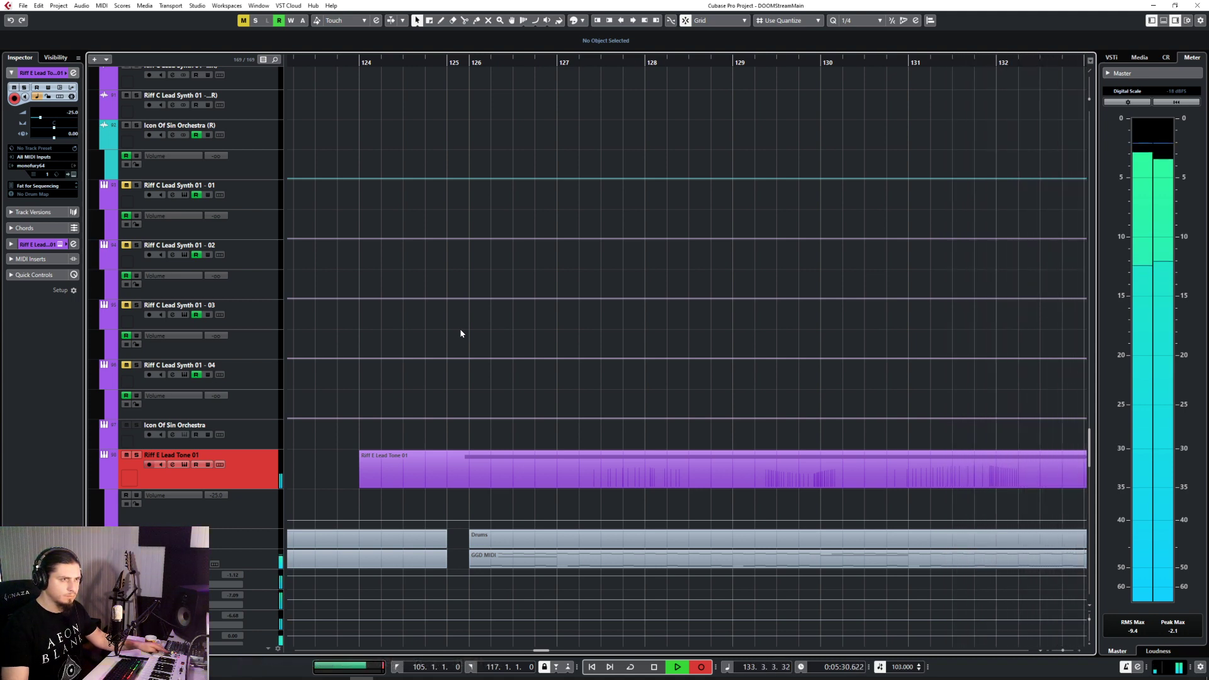
{"action": "key", "text": "space"}
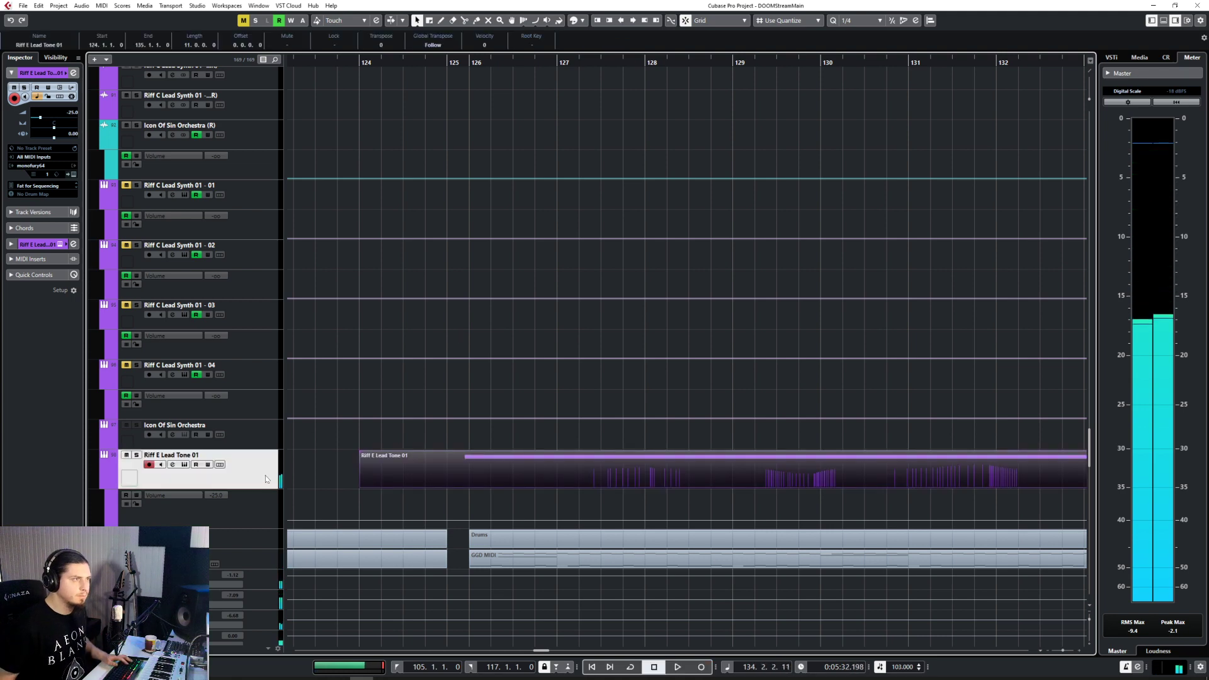
{"action": "right_click", "coordinate": [257, 277]}
{"action": "left_click", "coordinate": [298, 308]}
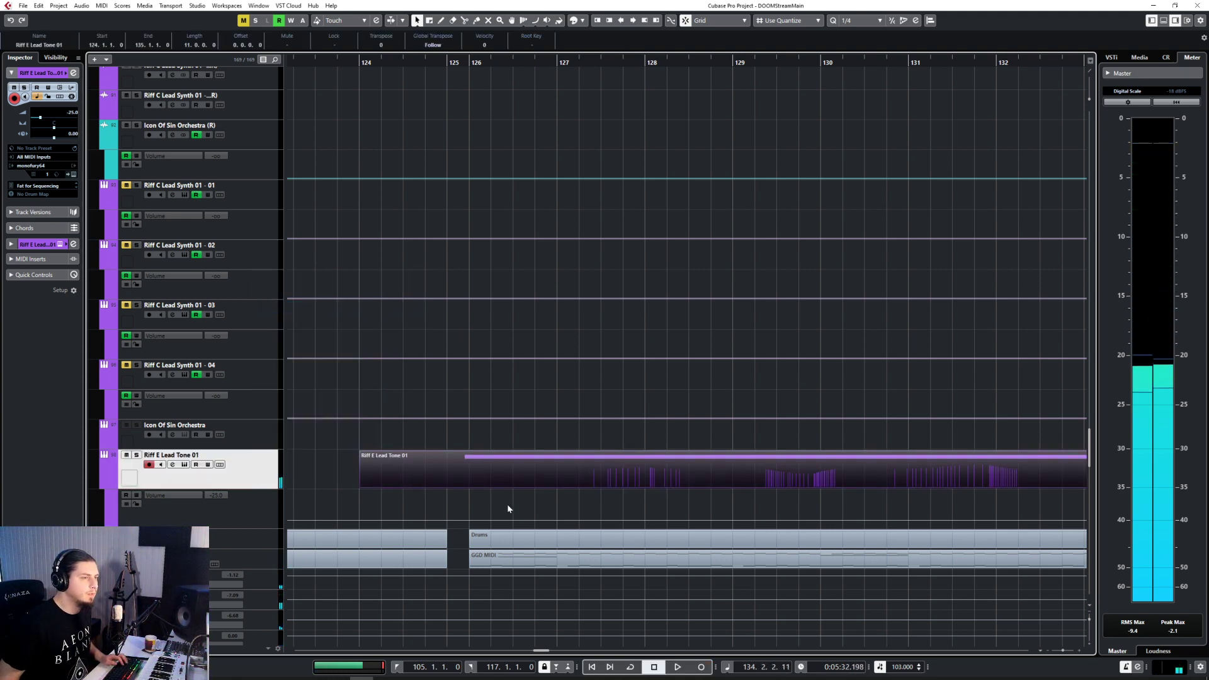
Step: Transpose the duplicated part's notes down an octave and play both layers from bar 124
{"action": "double_click", "coordinate": [466, 541]}
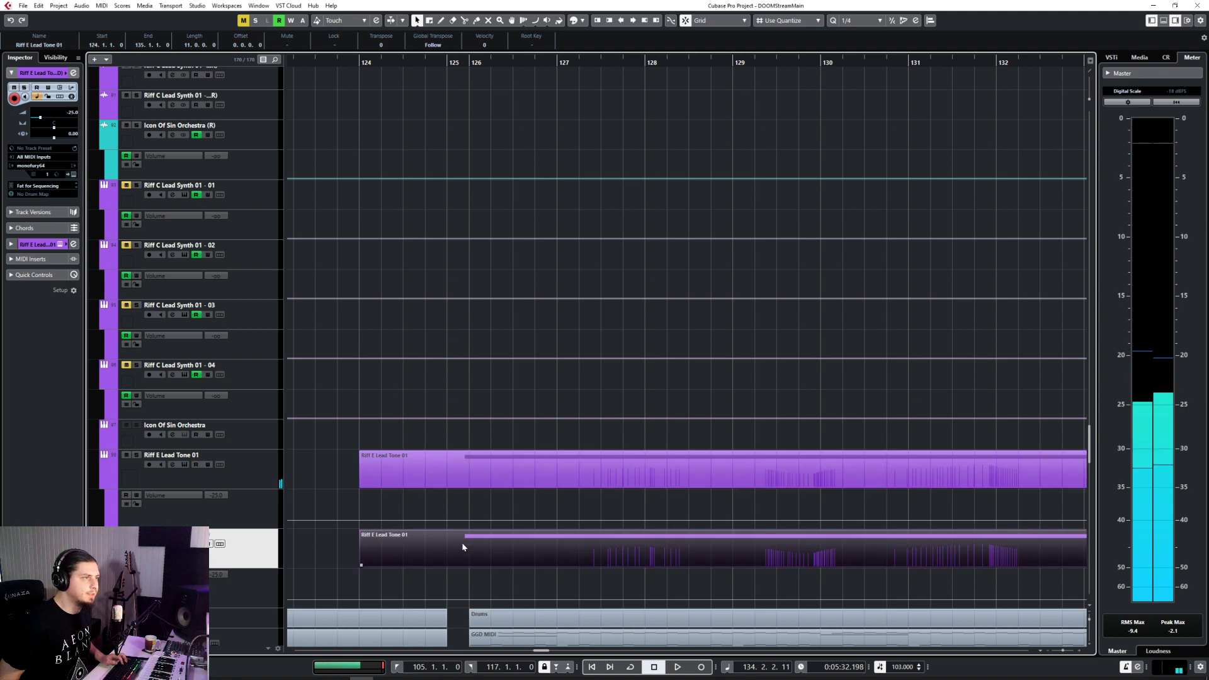
{"action": "key", "text": "ctrl+a"}
{"action": "key", "text": "shift+Down"}
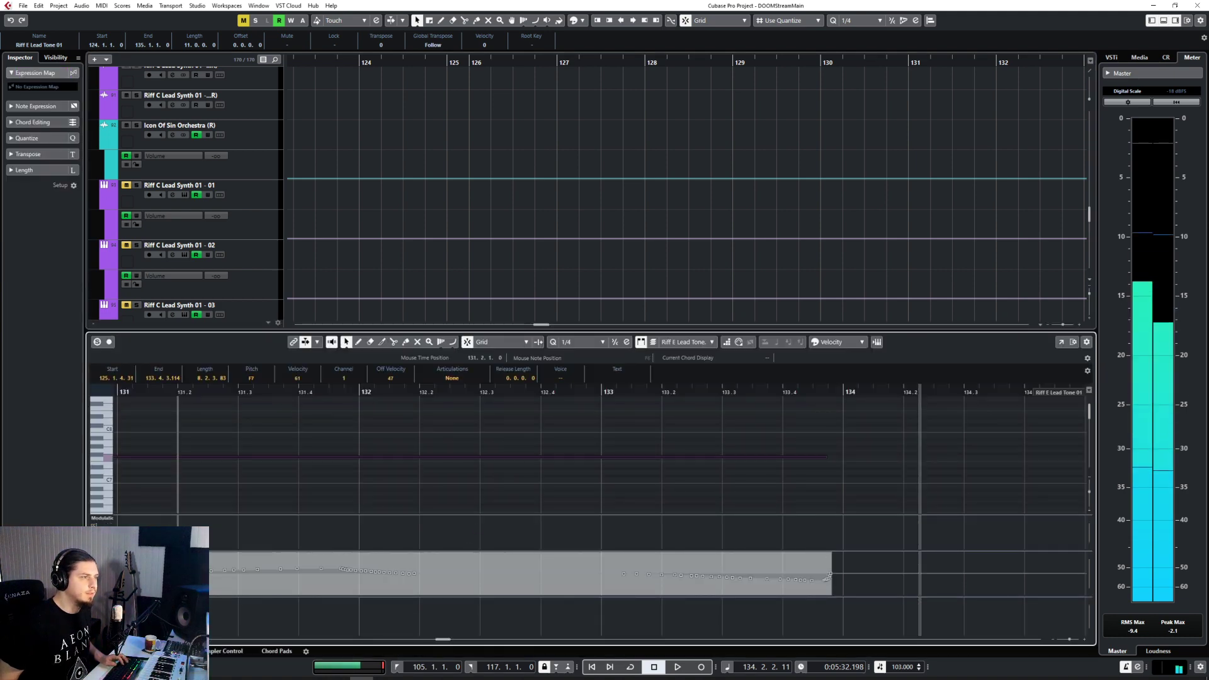
{"action": "key", "text": "ctrl+e"}
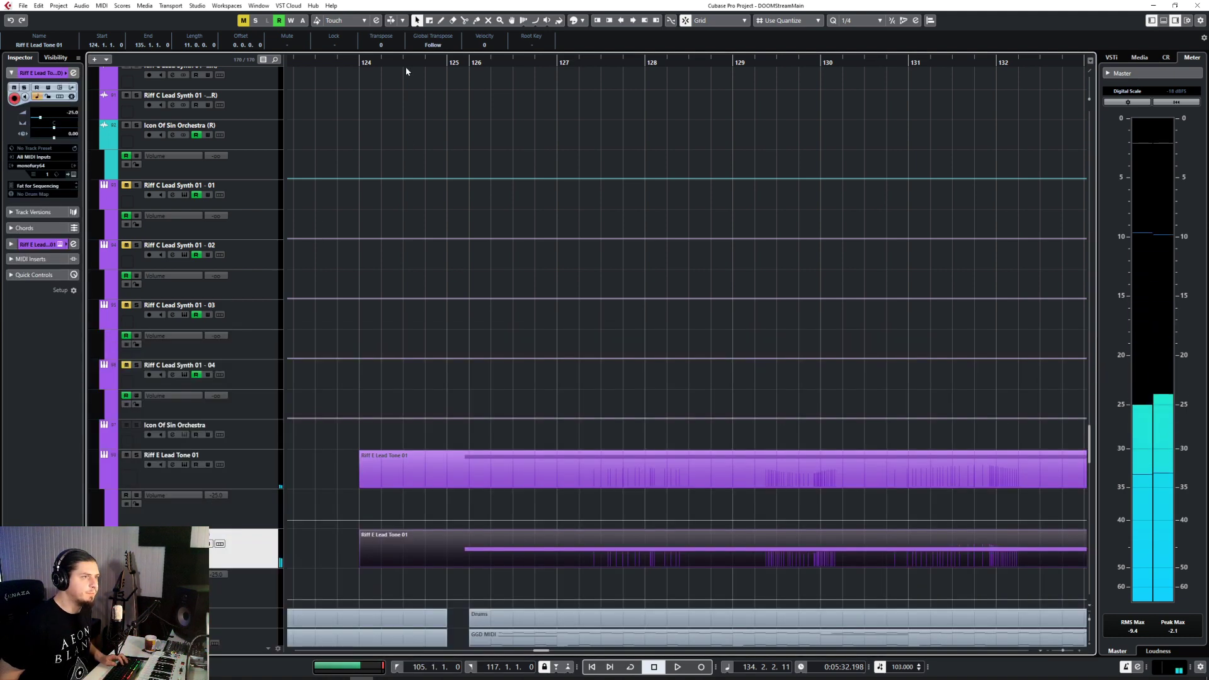
{"action": "left_click", "coordinate": [359, 63]}
{"action": "key", "text": "space"}
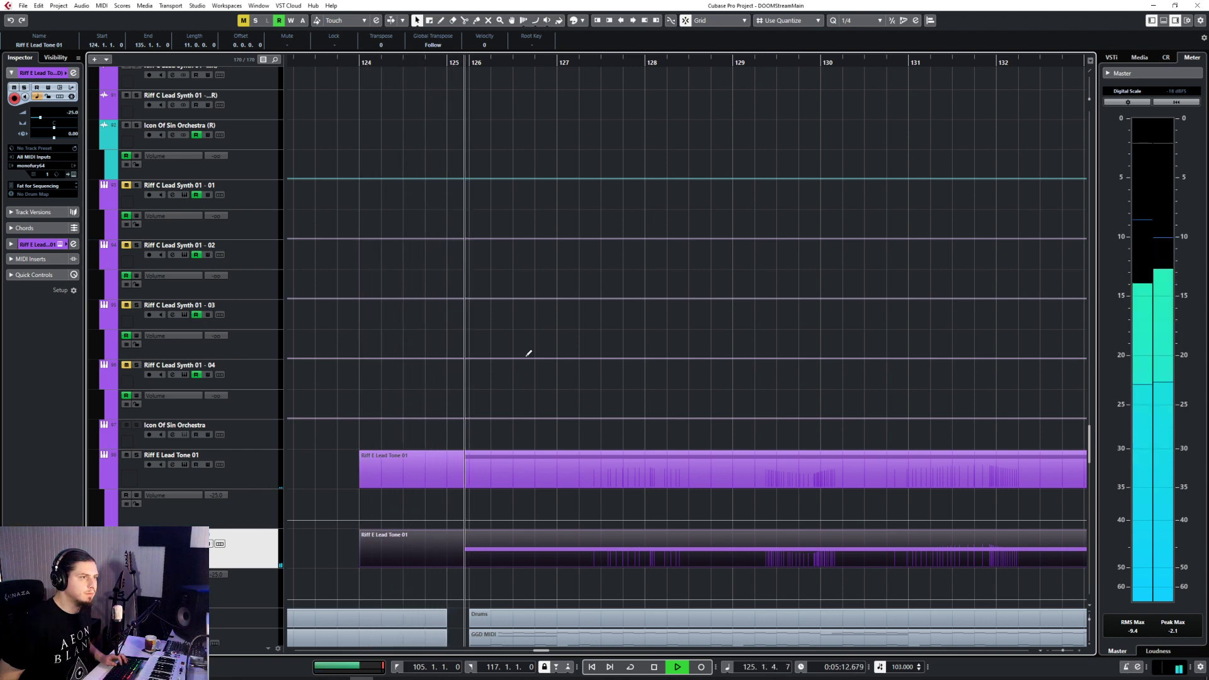
Step: Quantize the long note in both the original and the duplicated Riff E Lead Tone 01 parts to the 1/4 grid
{"action": "double_click", "coordinate": [466, 477]}
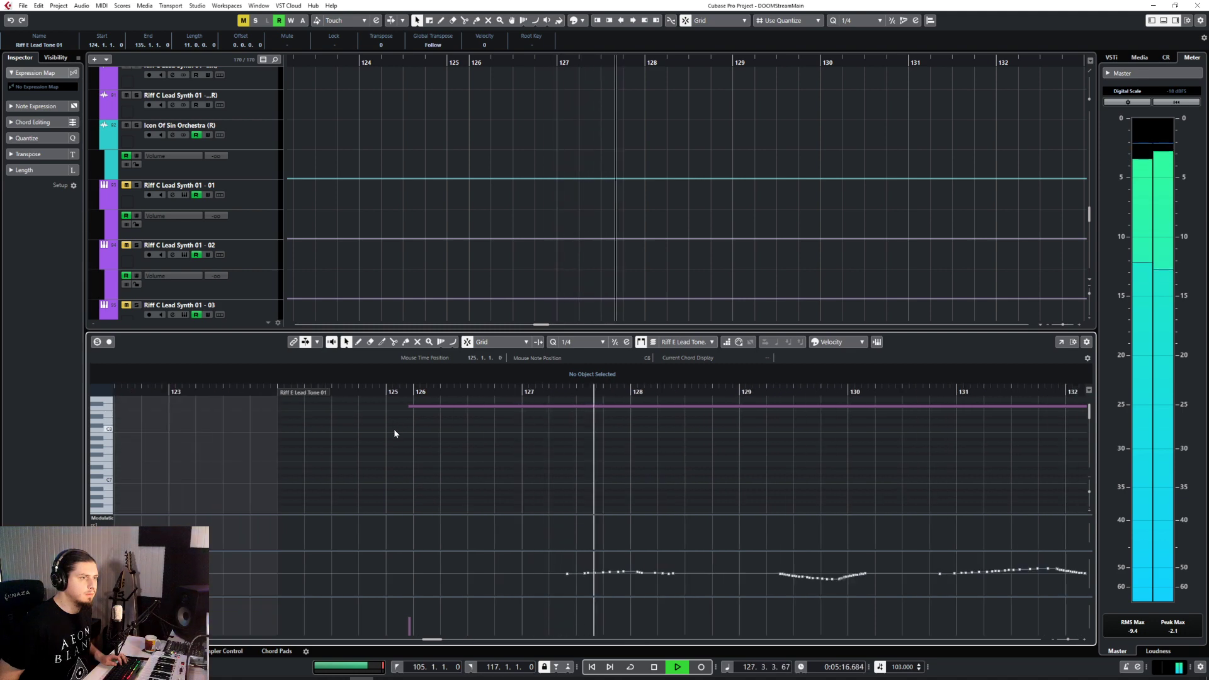
{"action": "left_click_drag", "start_coordinate": [392, 403], "coordinate": [445, 450]}
{"action": "key", "text": "q"}
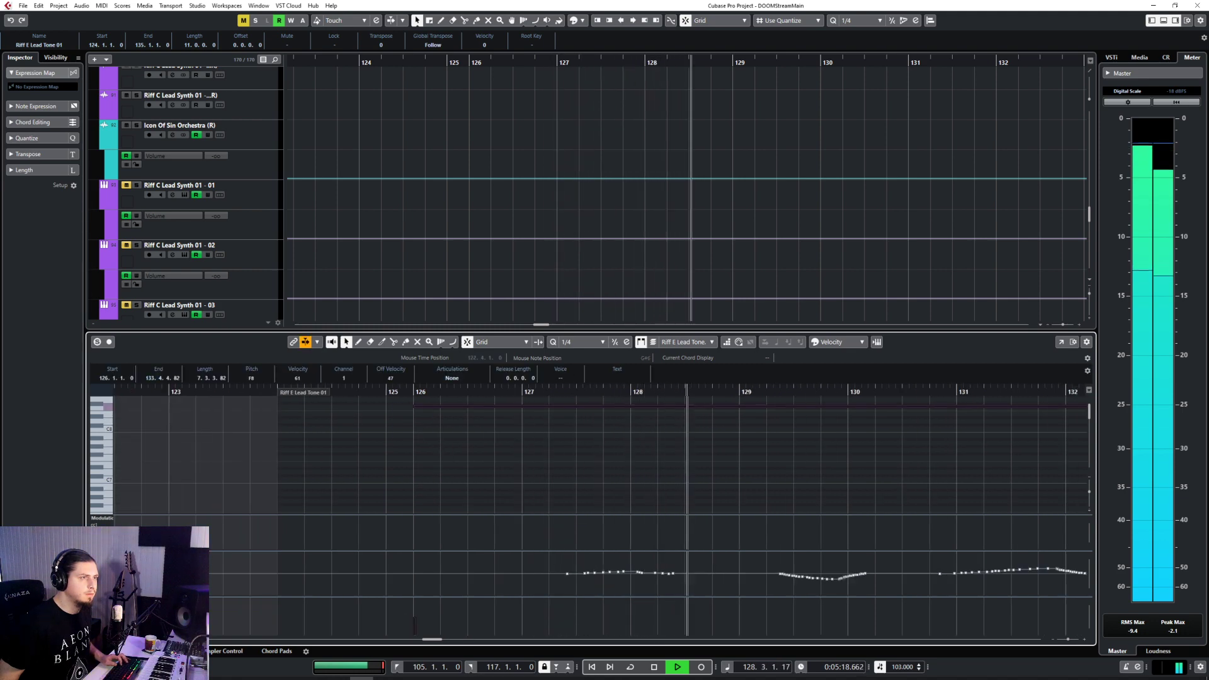
{"action": "key", "text": "Return"}
{"action": "double_click", "coordinate": [486, 544]}
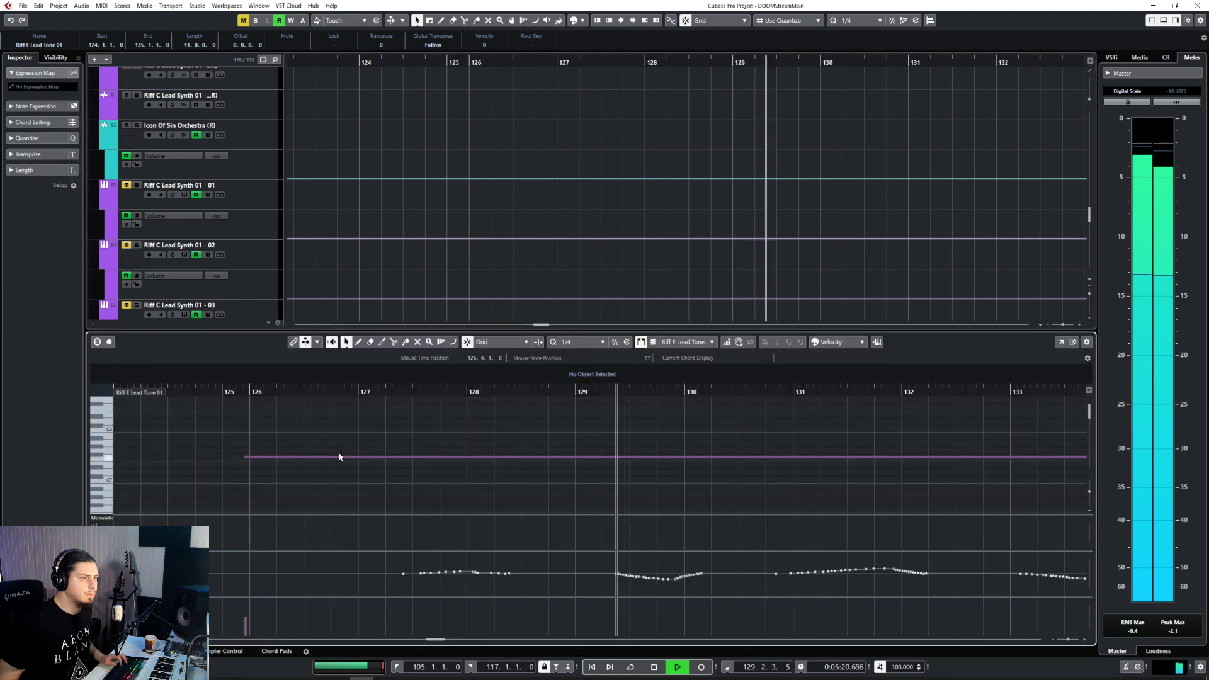
{"action": "left_click_drag", "start_coordinate": [243, 439], "coordinate": [292, 485]}
{"action": "key", "text": "q"}
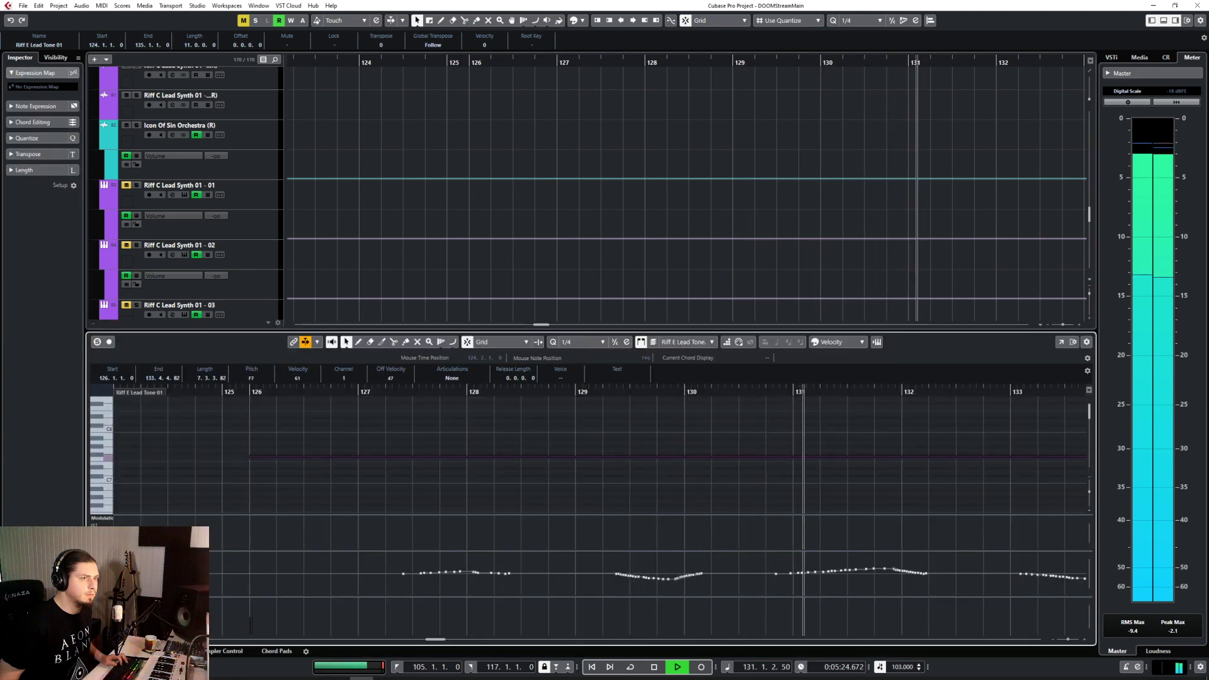
{"action": "key", "text": "Return"}
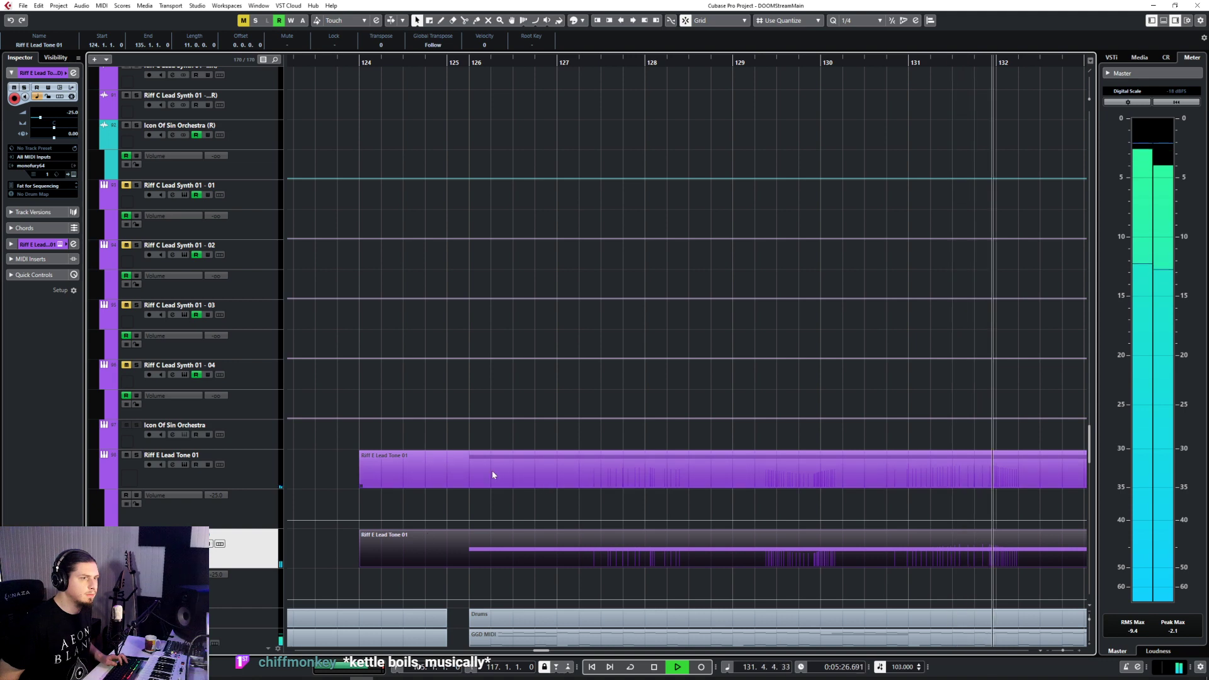
Step: Stop playback, delete the original part's pitchbend data from about bar 131 onward and shorten its note to end at bar 130
{"action": "key", "text": "space"}
{"action": "key", "text": "Down"}
{"action": "key", "text": "Return"}
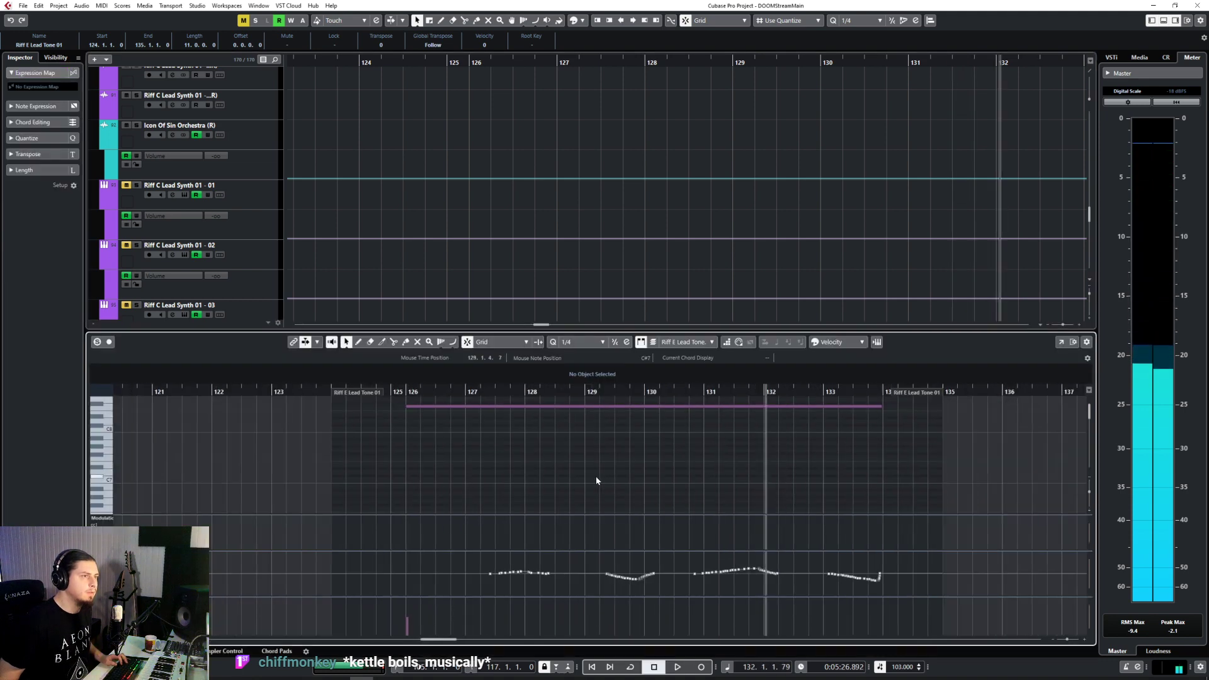
{"action": "left_click_drag", "start_coordinate": [693, 553], "coordinate": [882, 596]}
{"action": "key", "text": "Delete"}
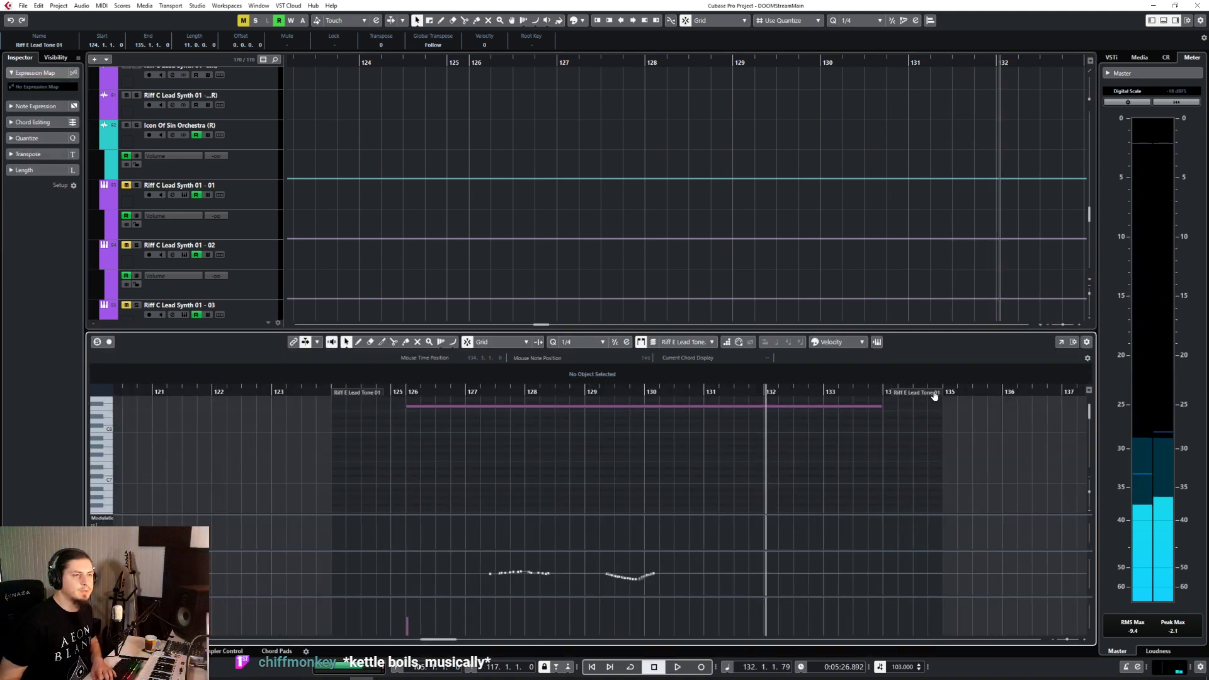
{"action": "left_click_drag", "start_coordinate": [881, 406], "coordinate": [645, 408]}
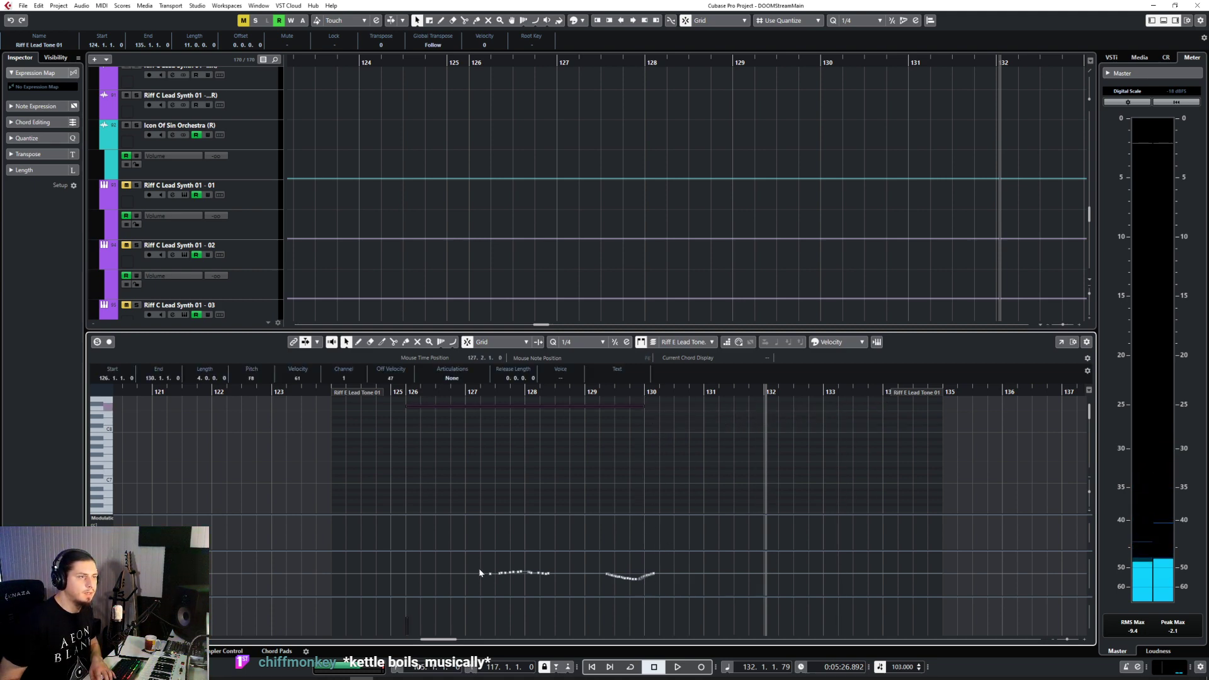
Step: Shift the original part's remaining pitchbend data earlier so it starts at 127.2.1.20, keeping its values level
{"action": "left_click_drag", "start_coordinate": [479, 573], "coordinate": [731, 611]}
{"action": "scroll", "coordinate": [506, 517], "scroll_direction": "up", "scroll_amount": 3}
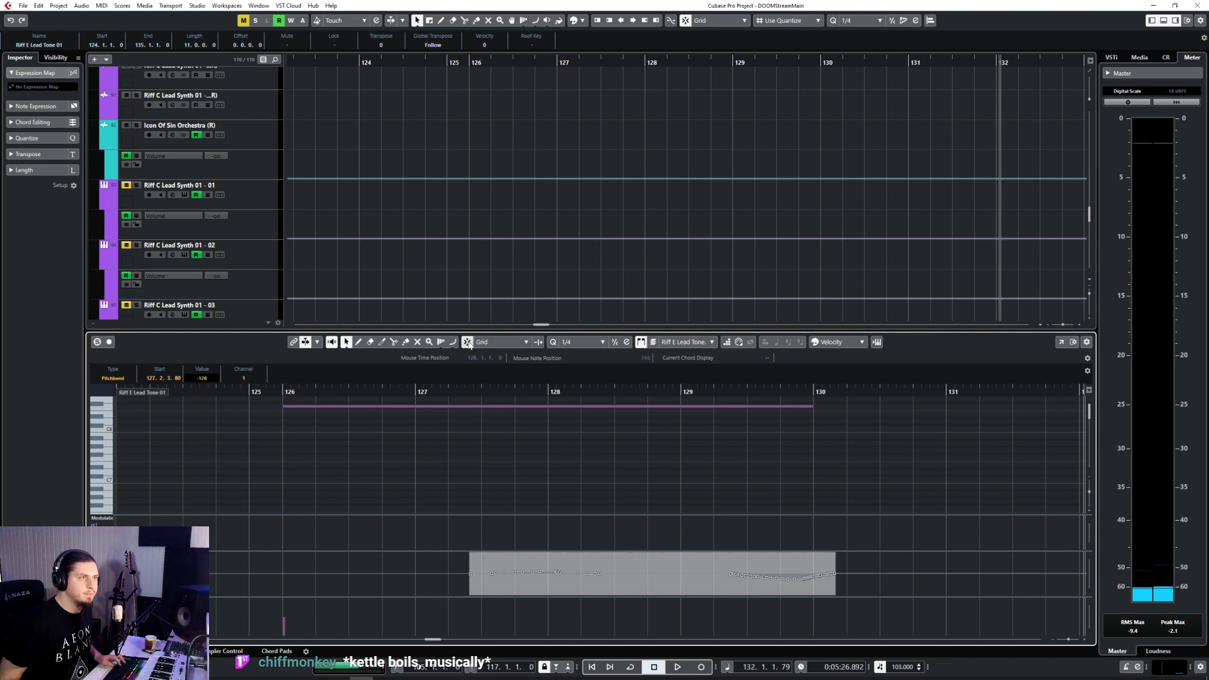
{"action": "left_click_drag", "start_coordinate": [471, 578], "coordinate": [449, 576]}
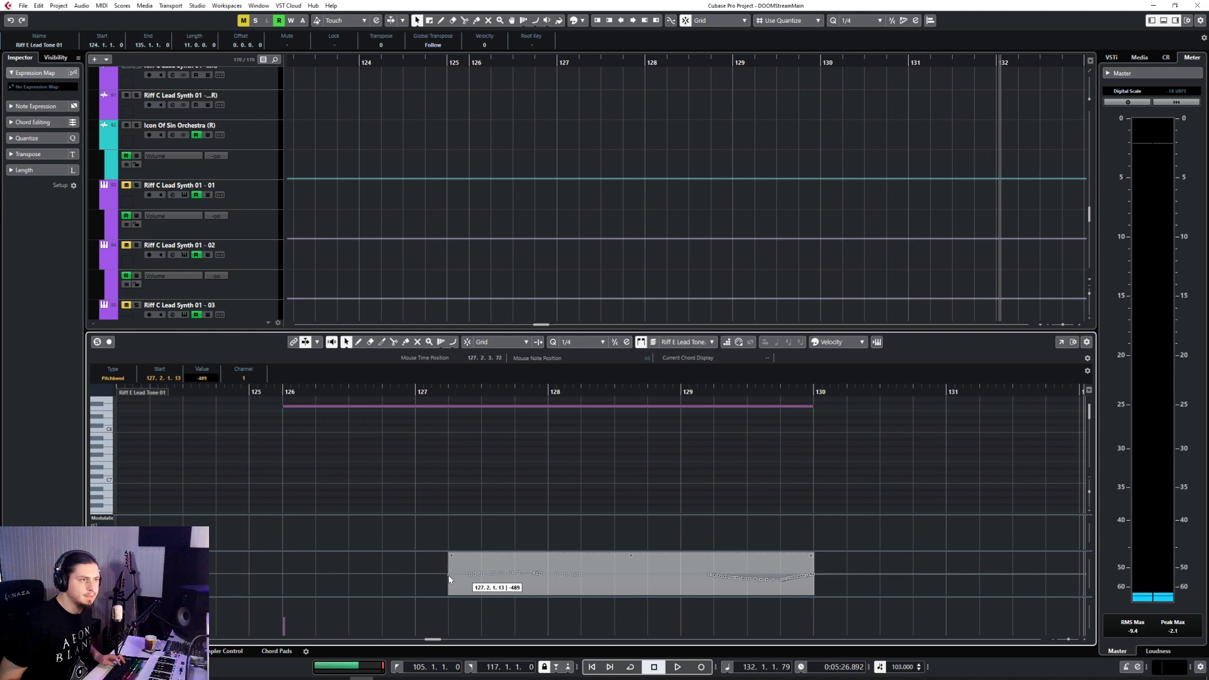
{"action": "left_click_drag", "start_coordinate": [450, 576], "coordinate": [450, 576]}
{"action": "key", "text": "ctrl+z"}
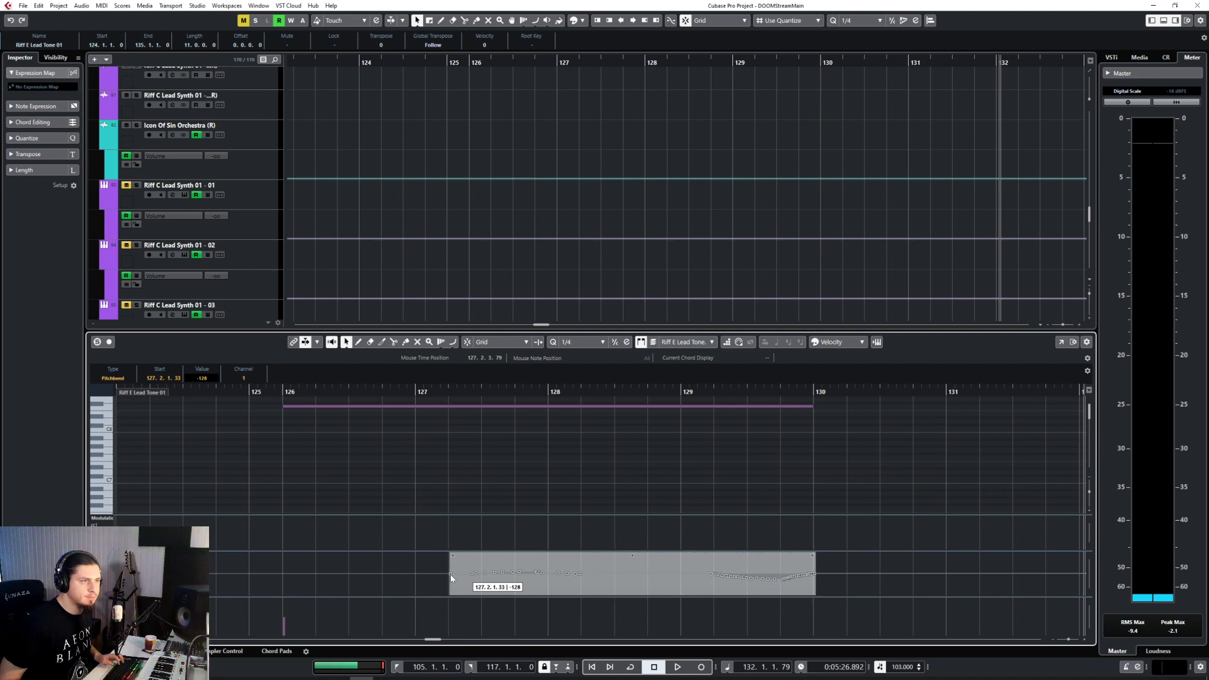
{"action": "left_click_drag", "start_coordinate": [450, 574], "coordinate": [450, 574]}
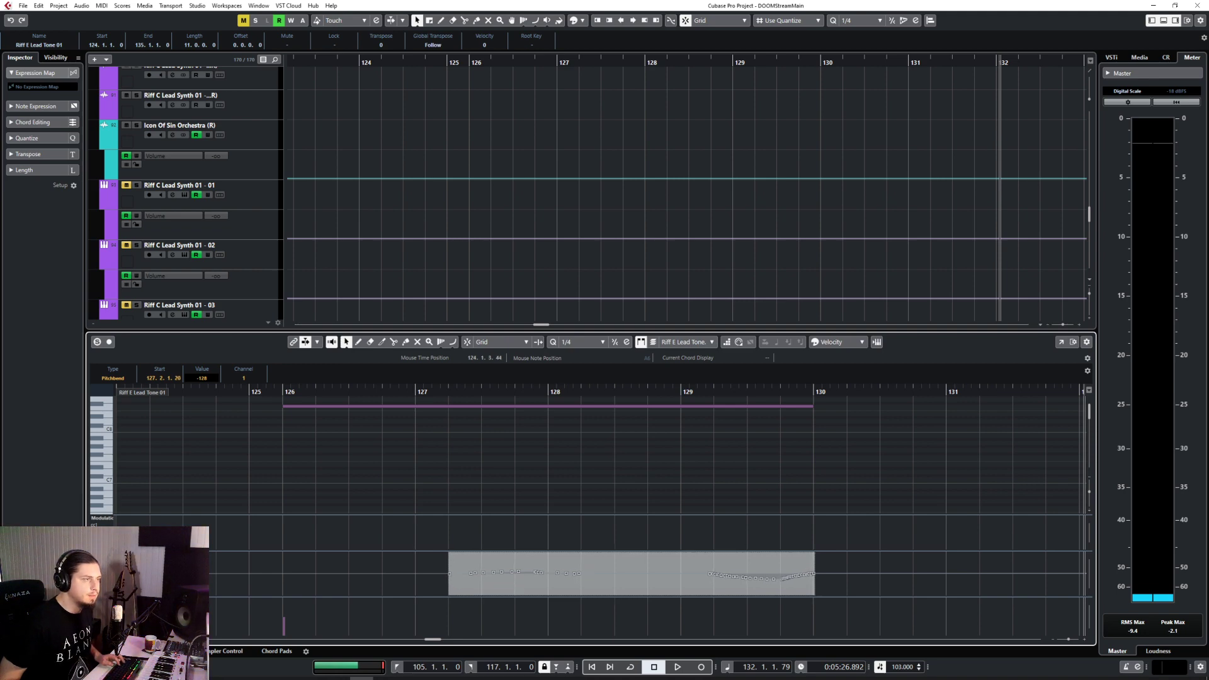
{"action": "key", "text": "Return"}
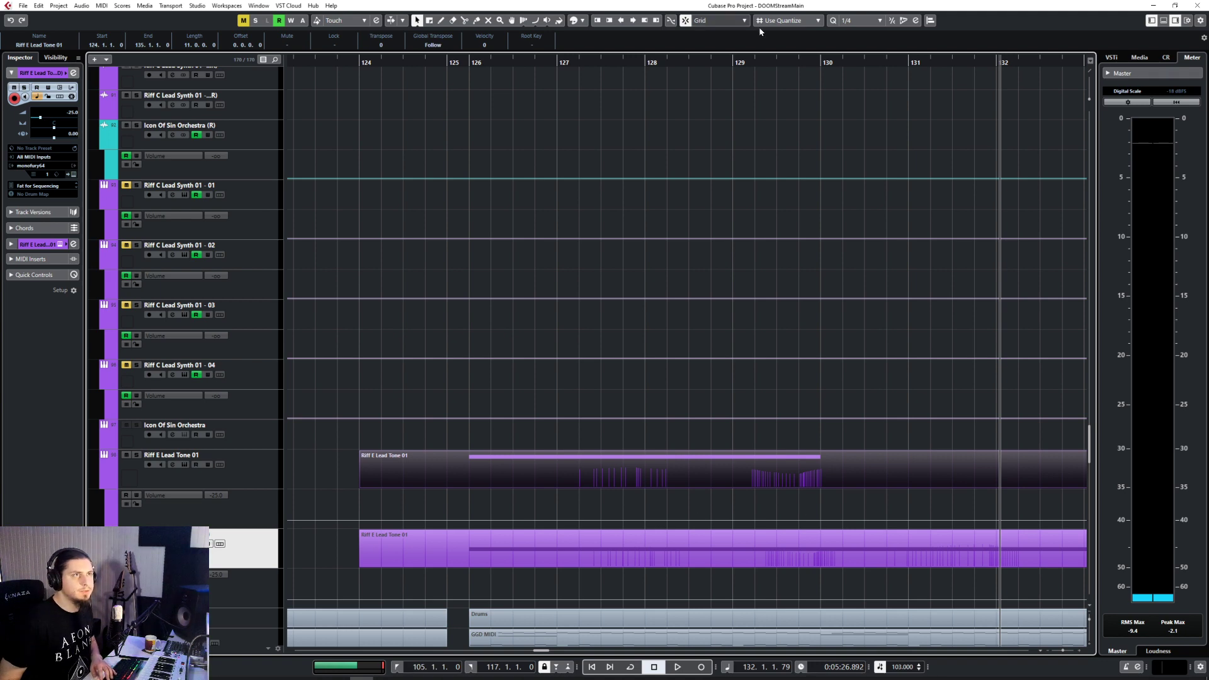
Step: Choose the Split tool for cutting the original Riff E Lead Tone 01 part past its shortened note
{"action": "right_click", "coordinate": [866, 462]}
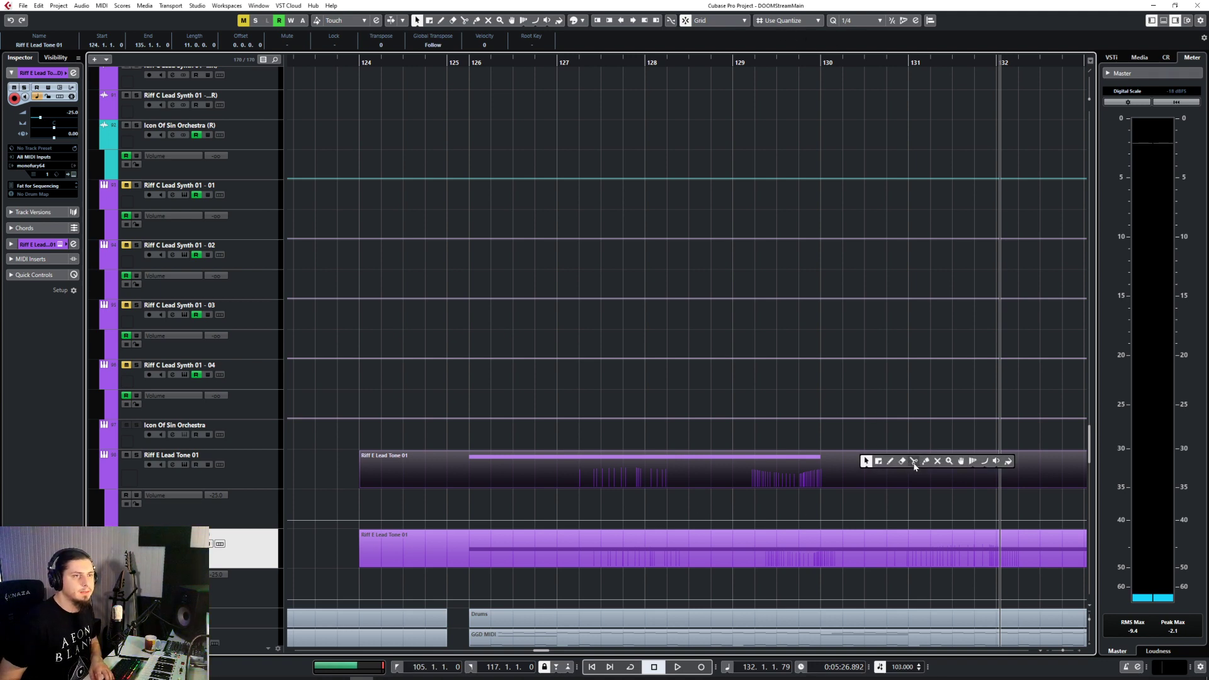
Step: Split the upper Riff E Lead Tone 01 part at bar 130 and delete the portion after the cut
{"action": "left_click", "coordinate": [915, 463]}
{"action": "left_click", "coordinate": [823, 469]}
{"action": "key", "text": "1"}
{"action": "key", "text": "Delete"}
Step: Replace the part on the Riff E Lead Tone 01 (D) track with a copy of the trimmed upper part at bar 124
{"action": "left_click", "coordinate": [827, 558]}
{"action": "key", "text": "Delete"}
{"action": "left_click", "coordinate": [699, 484]}
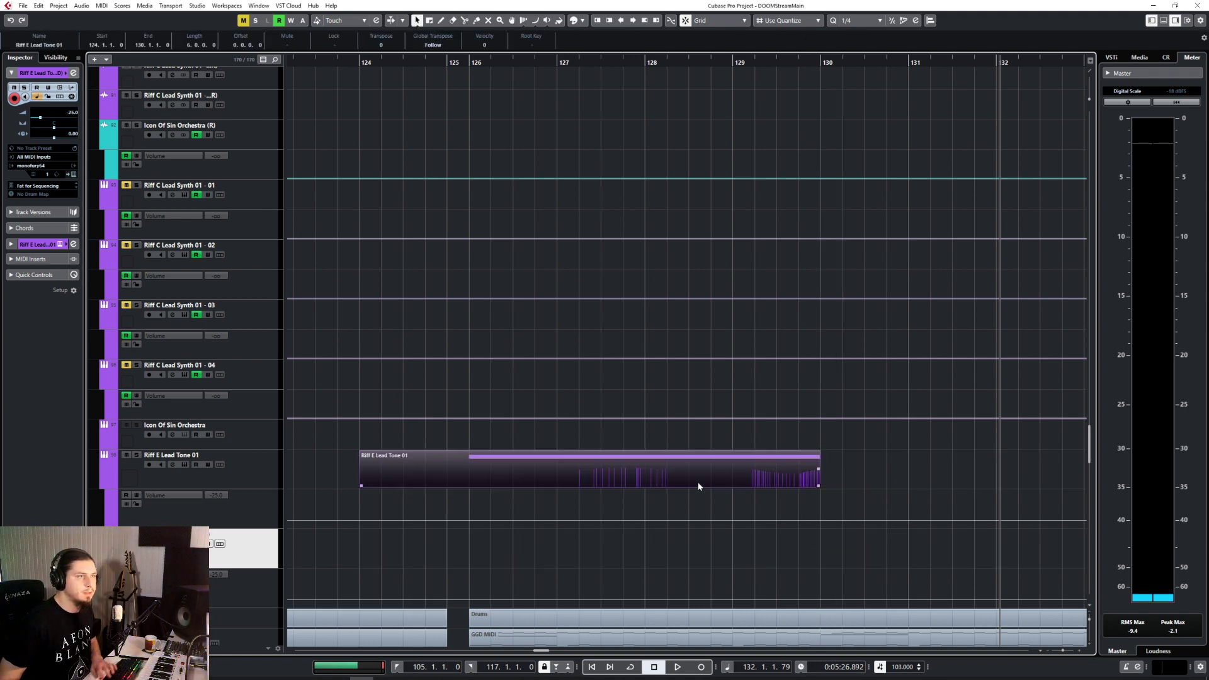
{"action": "left_click", "coordinate": [360, 60]}
{"action": "key", "text": "ctrl+v"}
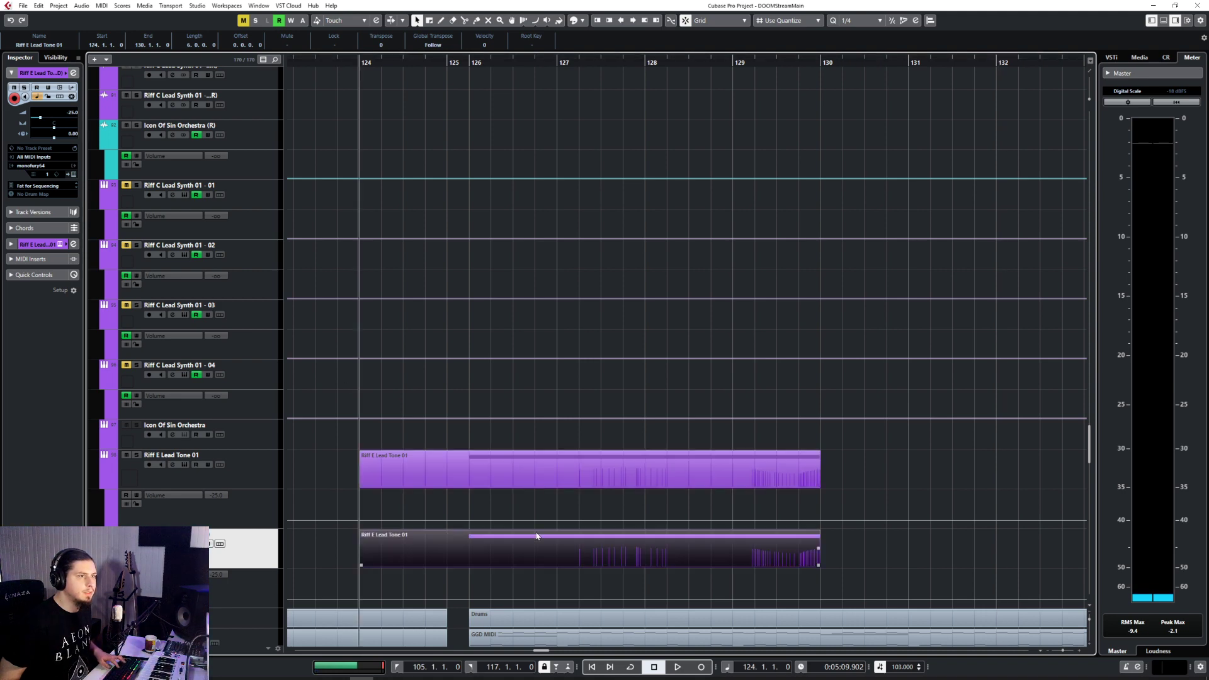
Step: Transpose the long note in the Riff E Lead Tone 01 (D) part down one octave and close the editor
{"action": "double_click", "coordinate": [540, 546]}
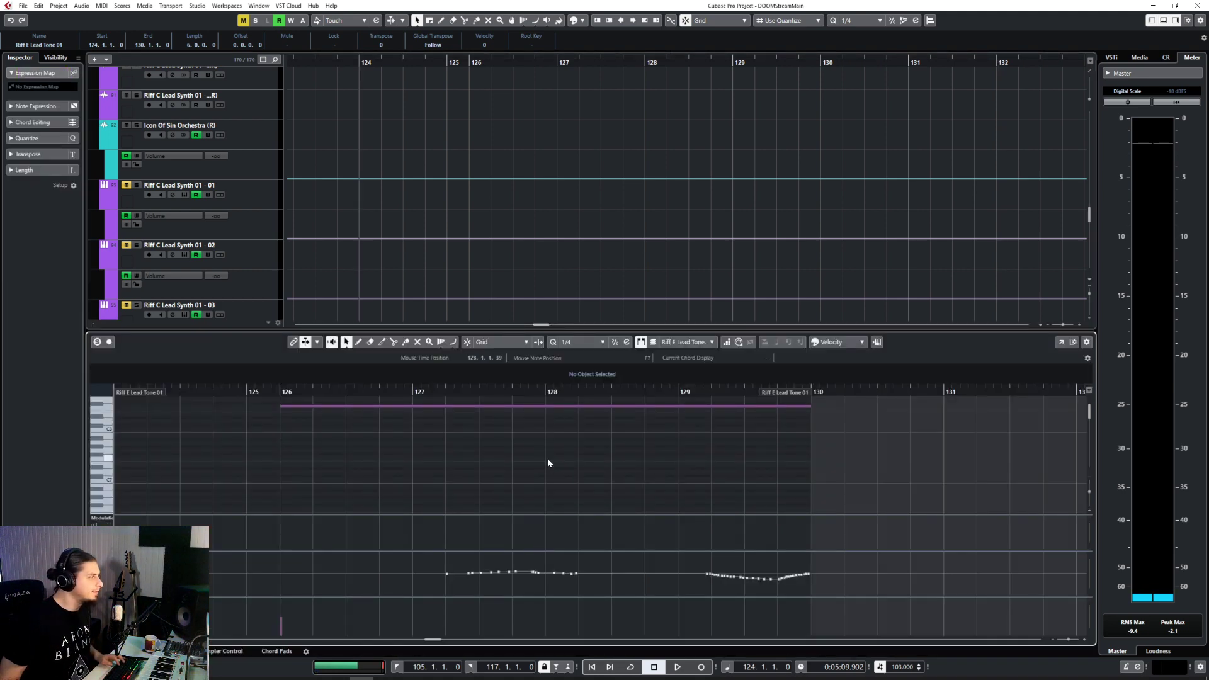
{"action": "left_click_drag", "start_coordinate": [273, 398], "coordinate": [326, 438]}
{"action": "key", "text": "shift+Down"}
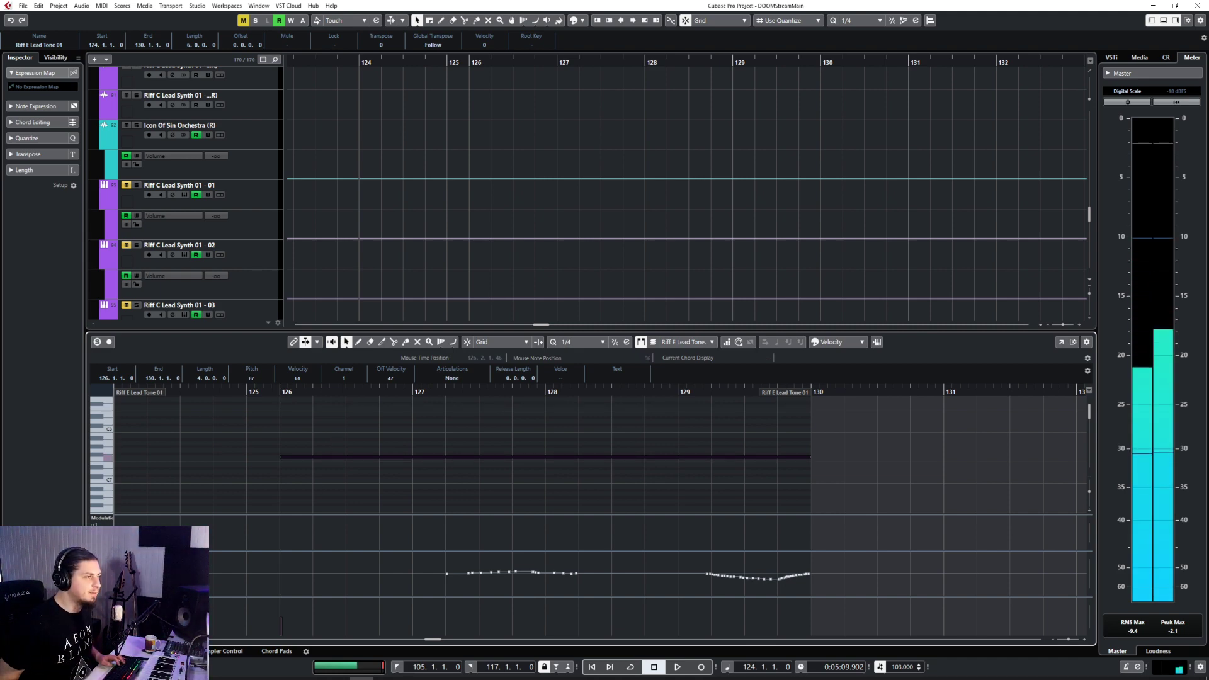
{"action": "left_click", "coordinate": [95, 651]}
Step: Solo both Riff E Lead Tone 01 tracks together with Ambiental Aggro Synth and play them from bar 124 past bar 130
{"action": "left_click", "coordinate": [256, 466]}
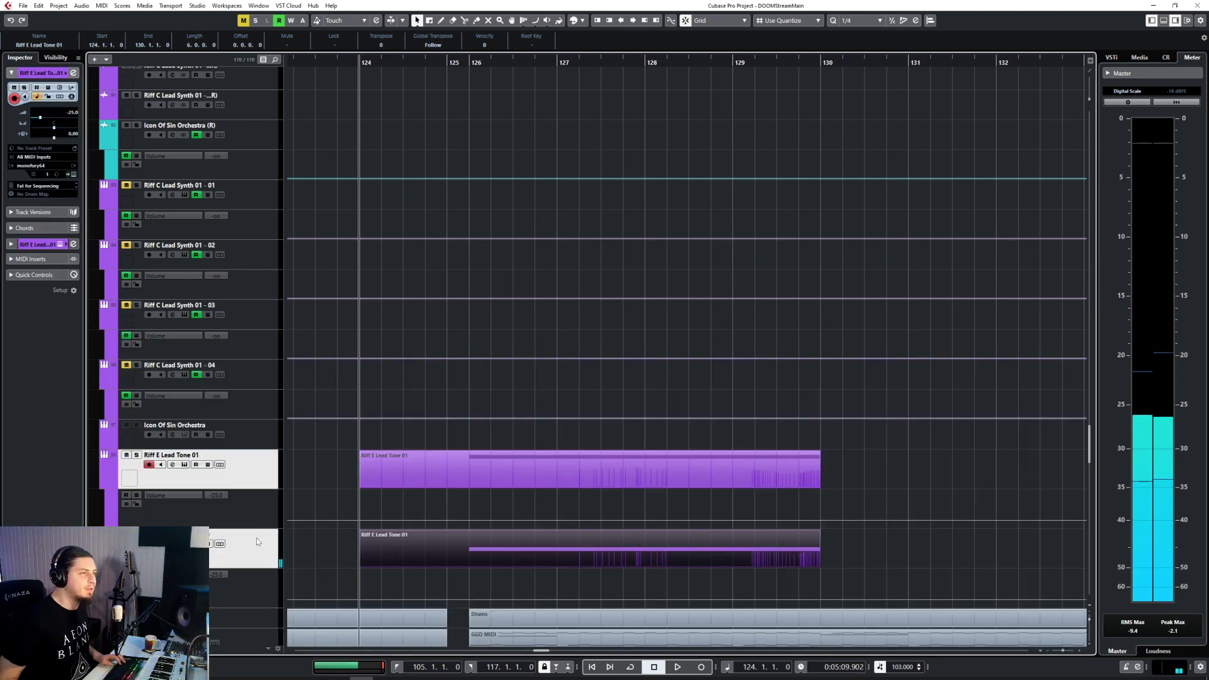
{"action": "scroll", "coordinate": [373, 577], "scroll_direction": "down", "scroll_amount": 4}
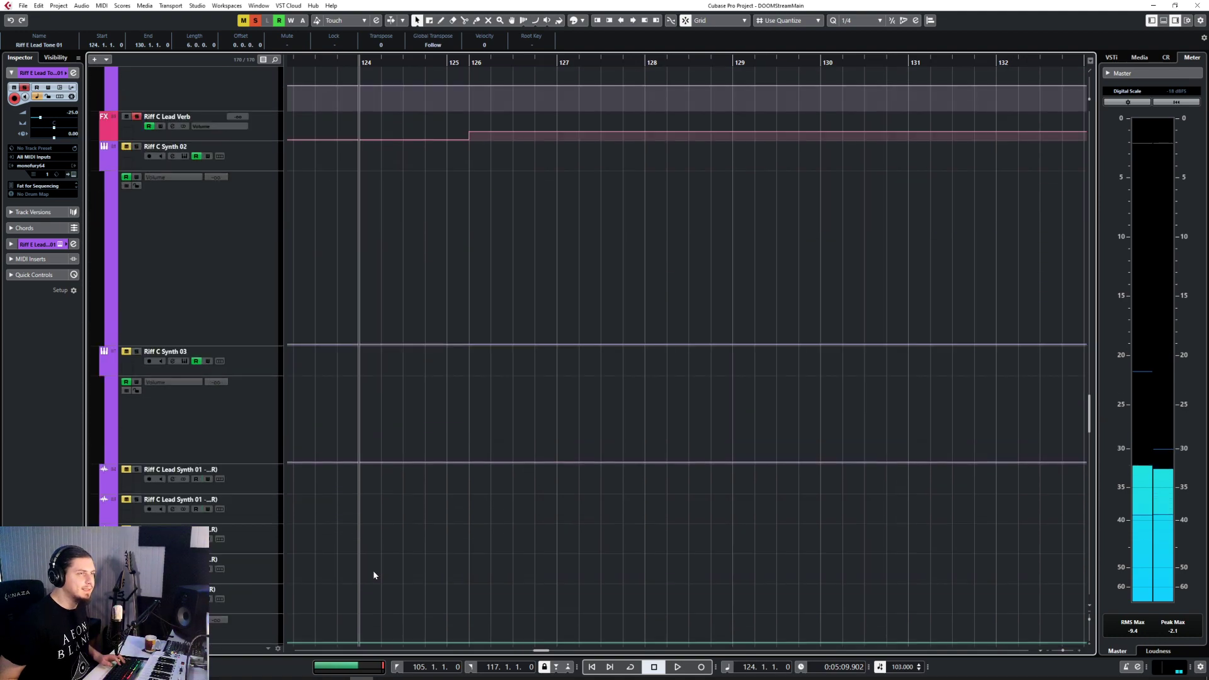
{"action": "scroll", "coordinate": [374, 575], "scroll_direction": "up", "scroll_amount": 8}
{"action": "scroll", "coordinate": [374, 573], "scroll_direction": "up", "scroll_amount": 2}
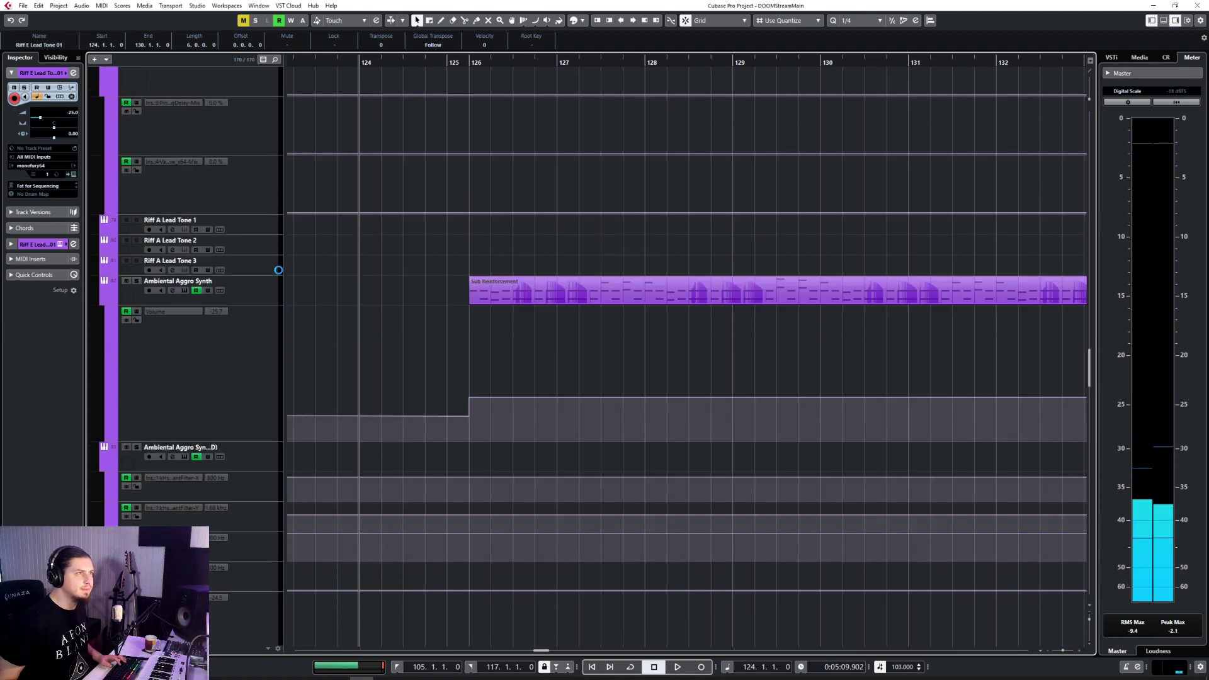
{"action": "left_click", "coordinate": [270, 291], "text": "ctrl"}
{"action": "key", "text": "s"}
{"action": "scroll", "coordinate": [417, 380], "scroll_direction": "down", "scroll_amount": 12}
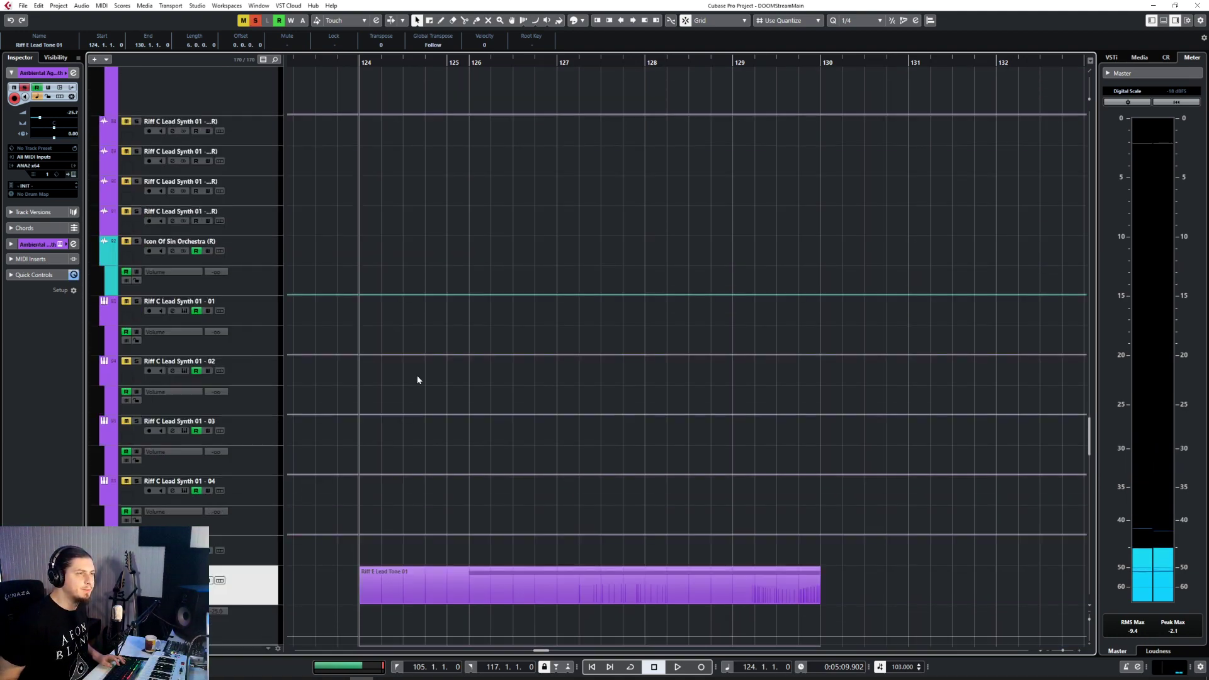
{"action": "scroll", "coordinate": [417, 379], "scroll_direction": "up", "scroll_amount": 3}
{"action": "key", "text": "space"}
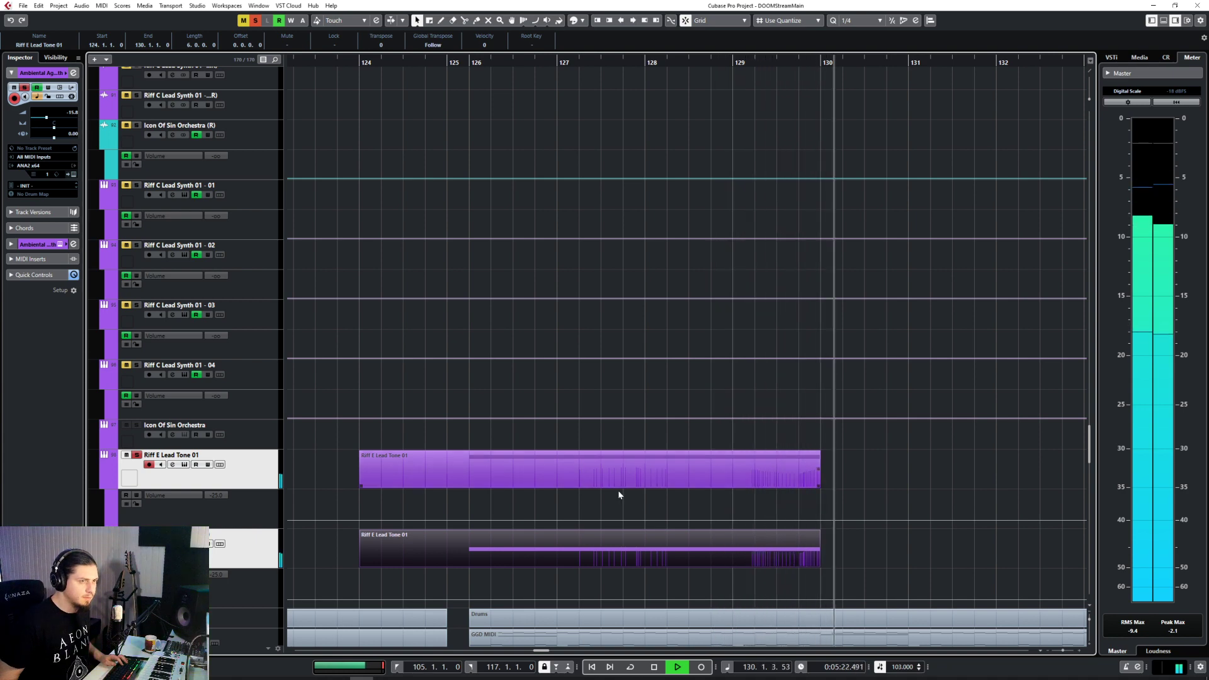
{"action": "key", "text": "space"}
Step: In the upper Riff E Lead Tone 01 part, delete the pitchbend points just after bar 128 and set the last point before it to 0
{"action": "left_click", "coordinate": [675, 485]}
{"action": "double_click", "coordinate": [628, 462]}
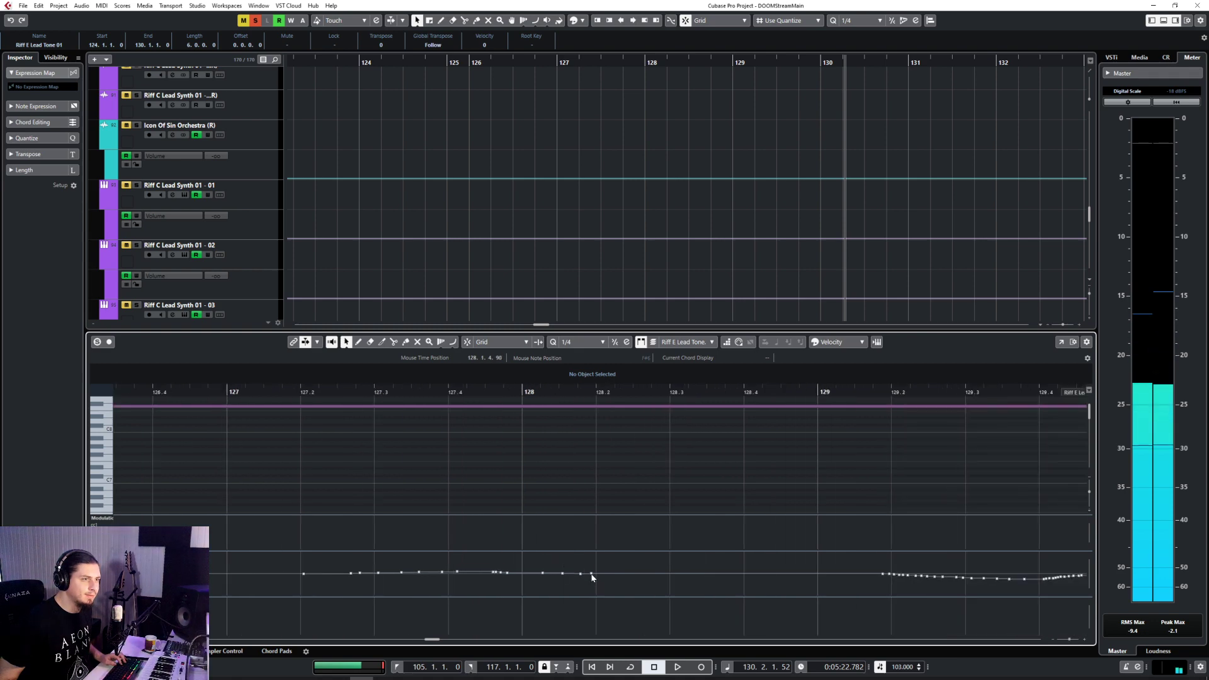
{"action": "left_click", "coordinate": [591, 575]}
{"action": "left_click_drag", "start_coordinate": [538, 566], "coordinate": [595, 589]}
{"action": "key", "text": "Delete"}
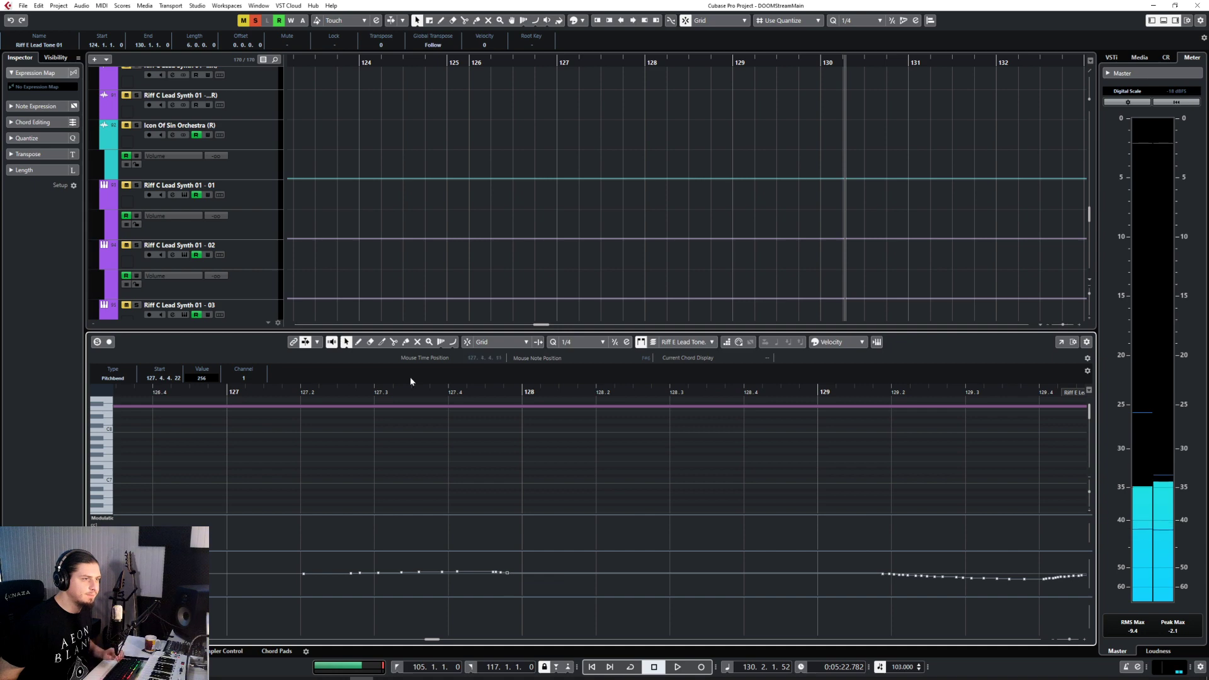
{"action": "left_click", "coordinate": [205, 380]}
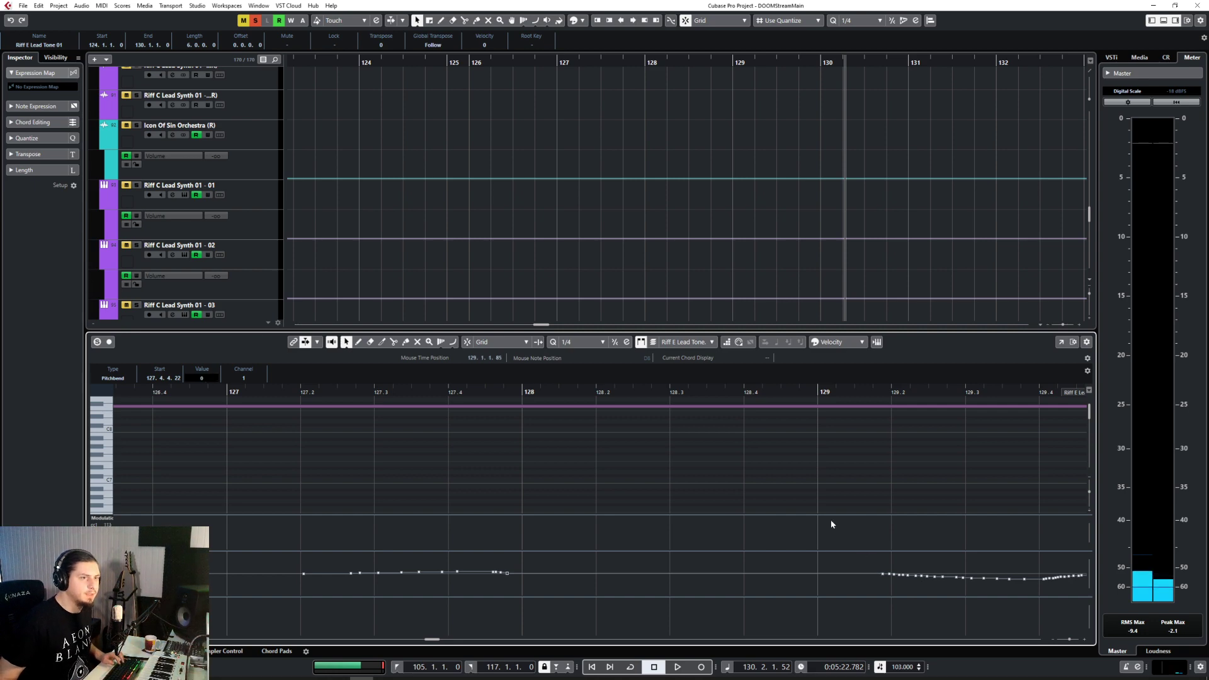
Step: Shift the pitchbend curve in bar 129 slightly forward so it starts at about 129.2 and ends at bar 130, and close the editor
{"action": "scroll", "coordinate": [832, 522], "scroll_direction": "down", "scroll_amount": 3}
{"action": "scroll", "coordinate": [831, 521], "scroll_direction": "right", "scroll_amount": 4}
{"action": "scroll", "coordinate": [596, 496], "scroll_direction": "up", "scroll_amount": 4}
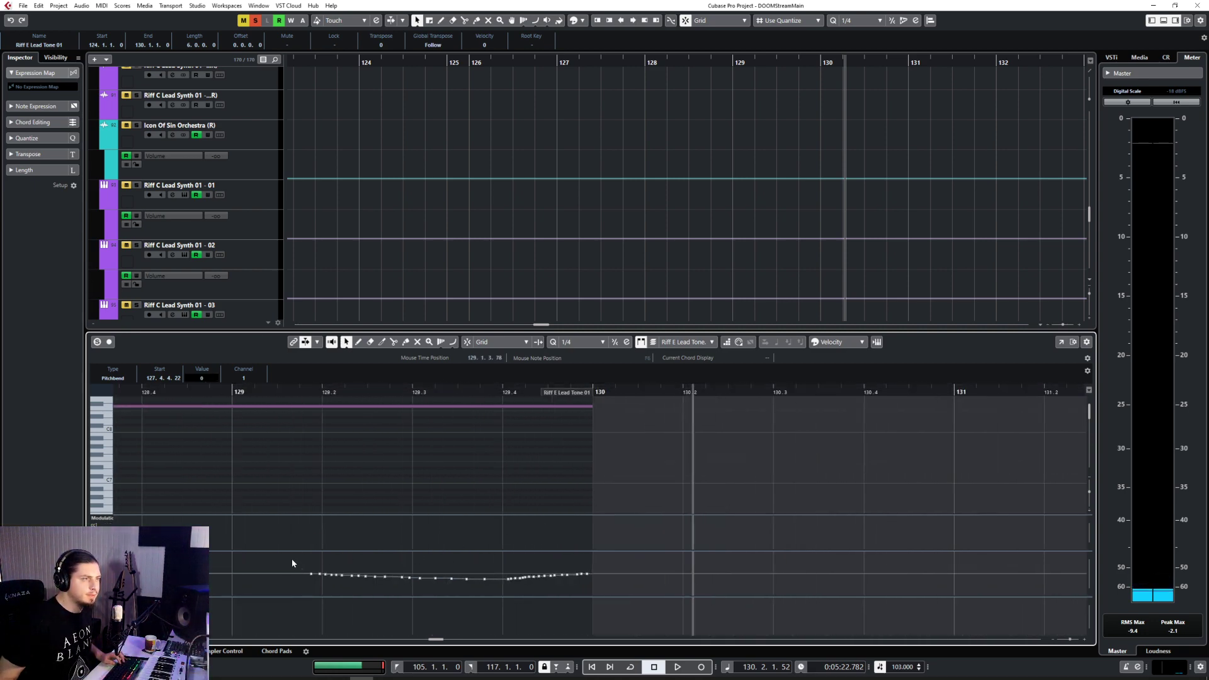
{"action": "left_click_drag", "start_coordinate": [292, 562], "coordinate": [637, 599]}
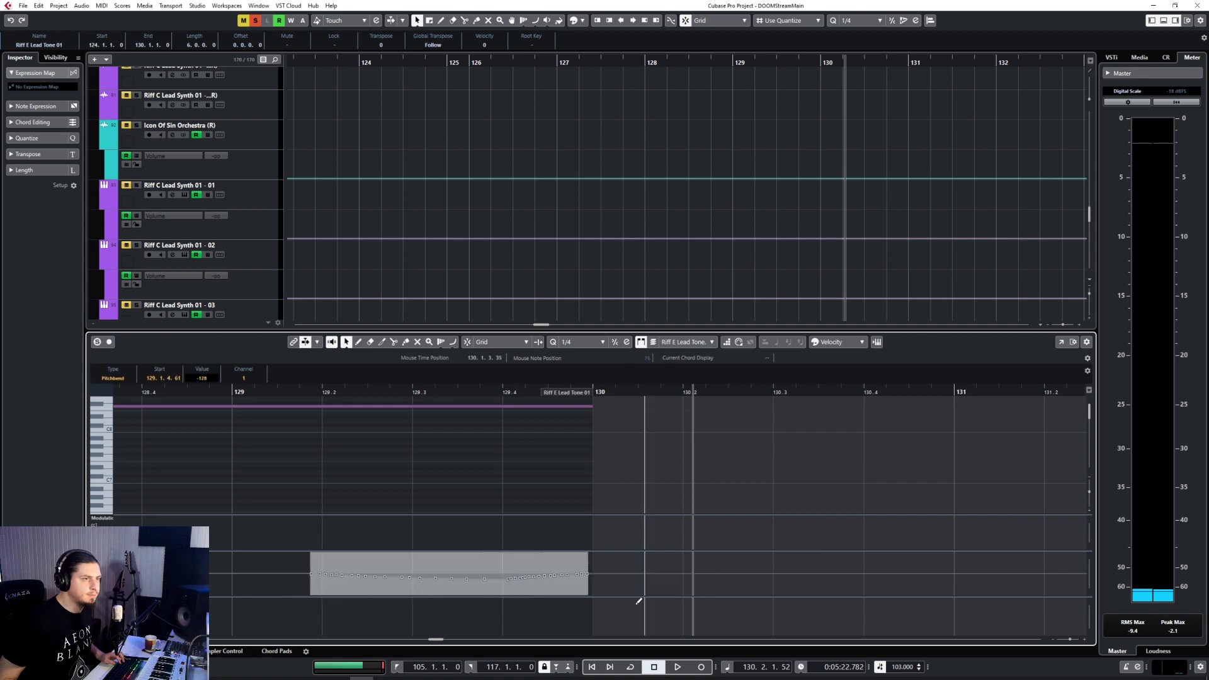
{"action": "left_click", "coordinate": [306, 570]}
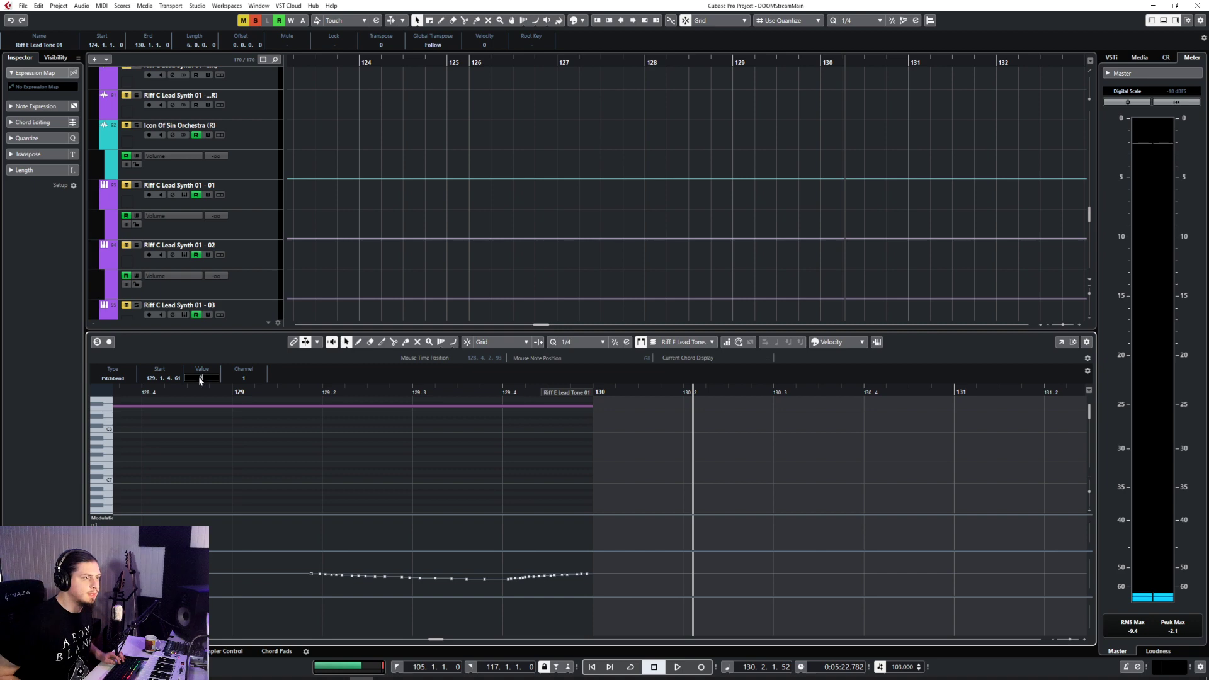
{"action": "left_click_drag", "start_coordinate": [297, 559], "coordinate": [678, 605]}
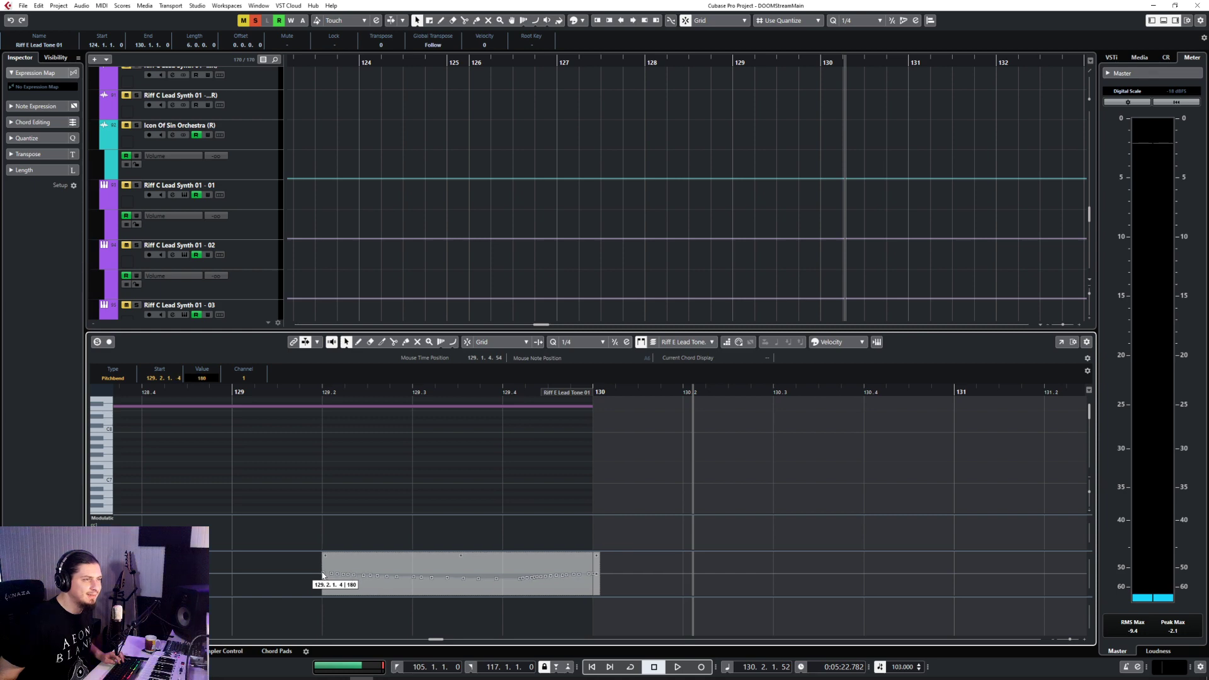
{"action": "left_click", "coordinate": [665, 559]}
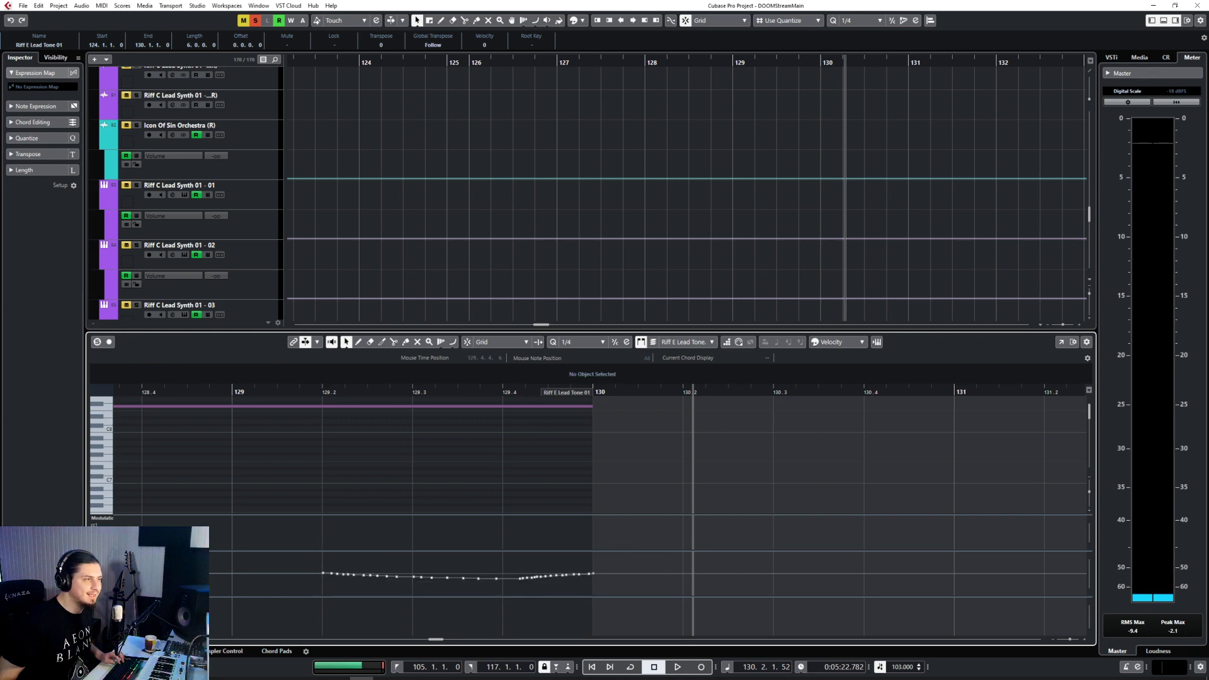
{"action": "key", "text": "Return"}
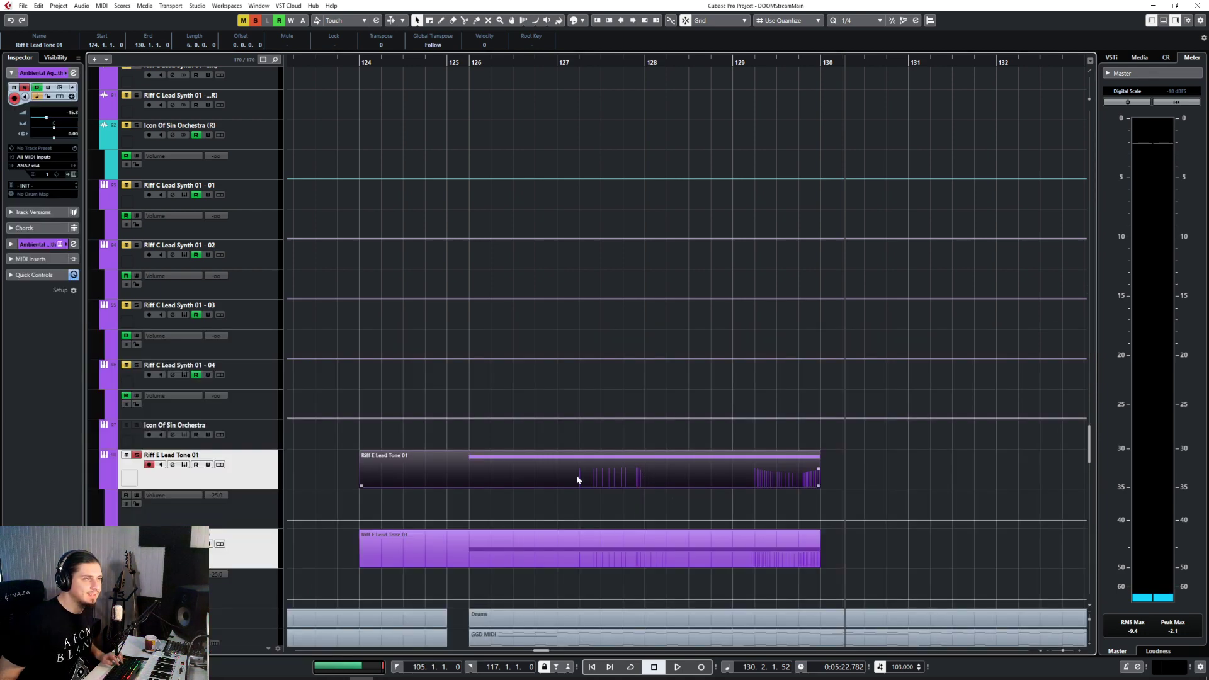
Step: Delete the part on the Riff E Lead Tone 01 (D) track and paste the pitchbend-edited part there at bar 124
{"action": "left_click", "coordinate": [526, 534]}
{"action": "key", "text": "Delete"}
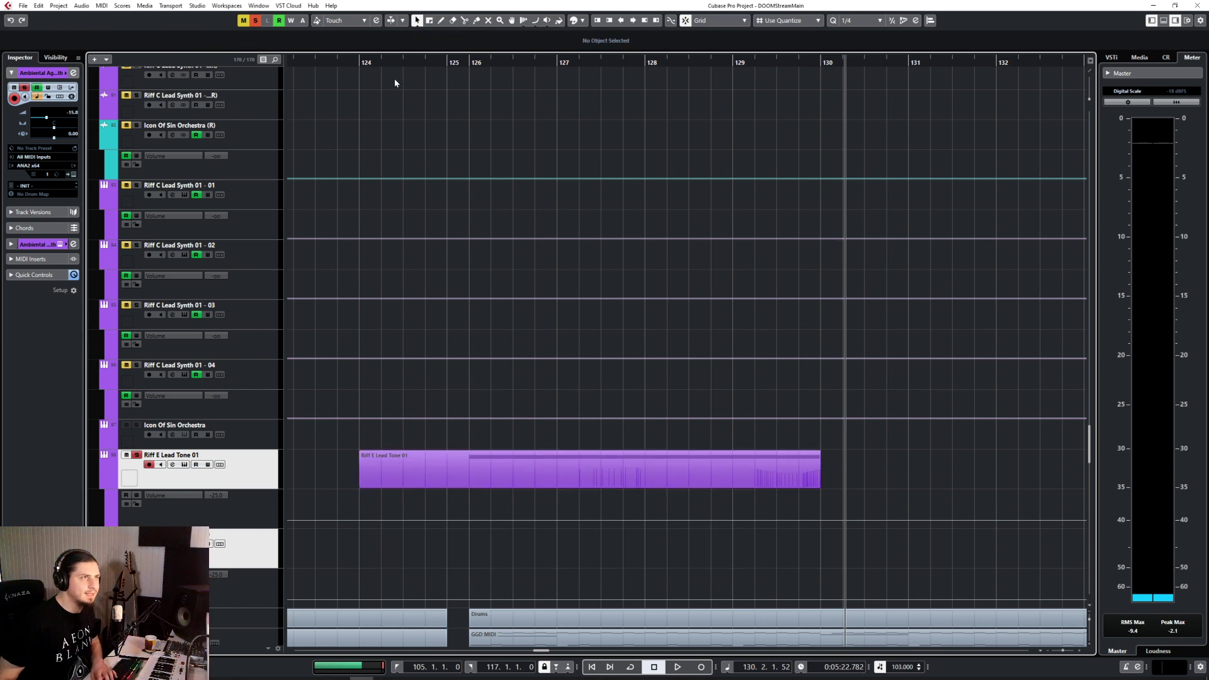
{"action": "left_click", "coordinate": [358, 61]}
{"action": "left_click", "coordinate": [267, 548]}
{"action": "key", "text": "ctrl+v"}
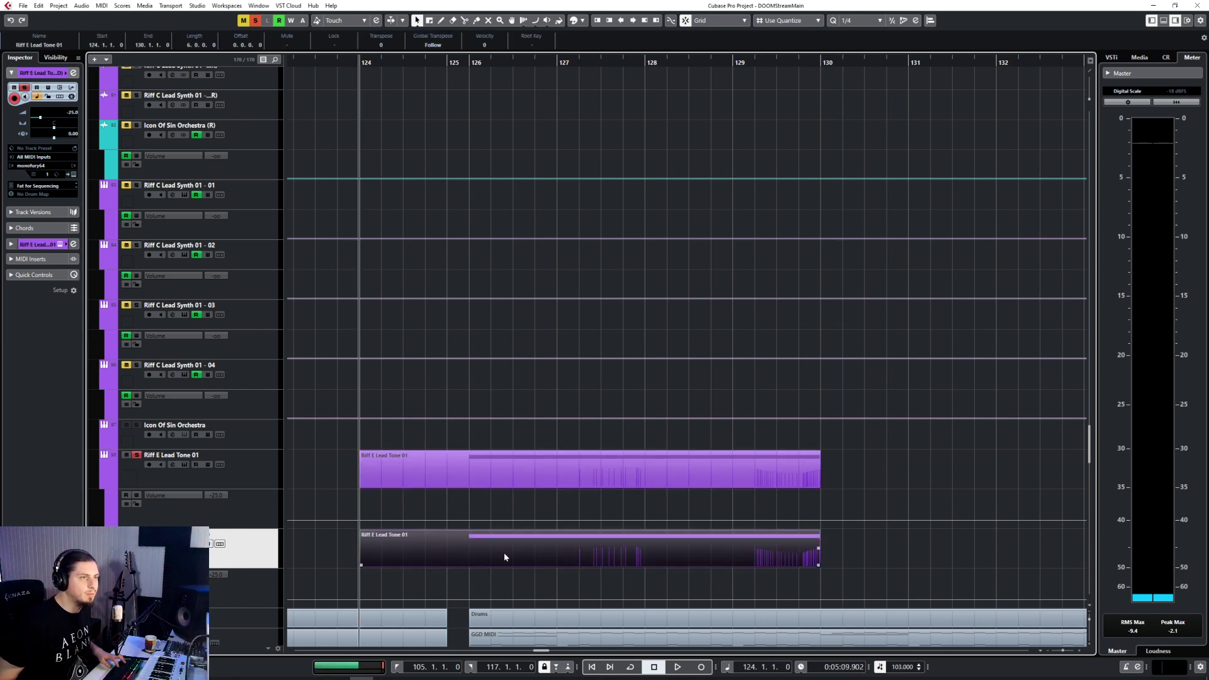
Step: Inspect both Riff E Lead Tone 01 parts together in the key editor and play them soloed from bar 124
{"action": "left_click", "coordinate": [524, 468], "text": "shift"}
{"action": "double_click", "coordinate": [500, 463]}
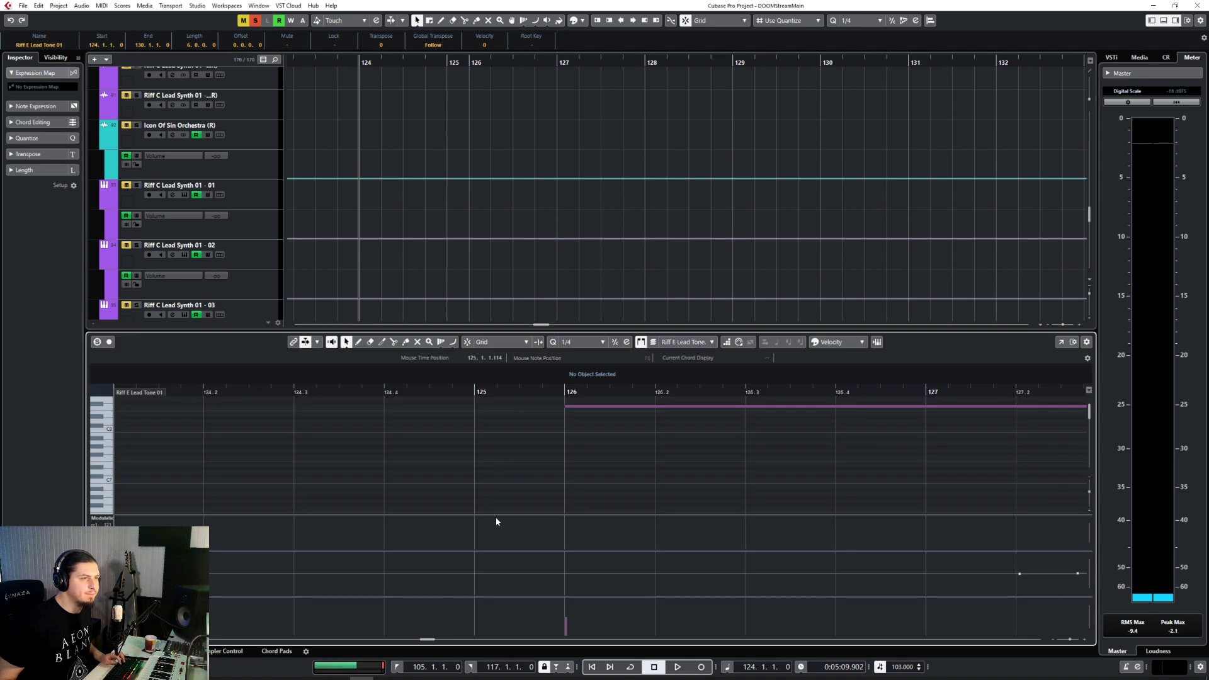
{"action": "scroll", "coordinate": [570, 479], "scroll_direction": "up", "scroll_amount": 3}
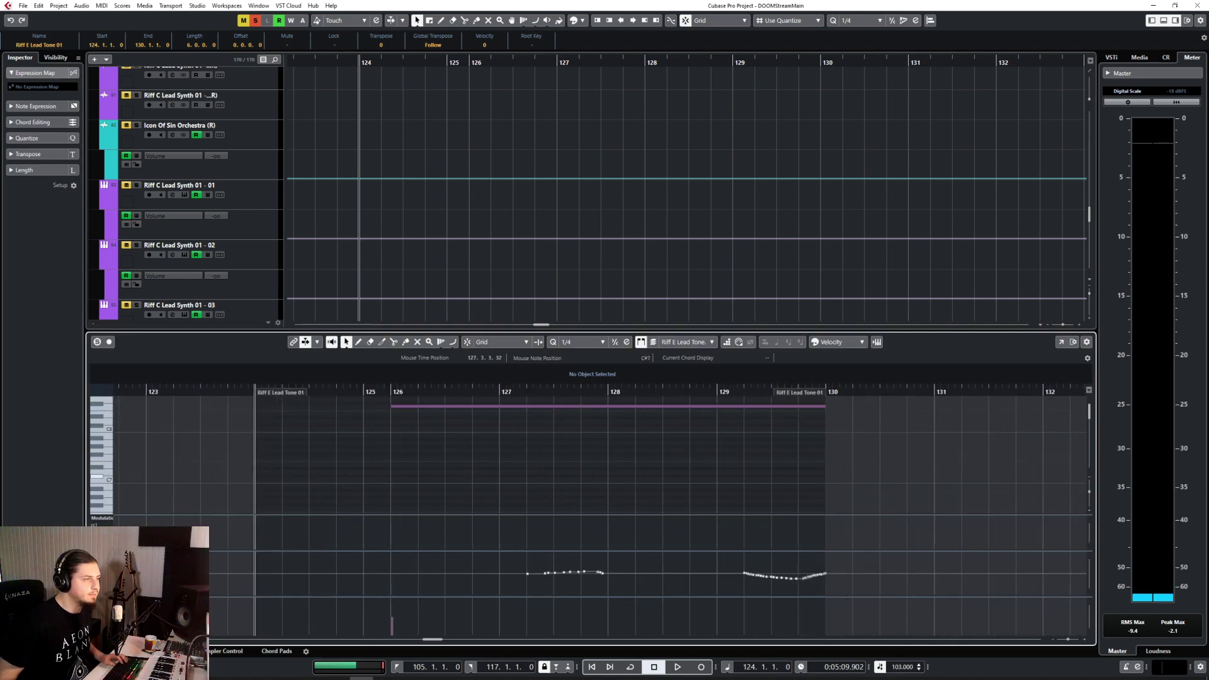
{"action": "key", "text": "ctrl+e"}
{"action": "key", "text": "space"}
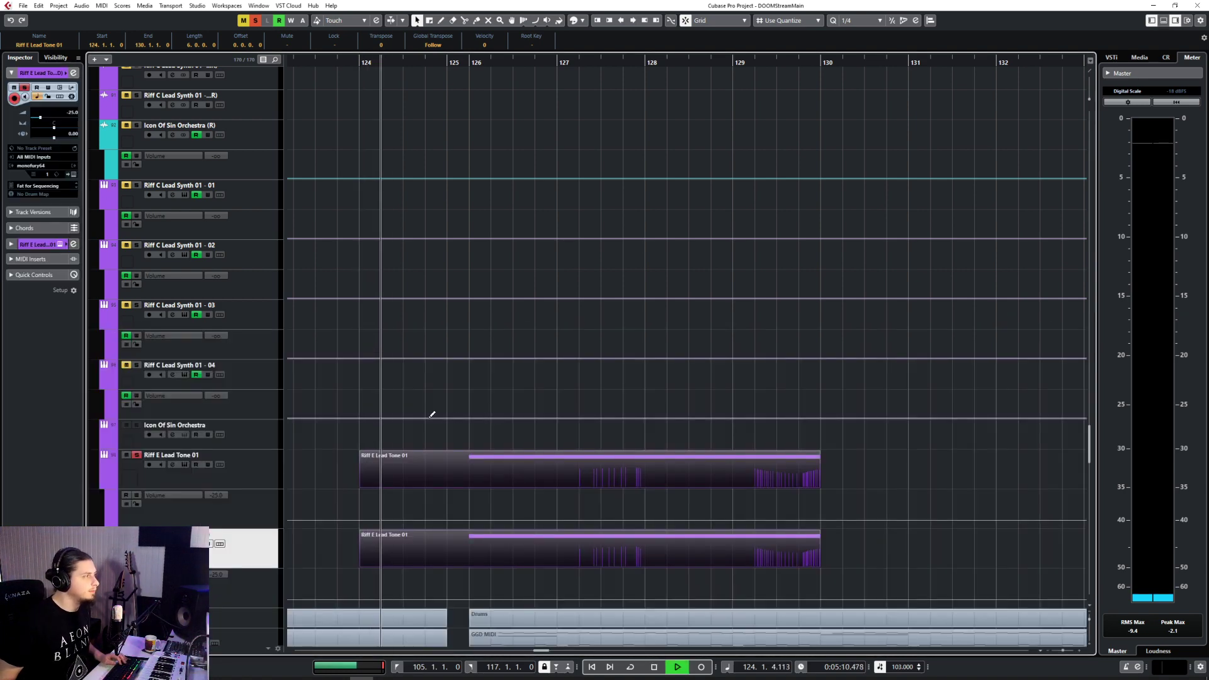
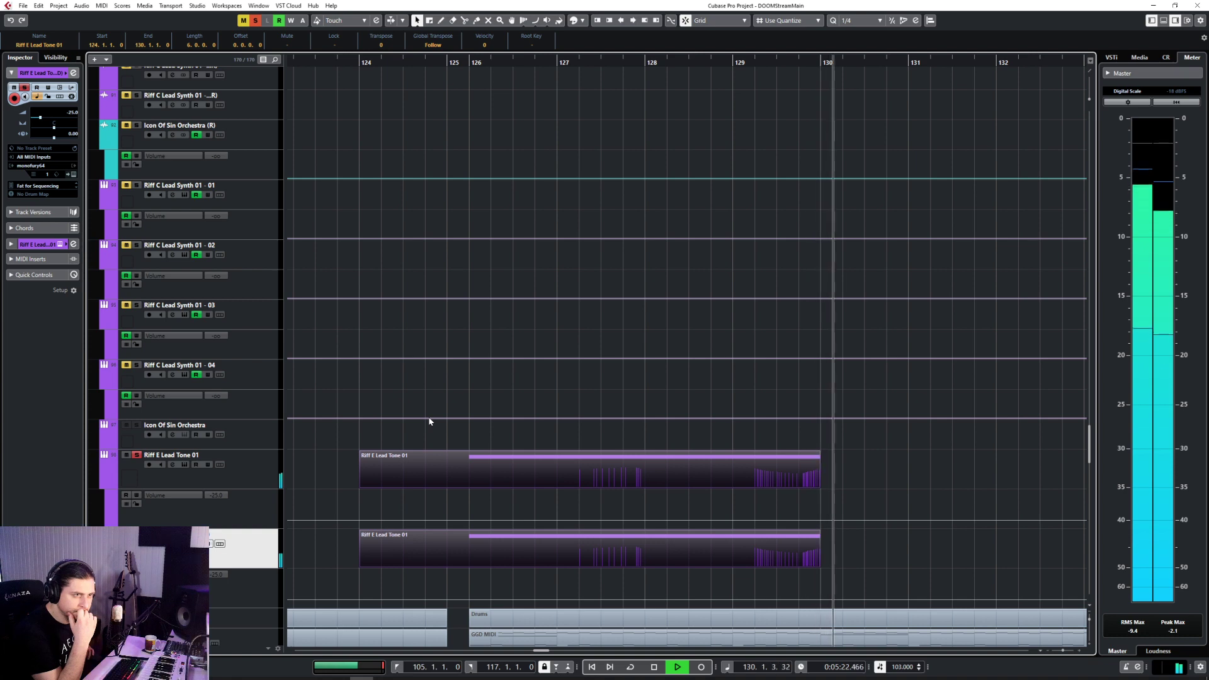
{"action": "key", "text": "space"}
Step: Turn off solo on both Riff E Lead Tone 01 tracks and the Ambiental Aggro Synth track
{"action": "left_click", "coordinate": [264, 471]}
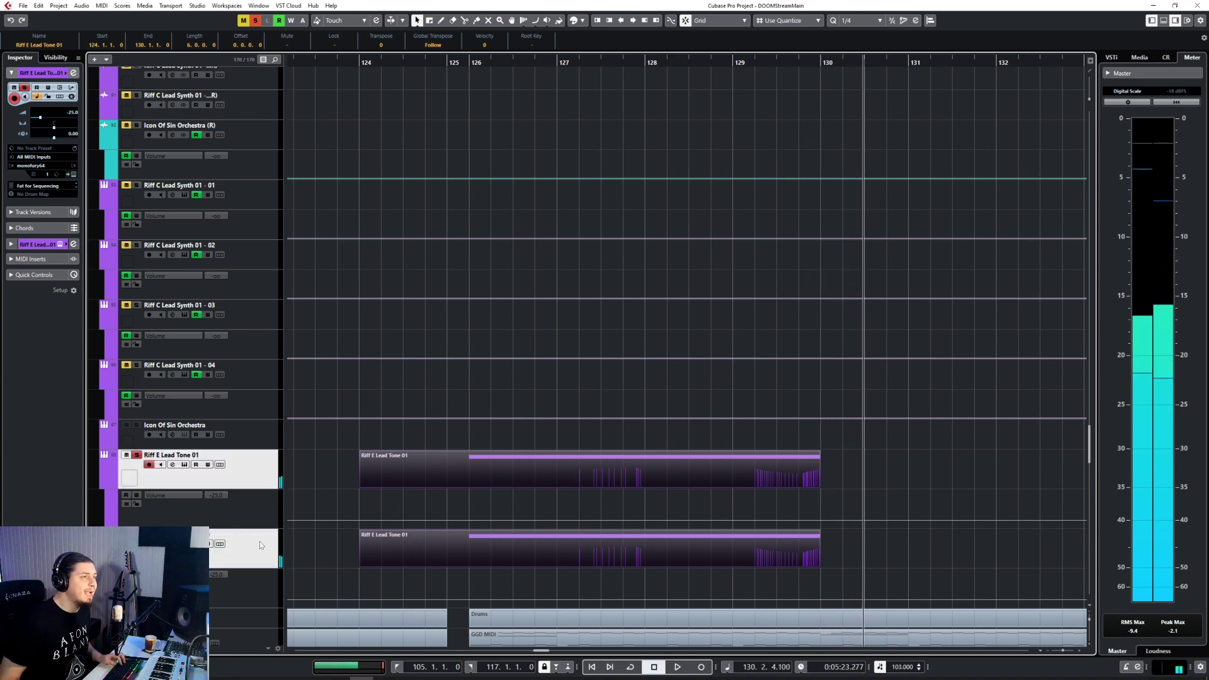
{"action": "scroll", "coordinate": [344, 494], "scroll_direction": "up", "scroll_amount": 15}
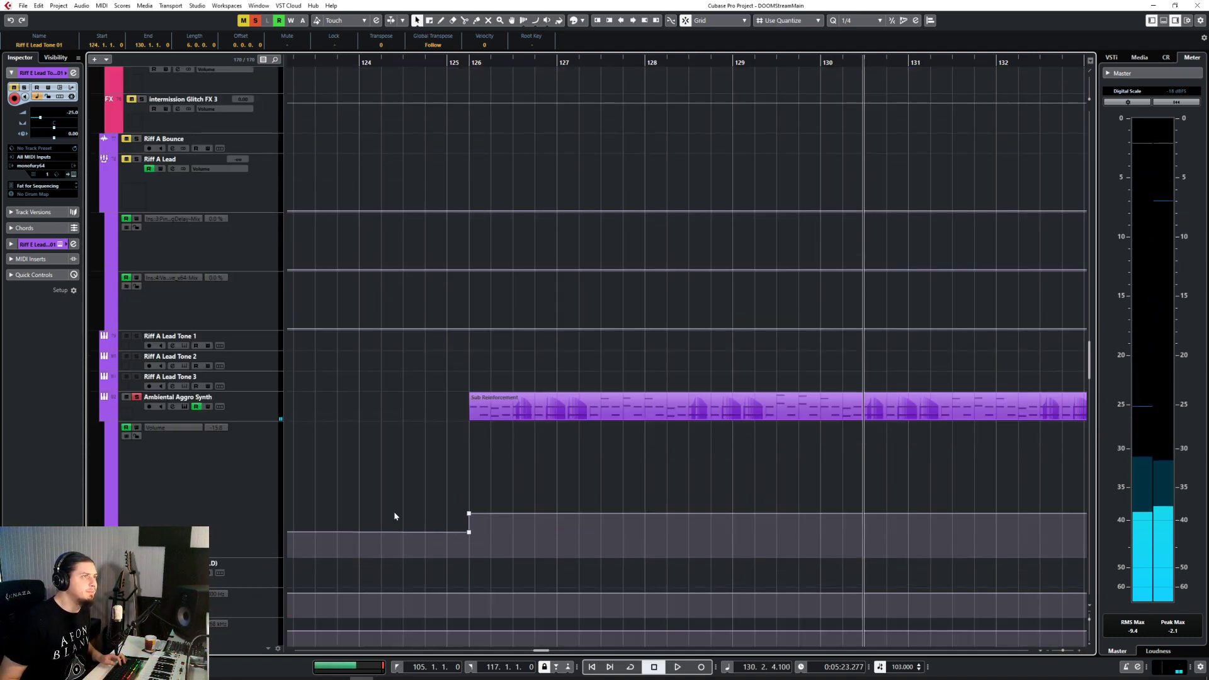
{"action": "left_click", "coordinate": [277, 410]}
Step: Trim the start of both Riff E Lead Tone 01 parts to bar 126
{"action": "scroll", "coordinate": [411, 414], "scroll_direction": "down", "scroll_amount": 5}
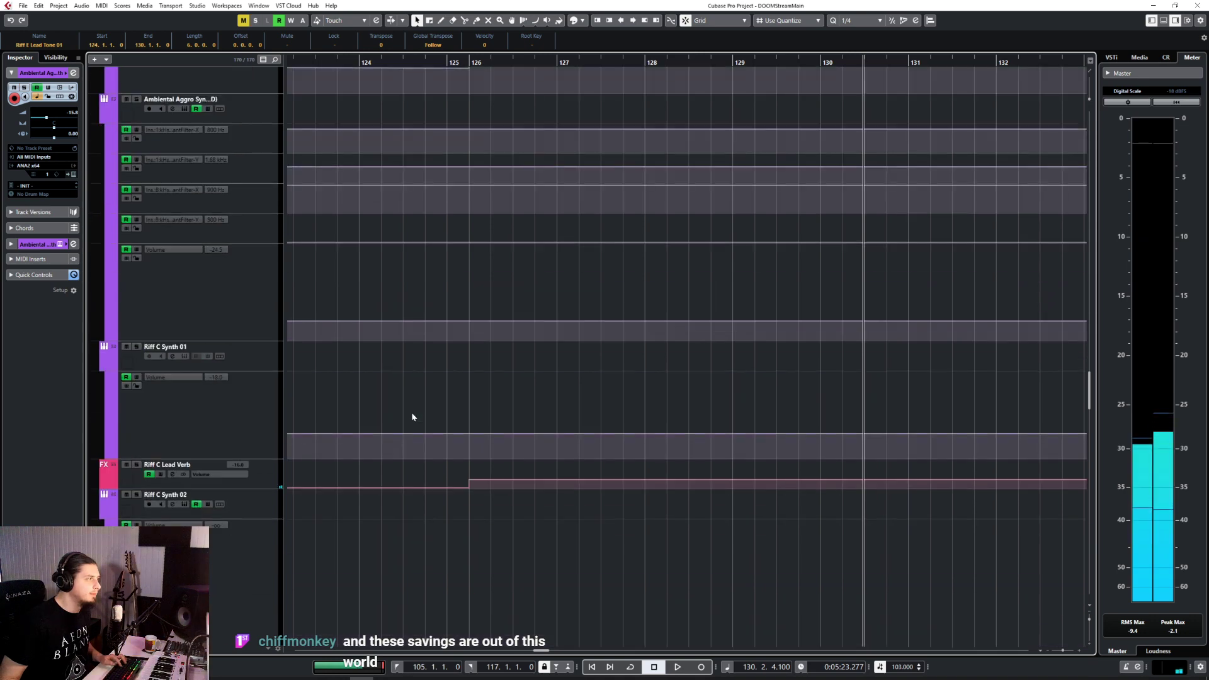
{"action": "scroll", "coordinate": [413, 417], "scroll_direction": "down", "scroll_amount": 4}
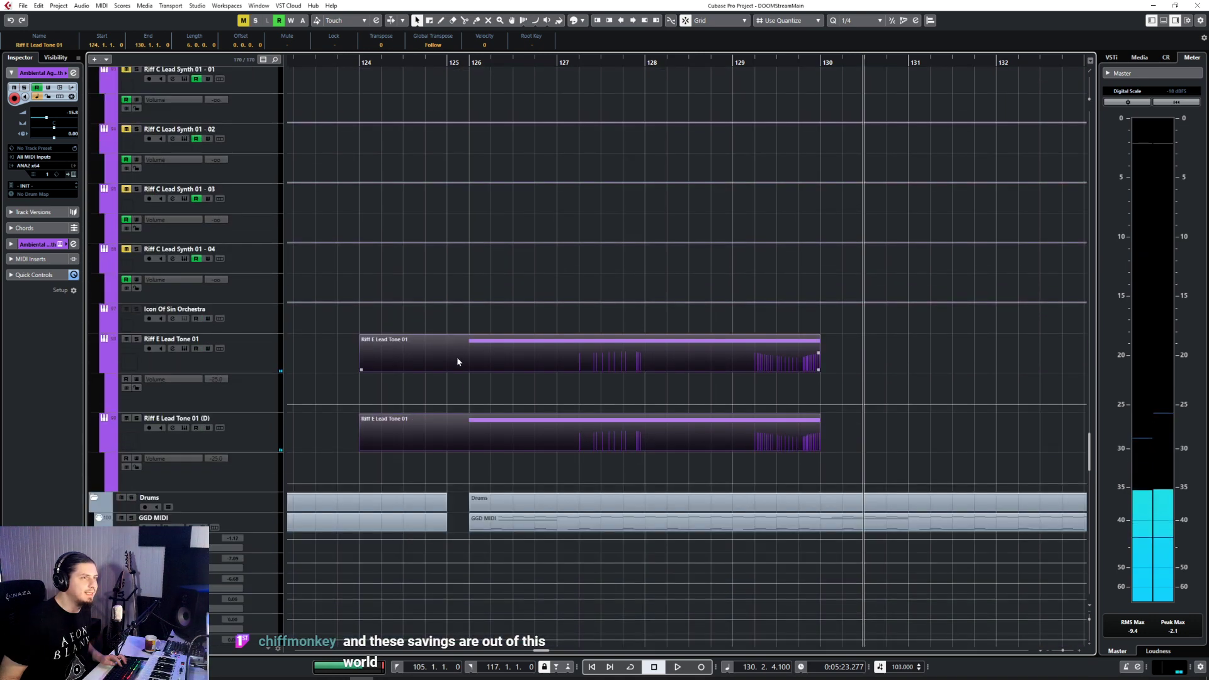
{"action": "left_click", "coordinate": [417, 417], "text": "shift"}
{"action": "left_click_drag", "start_coordinate": [357, 448], "coordinate": [470, 449]}
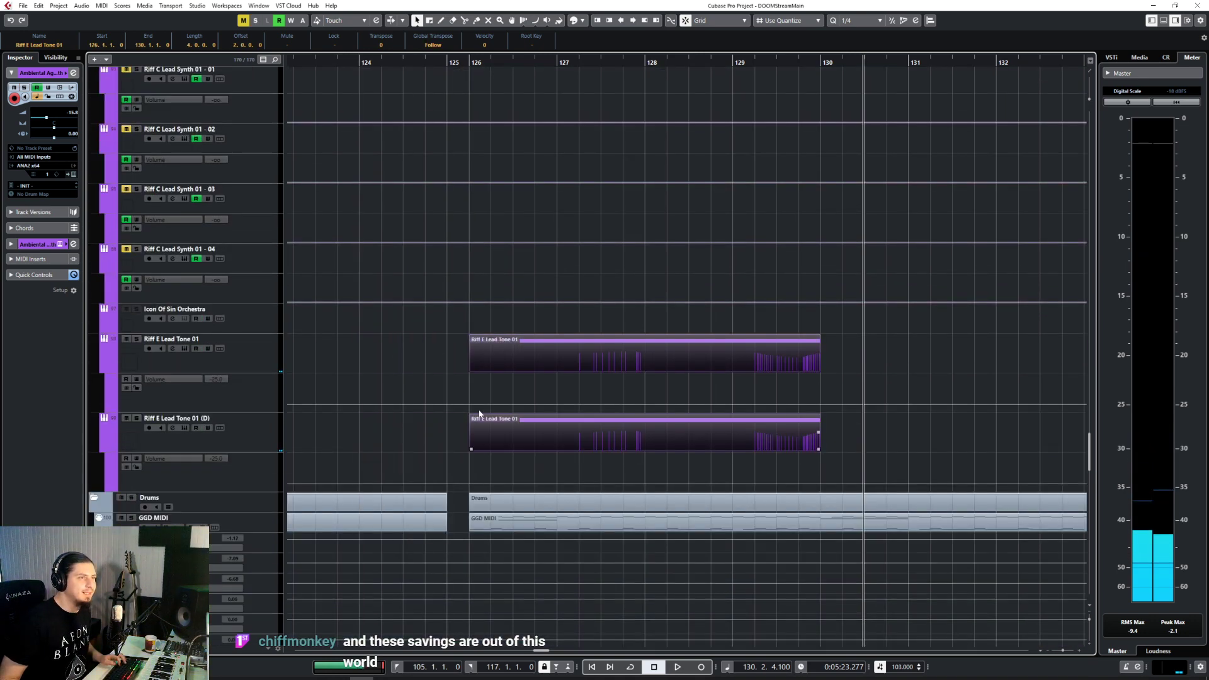
Step: Duplicate both trimmed Riff E Lead Tone 01 parts so the copies start at bar 130
{"action": "left_click", "coordinate": [487, 419], "text": "shift"}
{"action": "left_click", "coordinate": [487, 418], "text": "shift"}
{"action": "left_click", "coordinate": [252, 359]}
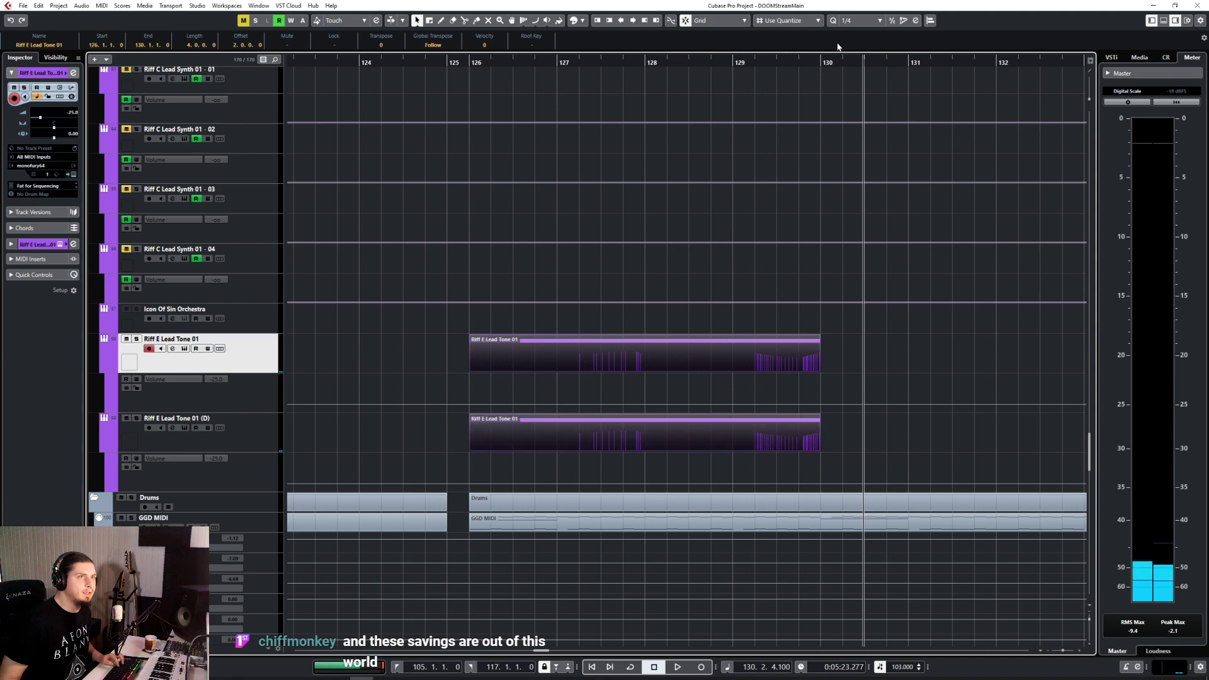
{"action": "key", "text": "ctrl+d"}
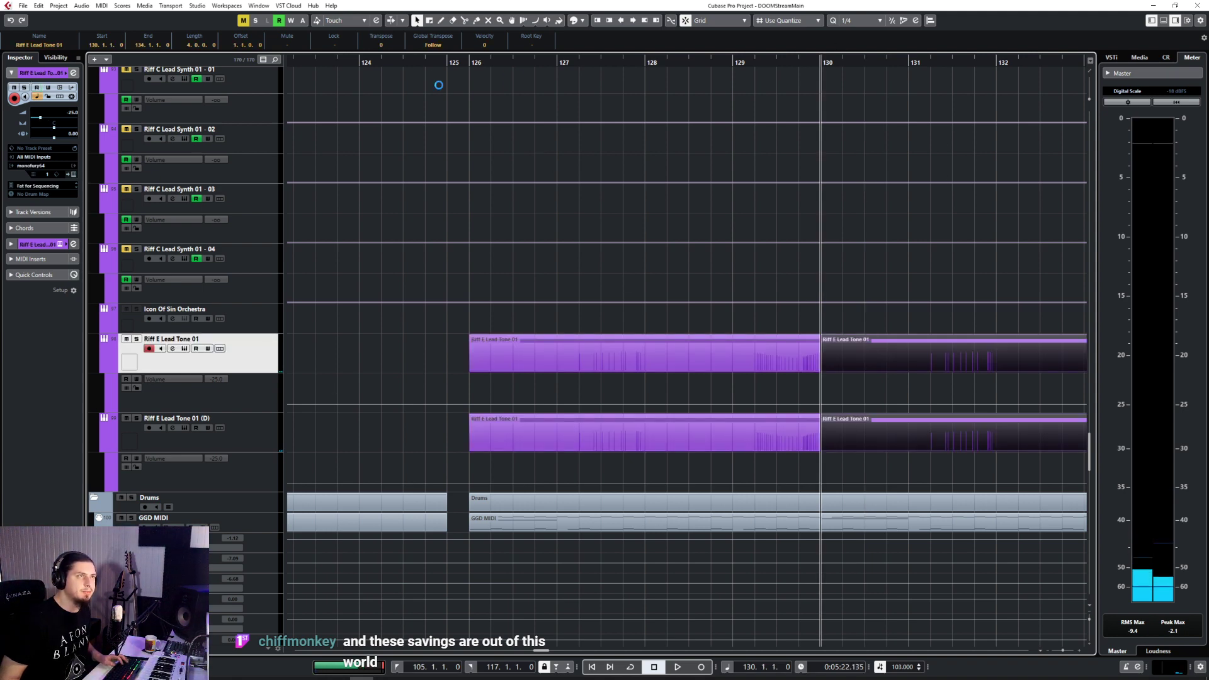
Step: Play the full mix from bar 124 to hear the lead parts in context
{"action": "left_click", "coordinate": [405, 63]}
{"action": "left_click", "coordinate": [355, 63]}
{"action": "key", "text": "space"}
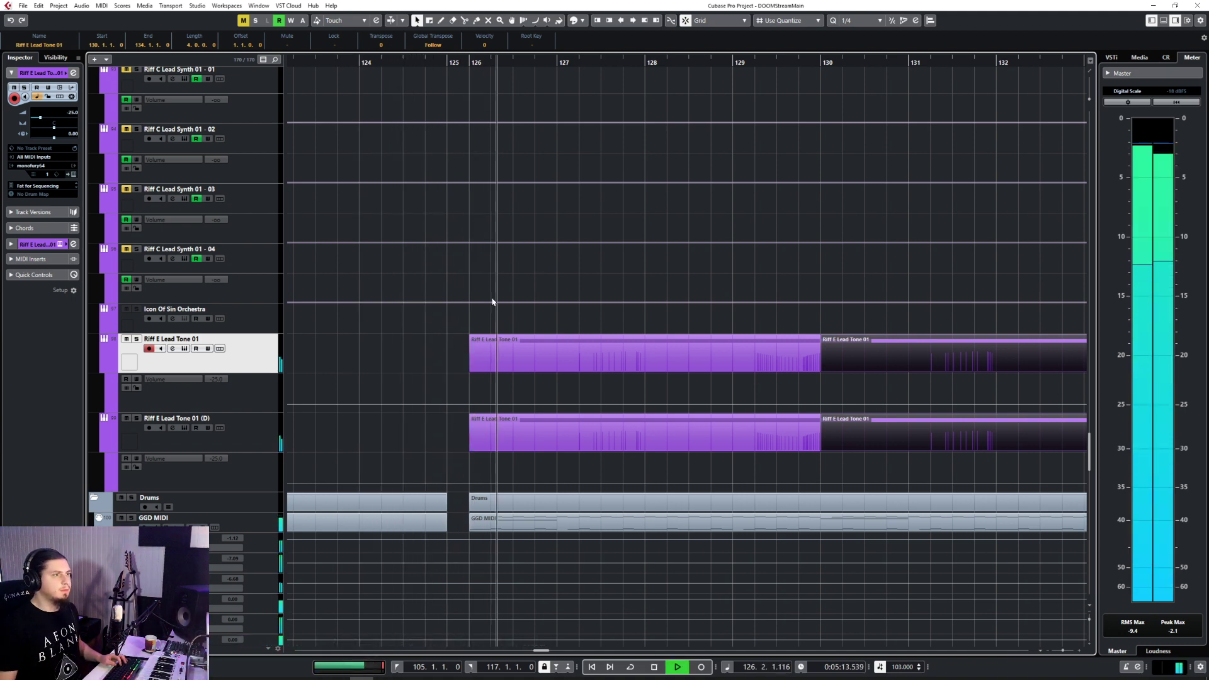
Step: Set the volume of both Riff E Lead Tone 01 tracks to -30
{"action": "left_click", "coordinate": [276, 431]}
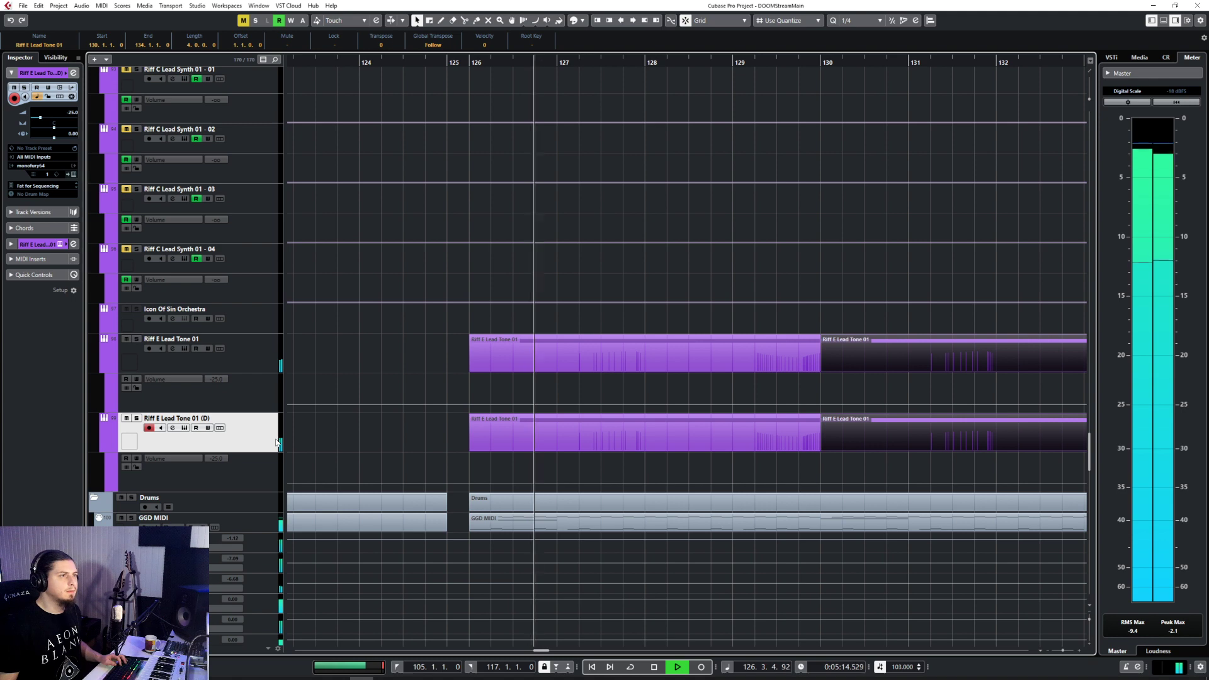
{"action": "left_click", "coordinate": [261, 365]}
{"action": "double_click", "coordinate": [71, 112]}
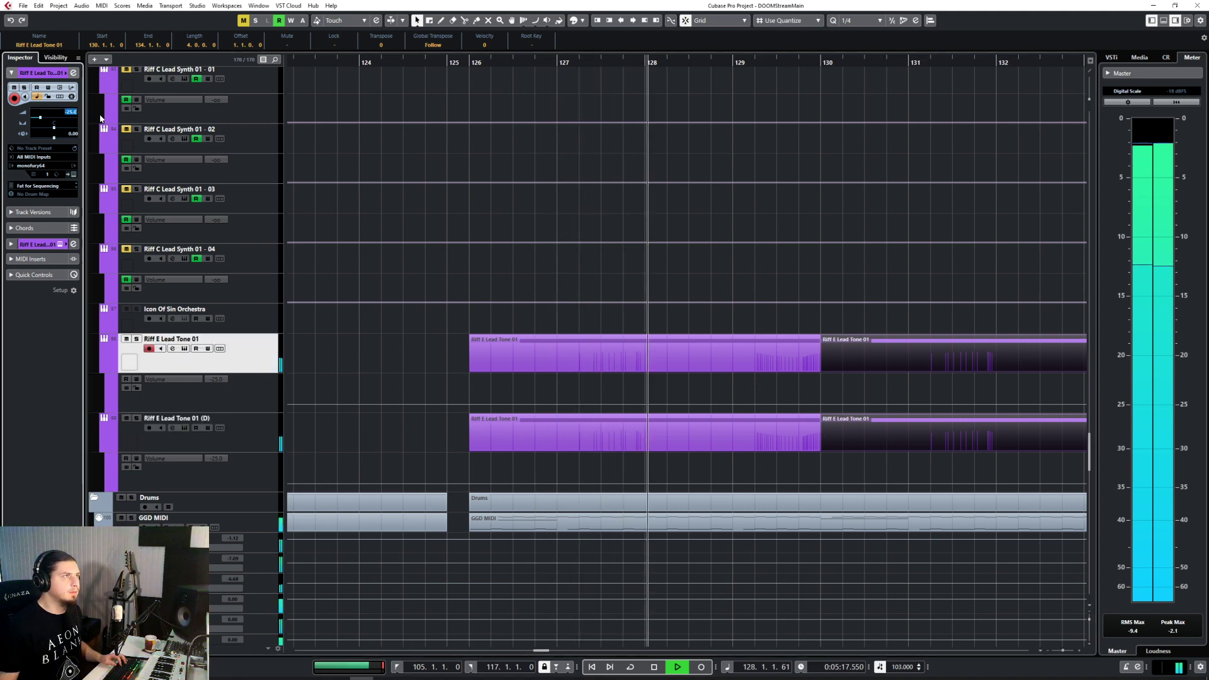
{"action": "type", "text": "-30"}
{"action": "key", "text": "Return"}
{"action": "left_click", "coordinate": [226, 441]}
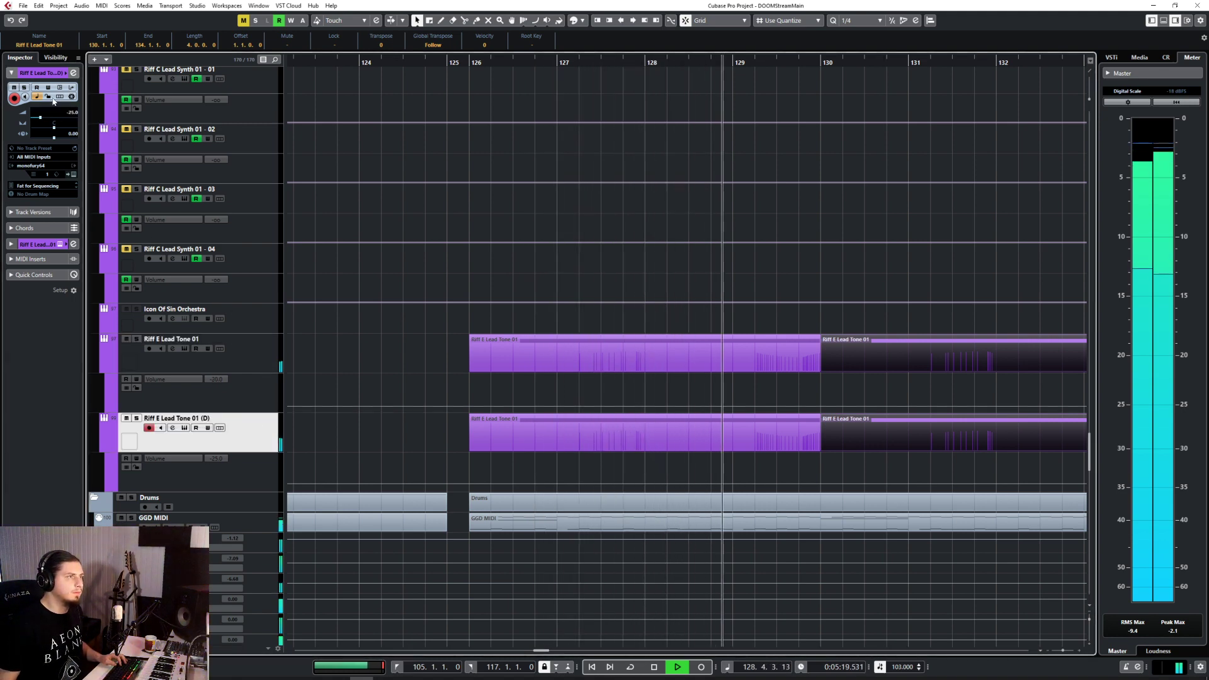
{"action": "double_click", "coordinate": [71, 113]}
{"action": "type", "text": "-30"}
{"action": "key", "text": "Return"}
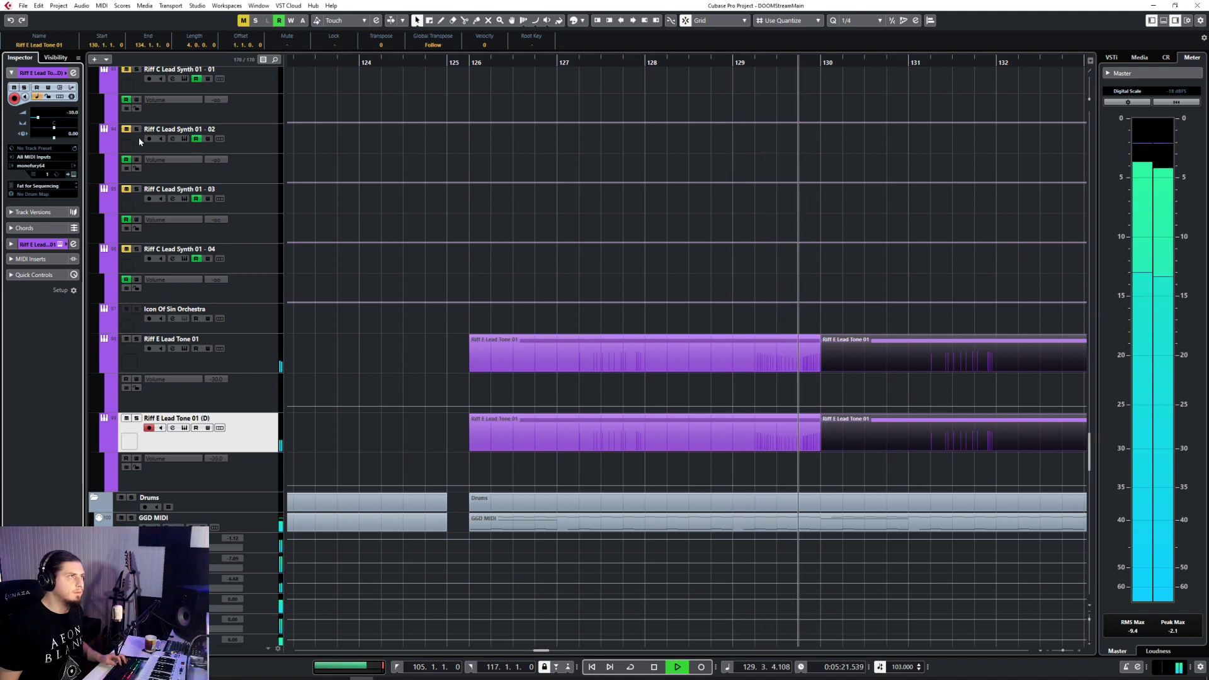
Step: Listen to the Riff E lead level in the full mix up to bar 134 and stop playback
{"action": "left_click", "coordinate": [247, 358]}
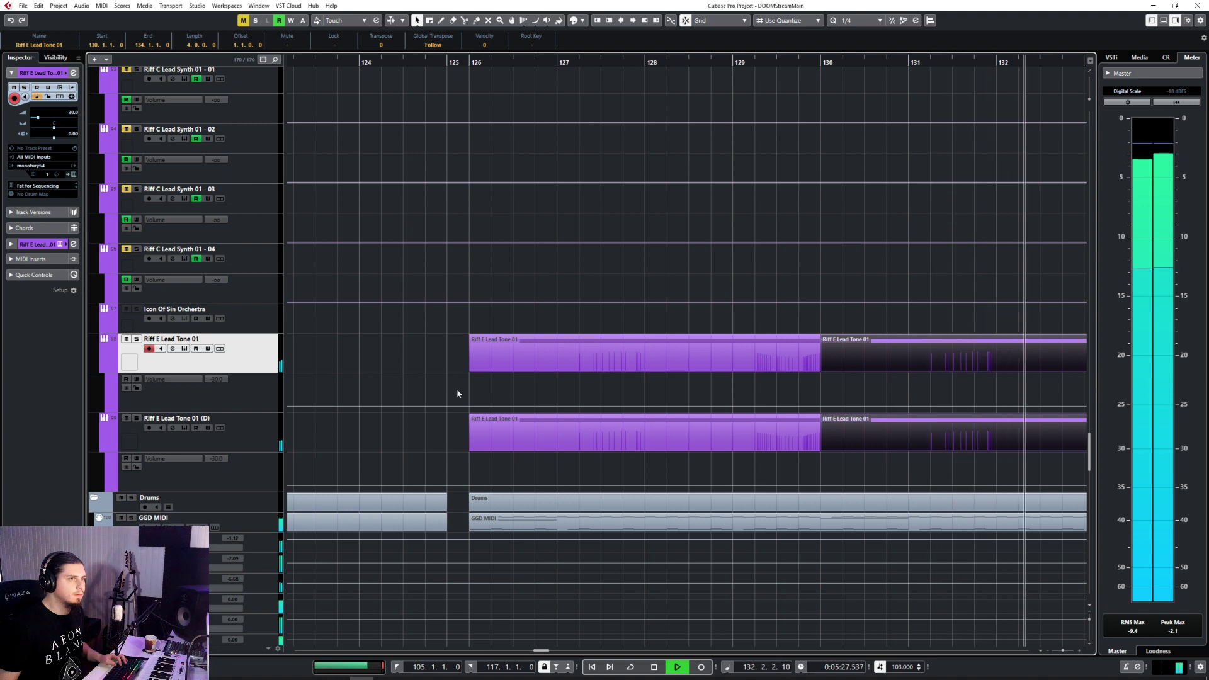
{"action": "left_click", "coordinate": [436, 381]}
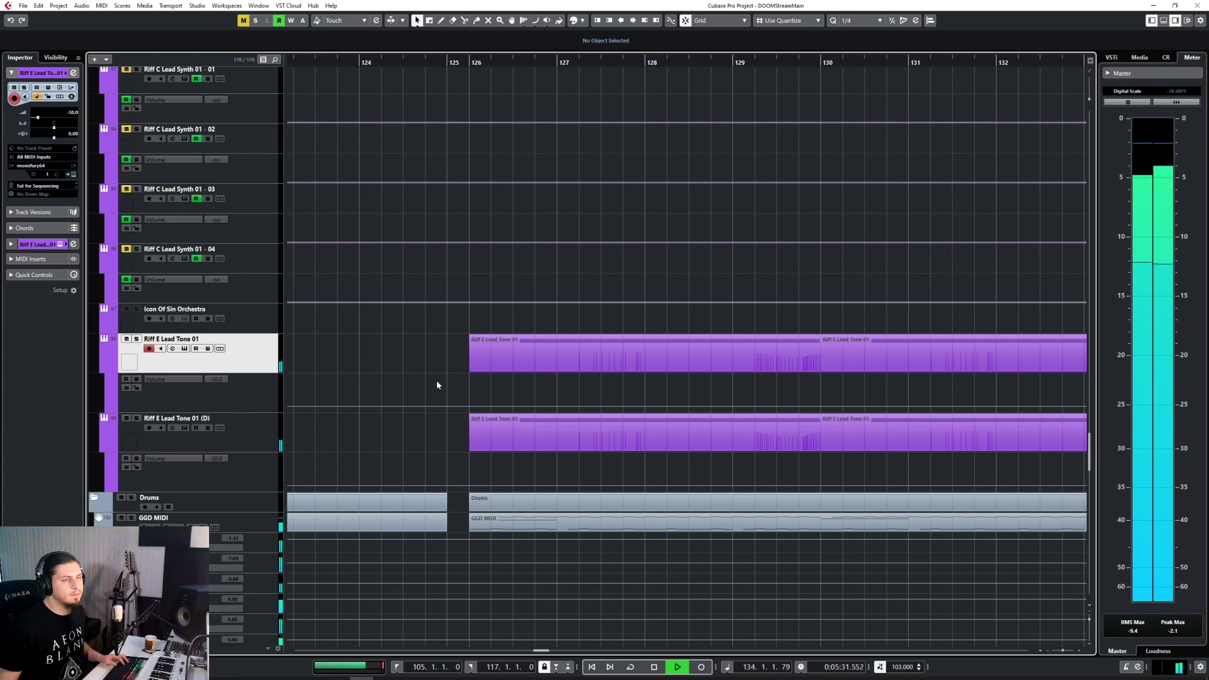
{"action": "key", "text": "space"}
{"action": "left_click", "coordinate": [488, 439]}
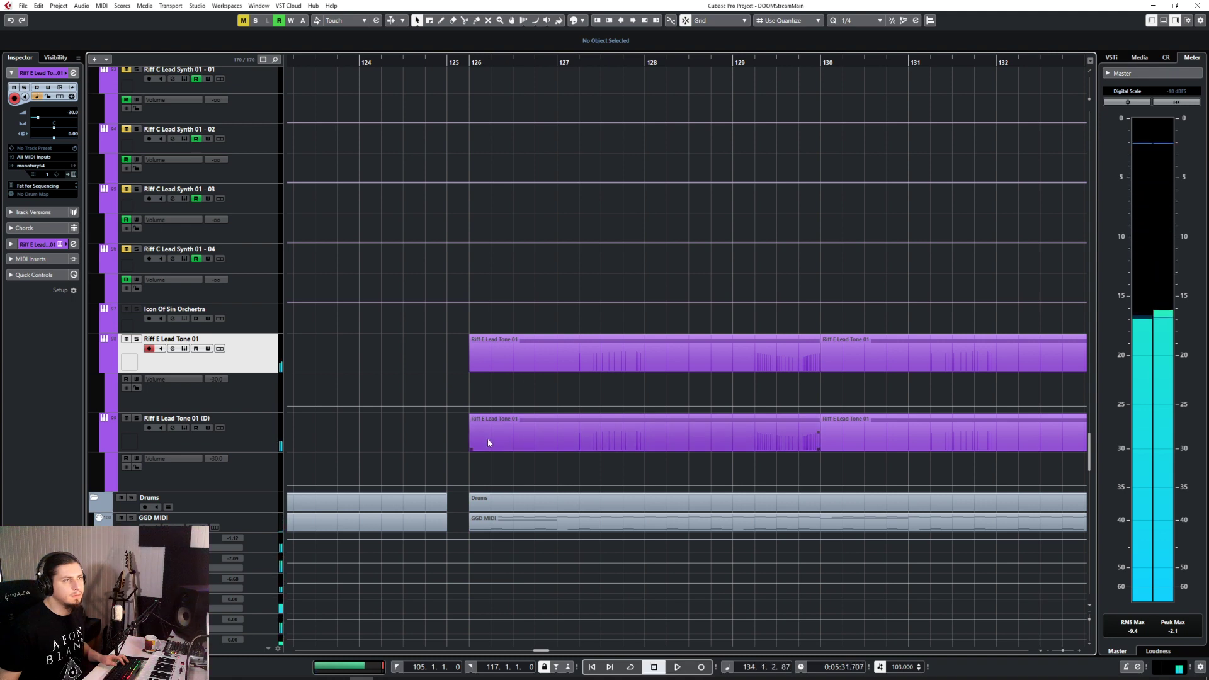
{"action": "left_click", "coordinate": [273, 438]}
{"action": "left_click", "coordinate": [273, 365]}
Step: Glue the two adjoining parts on each Riff E Lead Tone 01 track into one part spanning bars 126 to 134
{"action": "scroll", "coordinate": [535, 347], "scroll_direction": "down", "scroll_amount": 3}
{"action": "scroll", "coordinate": [492, 373], "scroll_direction": "right", "scroll_amount": 3}
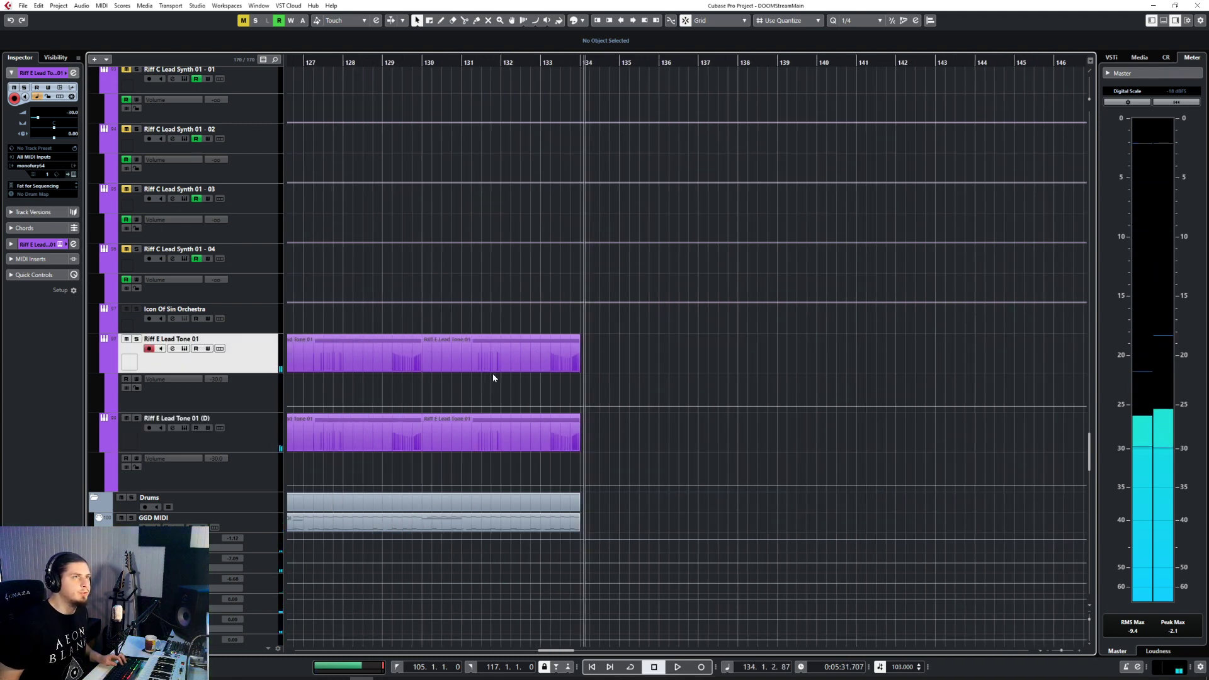
{"action": "scroll", "coordinate": [459, 377], "scroll_direction": "left", "scroll_amount": 3}
{"action": "scroll", "coordinate": [491, 377], "scroll_direction": "up", "scroll_amount": 3}
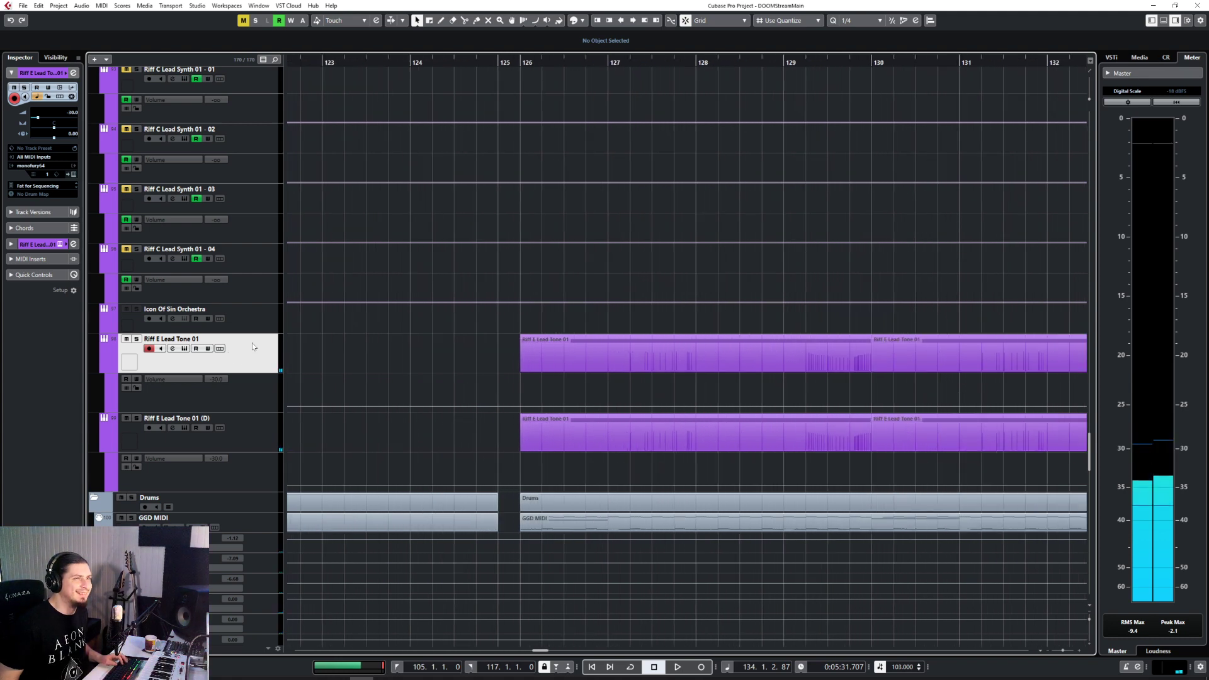
{"action": "scroll", "coordinate": [690, 296], "scroll_direction": "down", "scroll_amount": 1}
{"action": "right_click", "coordinate": [709, 354]}
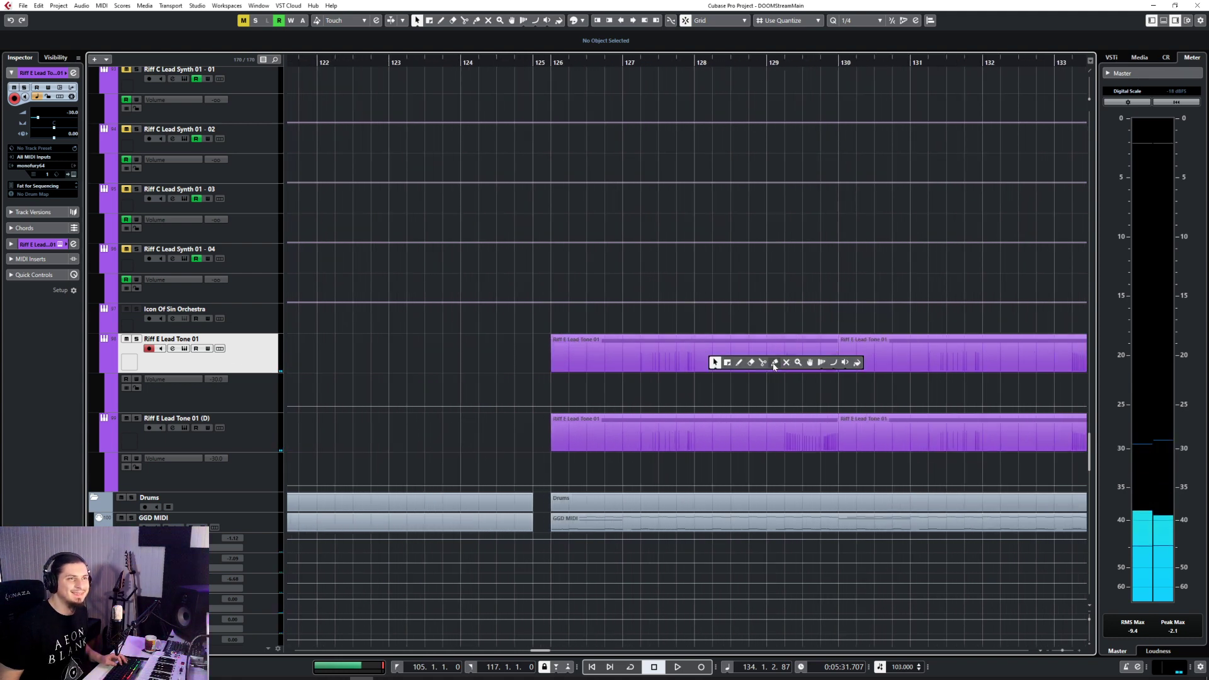
{"action": "left_click", "coordinate": [775, 363]}
{"action": "left_click", "coordinate": [778, 351]}
{"action": "left_click", "coordinate": [764, 432]}
{"action": "left_click", "coordinate": [697, 356]}
{"action": "key", "text": "1"}
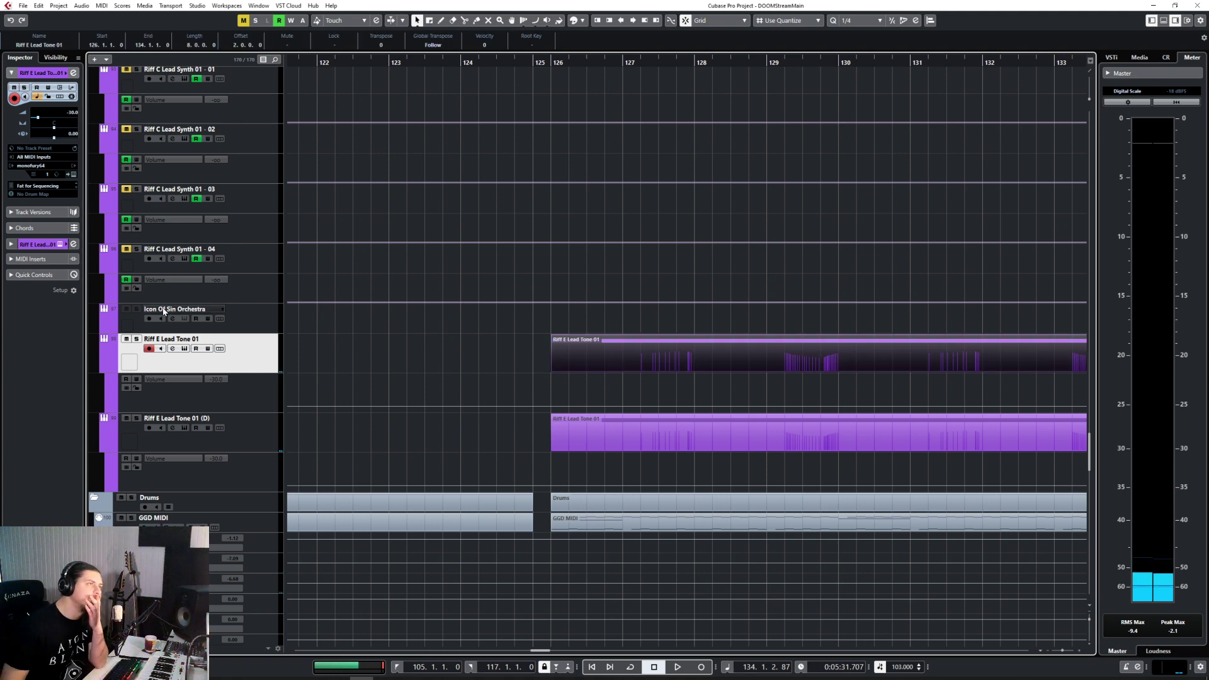
Step: Delete the duplicate Riff E Lead Tone 01 (D) track and keep the original lead track unmuted
{"action": "left_click", "coordinate": [126, 343]}
{"action": "left_click", "coordinate": [228, 432]}
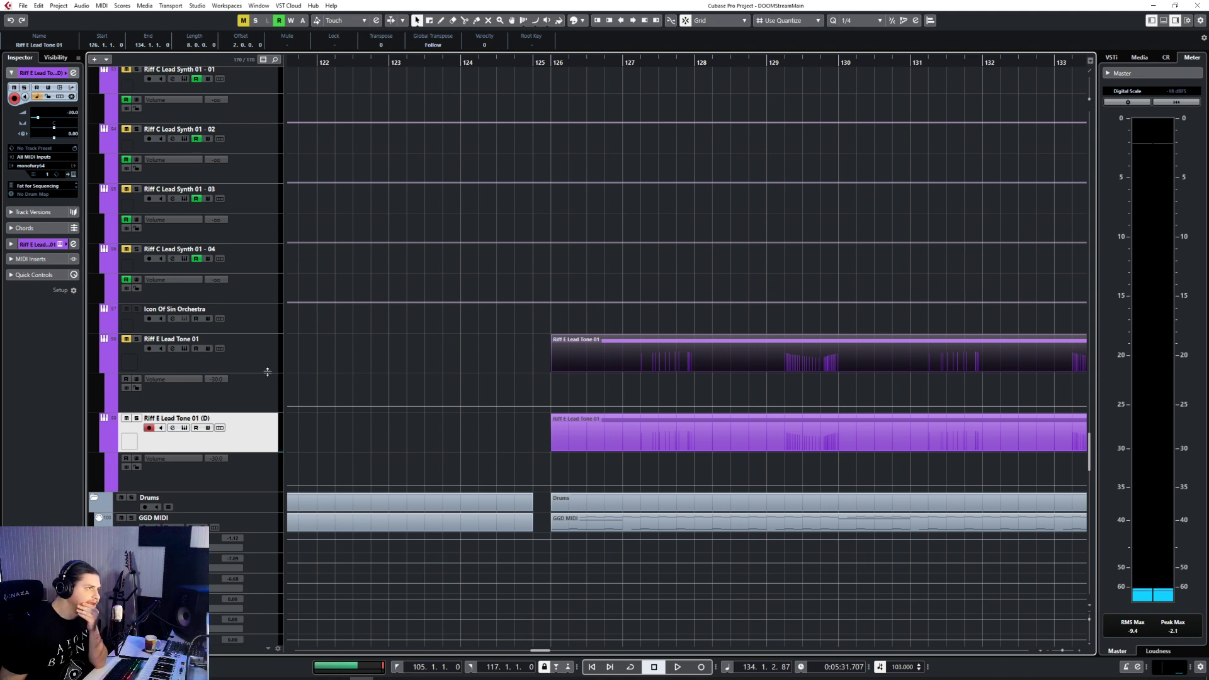
{"action": "right_click", "coordinate": [255, 430]}
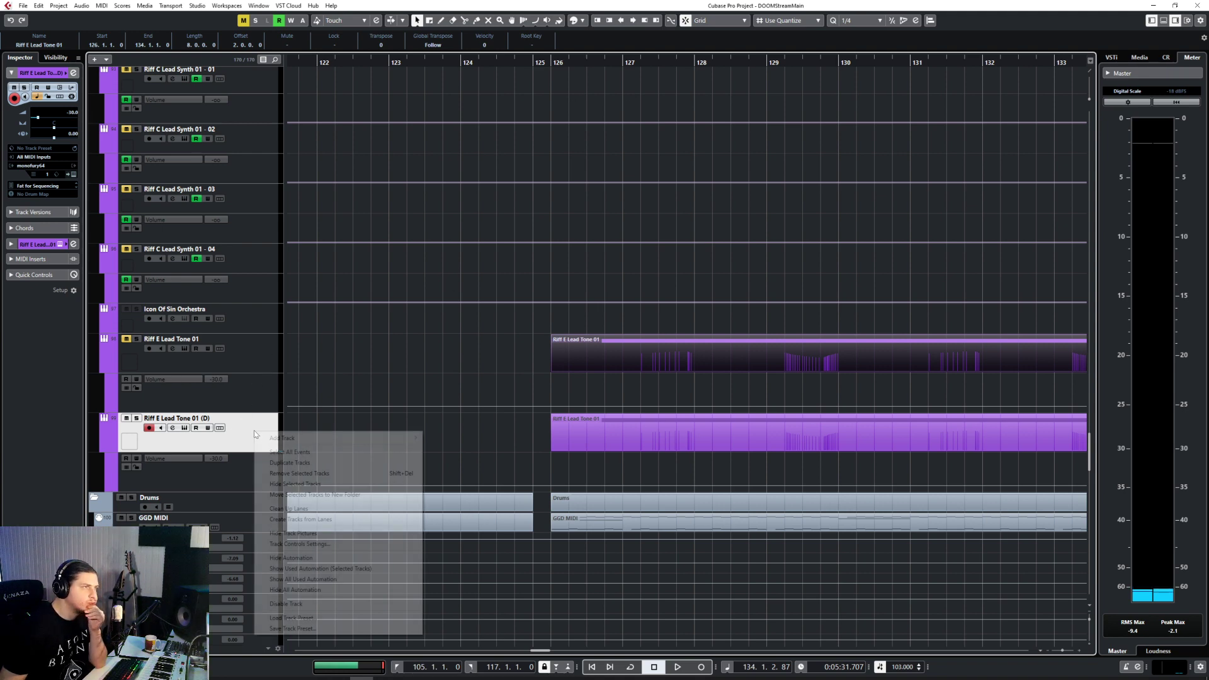
{"action": "left_click", "coordinate": [326, 476]}
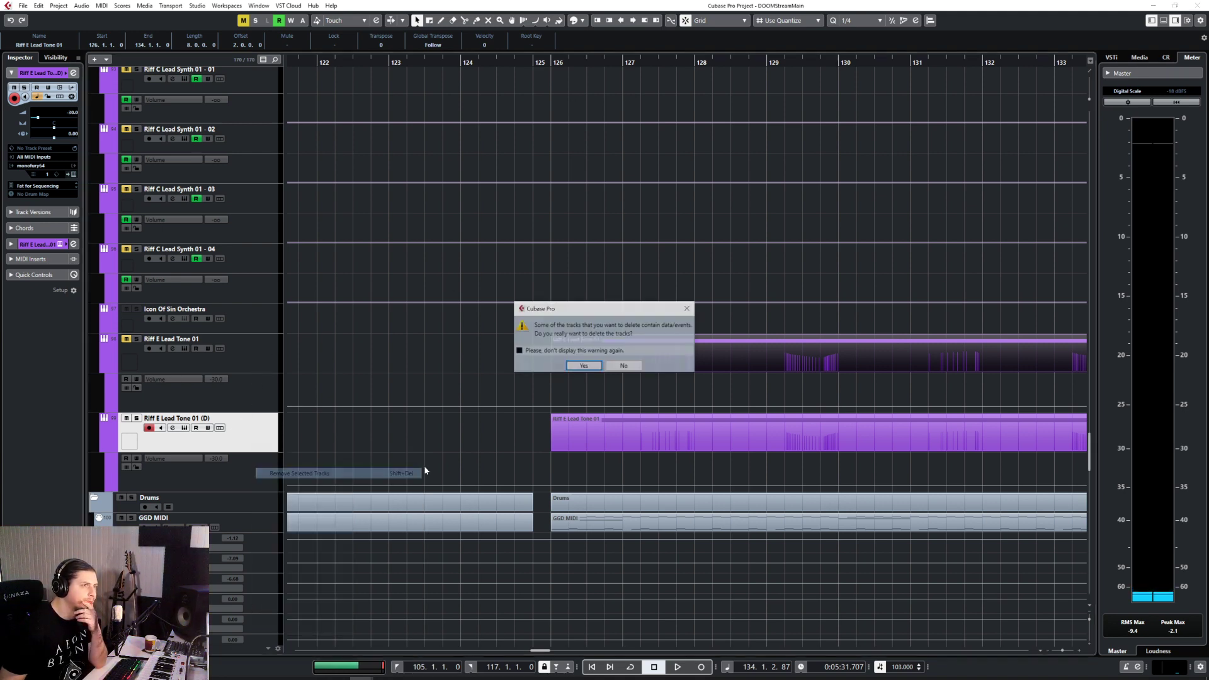
{"action": "left_click", "coordinate": [579, 369]}
{"action": "left_click", "coordinate": [263, 362]}
{"action": "left_click", "coordinate": [126, 340]}
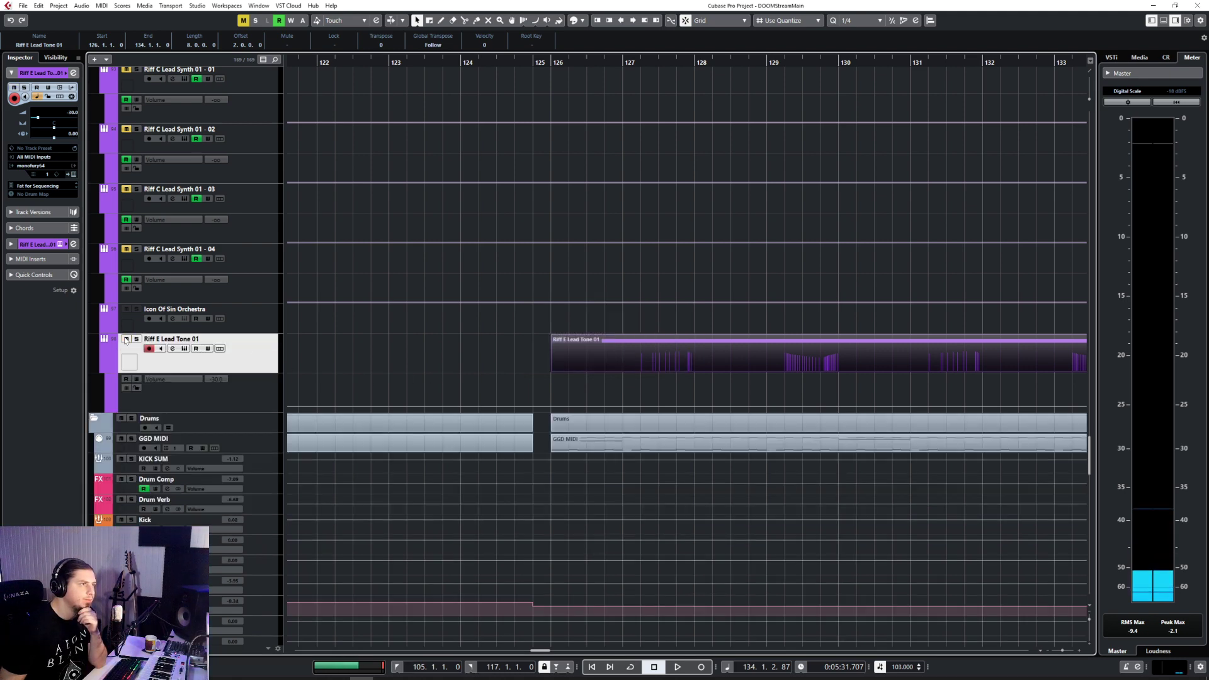
Step: Set the locators to bars 126 to 134 and render the Riff E Lead Tone 01 part in place with the current settings
{"action": "mouse_move", "coordinate": [552, 58]}
{"action": "left_mouse_down"}
{"action": "mouse_move", "coordinate": [1088, 82]}
{"action": "mouse_move", "coordinate": [598, 123]}
{"action": "mouse_move", "coordinate": [375, 125]}
{"action": "left_mouse_up"}
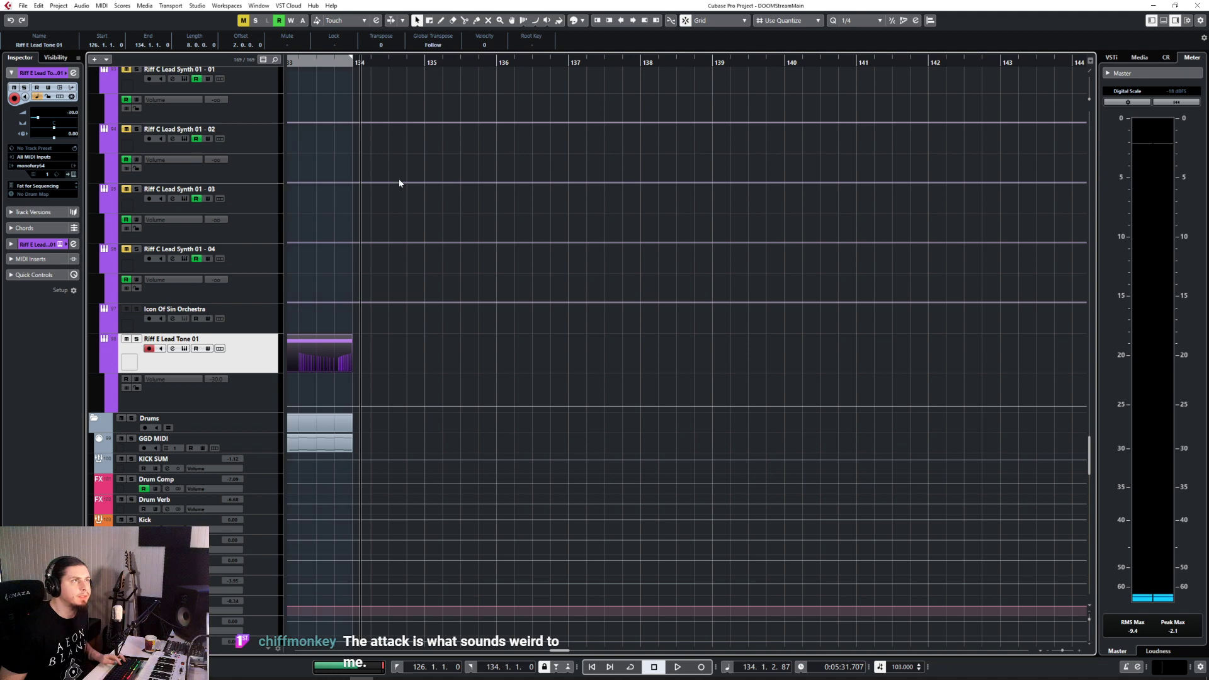
{"action": "scroll", "coordinate": [399, 181], "scroll_direction": "left", "scroll_amount": 9}
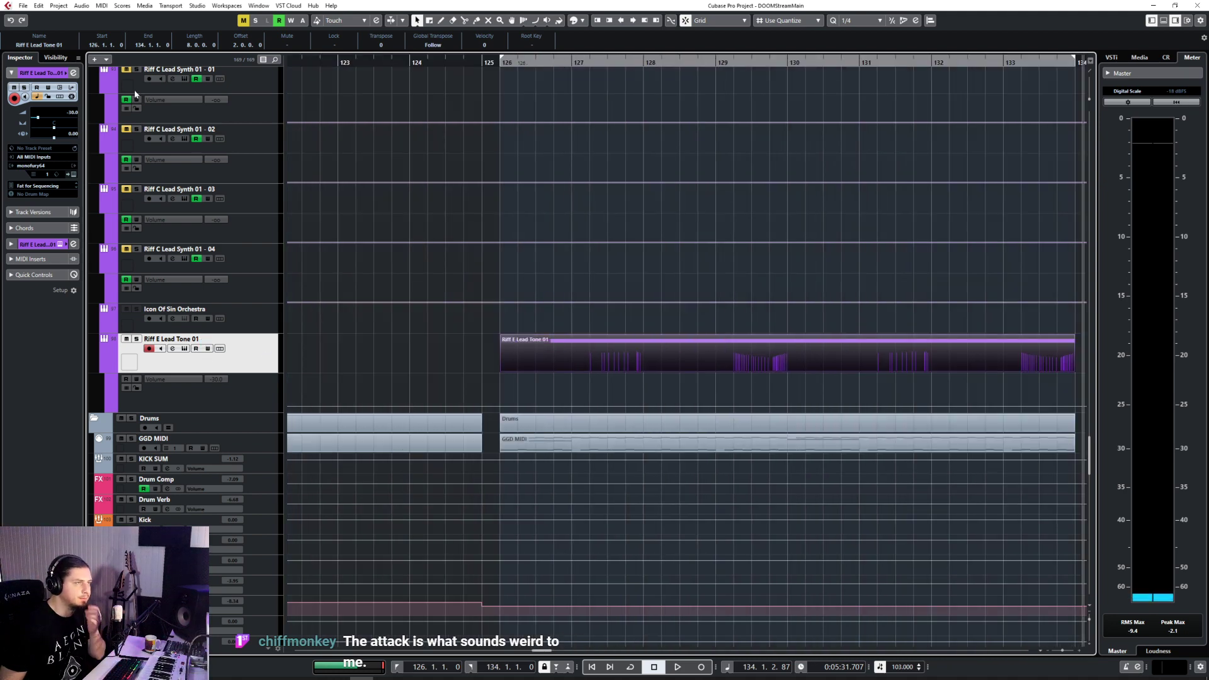
{"action": "left_click", "coordinate": [24, 6]}
{"action": "mouse_move", "coordinate": [55, 155]}
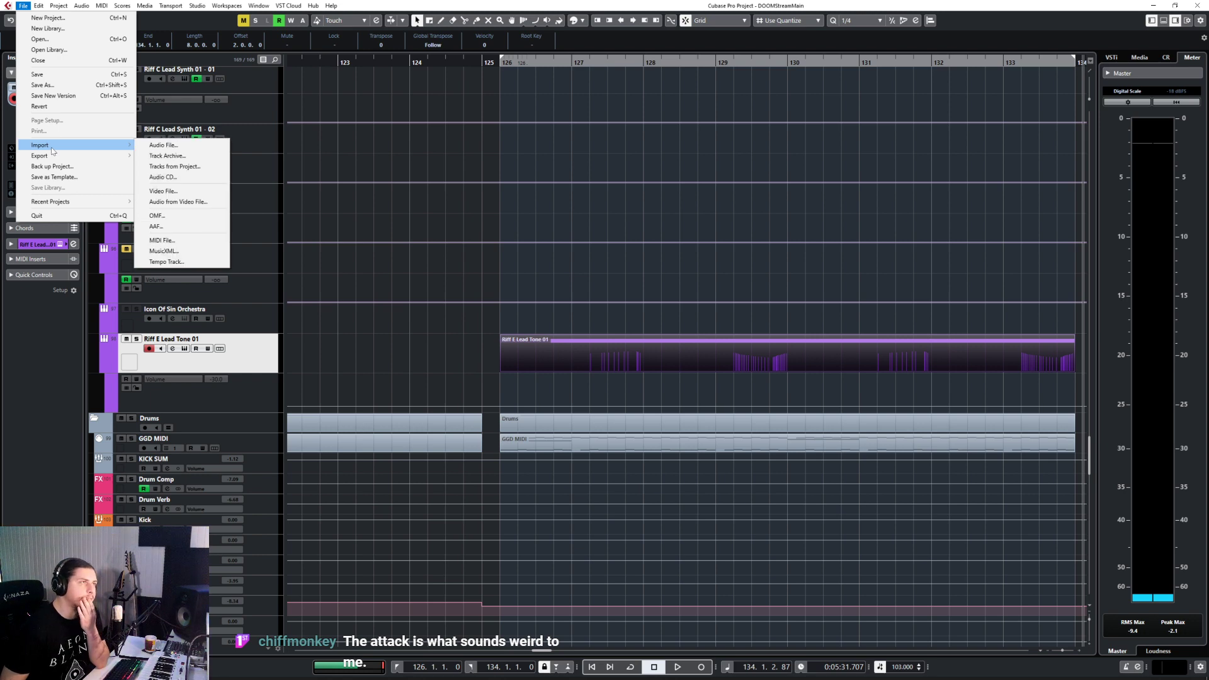
{"action": "left_click", "coordinate": [59, 6]}
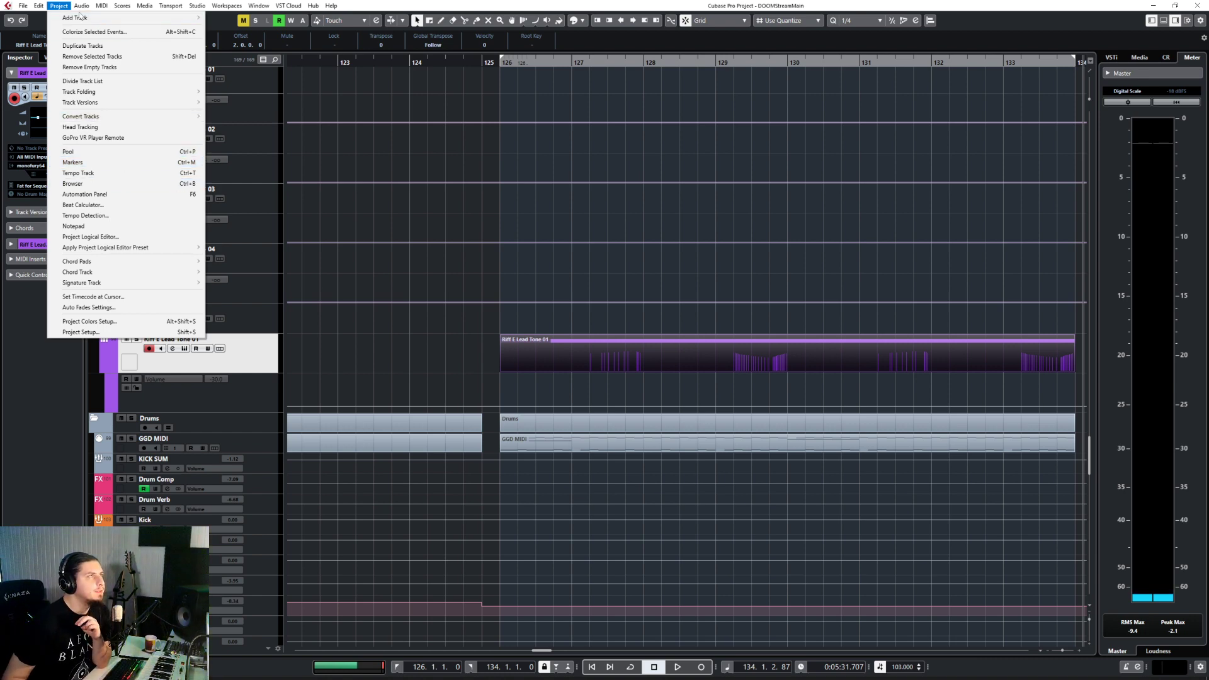
{"action": "mouse_move", "coordinate": [38, 8]}
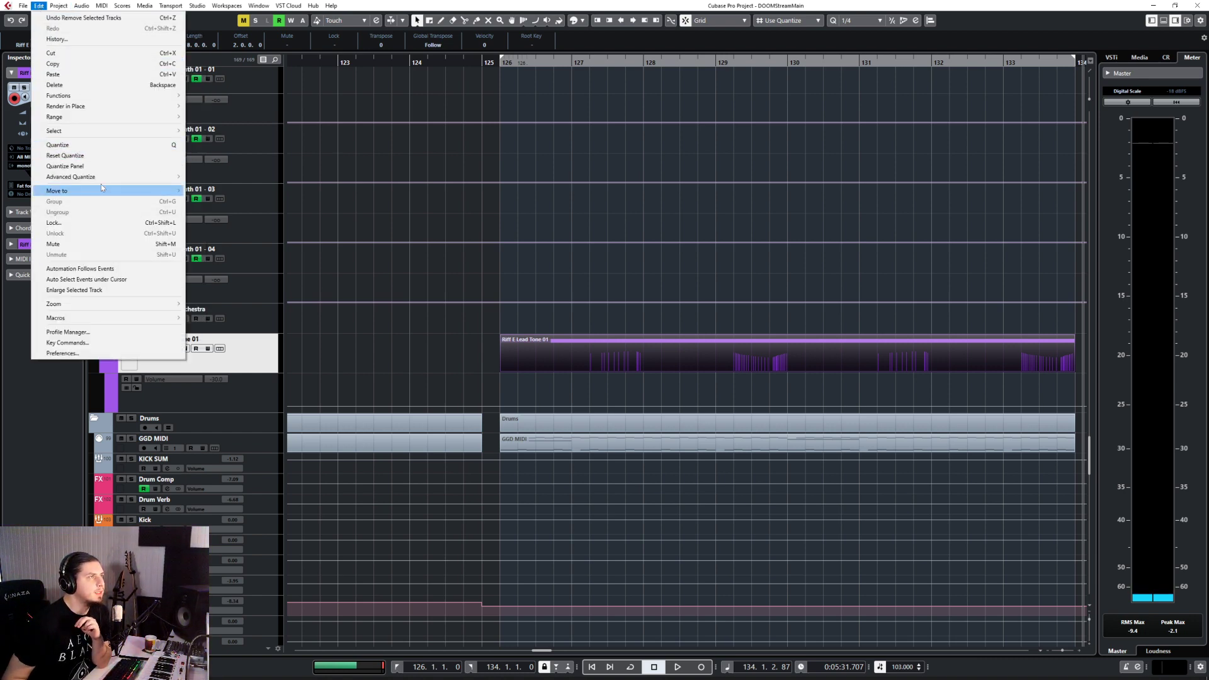
{"action": "mouse_move", "coordinate": [104, 108]}
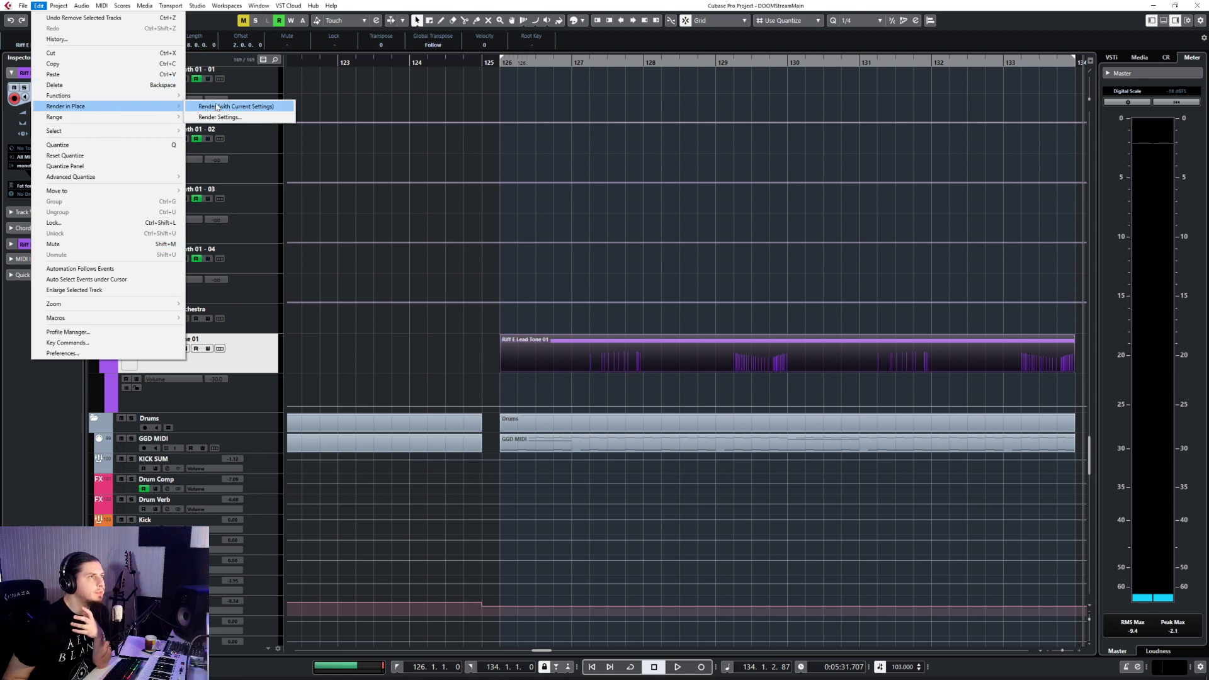
{"action": "left_click", "coordinate": [217, 110]}
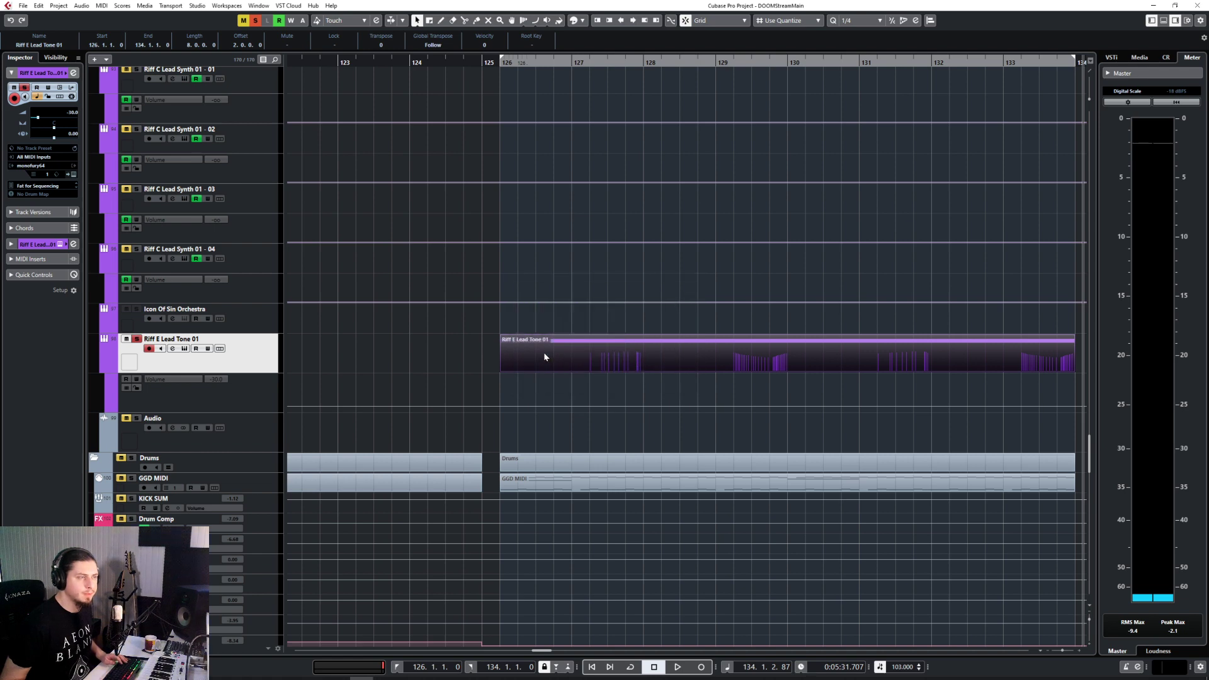
Step: Unmute the original Riff E Lead Tone 01 MIDI part with the Mute tool
{"action": "left_click", "coordinate": [264, 366]}
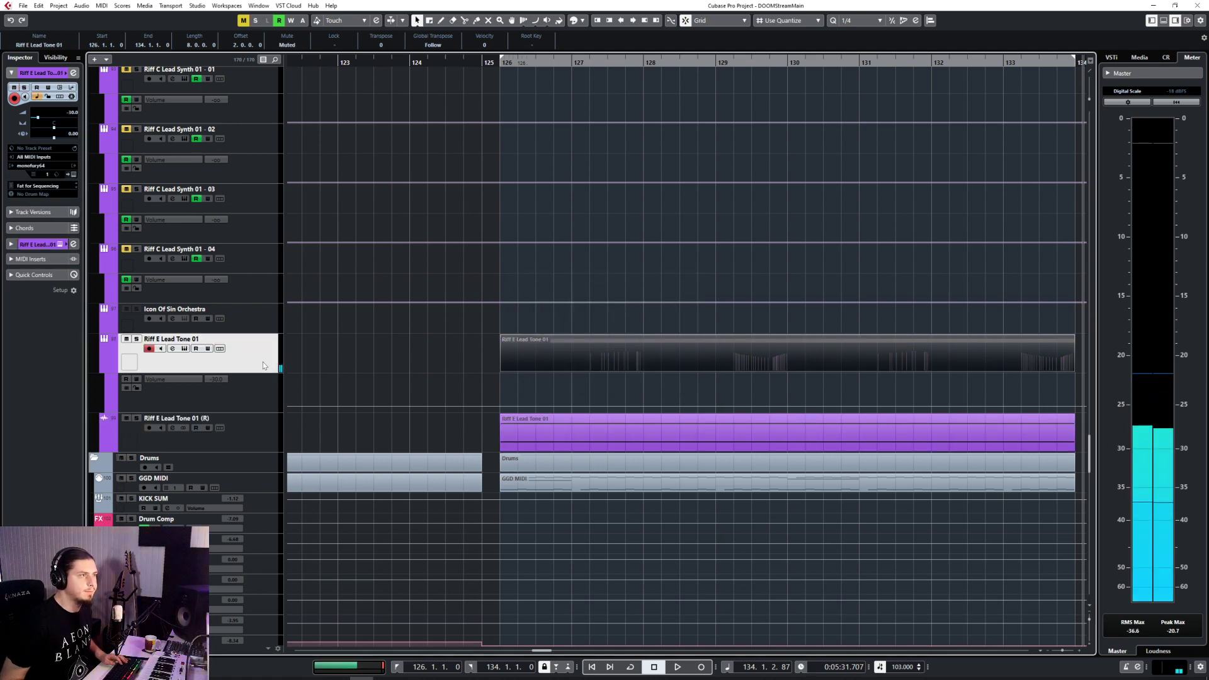
{"action": "right_click", "coordinate": [510, 358]}
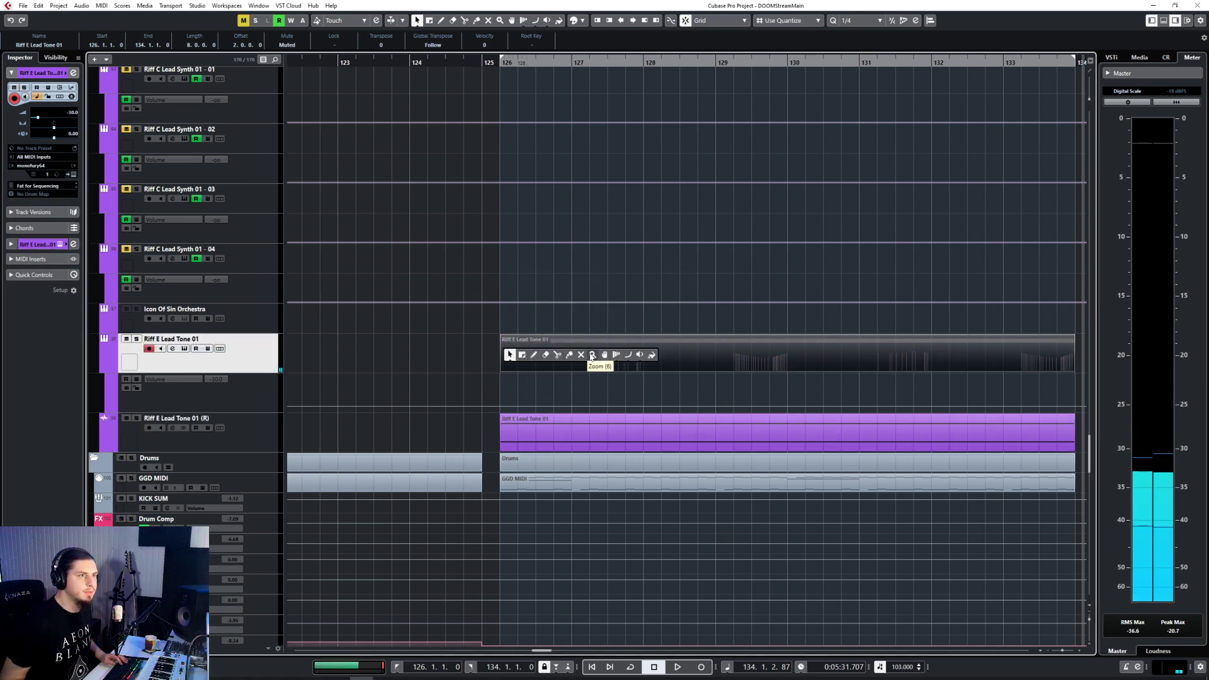
{"action": "left_click", "coordinate": [534, 342]}
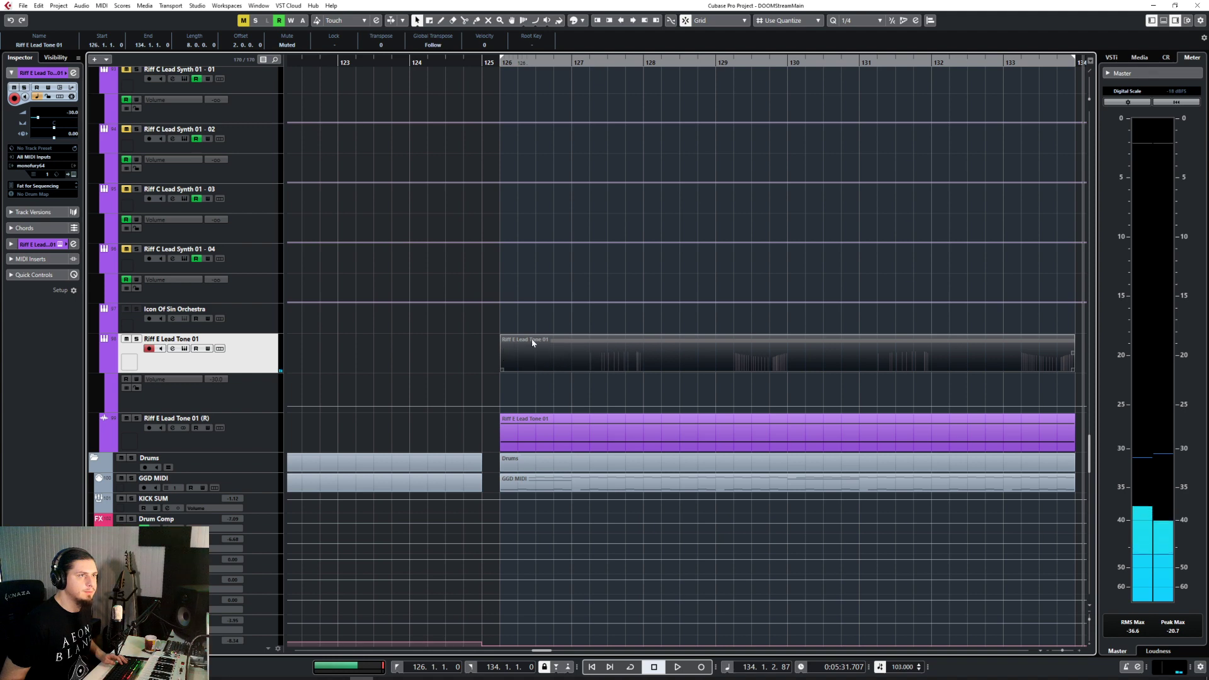
{"action": "right_click", "coordinate": [533, 342]}
{"action": "left_click", "coordinate": [604, 339]}
{"action": "left_click", "coordinate": [577, 355]}
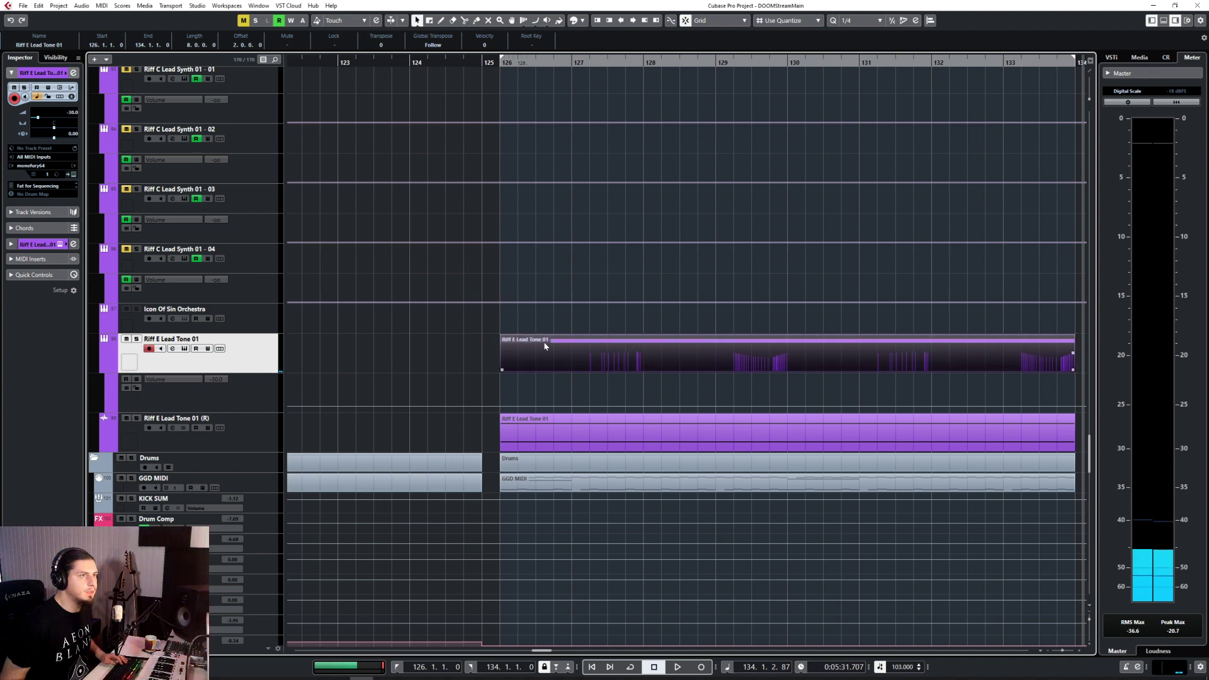
Step: Transpose the notes in the Riff E Lead Tone 01 MIDI part down one semitone and close the editor
{"action": "double_click", "coordinate": [545, 345]}
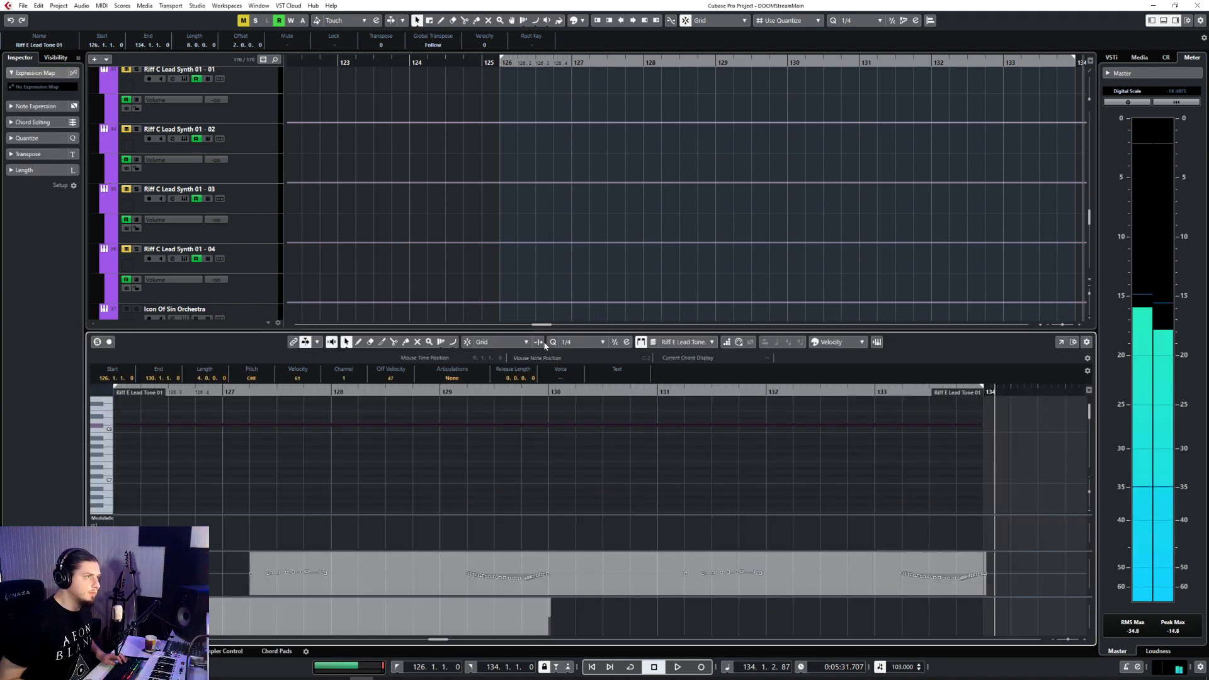
{"action": "key", "text": "Down"}
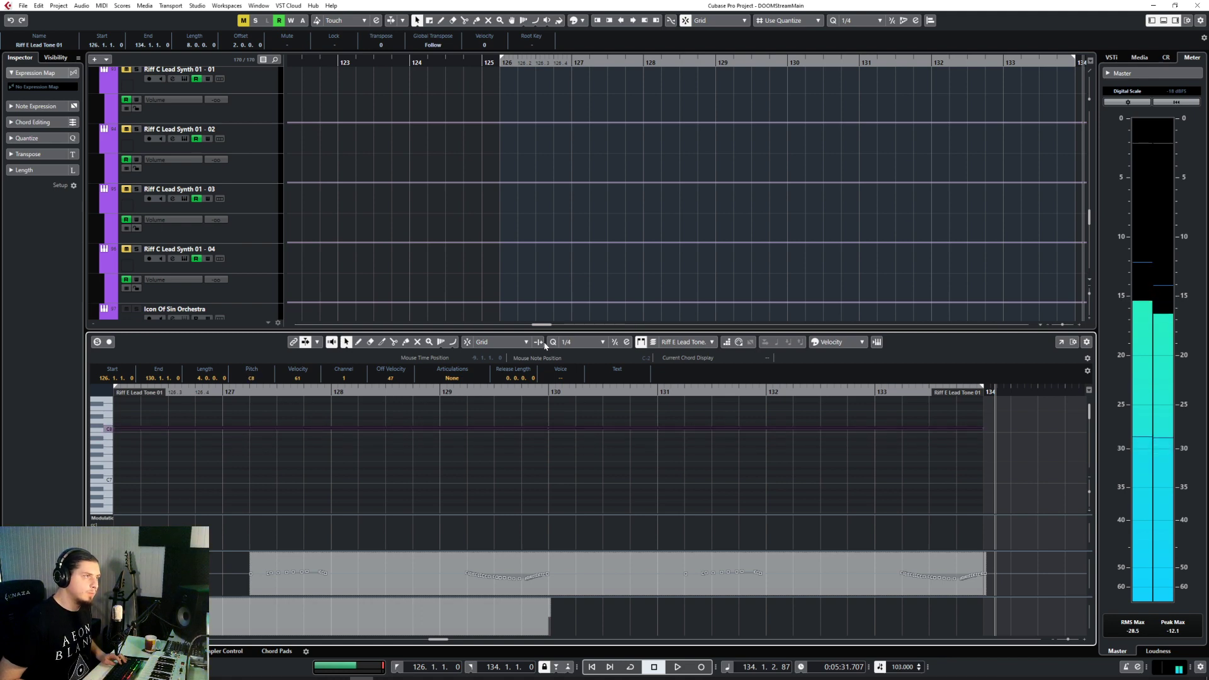
{"action": "key", "text": "Return"}
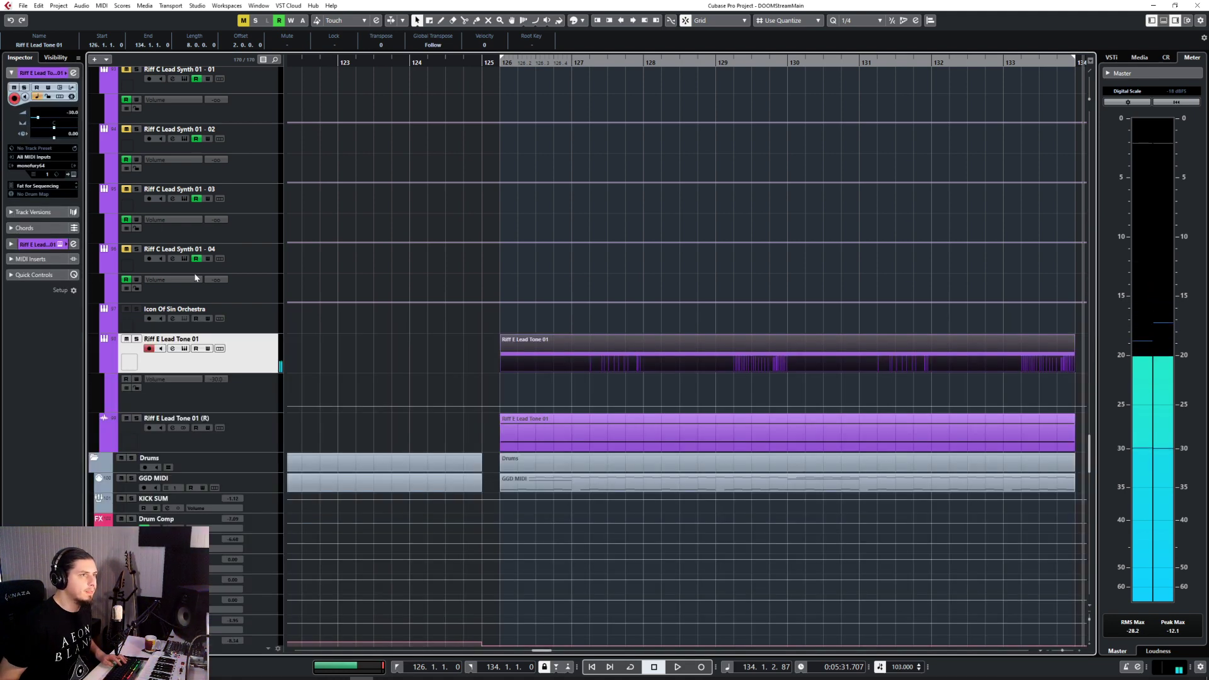
Step: Render the transposed Riff E Lead Tone 01 part in place with the current settings
{"action": "left_click", "coordinate": [23, 6]}
{"action": "mouse_move", "coordinate": [39, 6]}
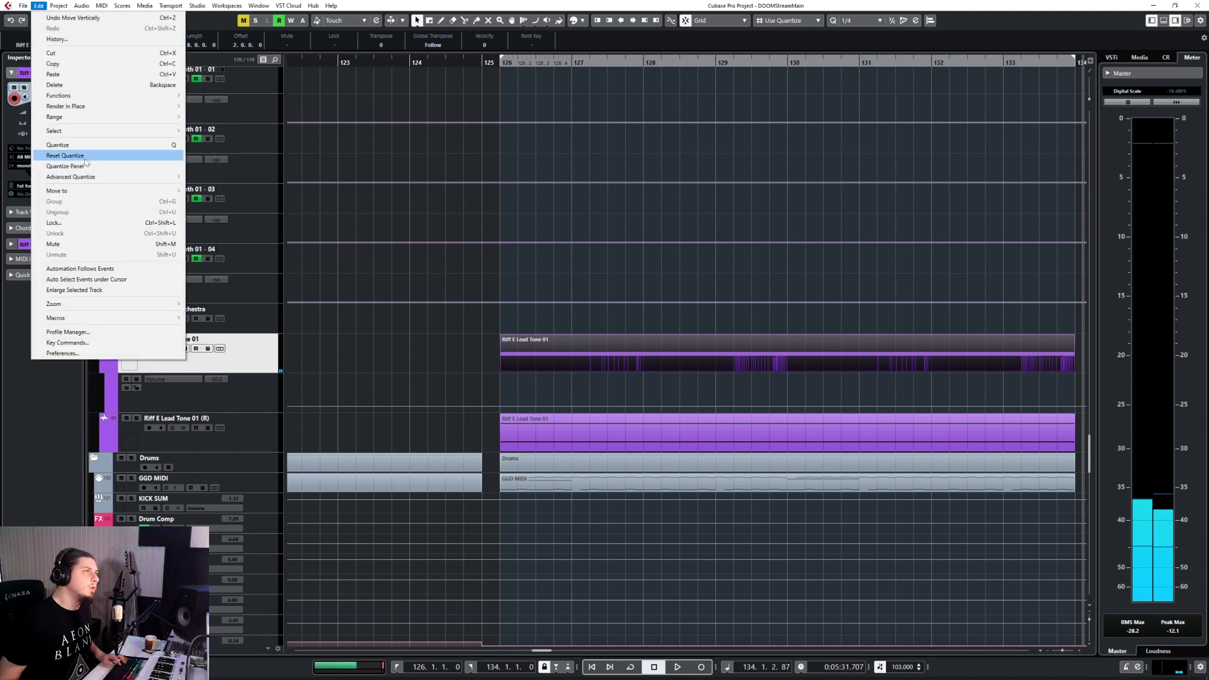
{"action": "mouse_move", "coordinate": [151, 106]}
{"action": "left_click", "coordinate": [206, 109]}
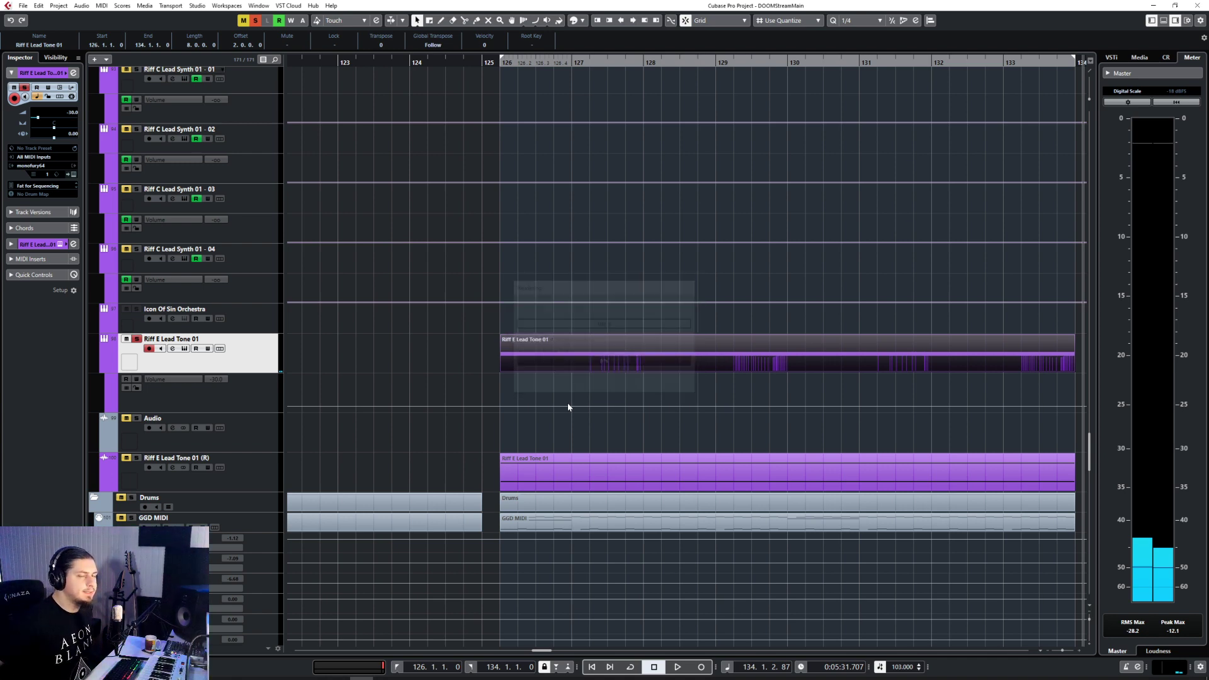
Step: Unmute the Riff E Lead Tone 01 MIDI part again after the second render and return to the selection tool
{"action": "right_click", "coordinate": [511, 331]}
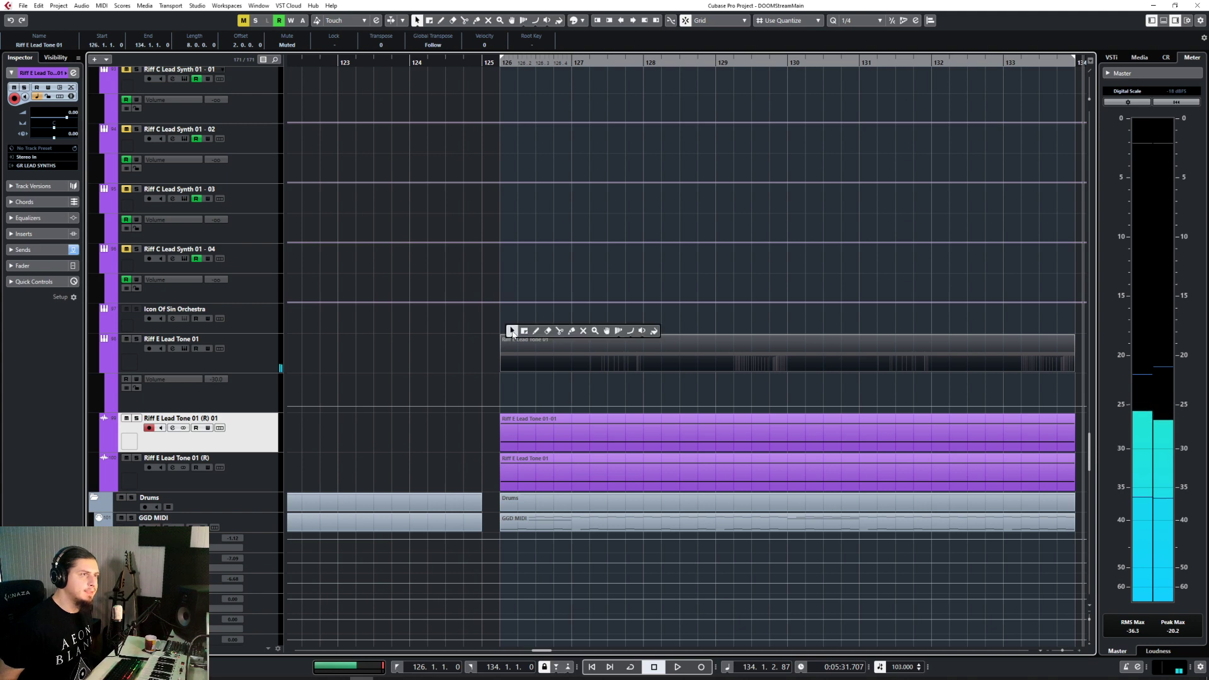
{"action": "left_click", "coordinate": [583, 332]}
{"action": "left_click", "coordinate": [559, 345]}
{"action": "key", "text": "1"}
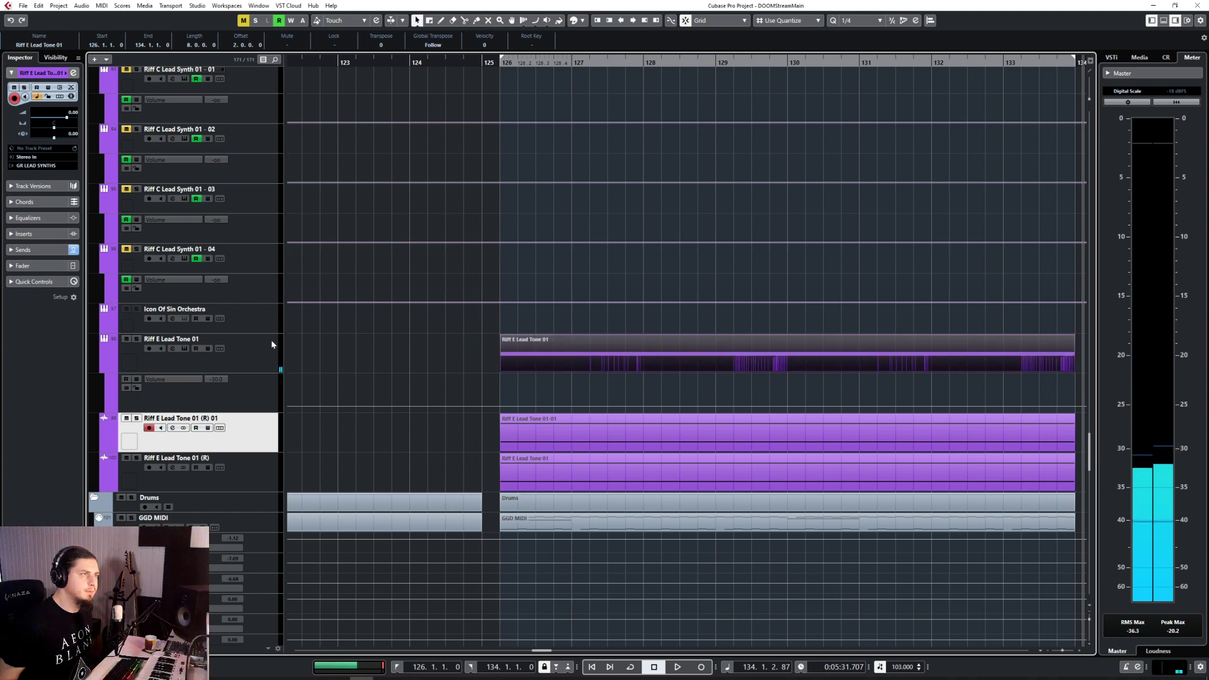
Step: Transpose all notes in the Riff E Lead Tone 01 MIDI part down to F7 and close the editor
{"action": "left_click", "coordinate": [249, 349]}
{"action": "left_click", "coordinate": [604, 354]}
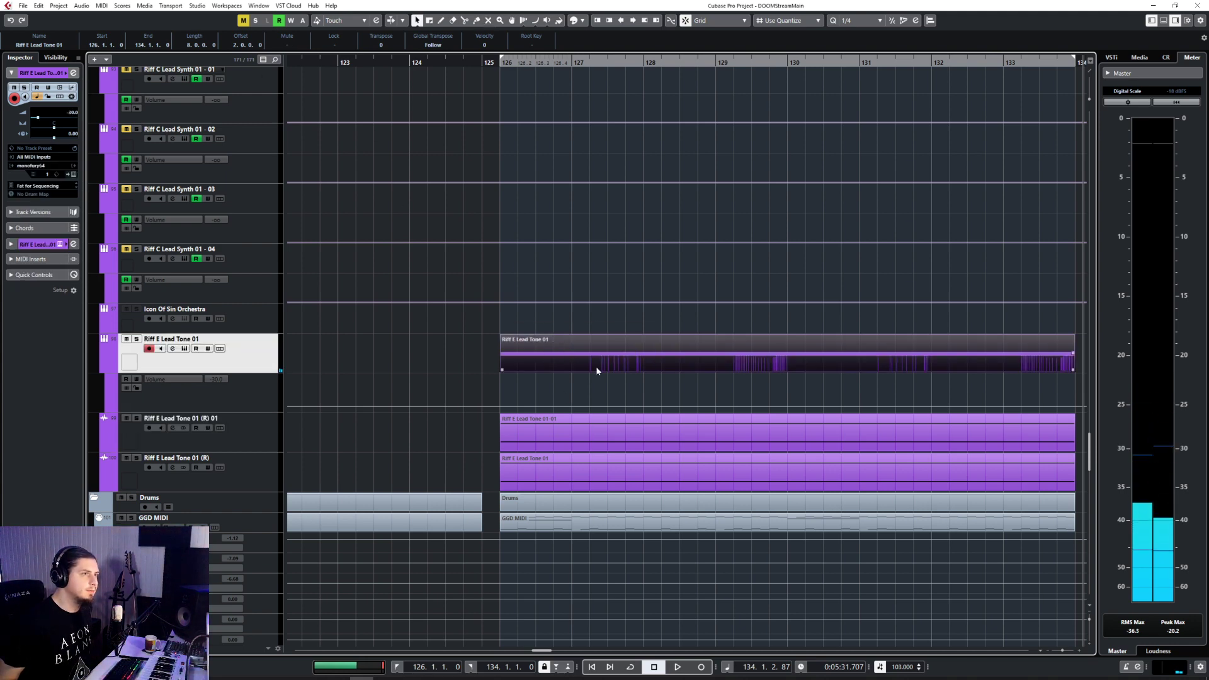
{"action": "double_click", "coordinate": [597, 371]}
{"action": "key", "text": "ctrl+a"}
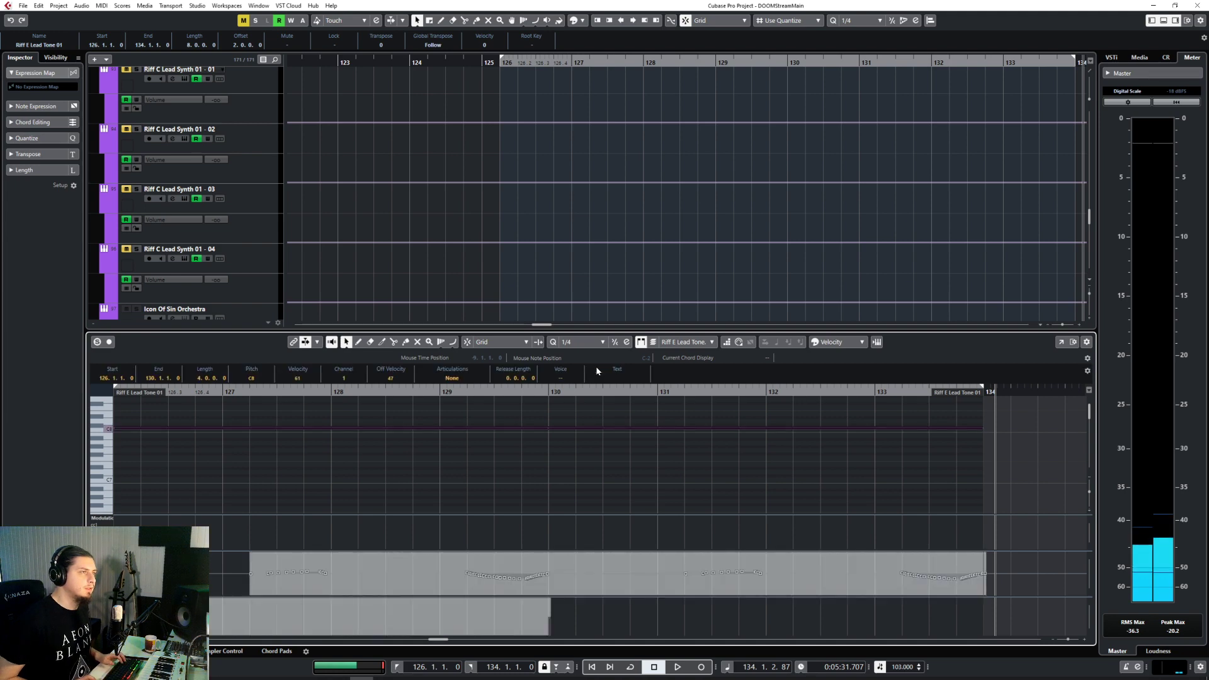
{"action": "key", "text": "Down"}
{"action": "key", "text": "Down"}
{"action": "key", "text": "Down"}
{"action": "key", "text": "Down"}
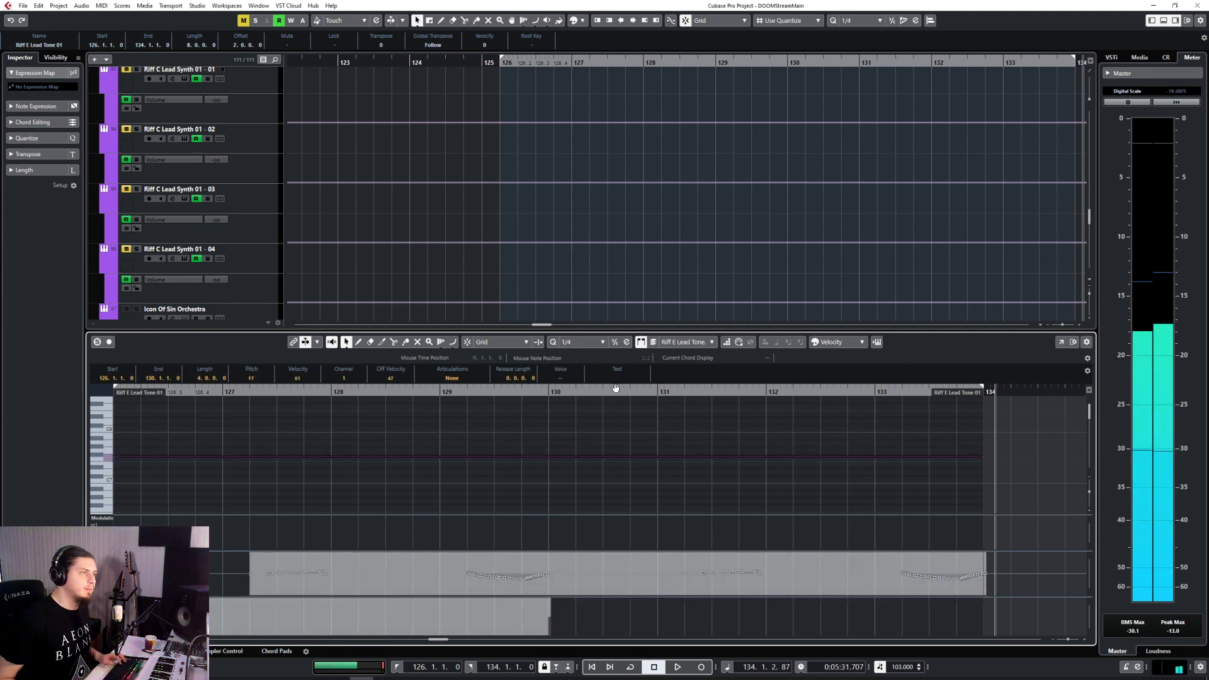
{"action": "key", "text": "Return"}
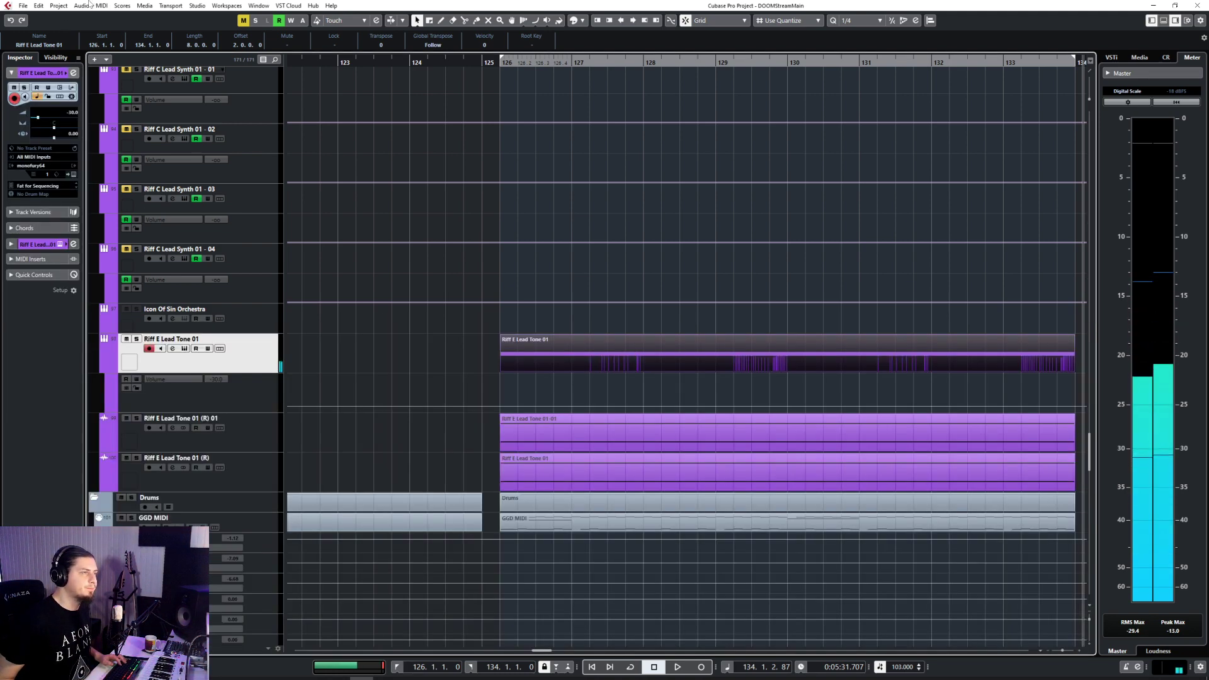
Step: Render the F7 version of the Riff E Lead Tone 01 part in place with the current settings
{"action": "left_click", "coordinate": [25, 8]}
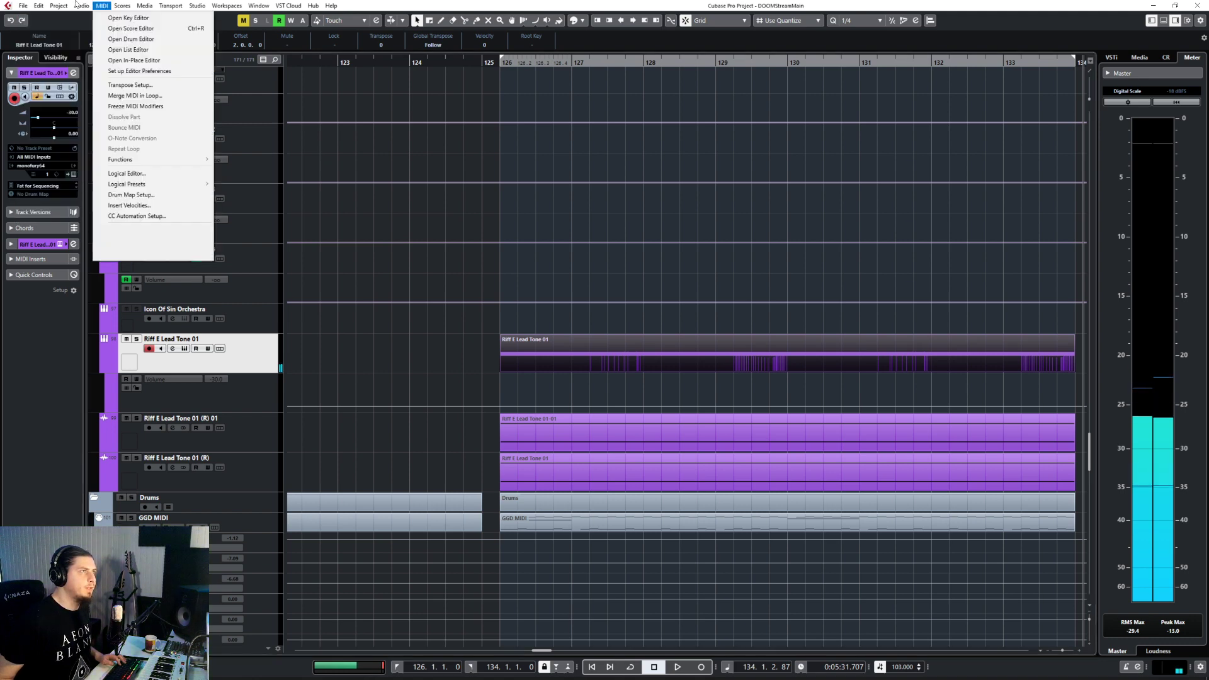
{"action": "mouse_move", "coordinate": [44, 8]}
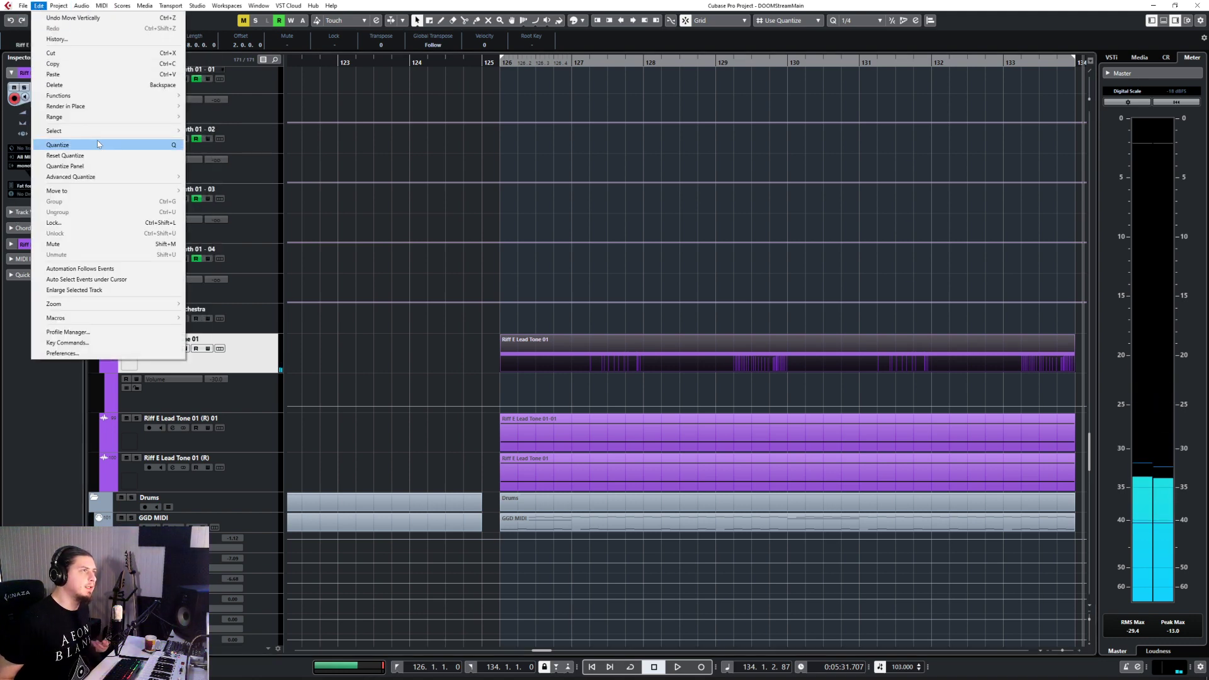
{"action": "mouse_move", "coordinate": [134, 106]}
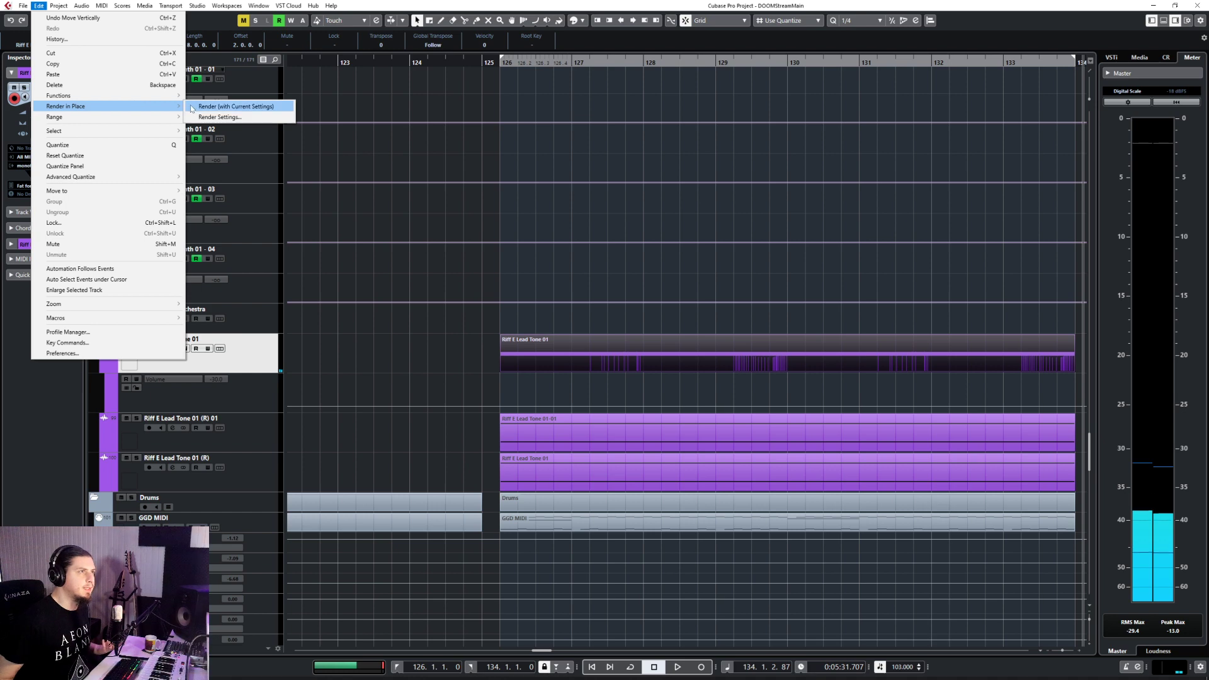
{"action": "left_click", "coordinate": [208, 106]}
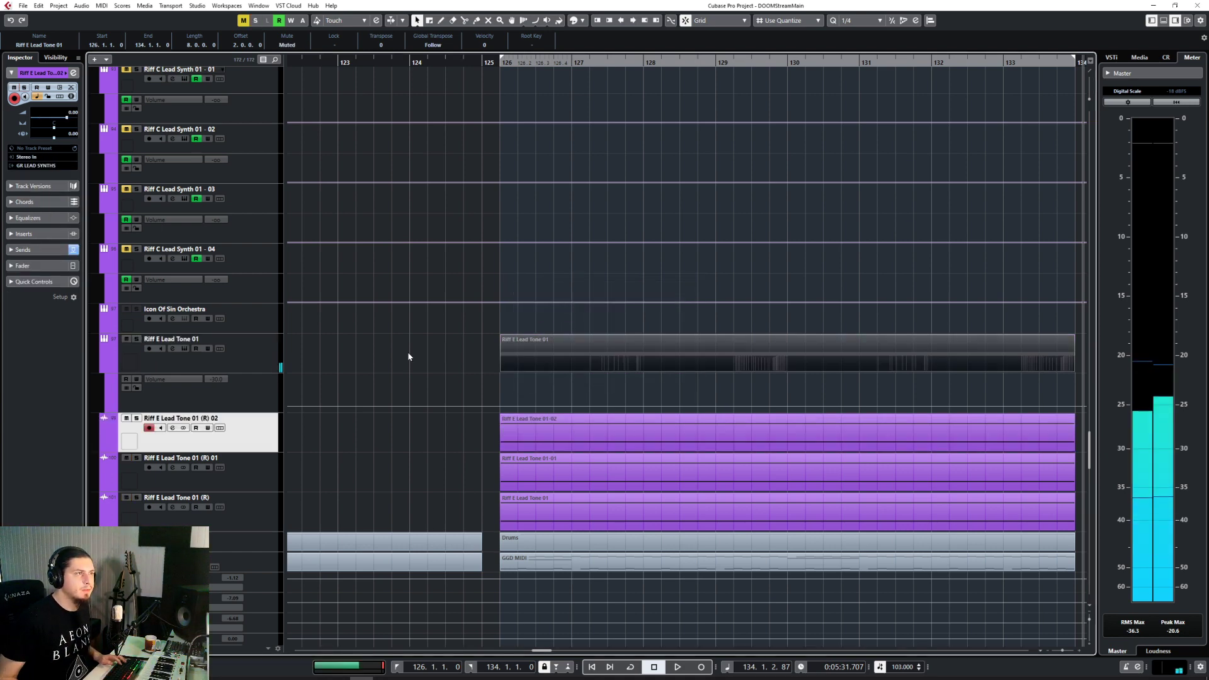
Step: Unmute the Riff E Lead Tone 01 MIDI part after the third render and return to the selection tool
{"action": "right_click", "coordinate": [411, 357]}
{"action": "left_click", "coordinate": [494, 360]}
{"action": "left_click", "coordinate": [524, 352]}
{"action": "key", "text": "1"}
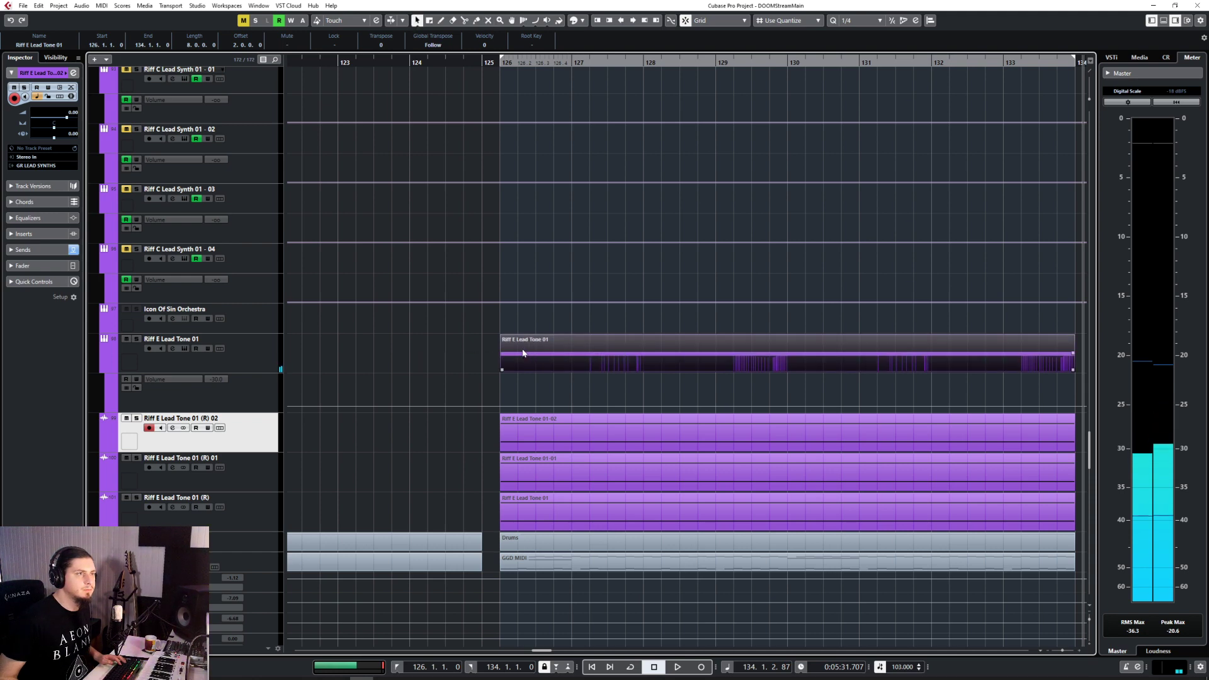
Step: Transpose the Riff E Lead Tone 01 notes down several more semitones and close the editor
{"action": "double_click", "coordinate": [522, 354]}
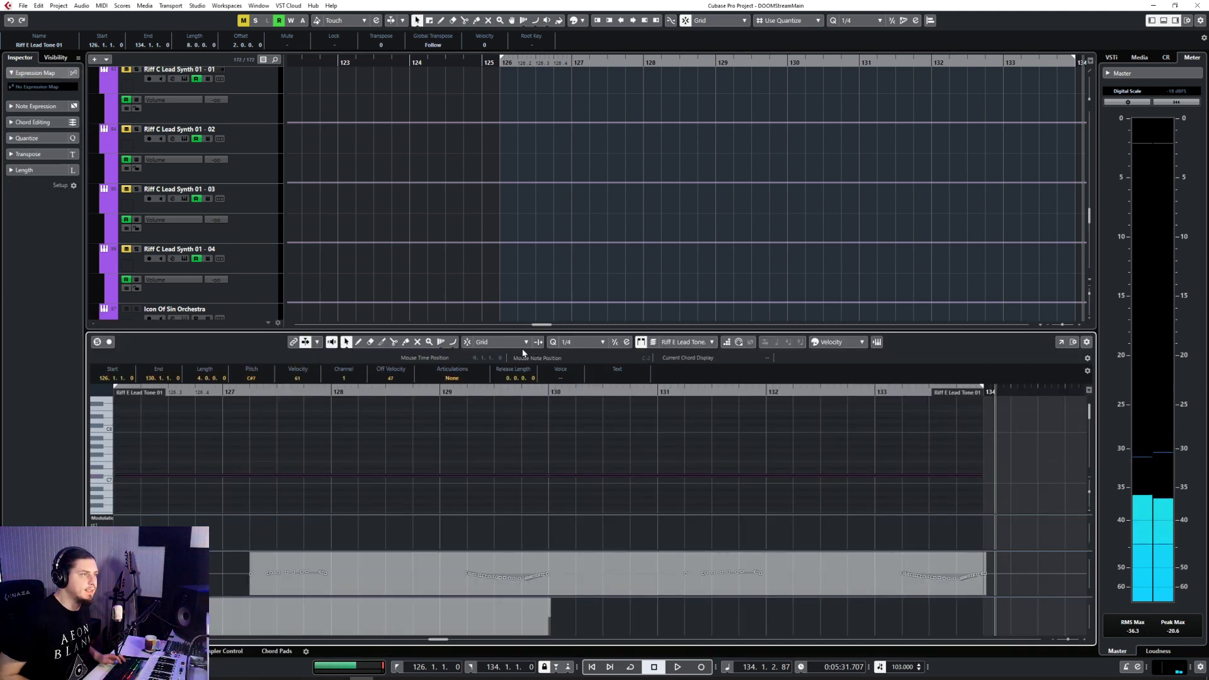
{"action": "key", "text": "Down"}
{"action": "key", "text": "Return"}
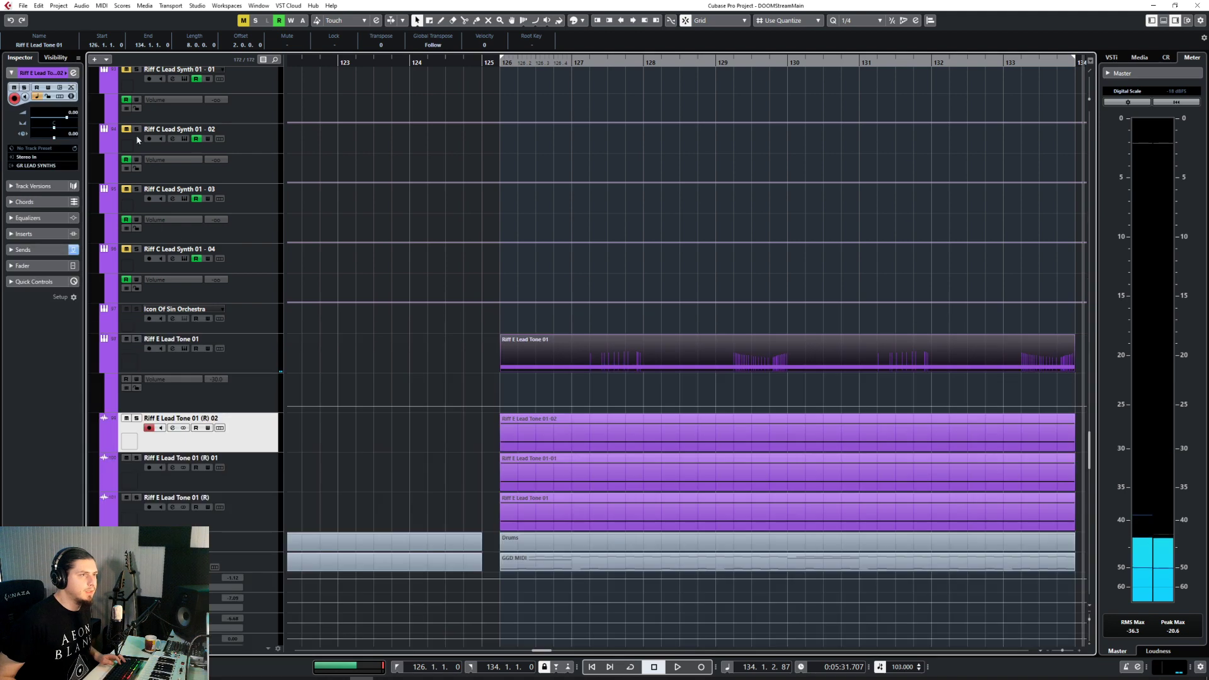
Step: Render the lowest version of the Riff E Lead Tone 01 part in place with the current settings
{"action": "left_click", "coordinate": [38, 6]}
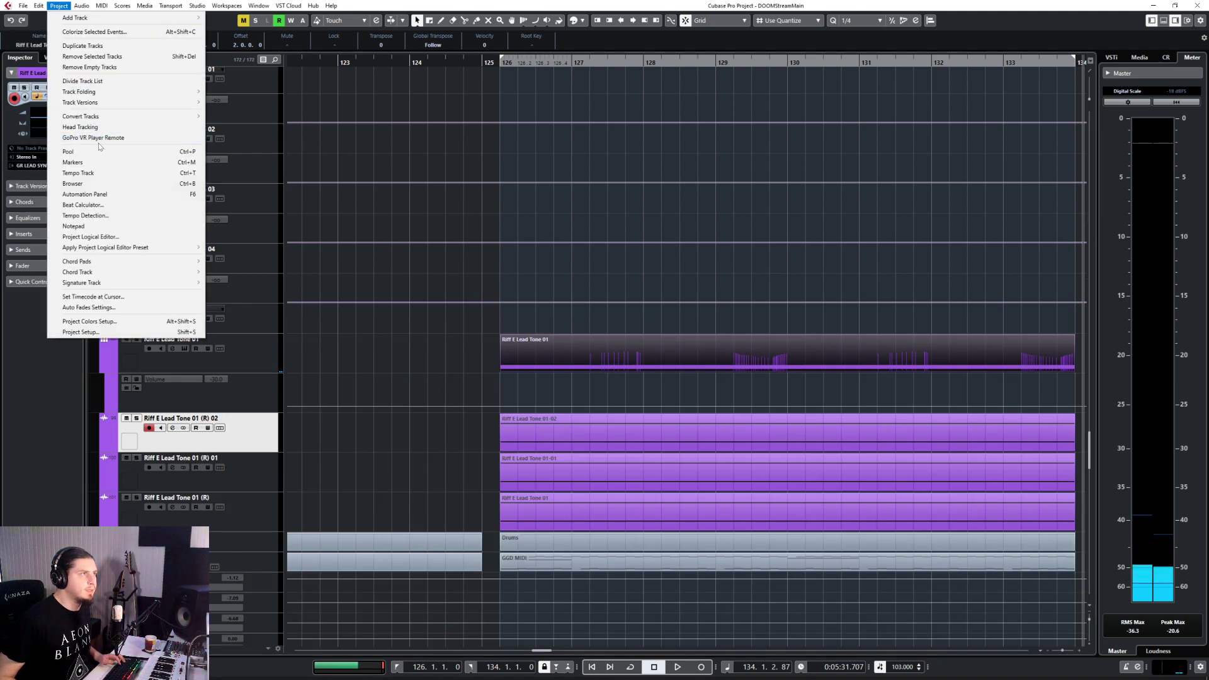
{"action": "left_click", "coordinate": [39, 5]}
{"action": "mouse_move", "coordinate": [174, 109]}
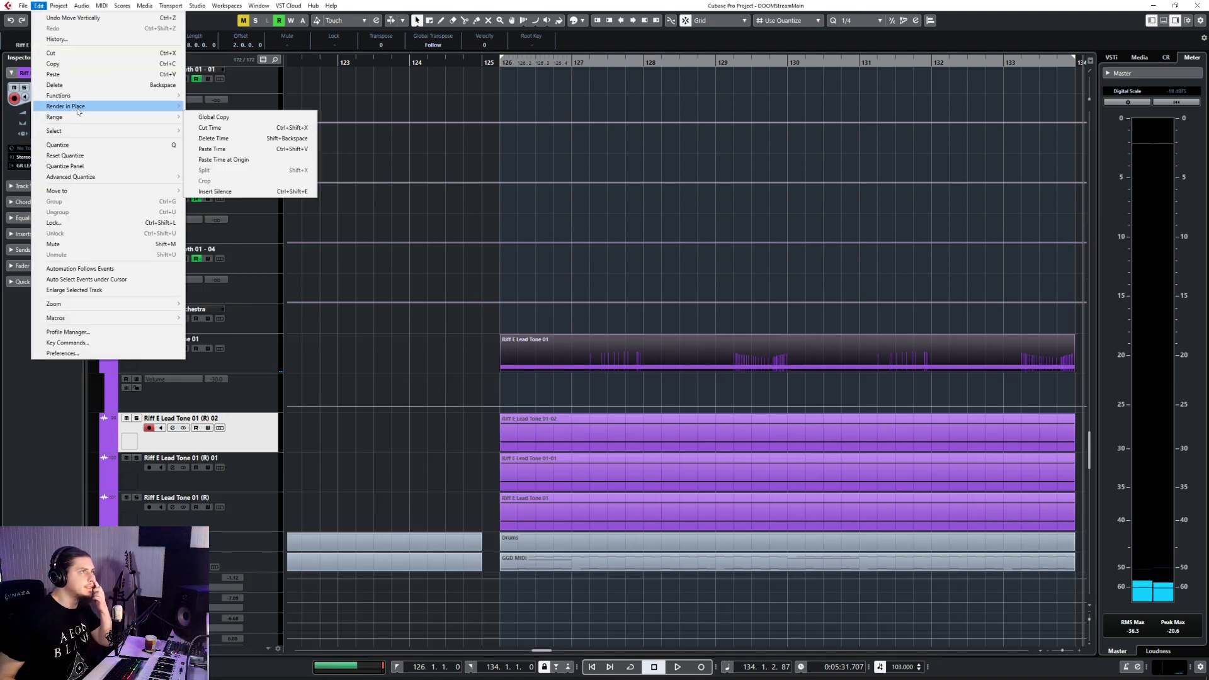
{"action": "left_click", "coordinate": [227, 107]}
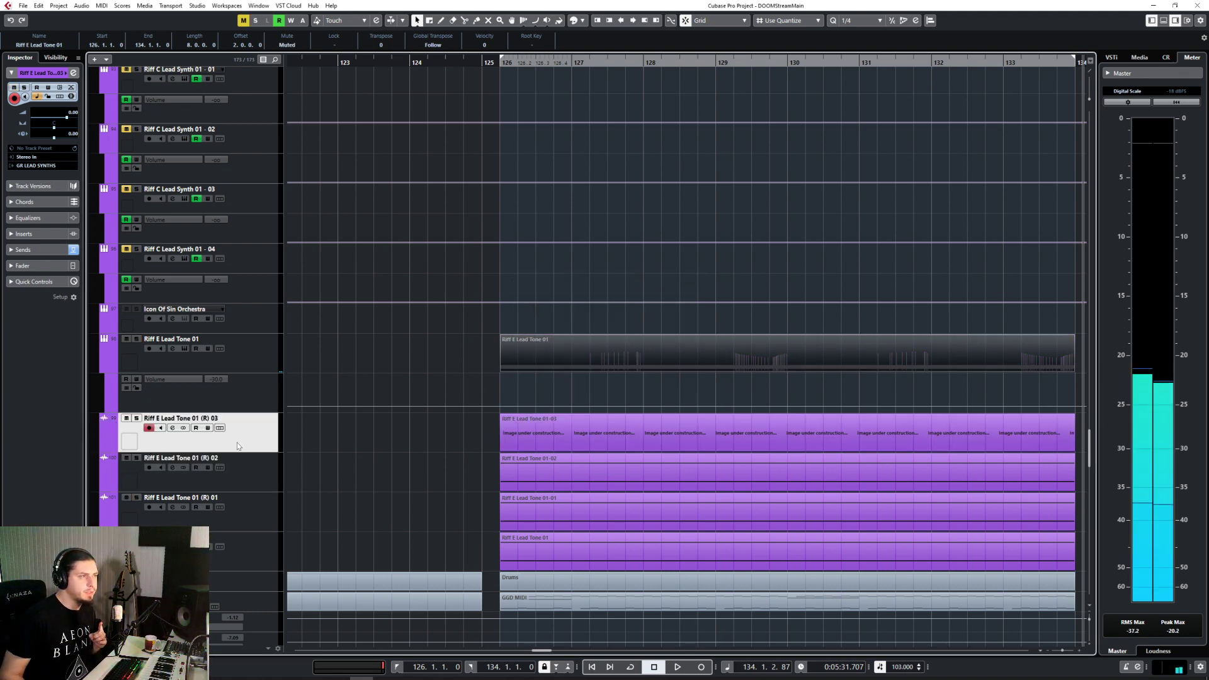
{"action": "left_click", "coordinate": [243, 549]}
{"action": "scroll", "coordinate": [243, 549], "scroll_direction": "down", "scroll_amount": 3}
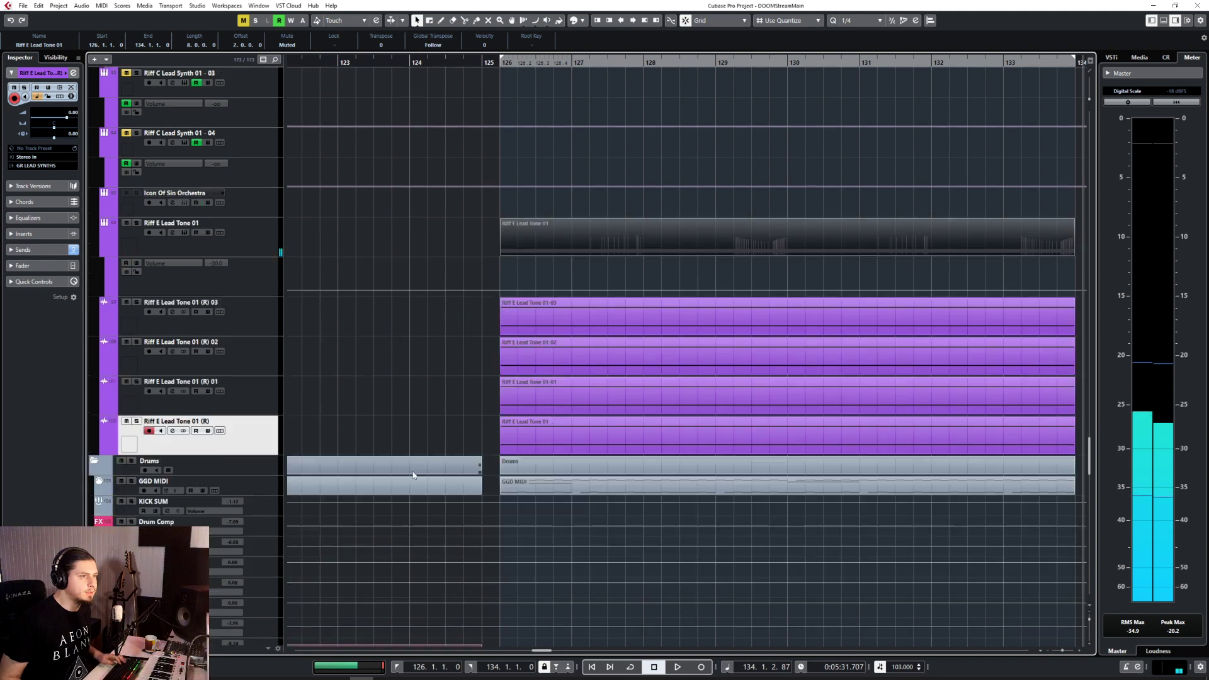
{"action": "left_click", "coordinate": [545, 399]}
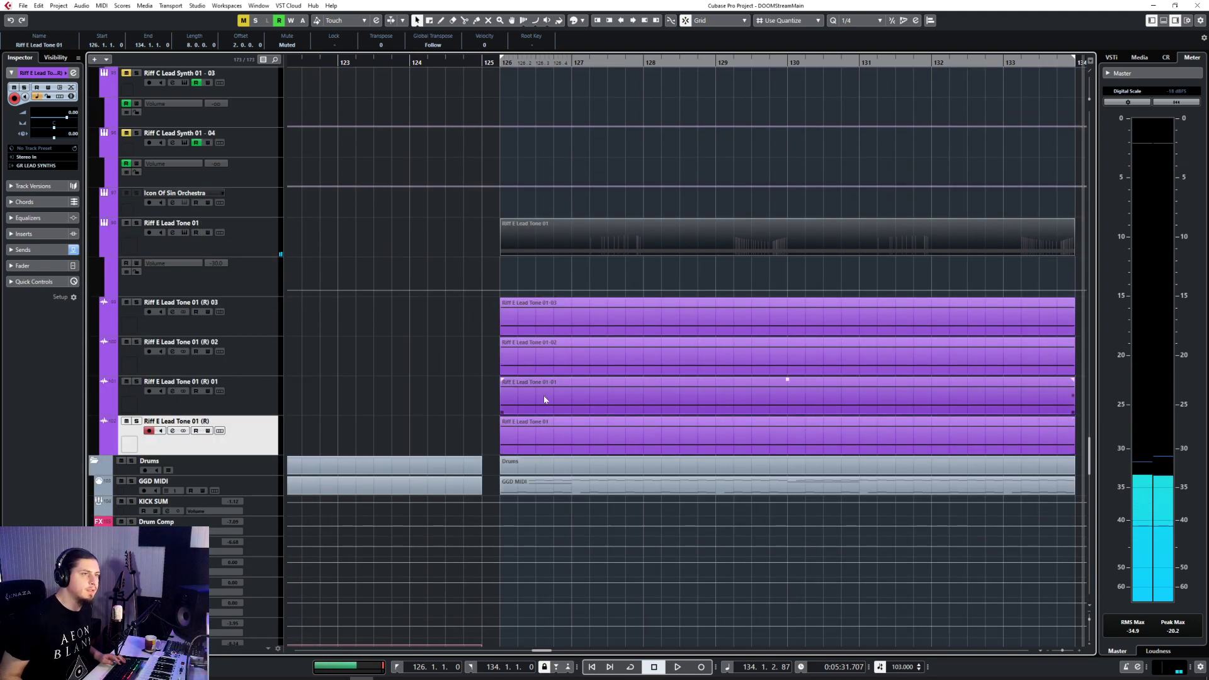
{"action": "left_click", "coordinate": [519, 354]}
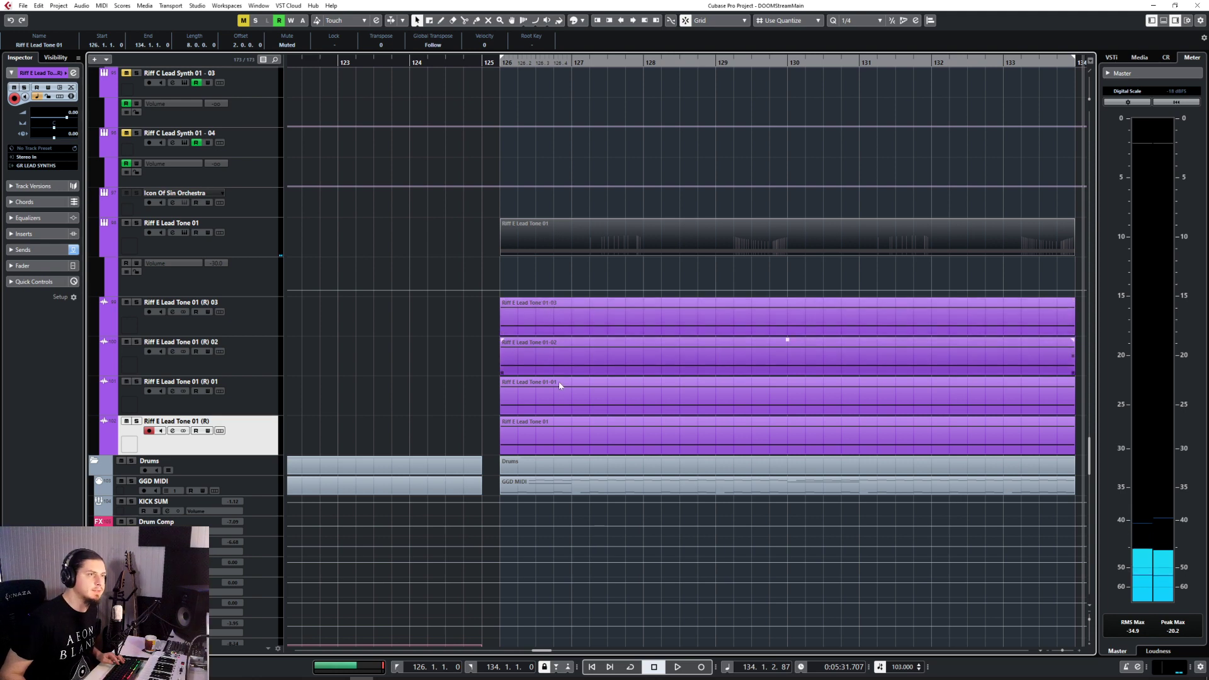
{"action": "left_click", "coordinate": [574, 391]}
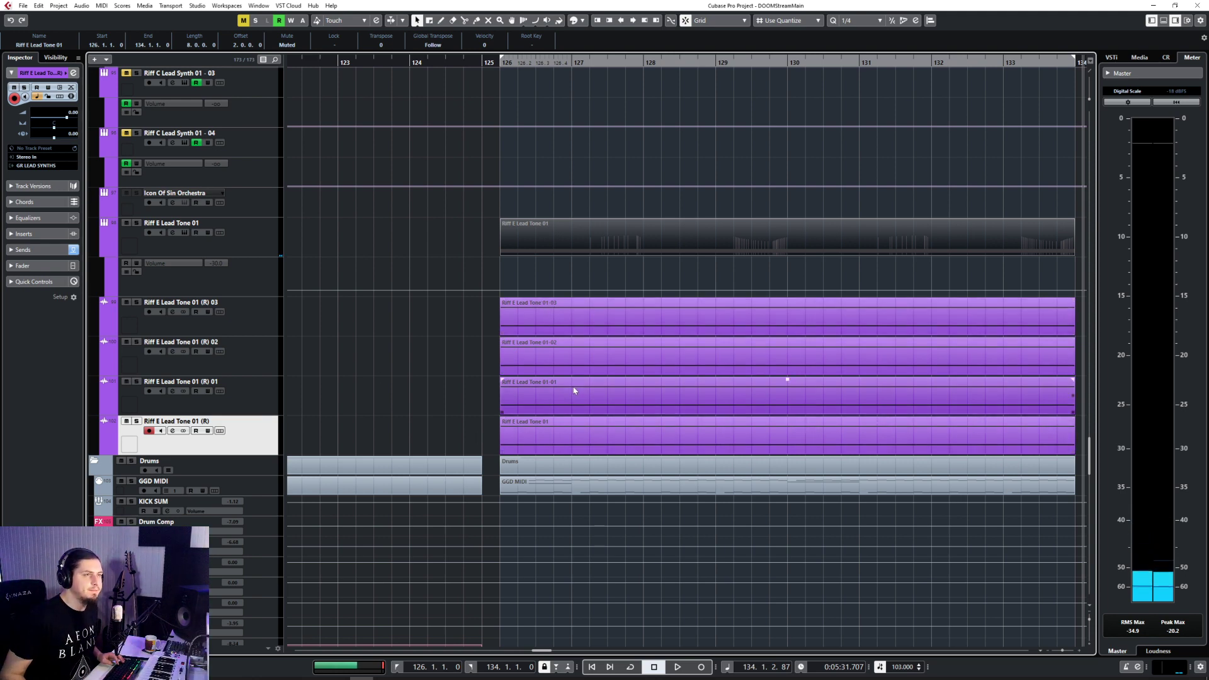
{"action": "left_click", "coordinate": [595, 357]}
{"action": "left_click", "coordinate": [585, 312]}
Step: Move the playhead to bar 124, set Riff E Lead Tone 01 (R) 03 to -5.00, and pan renders 03, 02, 01 and (R) to L50, R50, L60, R60
{"action": "left_click", "coordinate": [254, 332]}
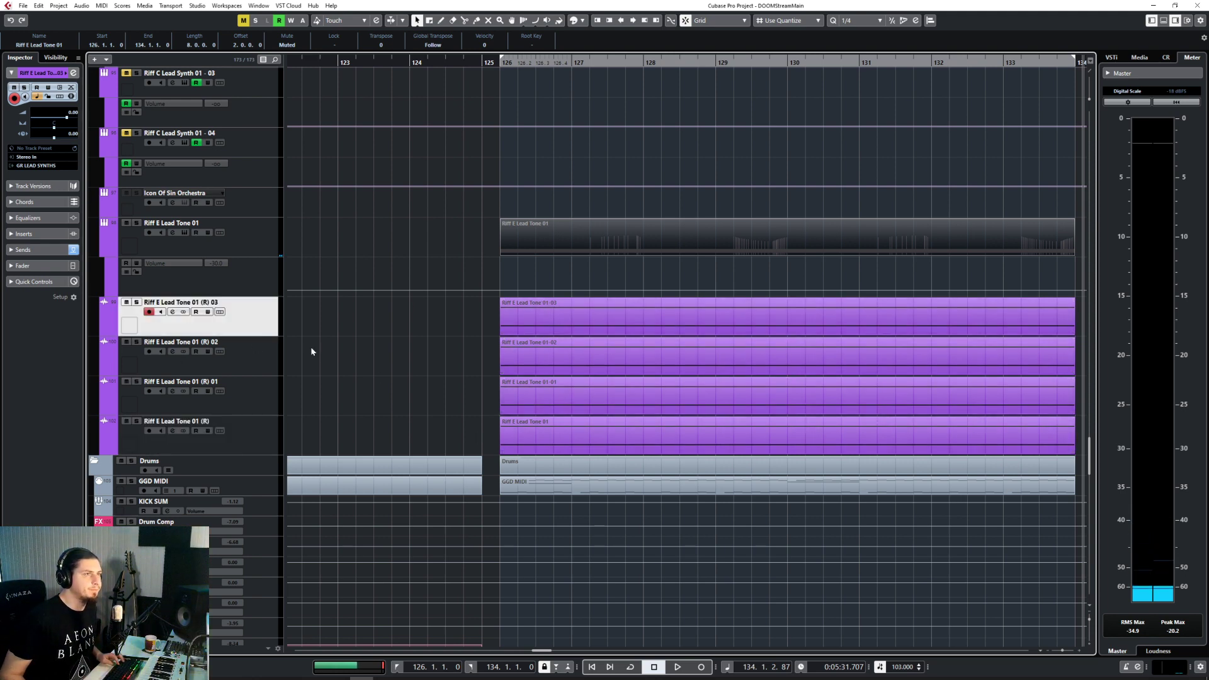
{"action": "left_click", "coordinate": [410, 61]}
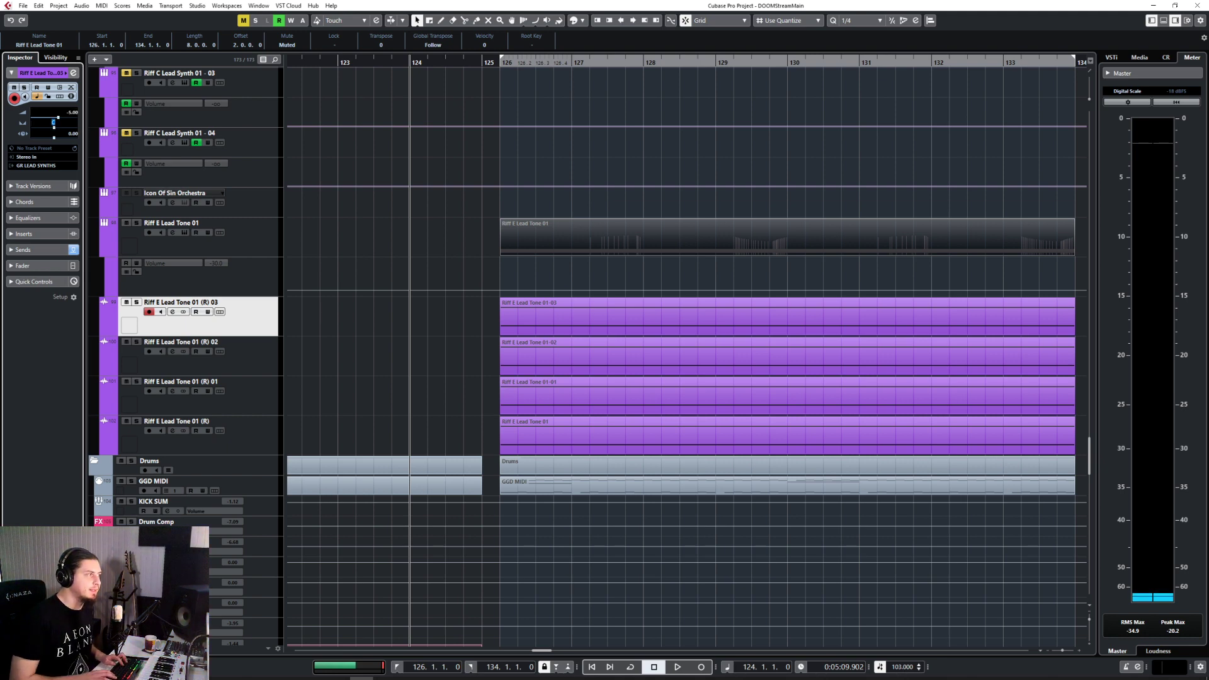
{"action": "left_click", "coordinate": [246, 365]}
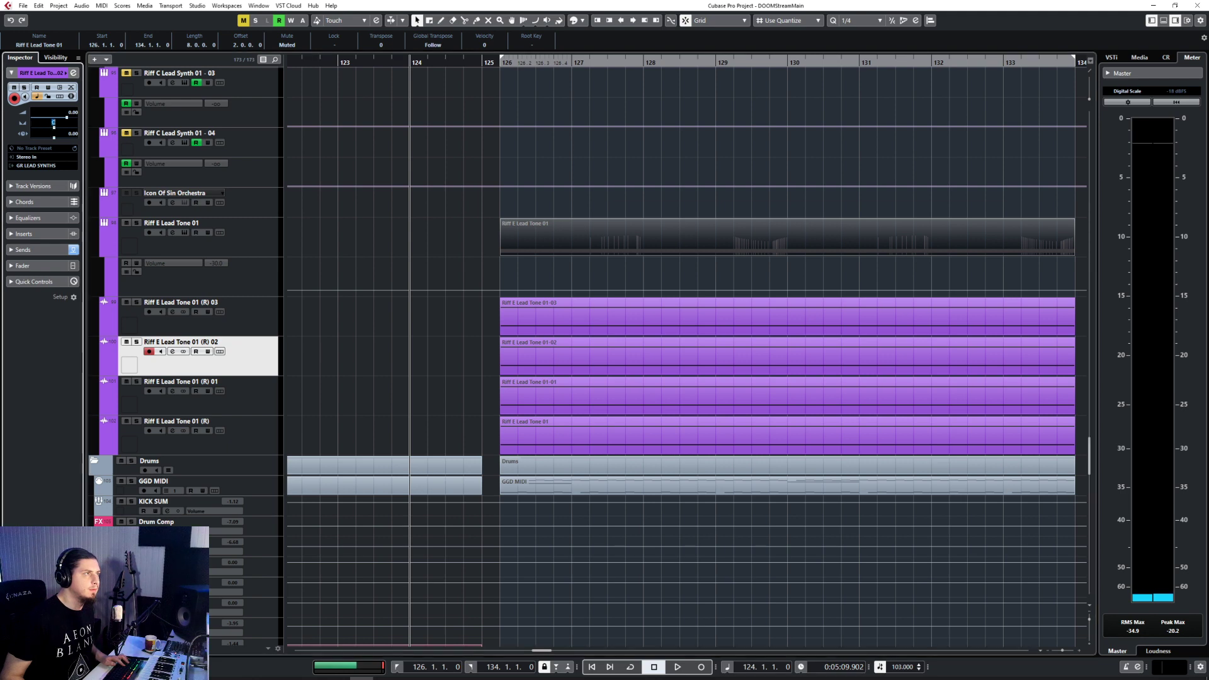
{"action": "left_click", "coordinate": [248, 399]}
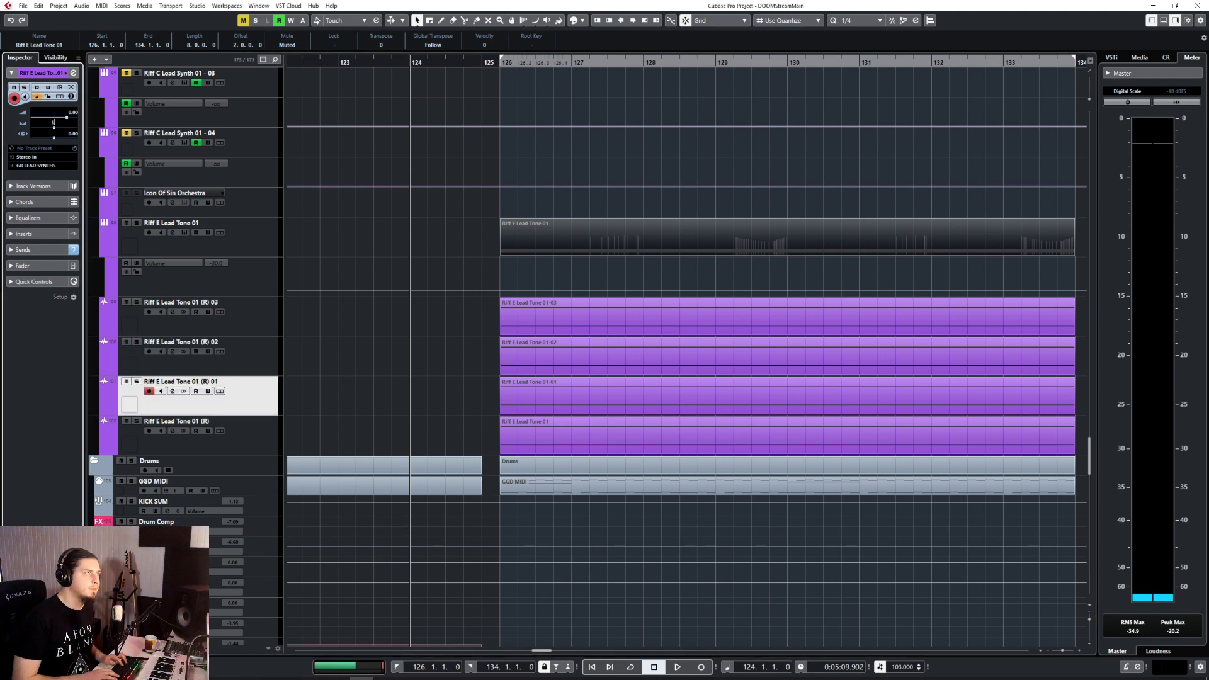
{"action": "key", "text": "Down"}
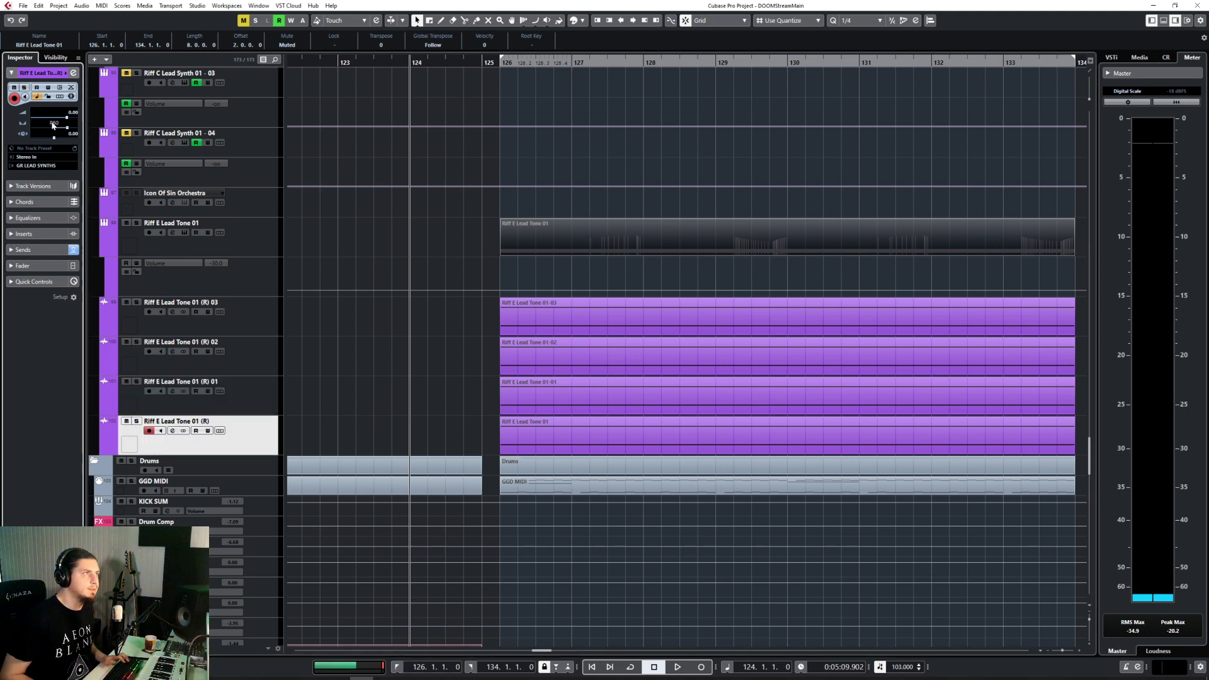
Step: Set the volume of the Riff E Lead Tone 01 (R) 02, (R) 01 and (R) tracks to -5.00
{"action": "left_click", "coordinate": [265, 358]}
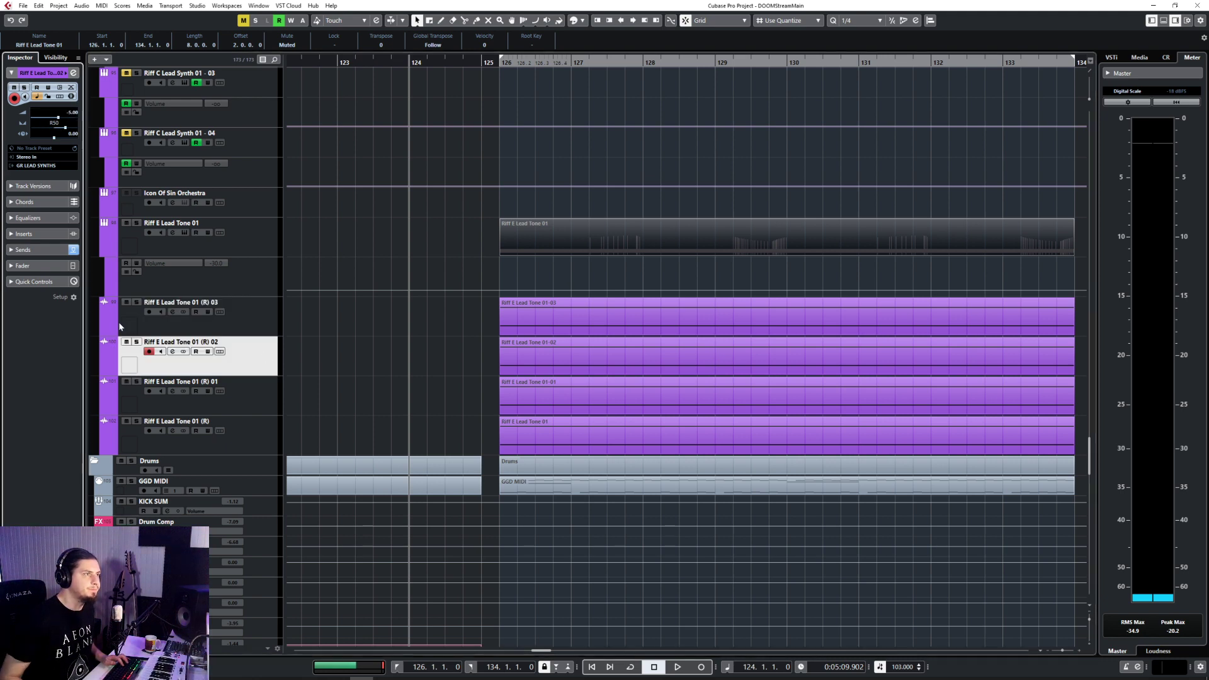
{"action": "left_click", "coordinate": [250, 402]}
{"action": "left_click", "coordinate": [72, 111]}
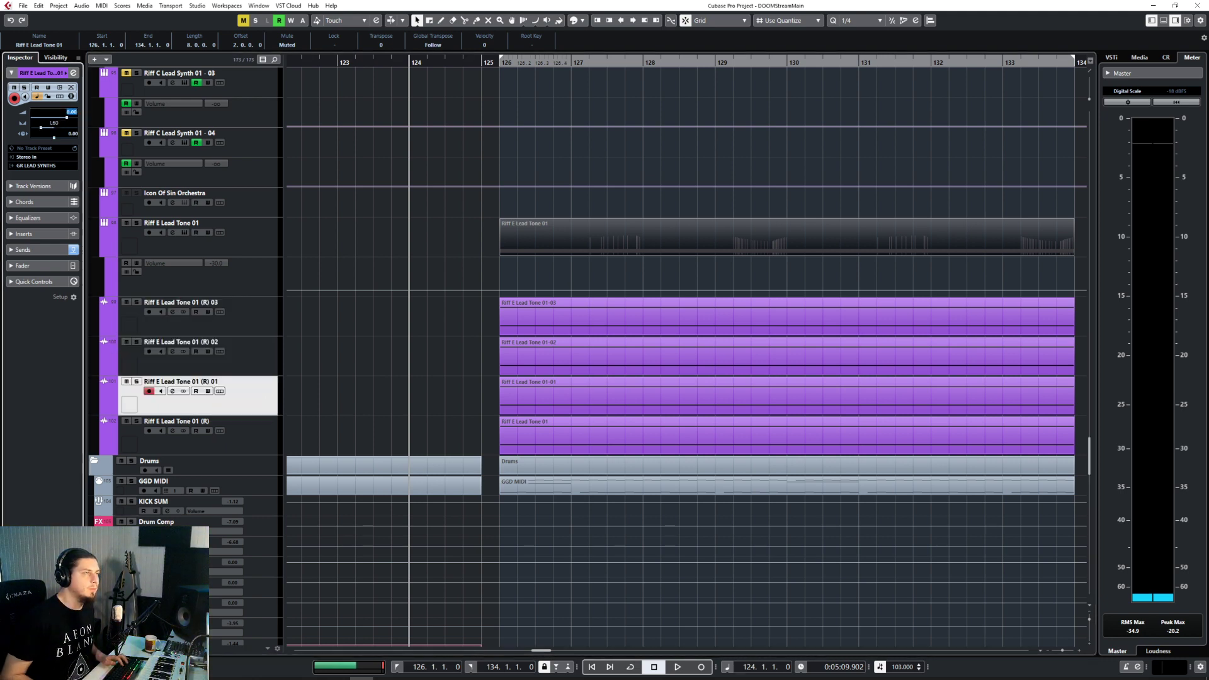
{"action": "key", "text": "Down"}
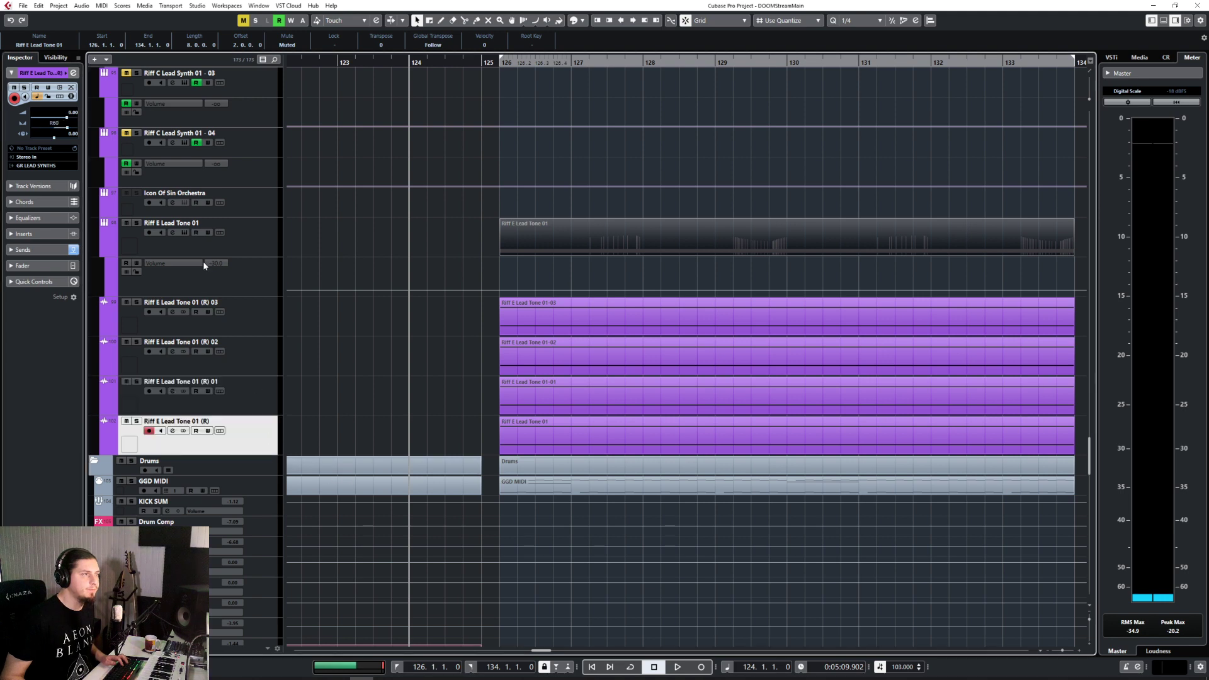
{"action": "left_click", "coordinate": [68, 113]}
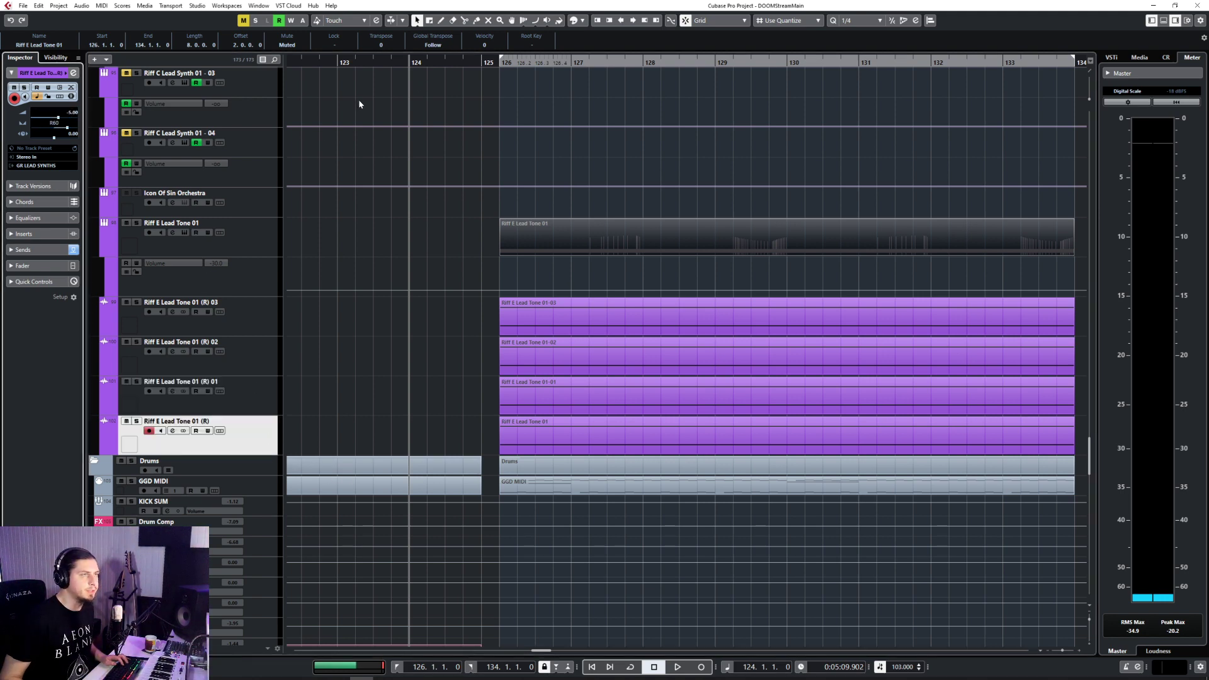
{"action": "left_click", "coordinate": [252, 310]}
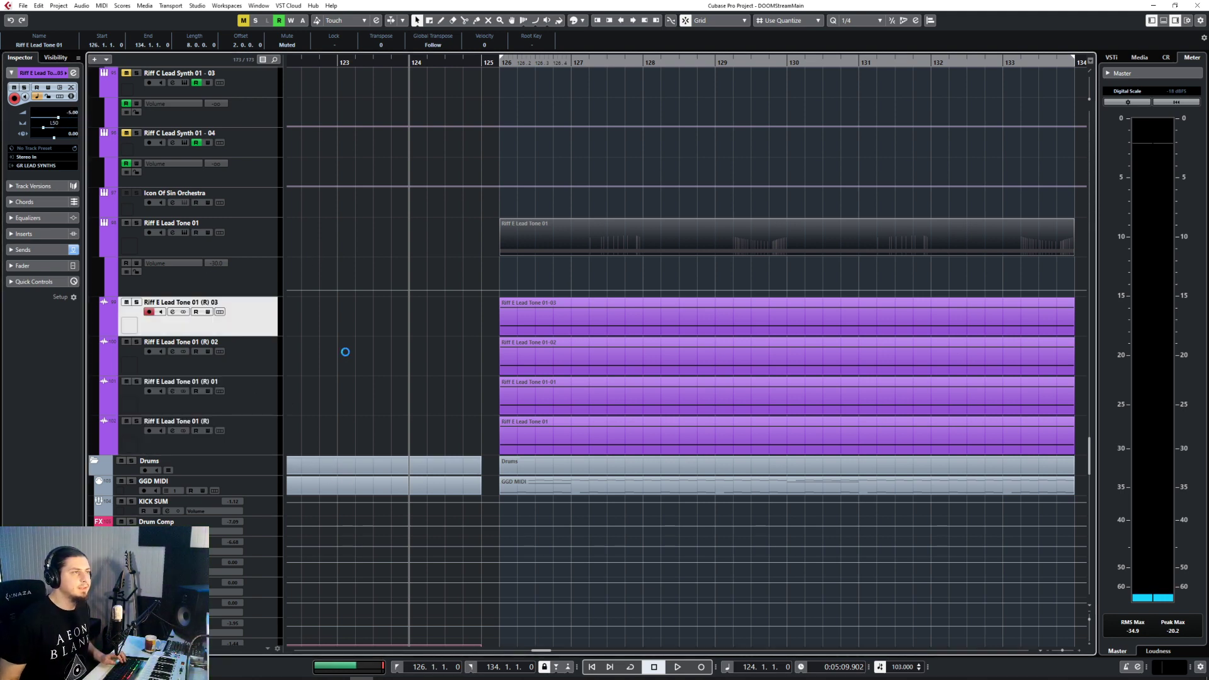
Step: Check the routing, inserts and sends of the Riff E Lead Tone channels in the MixConsole and close it
{"action": "left_click", "coordinate": [190, 220]}
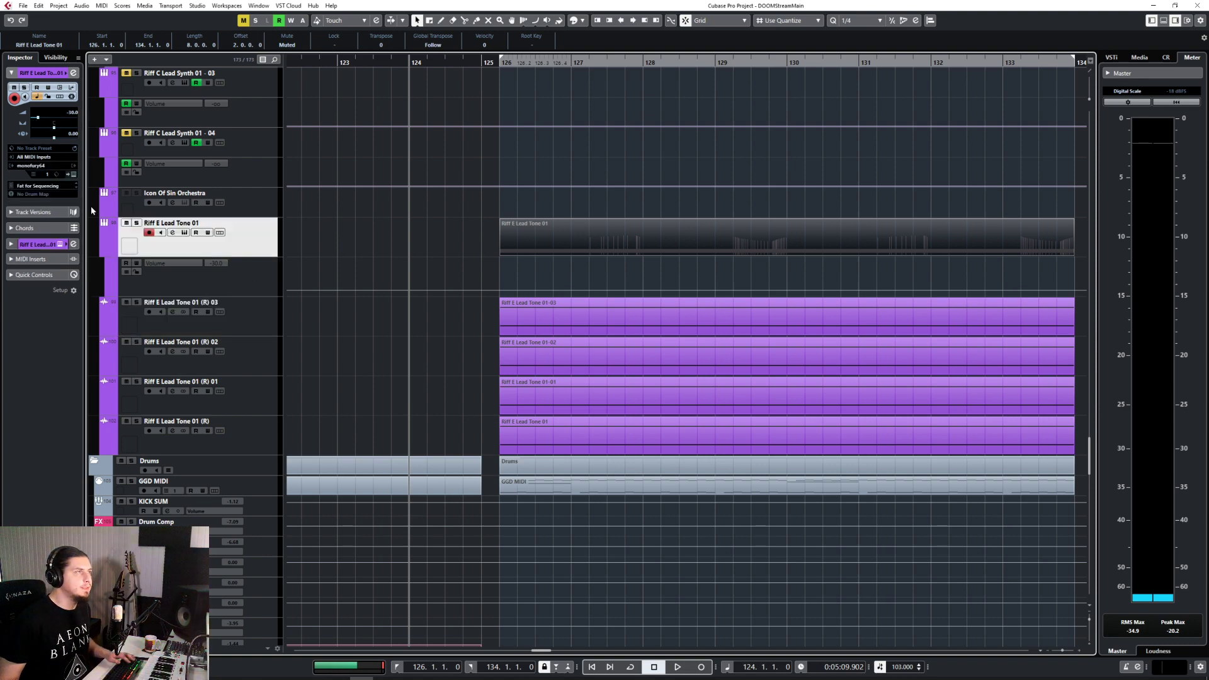
{"action": "key", "text": "F3"}
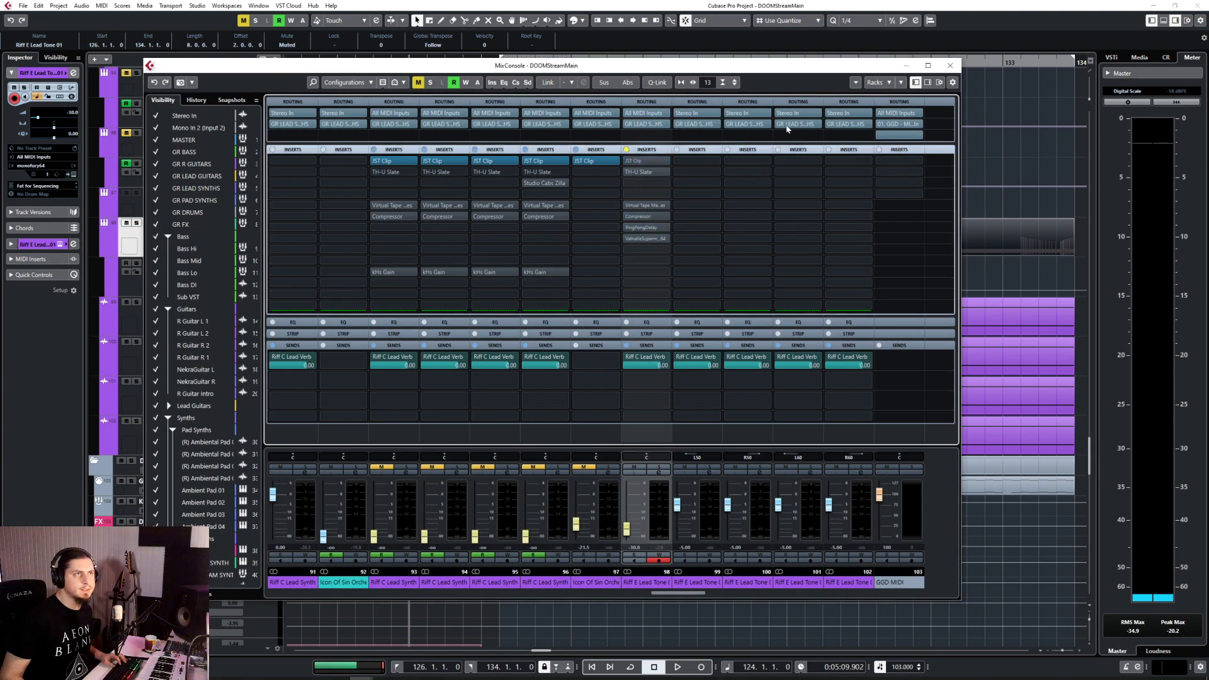
{"action": "left_click", "coordinate": [950, 66]}
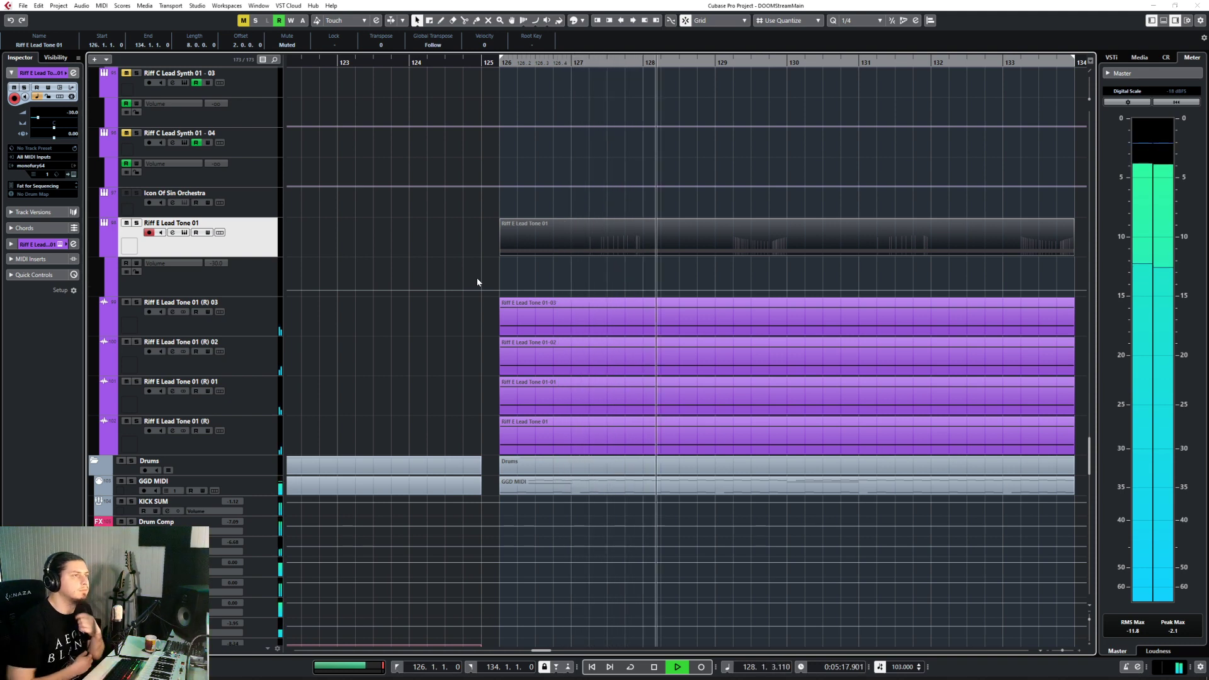
Step: Link the four rendered Riff E Lead Tone channels with Q-Link in the MixConsole and raise their faders together to 2.06
{"action": "left_click", "coordinate": [240, 320]}
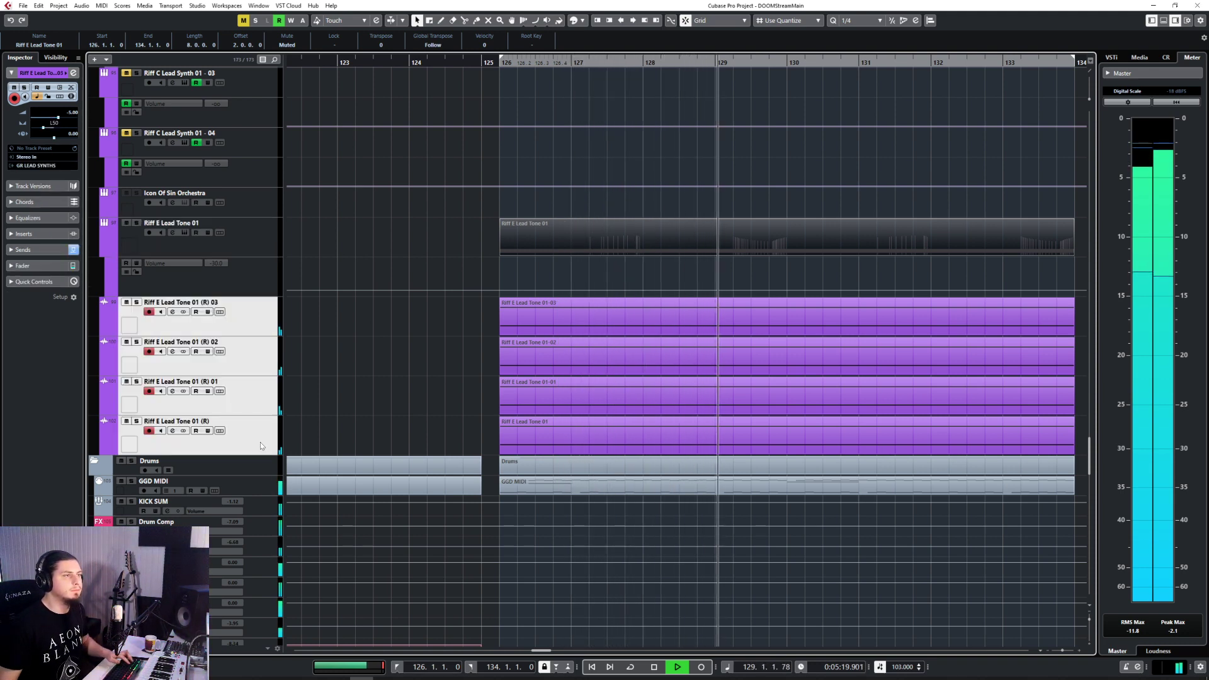
{"action": "key", "text": "F3"}
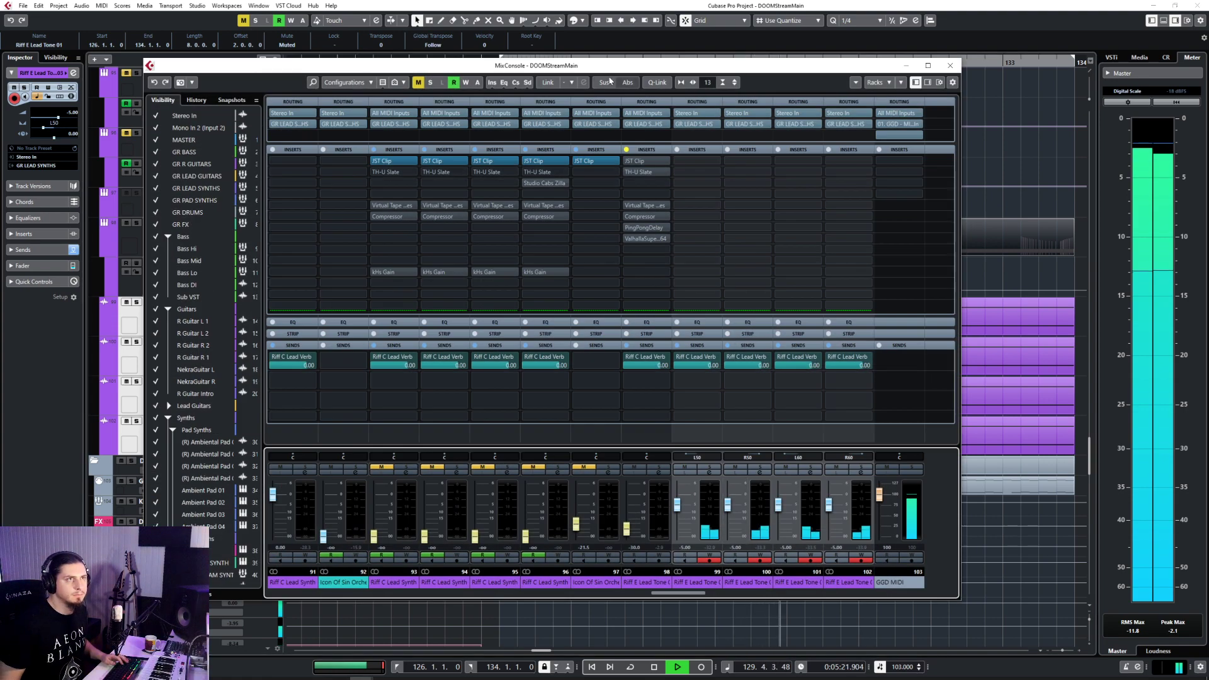
{"action": "left_click", "coordinate": [657, 83]}
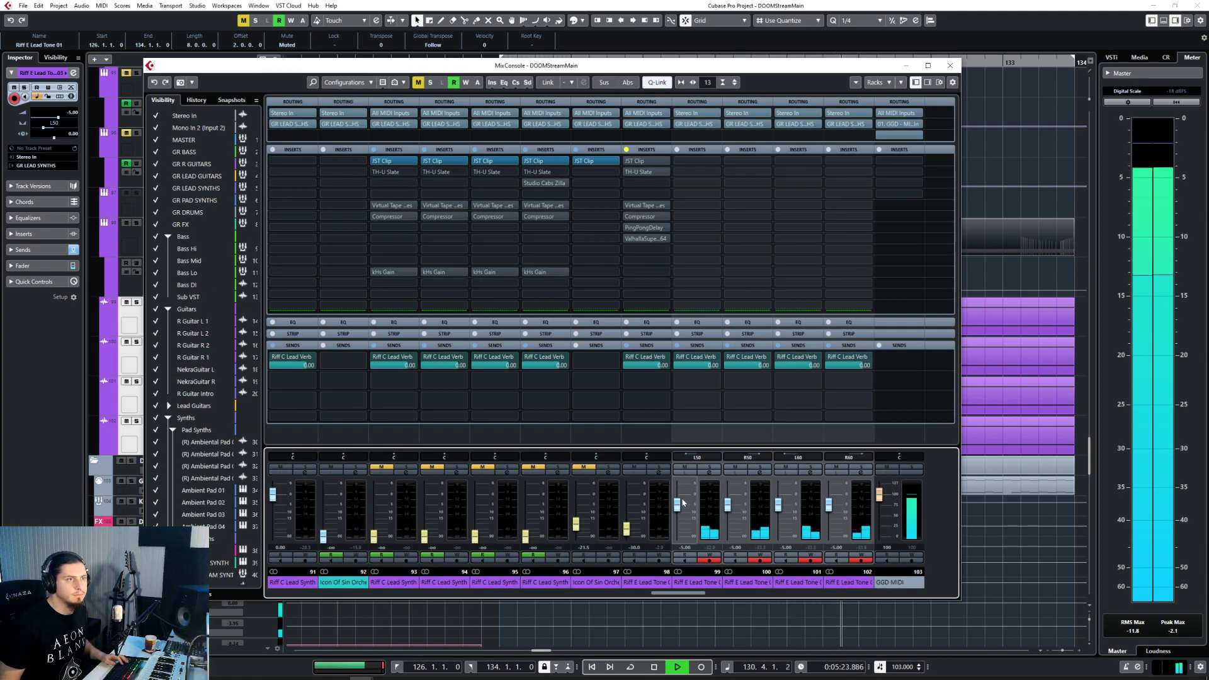
{"action": "left_click_drag", "start_coordinate": [678, 509], "coordinate": [683, 497]}
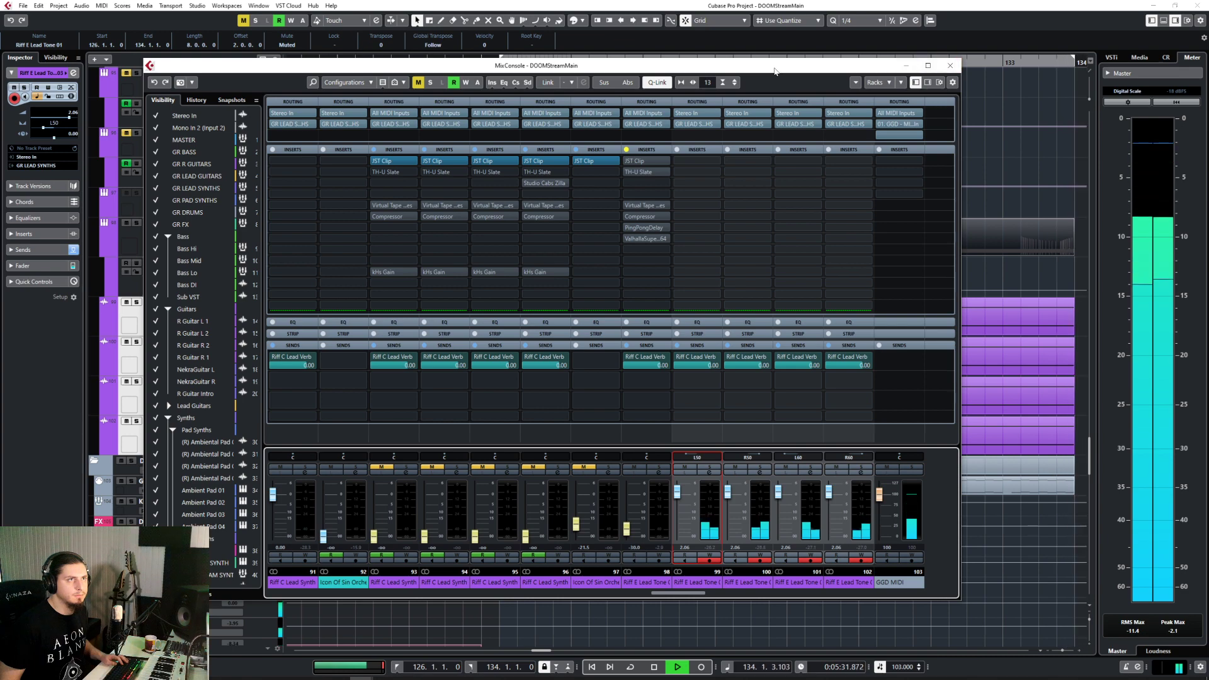
Step: Solo the four rendered Riff E Lead Tone tracks, play them back from bar 126, and clear the solo
{"action": "left_click_drag", "start_coordinate": [756, 66], "coordinate": [920, 315]}
{"action": "left_click", "coordinate": [493, 62]}
{"action": "key", "text": "space"}
{"action": "key", "text": "s"}
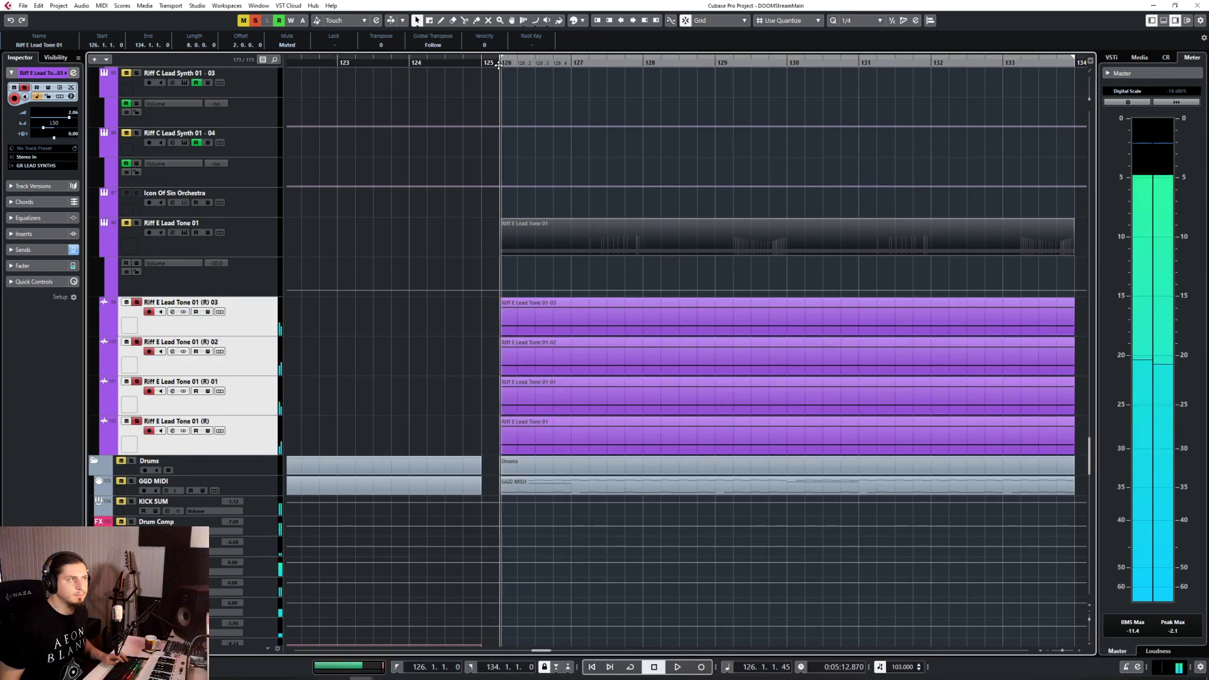
{"action": "key", "text": "space"}
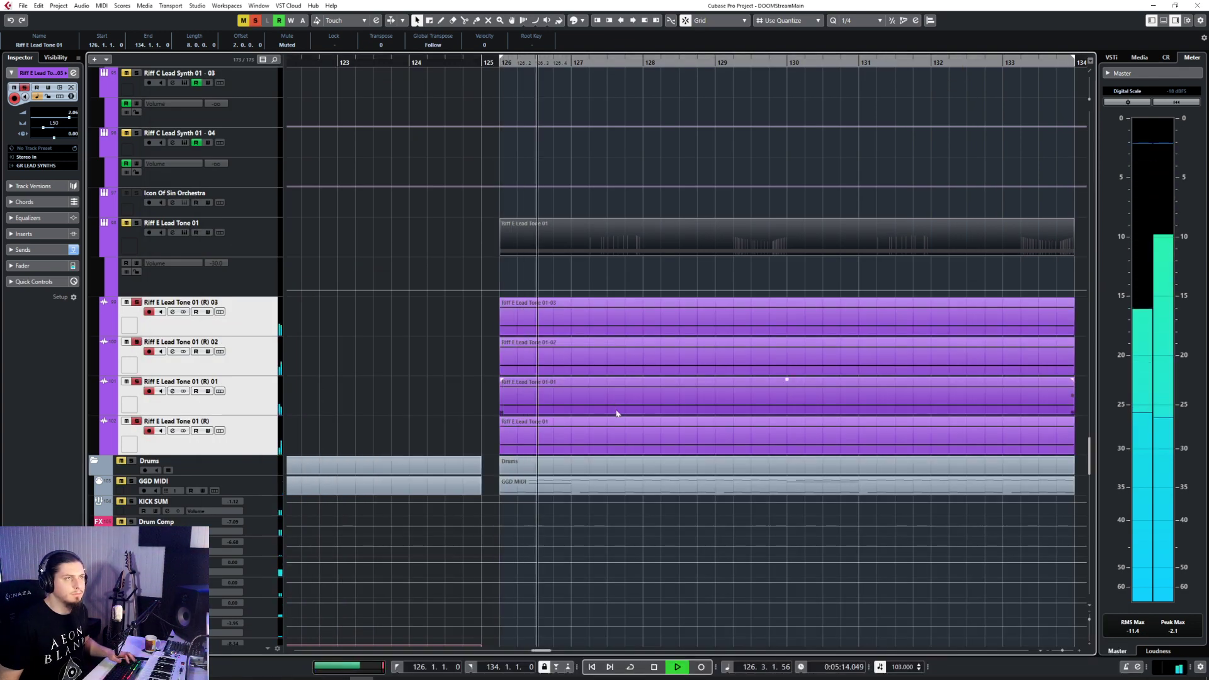
{"action": "key", "text": "F3"}
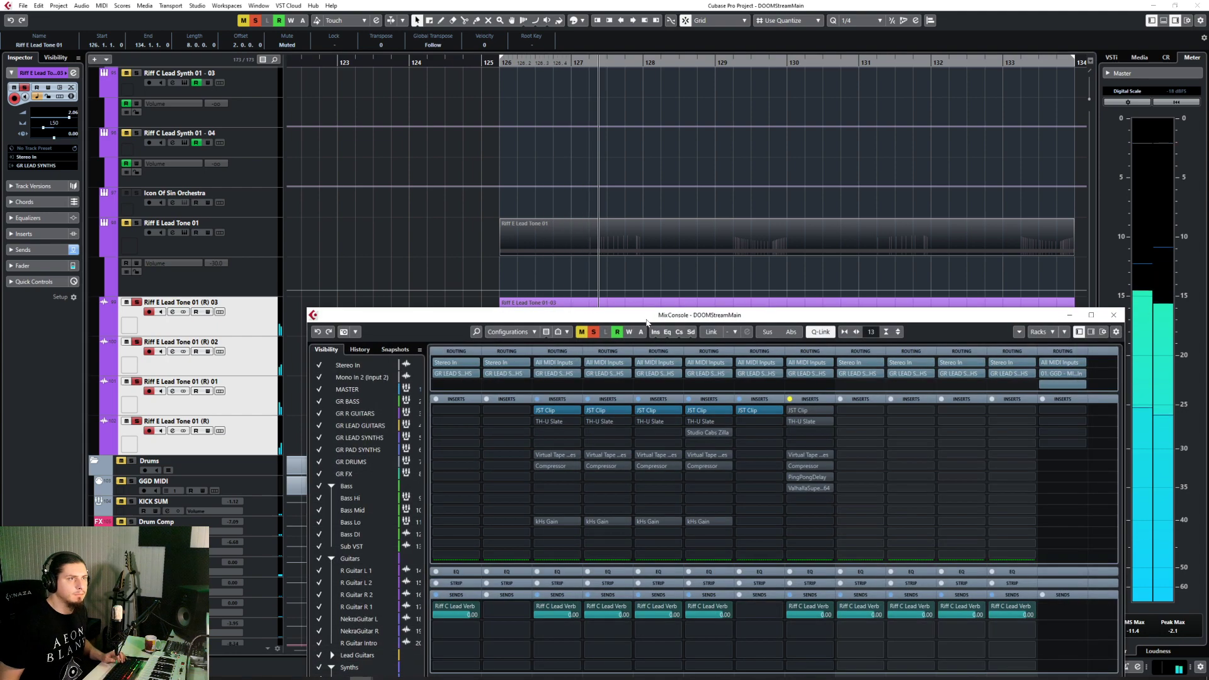
{"action": "left_click_drag", "start_coordinate": [756, 316], "coordinate": [544, 155]}
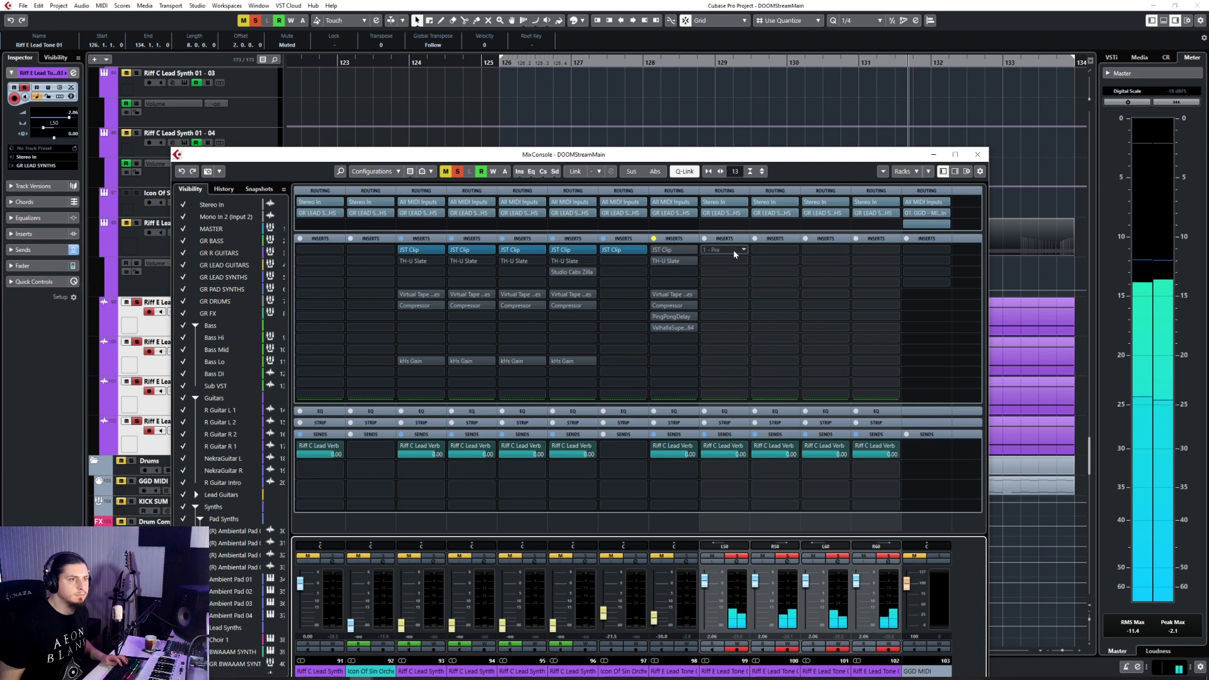
{"action": "key", "text": "space"}
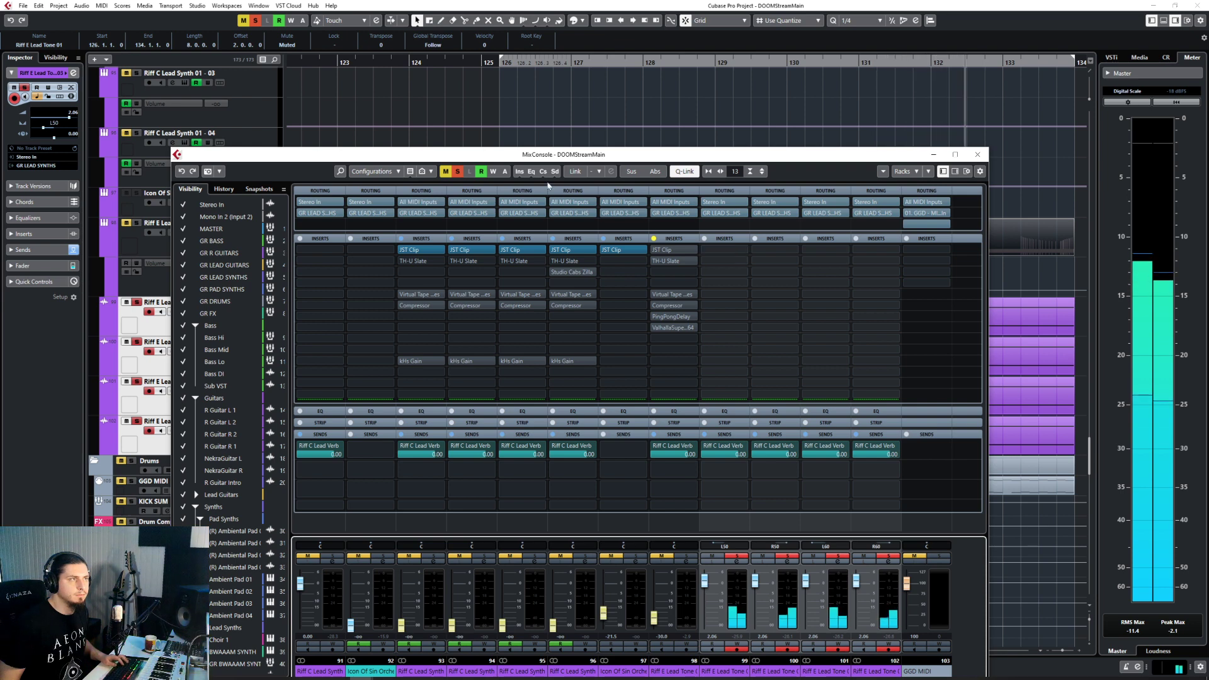
{"action": "left_click", "coordinate": [458, 172]}
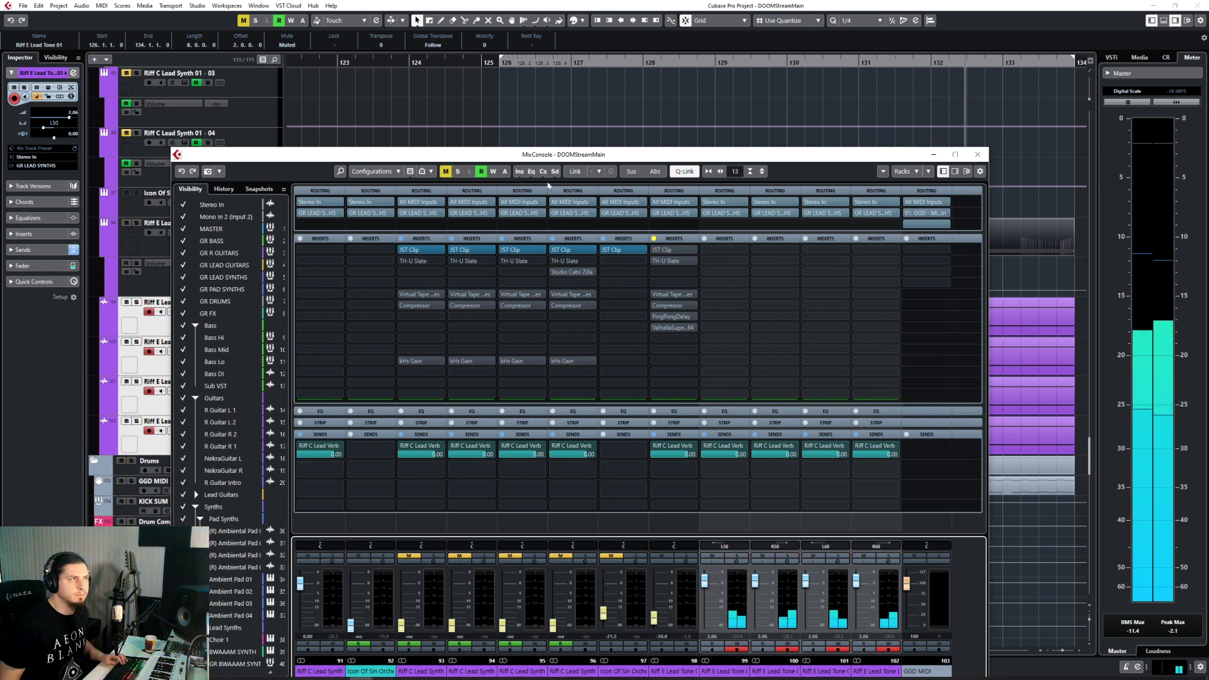
{"action": "left_click", "coordinate": [737, 251]}
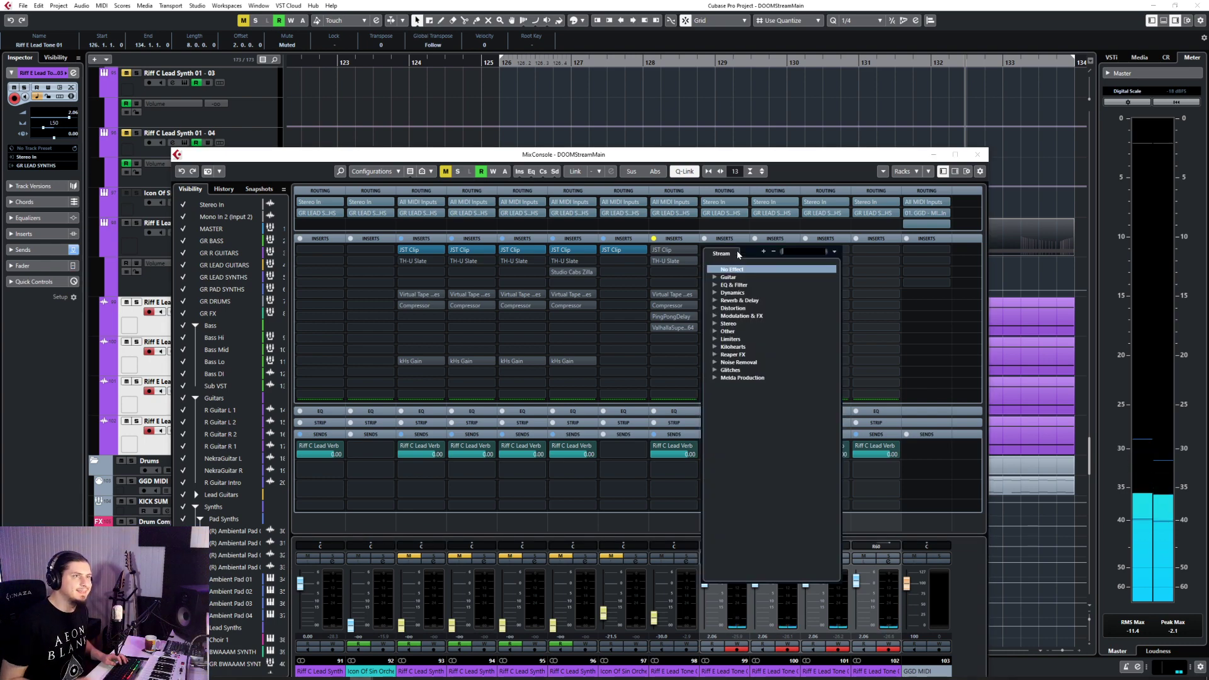
{"action": "left_click", "coordinate": [917, 156]}
{"action": "left_click", "coordinate": [978, 154]}
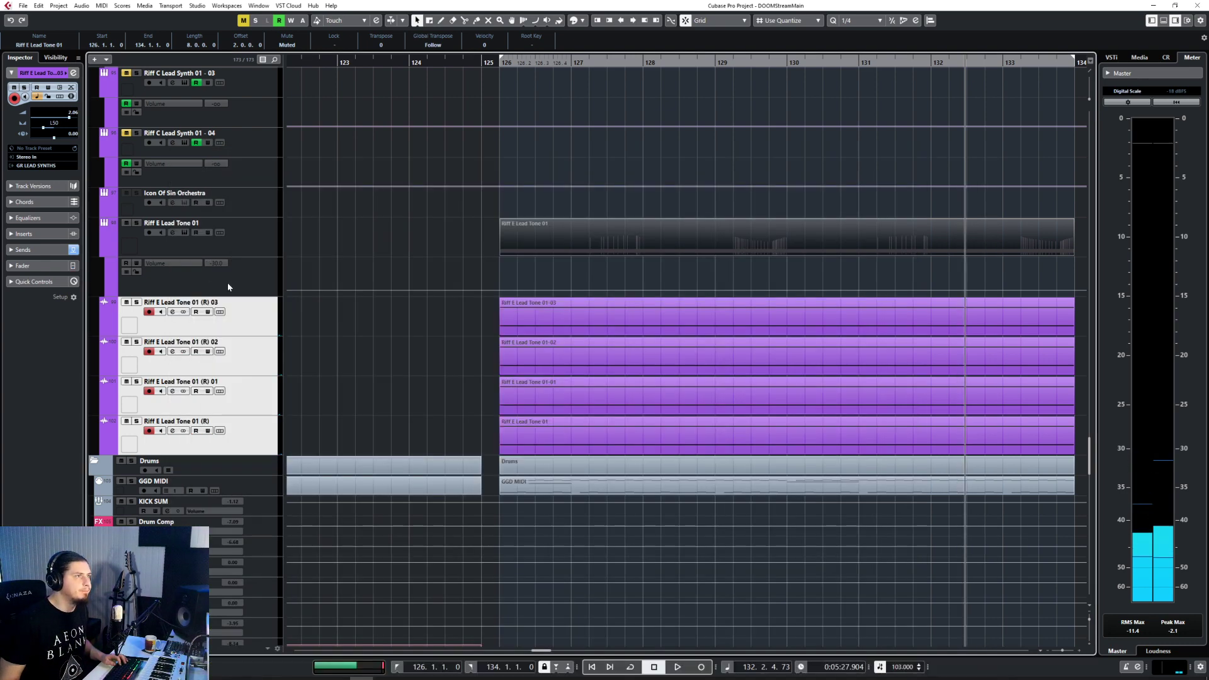
Step: Add a stereo group track named Riff E Lead 01 below Riff E Lead Tone 01, output to GR LEAD SYNTHS and created outside a folder
{"action": "left_click", "coordinate": [247, 240]}
{"action": "right_click", "coordinate": [247, 240]}
{"action": "mouse_move", "coordinate": [266, 253]}
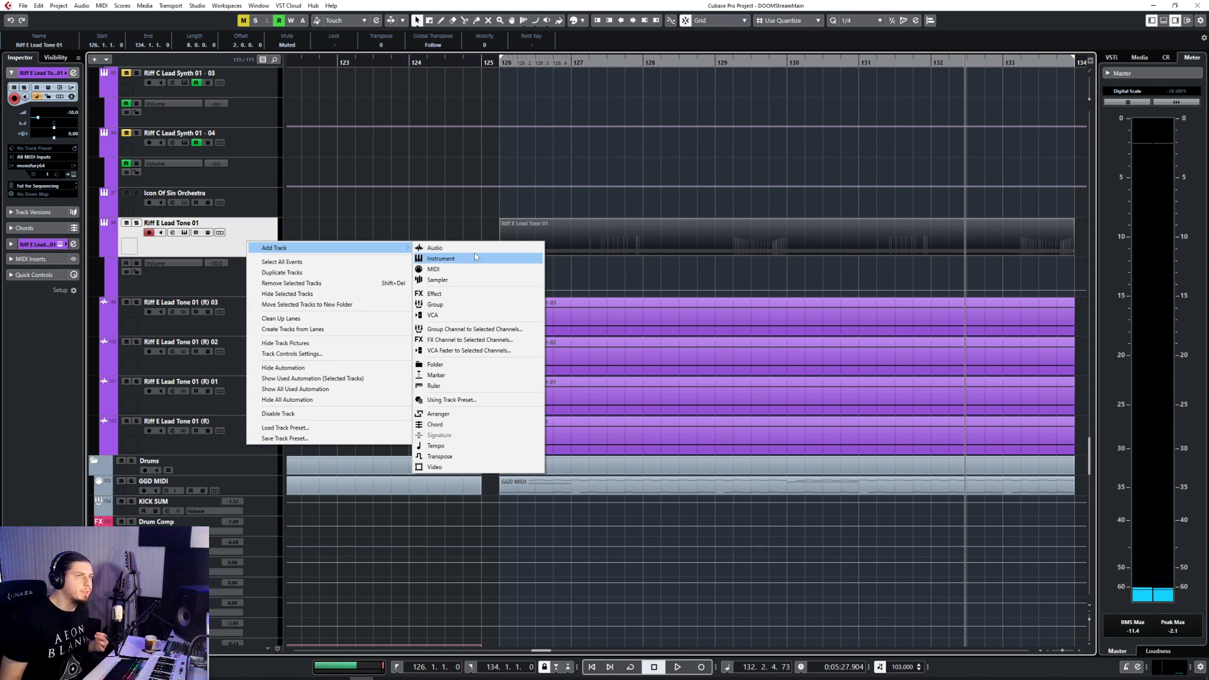
{"action": "left_click", "coordinate": [441, 304]}
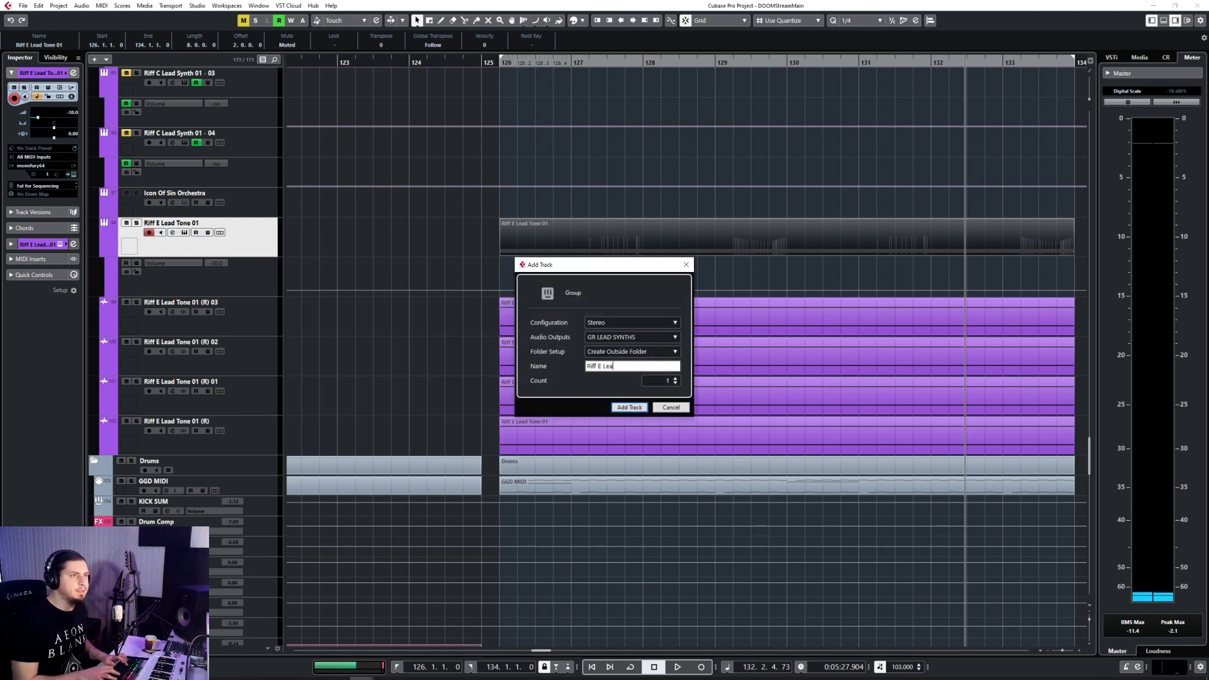
{"action": "key", "text": "Return"}
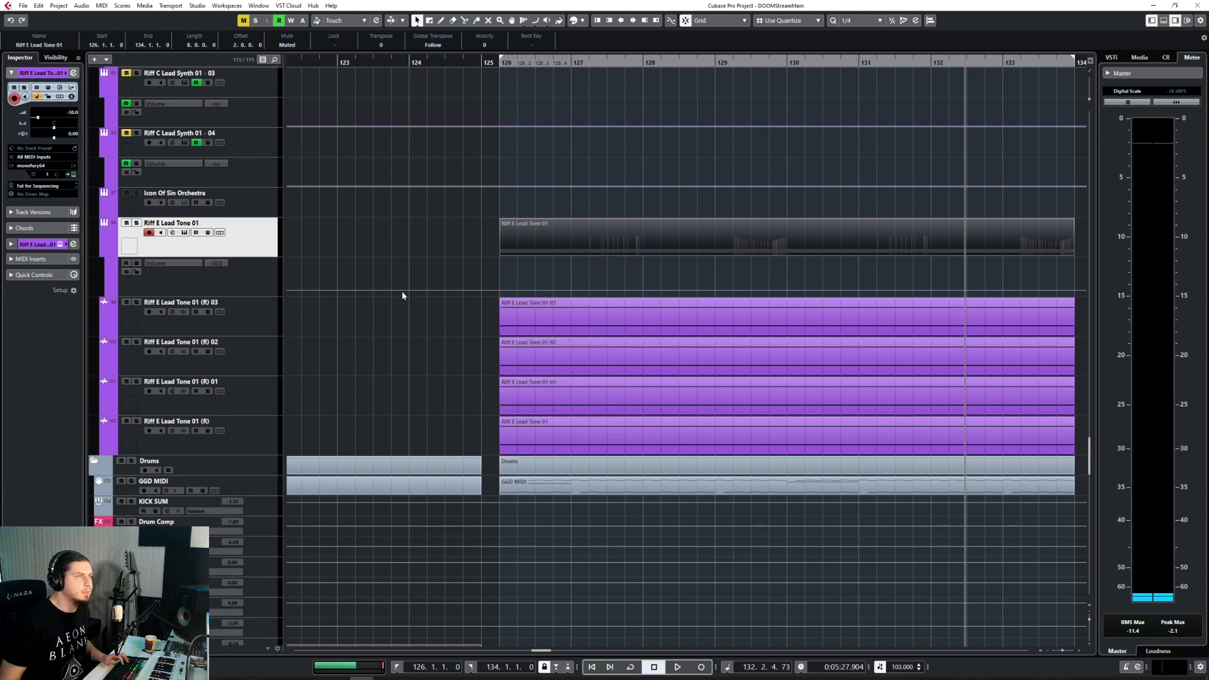
Step: Route the outputs of the four rendered Riff E Lead Tone channels together to the Riff E Lead 01 group
{"action": "left_click", "coordinate": [251, 351]}
{"action": "left_click", "coordinate": [255, 458], "text": "shift"}
{"action": "key", "text": "F3"}
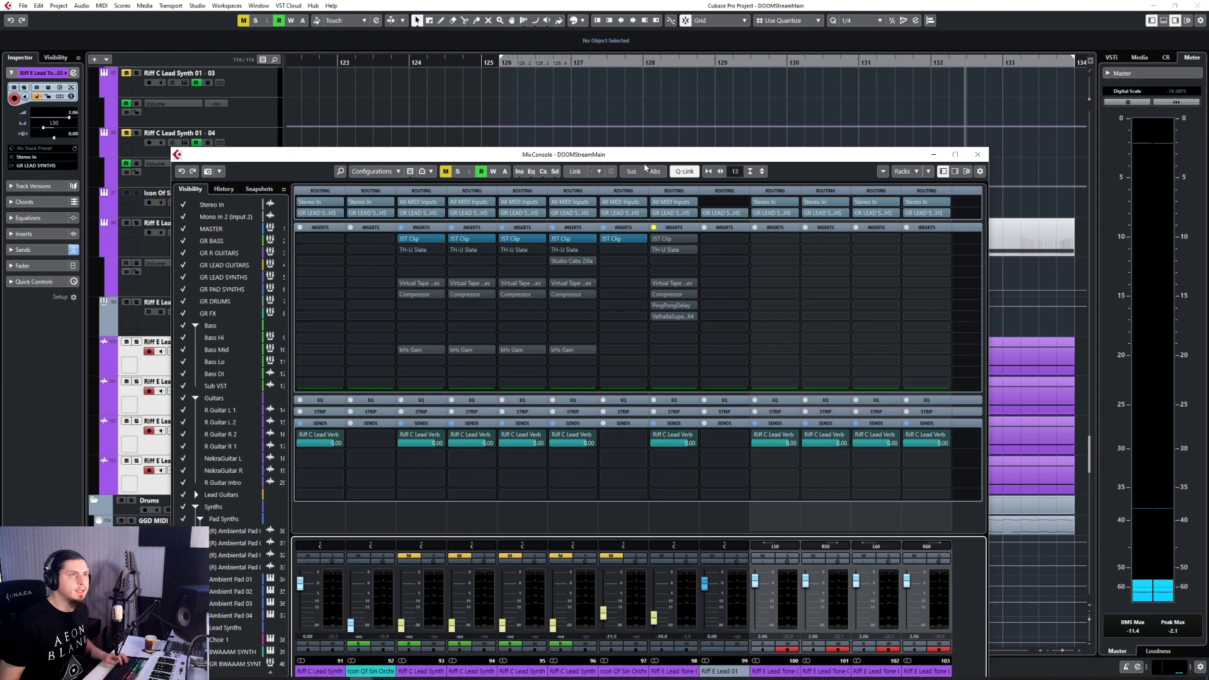
{"action": "left_click_drag", "start_coordinate": [715, 158], "coordinate": [602, 77]}
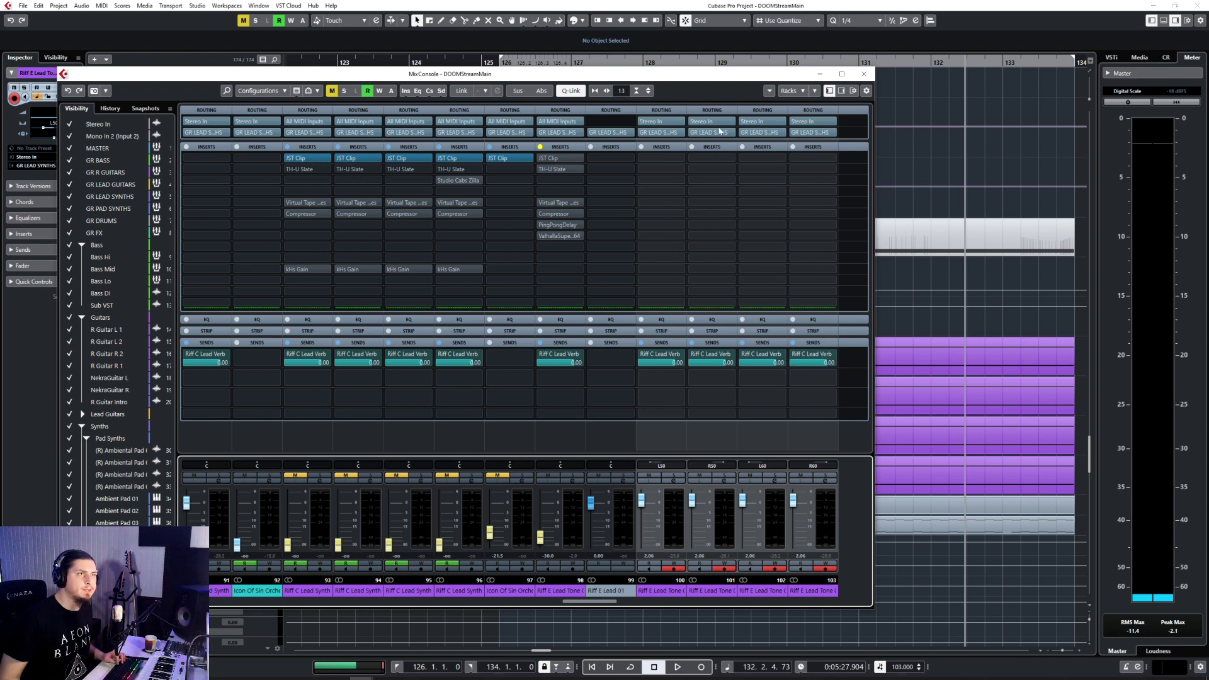
{"action": "left_click", "coordinate": [662, 133]}
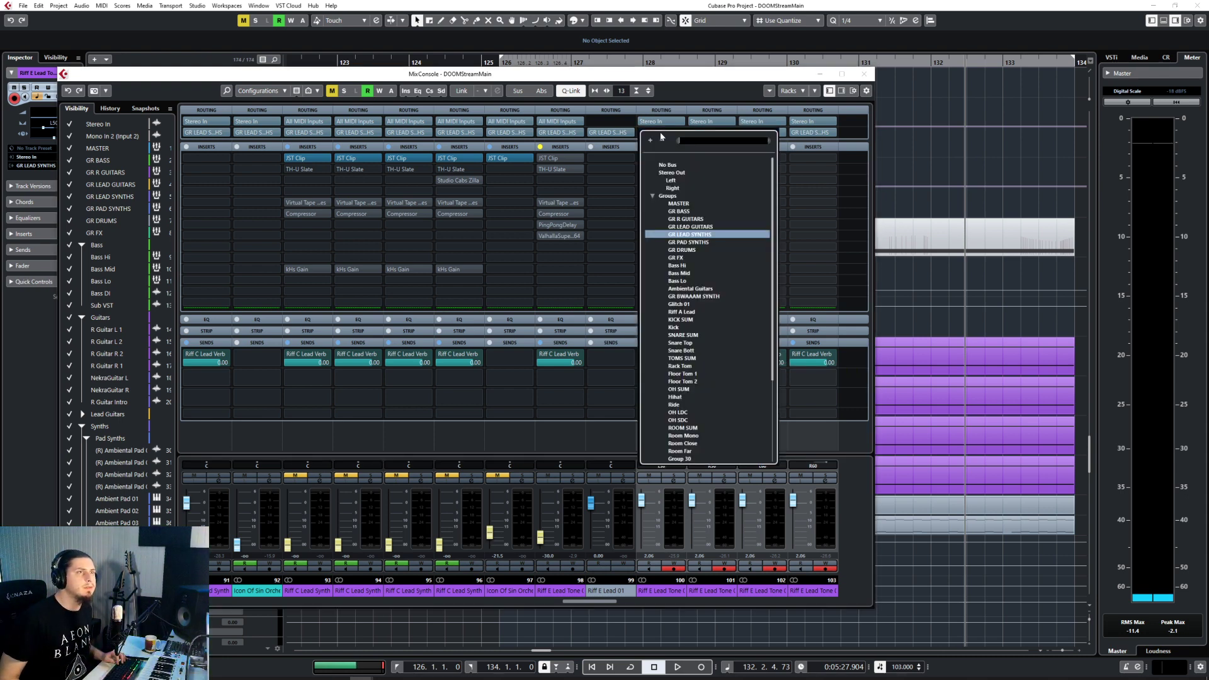
{"action": "left_click", "coordinate": [705, 99]}
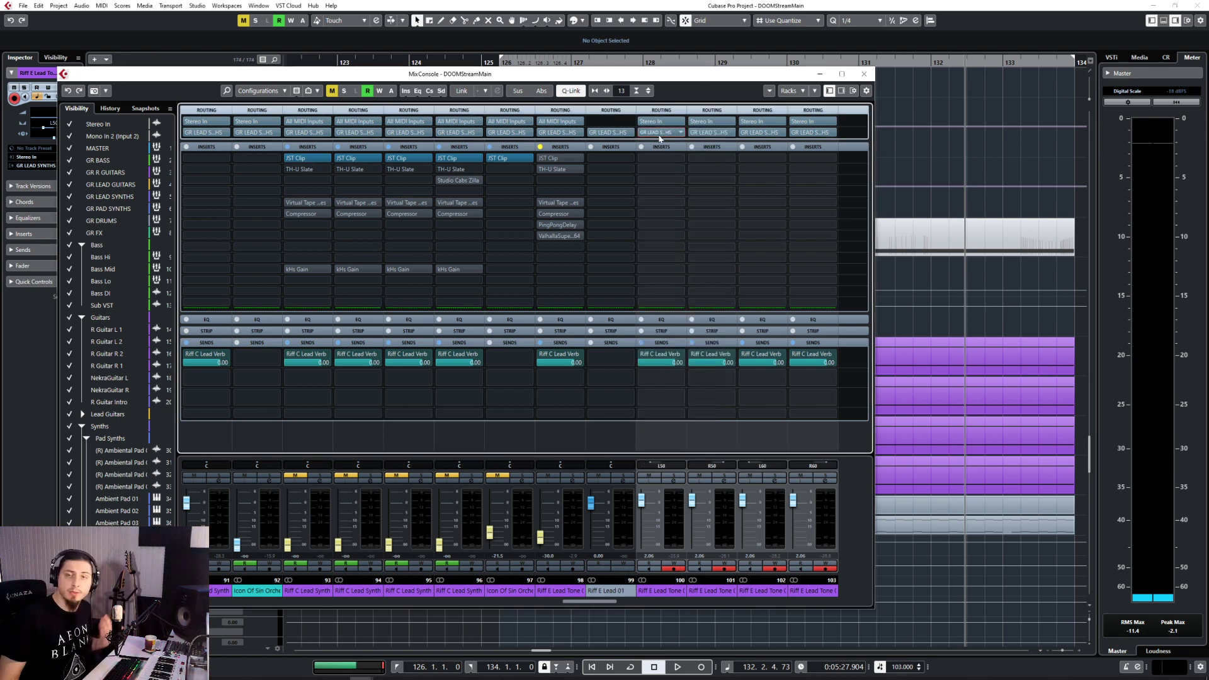
{"action": "left_click", "coordinate": [668, 132]}
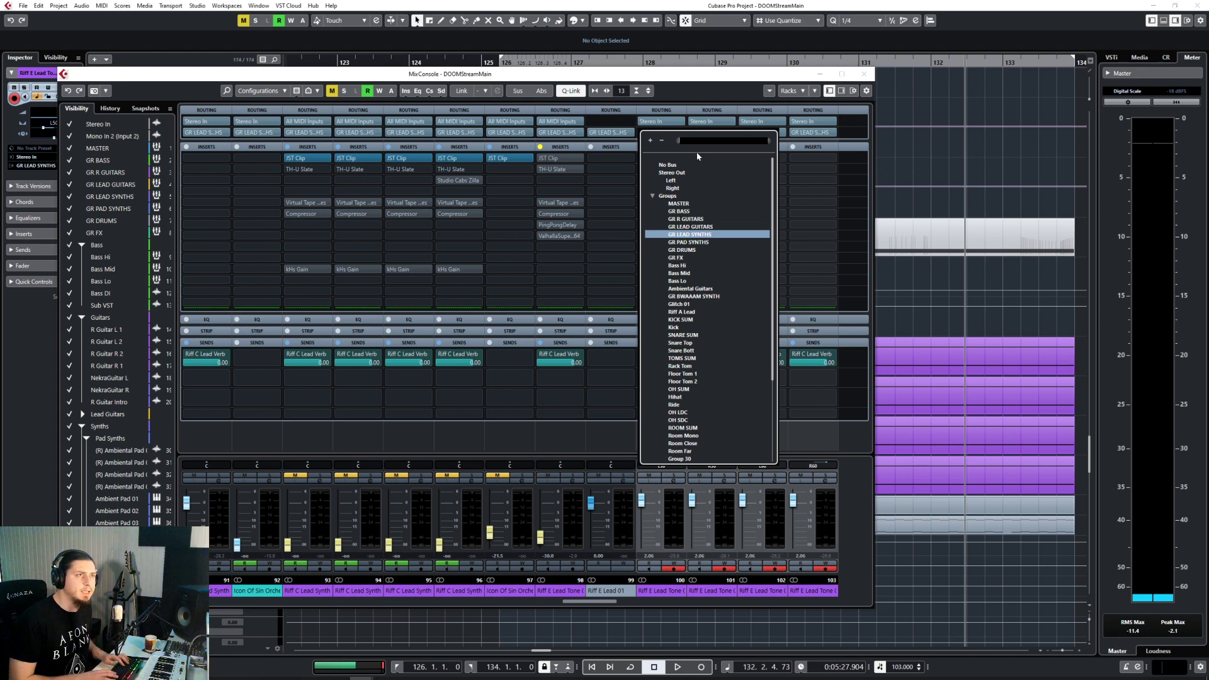
{"action": "type", "text": "Riff ER"}
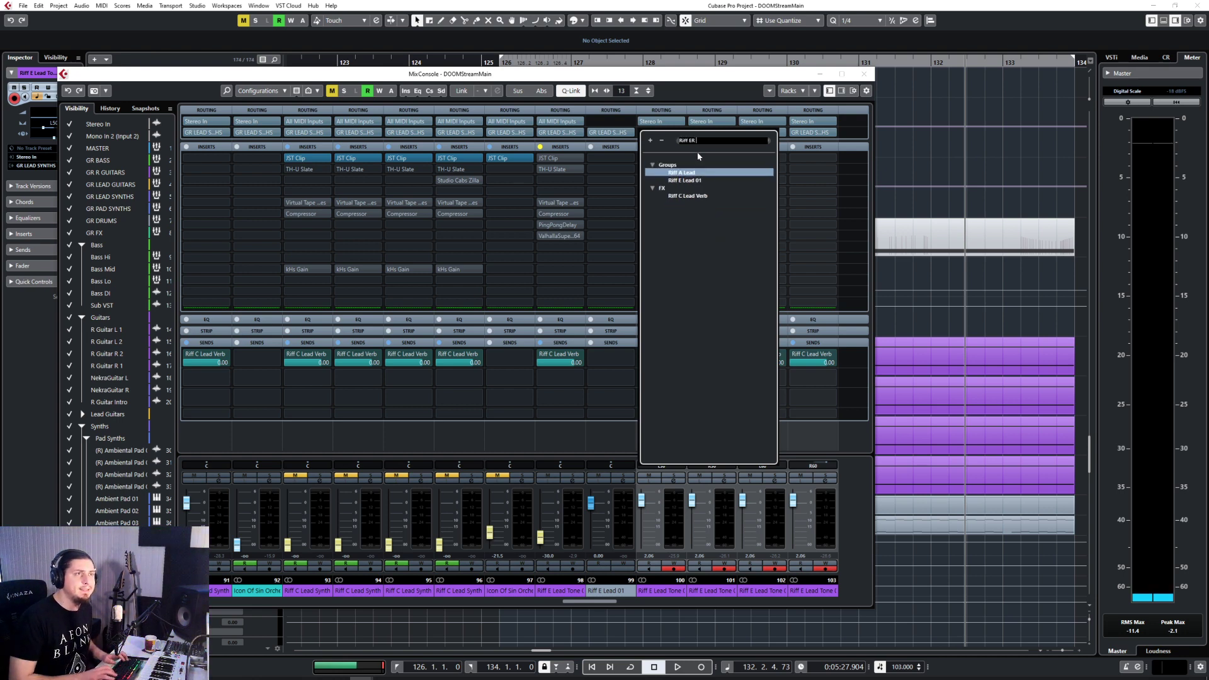
{"action": "left_click", "coordinate": [698, 180]}
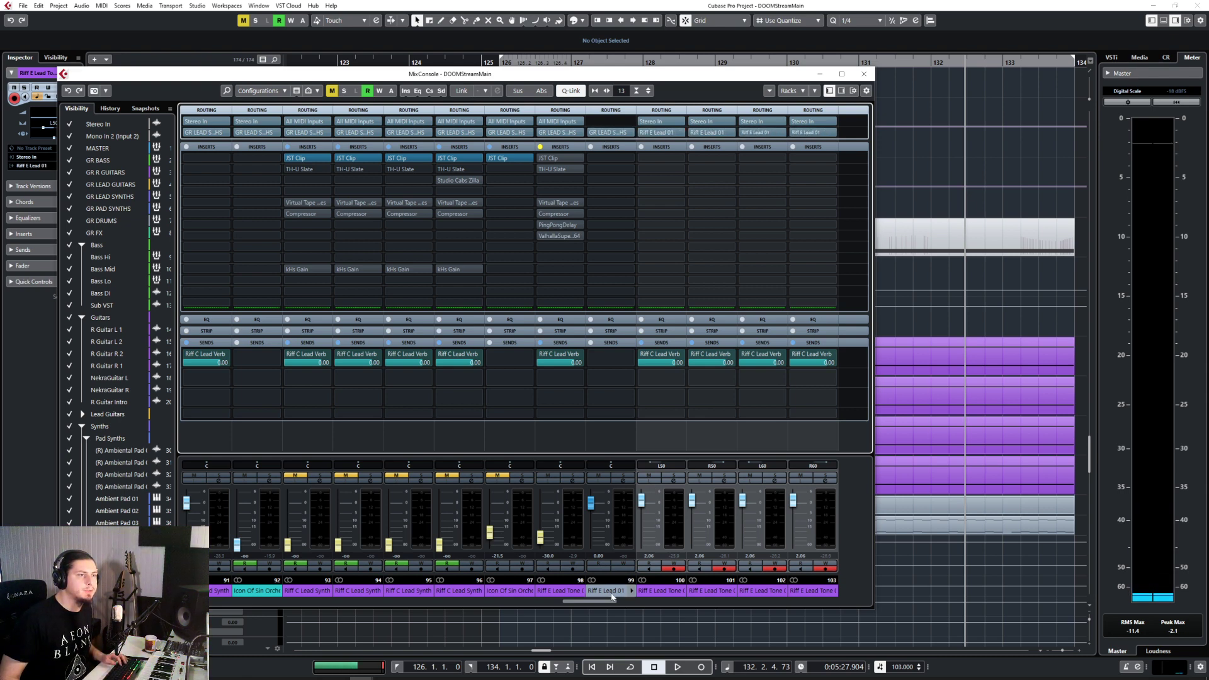
{"action": "left_click", "coordinate": [871, 74]}
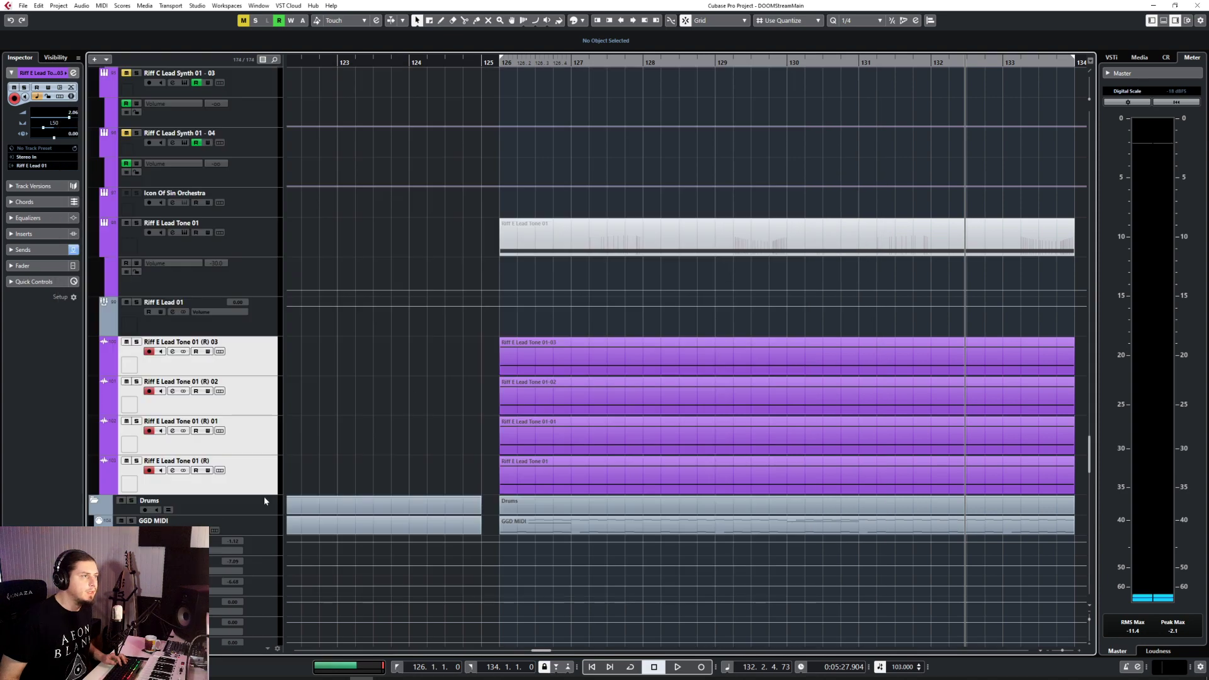
Step: Colour the Riff E Lead 01 group track purple to match the lead synth tracks
{"action": "left_click", "coordinate": [131, 334]}
{"action": "left_click", "coordinate": [111, 326]}
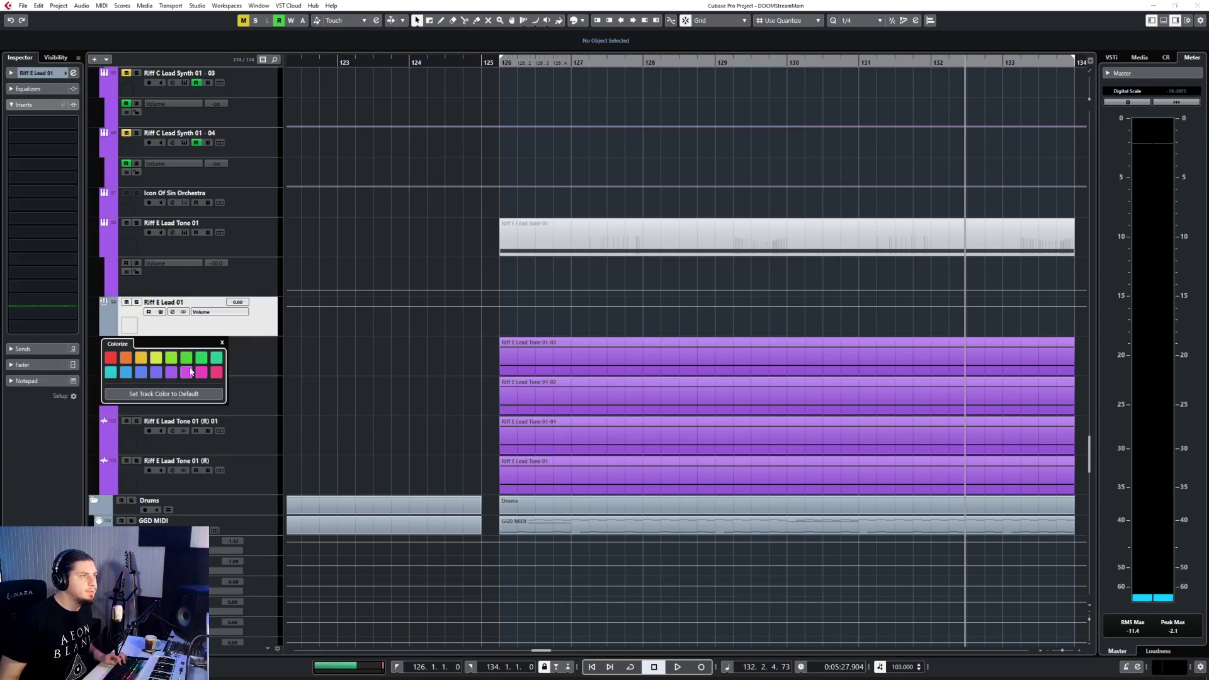
{"action": "left_click", "coordinate": [171, 373]}
{"action": "left_click", "coordinate": [279, 317]}
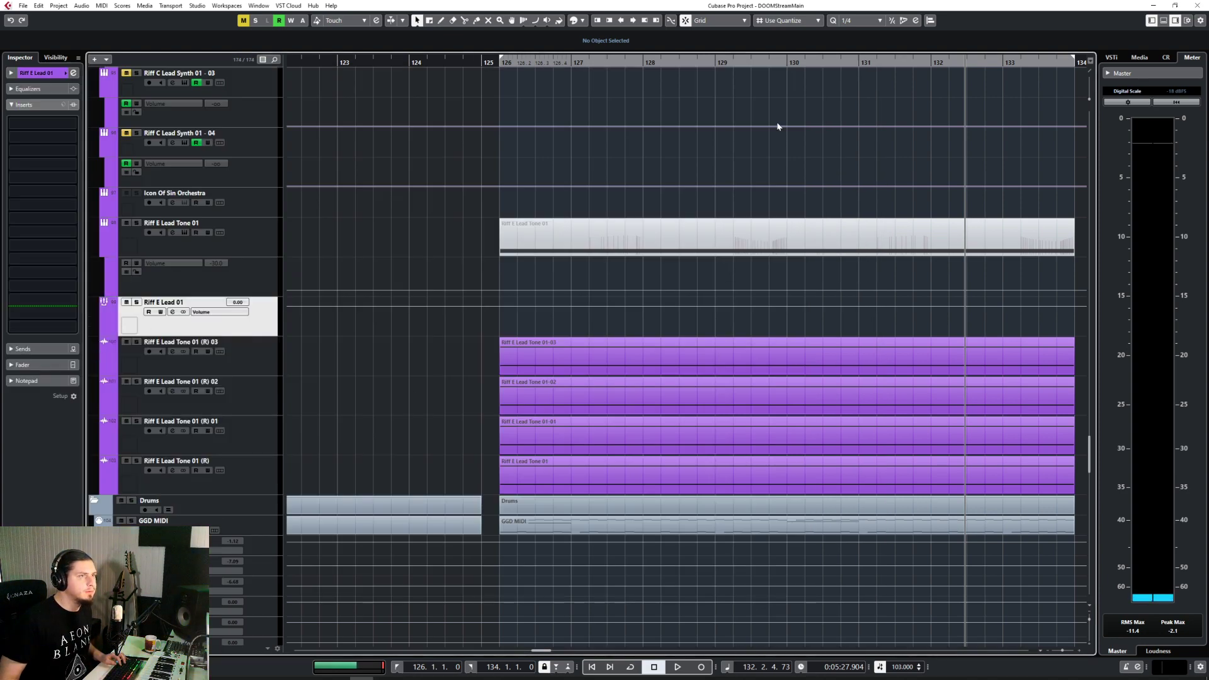
Step: Insert JST Clip in the first slot of Riff E Lead 01 and turn up its large central knob
{"action": "left_click", "coordinate": [64, 129]}
{"action": "type", "text": "clip"}
{"action": "key", "text": "Return"}
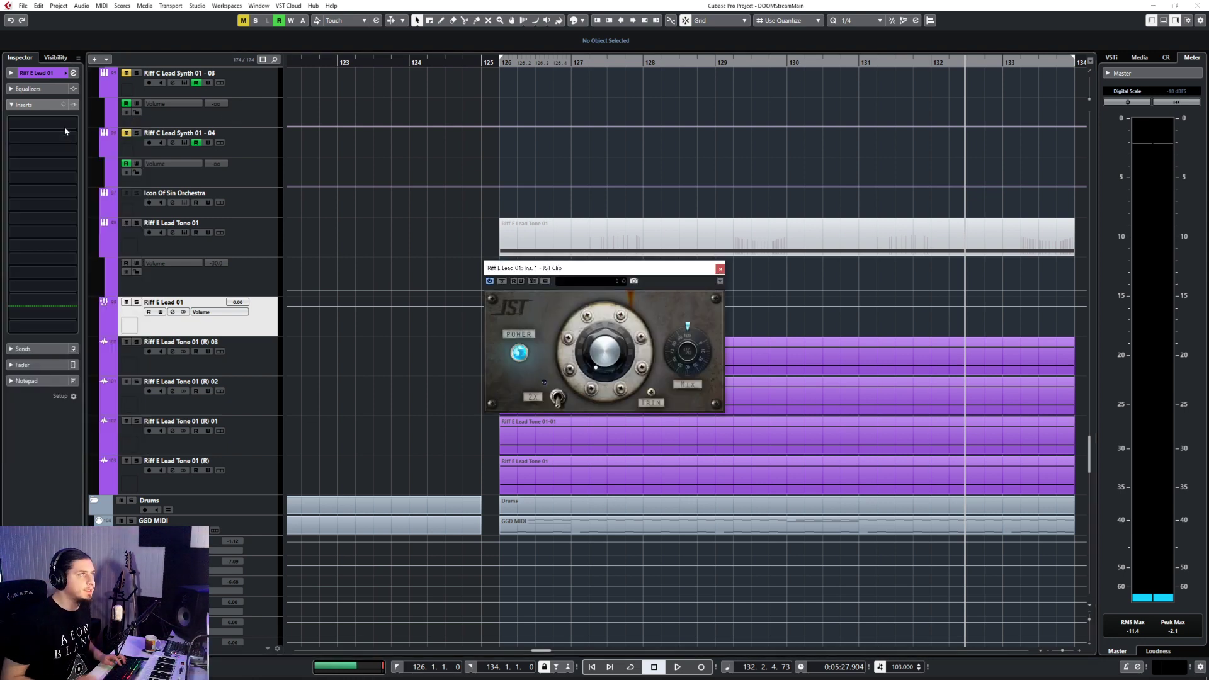
{"action": "left_click_drag", "start_coordinate": [601, 362], "coordinate": [793, 3]}
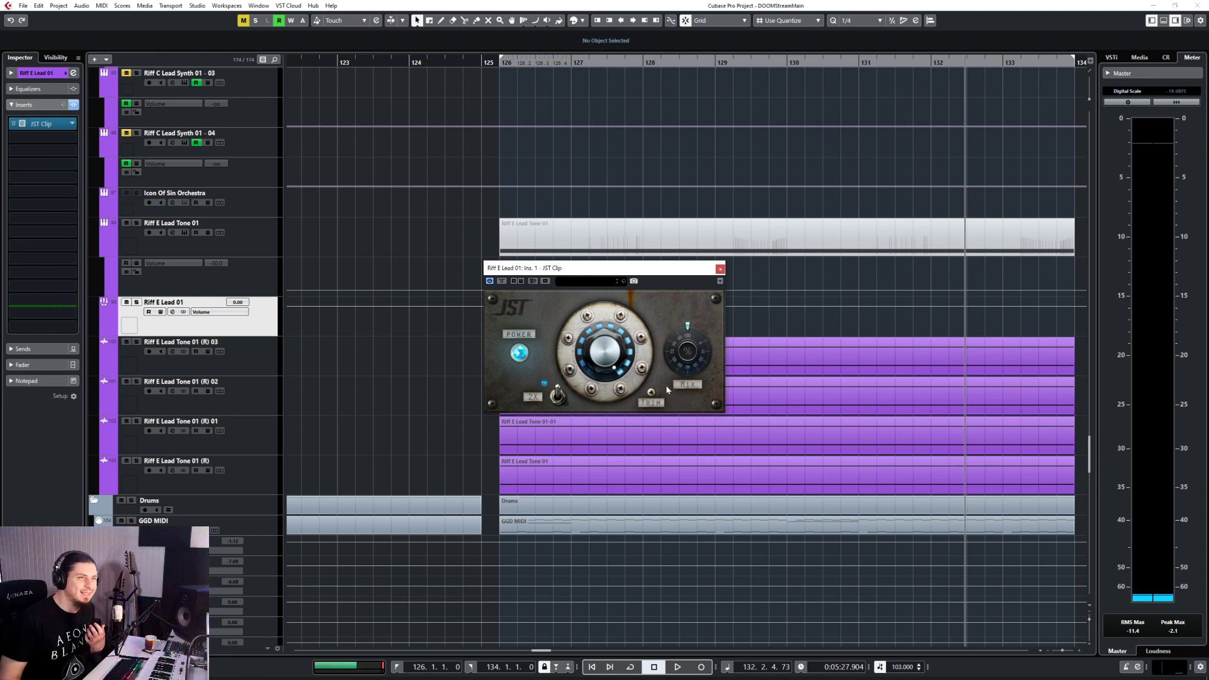
{"action": "left_click", "coordinate": [45, 138]}
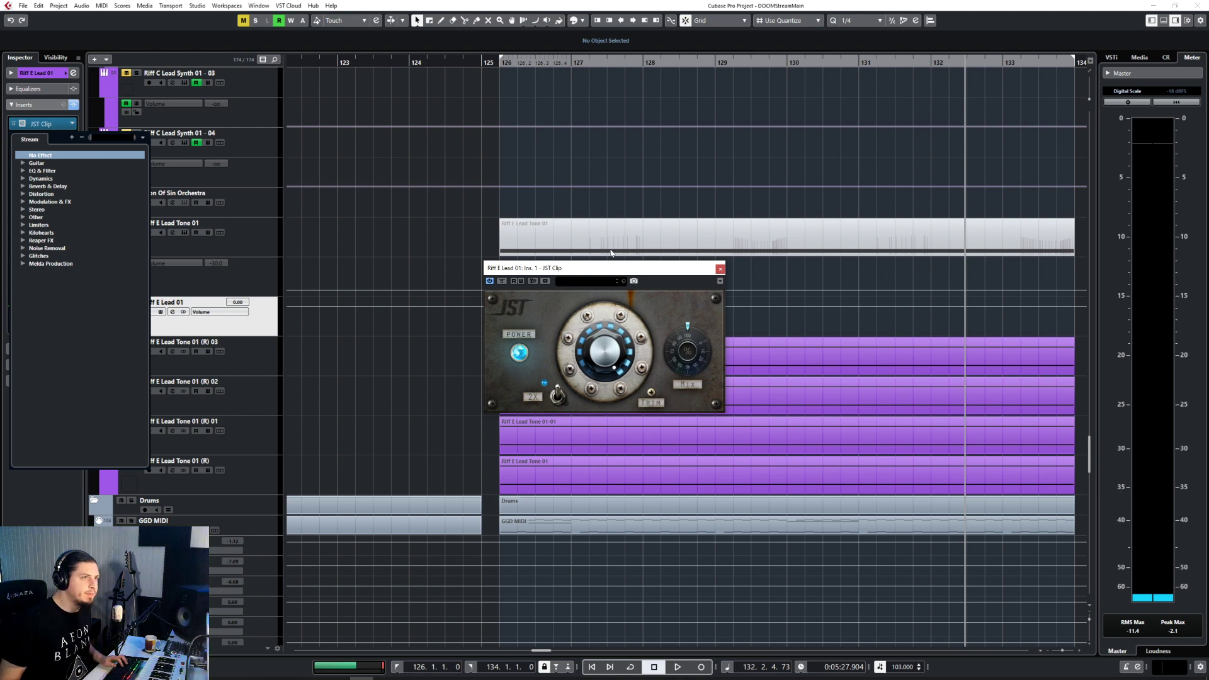
{"action": "left_click", "coordinate": [592, 269]}
{"action": "left_click", "coordinate": [719, 270]}
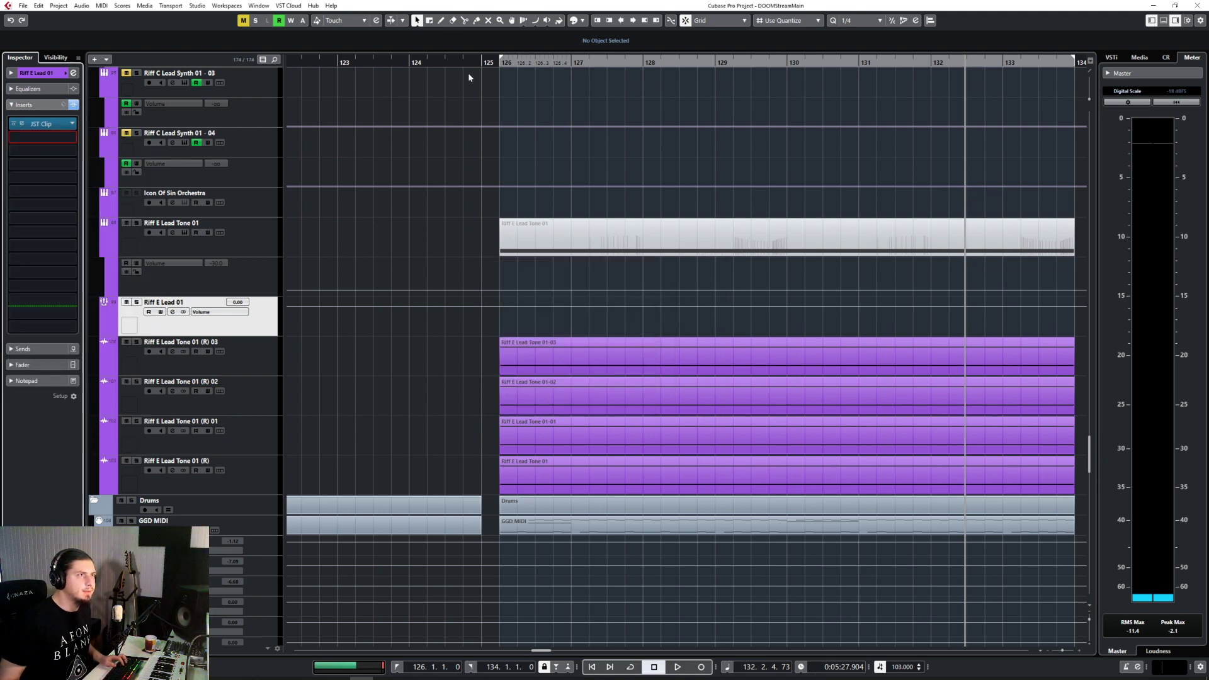
Step: Play back from bar 124, lower the Riff E Lead 01 group's volume to -26.1, and solo the group
{"action": "left_click", "coordinate": [423, 63]}
{"action": "key", "text": "space"}
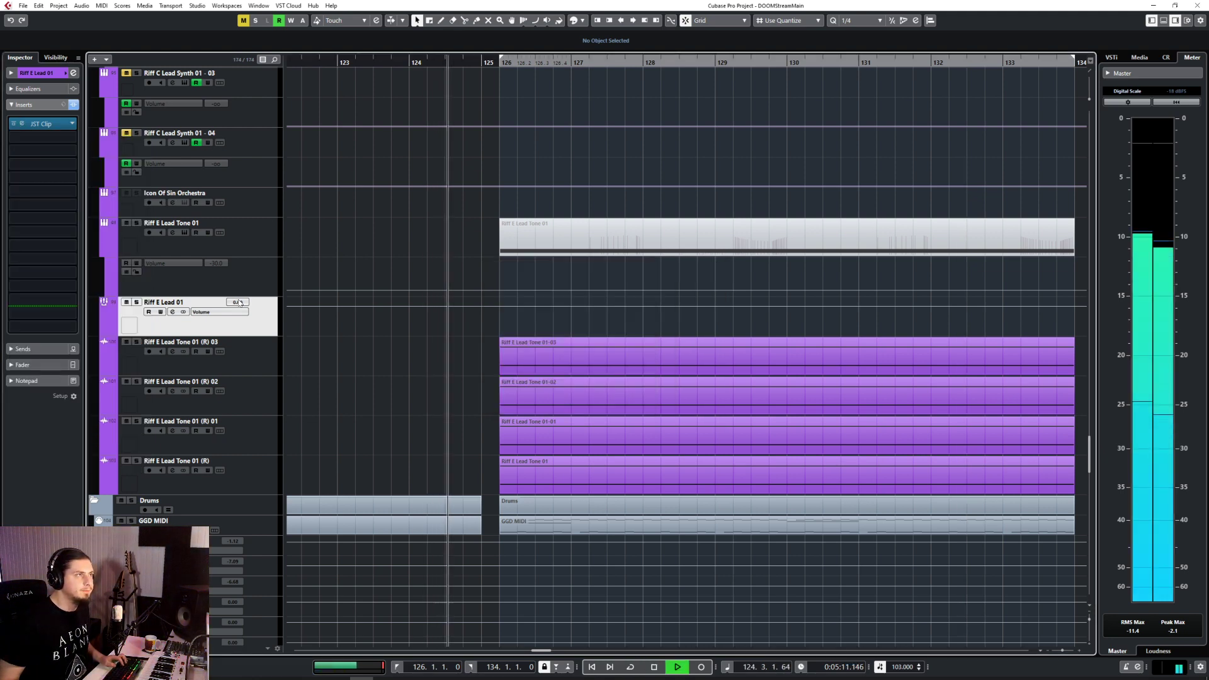
{"action": "left_click_drag", "start_coordinate": [239, 303], "coordinate": [228, 385]}
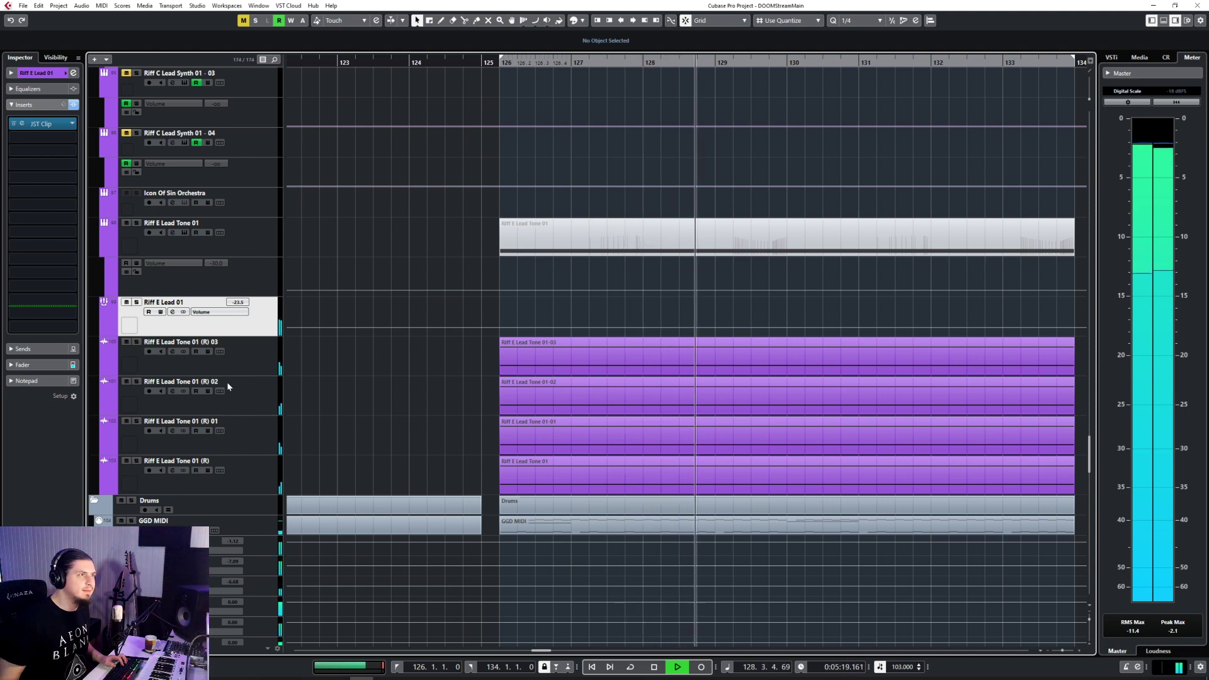
{"action": "left_click_drag", "start_coordinate": [227, 383], "coordinate": [229, 388]}
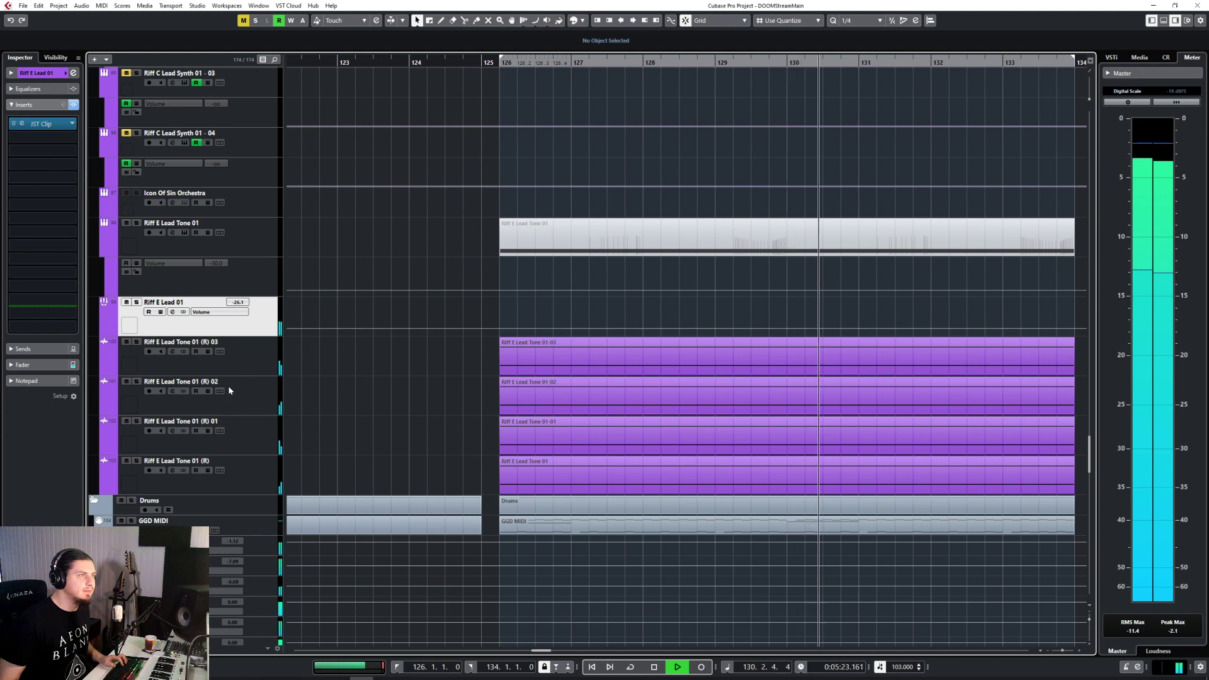
{"action": "key", "text": "s"}
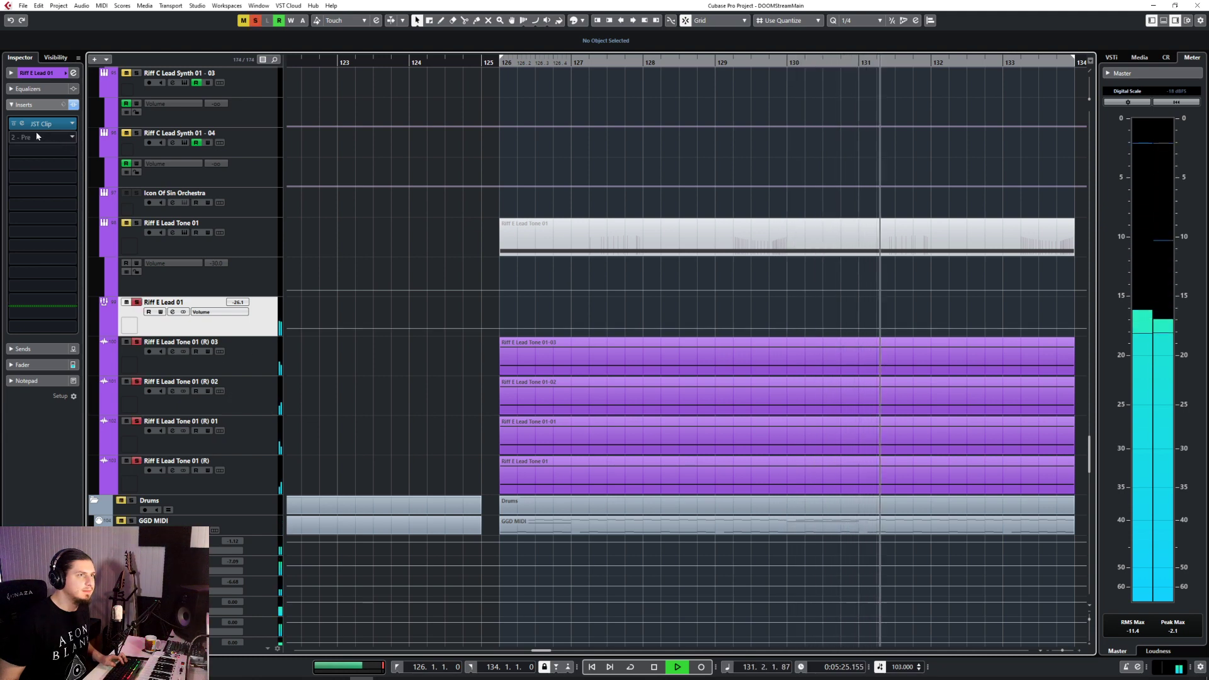
{"action": "key", "text": "space"}
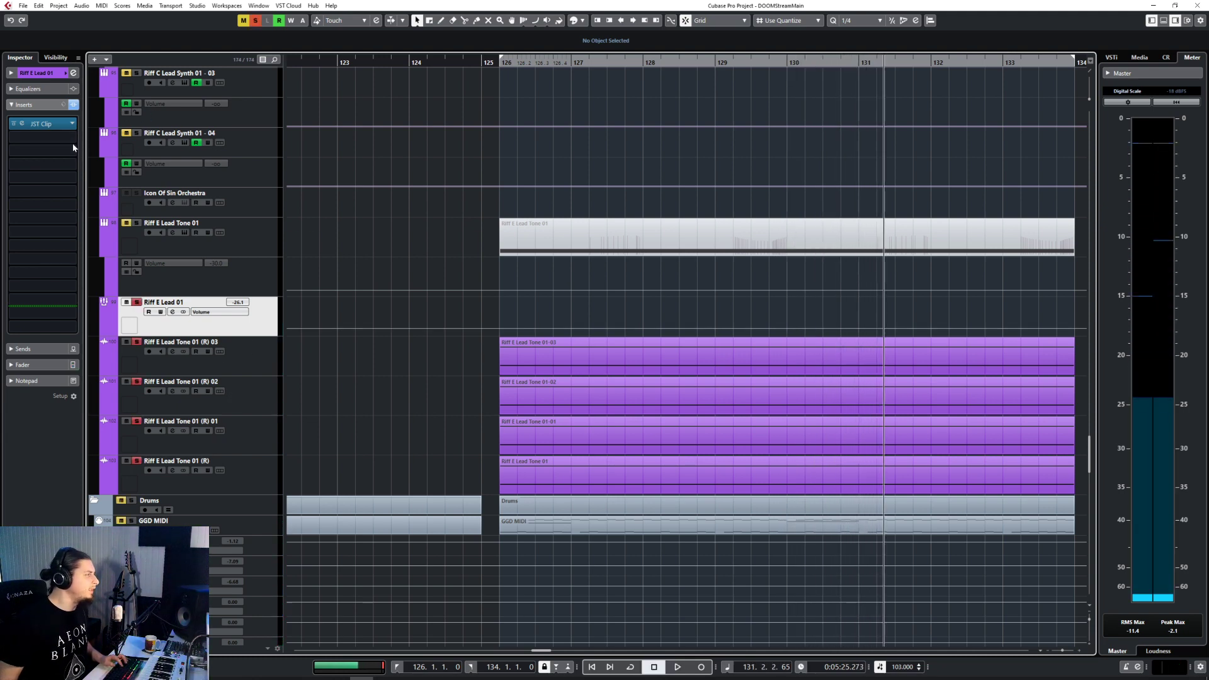
Step: Insert the Ninja_V3-0_x64 amp simulator in the second slot of Riff E Lead 01
{"action": "left_click", "coordinate": [54, 142]}
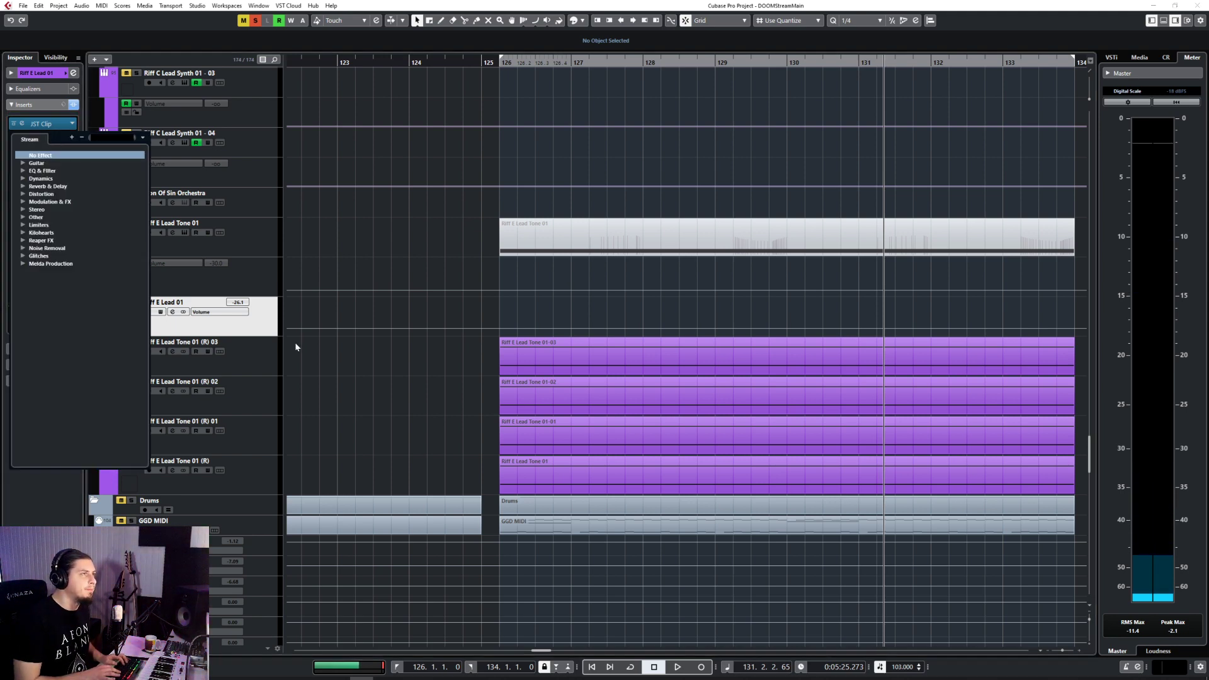
{"action": "type", "text": "ninj"}
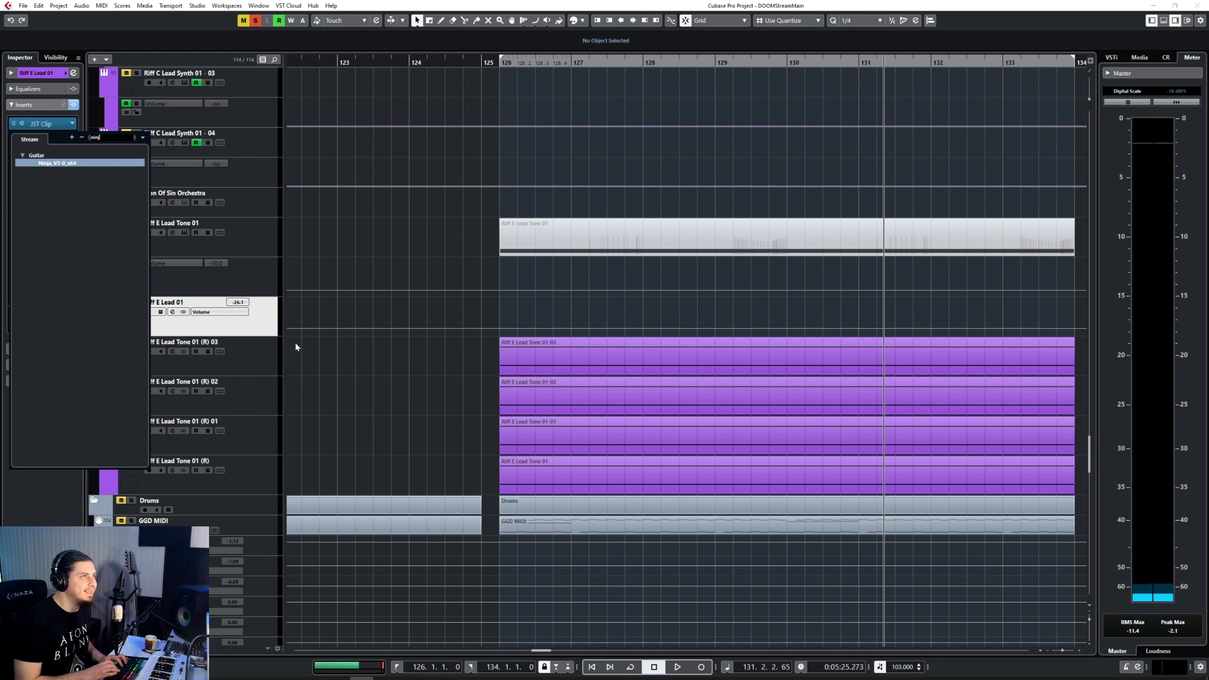
{"action": "key", "text": "Return"}
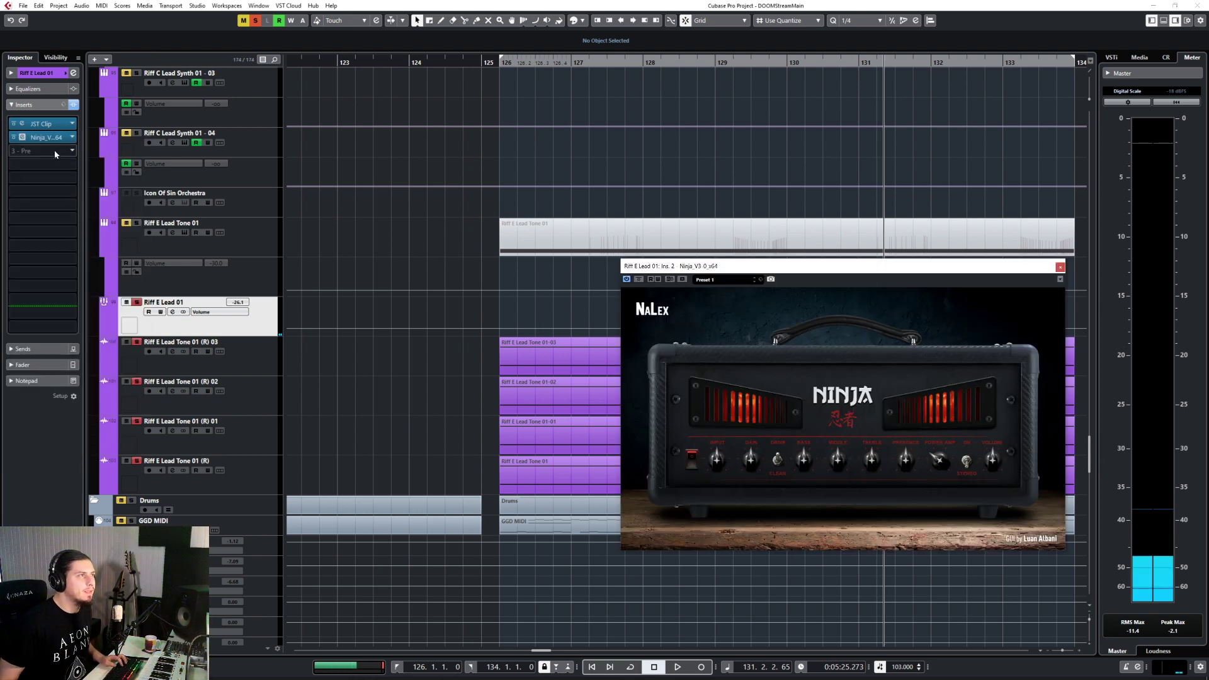
Step: Insert the Studio Cabs Zilla cabinet simulator in the third slot of Riff E Lead 01
{"action": "left_click", "coordinate": [56, 152]}
{"action": "type", "text": "cab"}
{"action": "key", "text": "Return"}
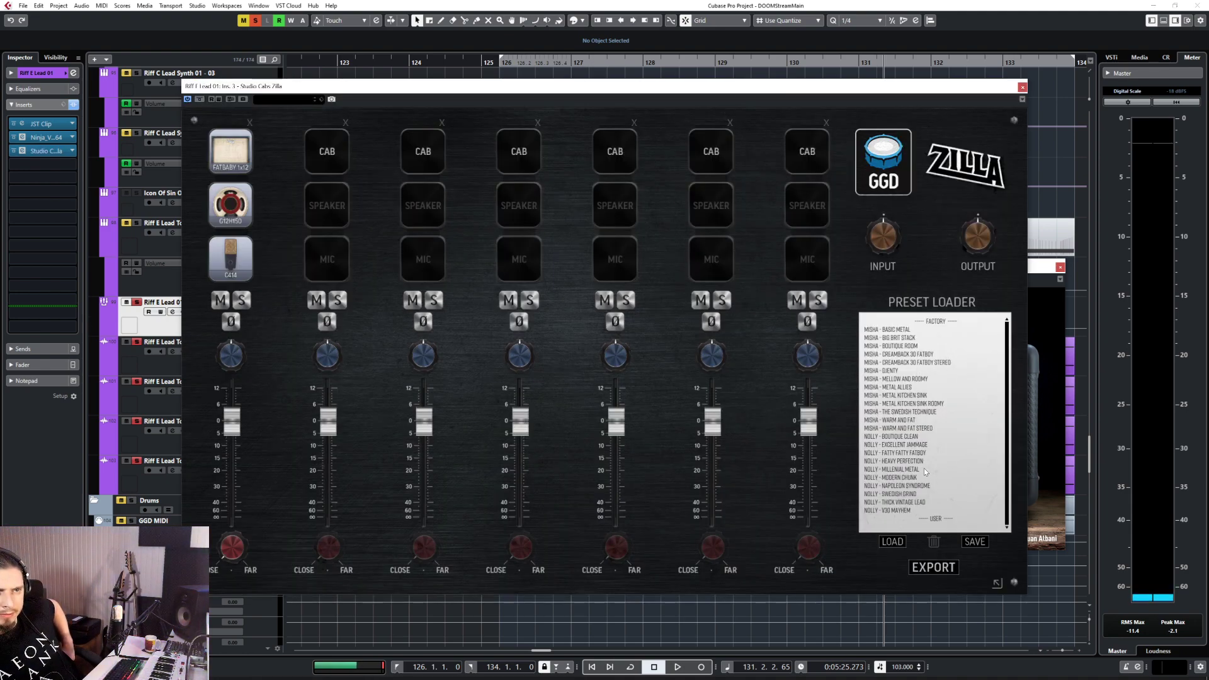
Step: Load the factory preset Nolly - Fatty Fatty Fatboy in Studio Cabs Zilla, abandoning the current settings, and close the plugin
{"action": "left_click", "coordinate": [911, 453]}
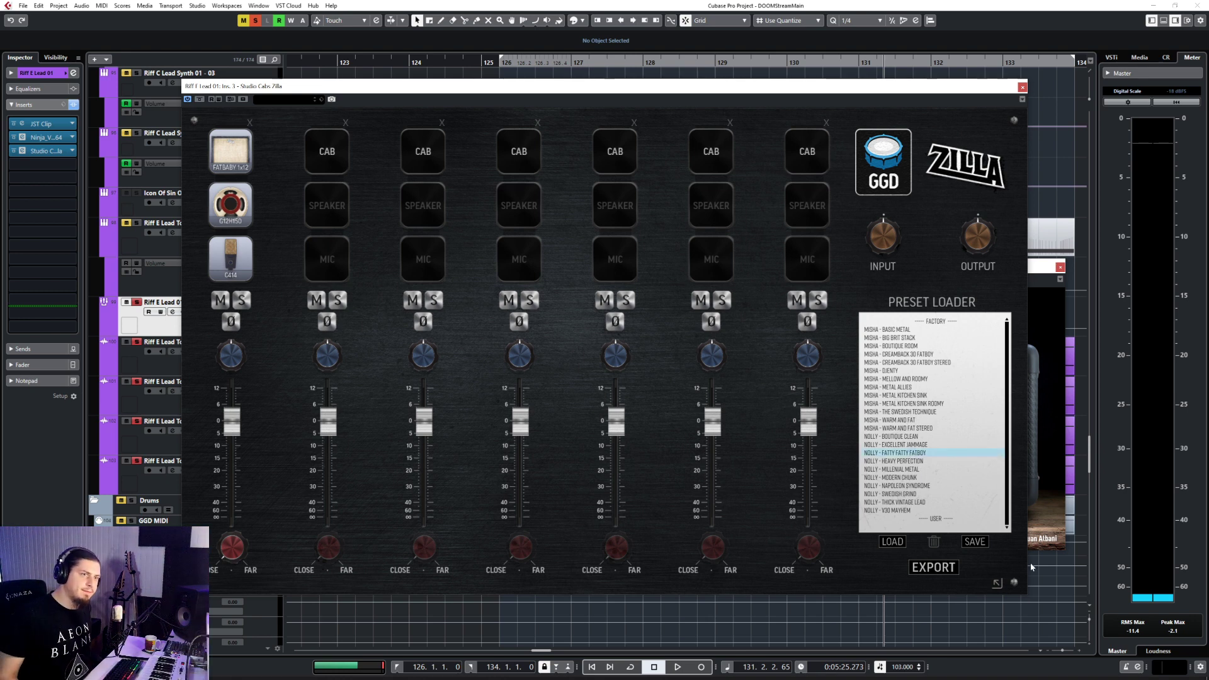
{"action": "double_click", "coordinate": [922, 455]}
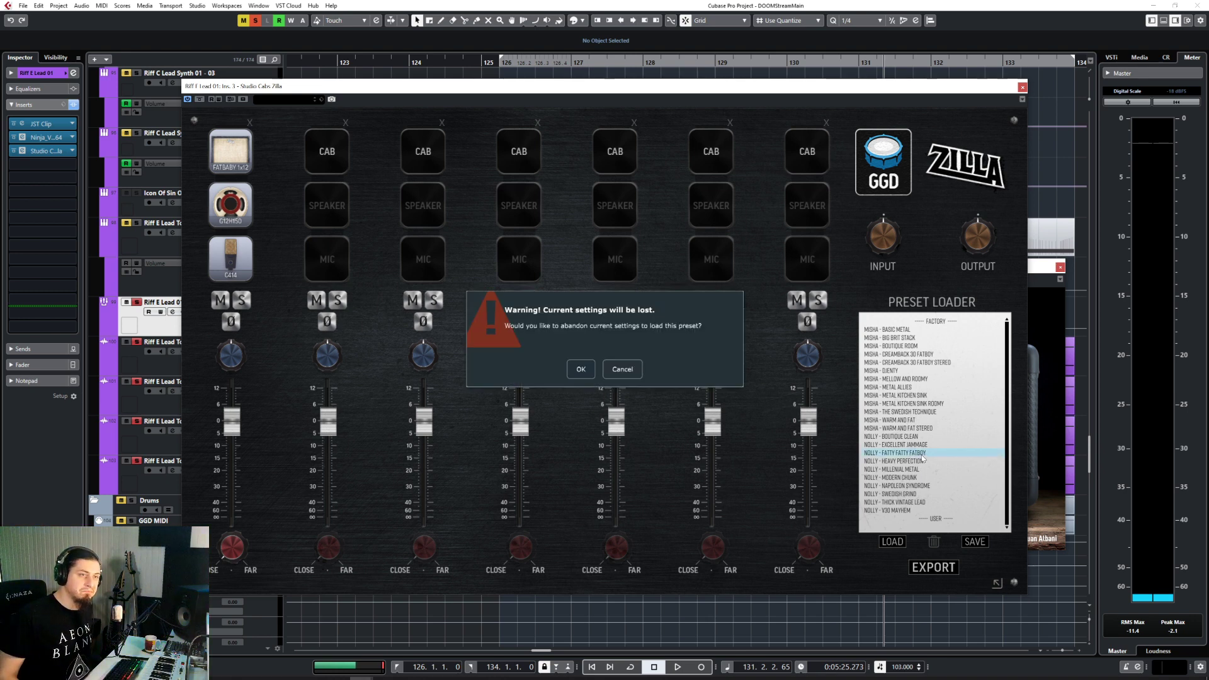
{"action": "left_click", "coordinate": [579, 370]}
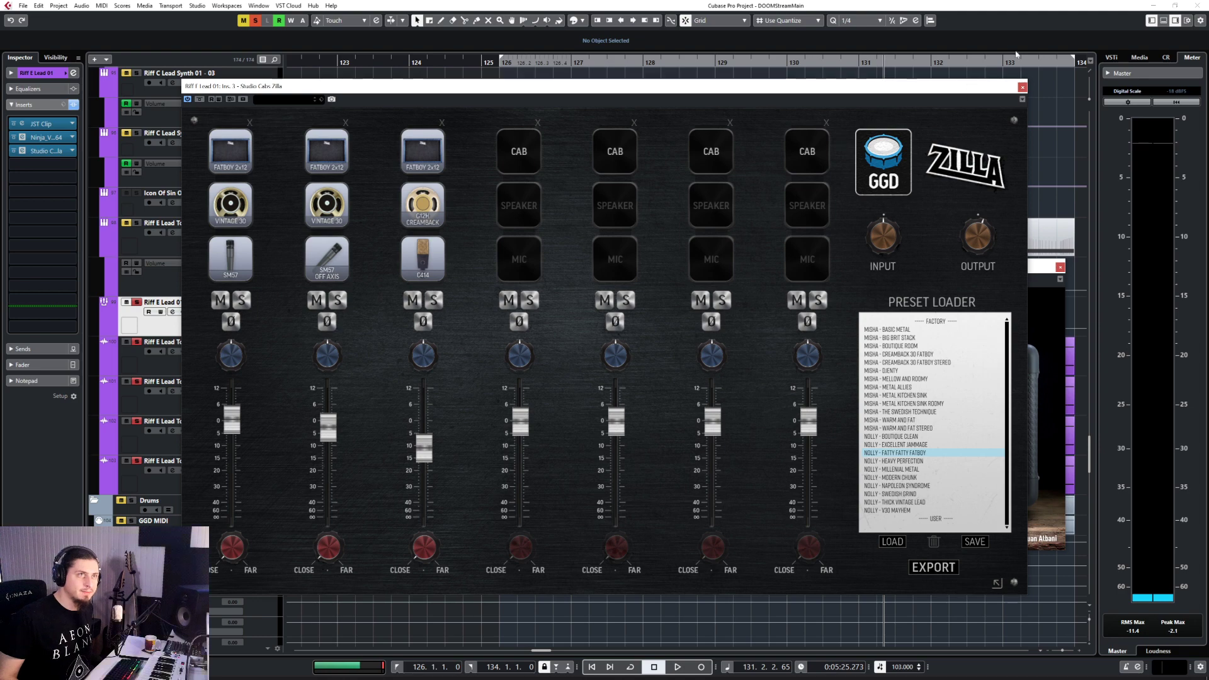
{"action": "left_click", "coordinate": [1023, 88]}
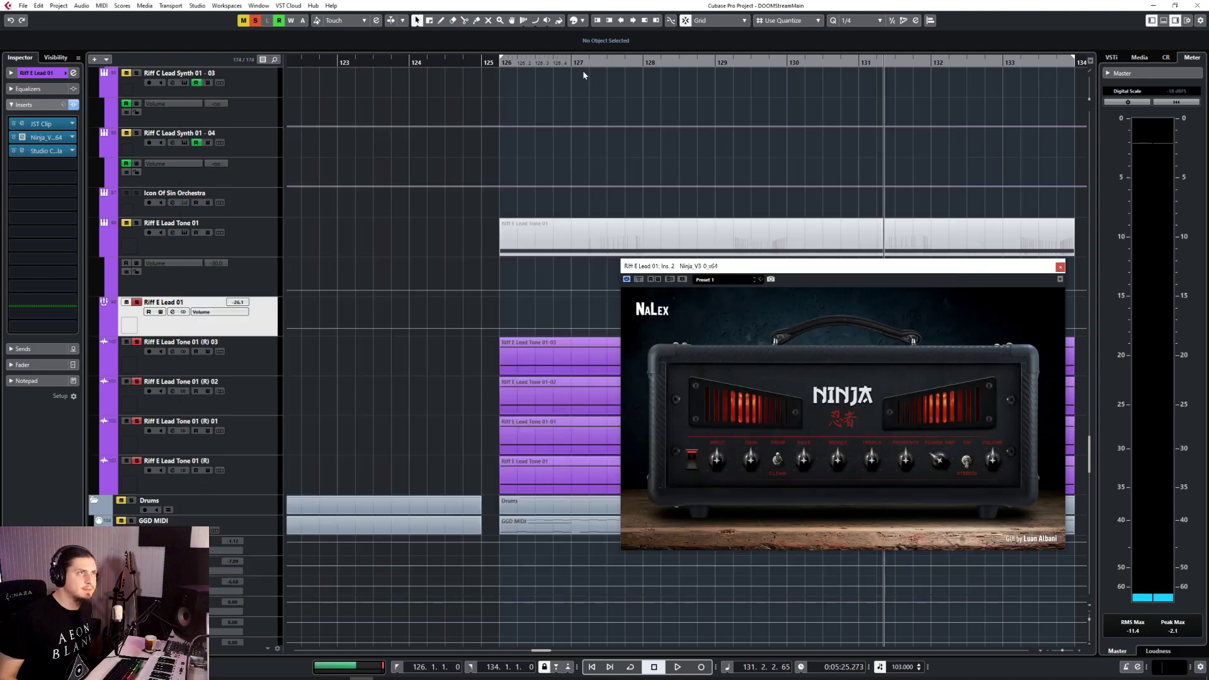
Step: Play back from bar 124, set the Riff E Lead 01 group's volume to -15.0, and compare it soloed and in the full mix
{"action": "left_click", "coordinate": [461, 63]}
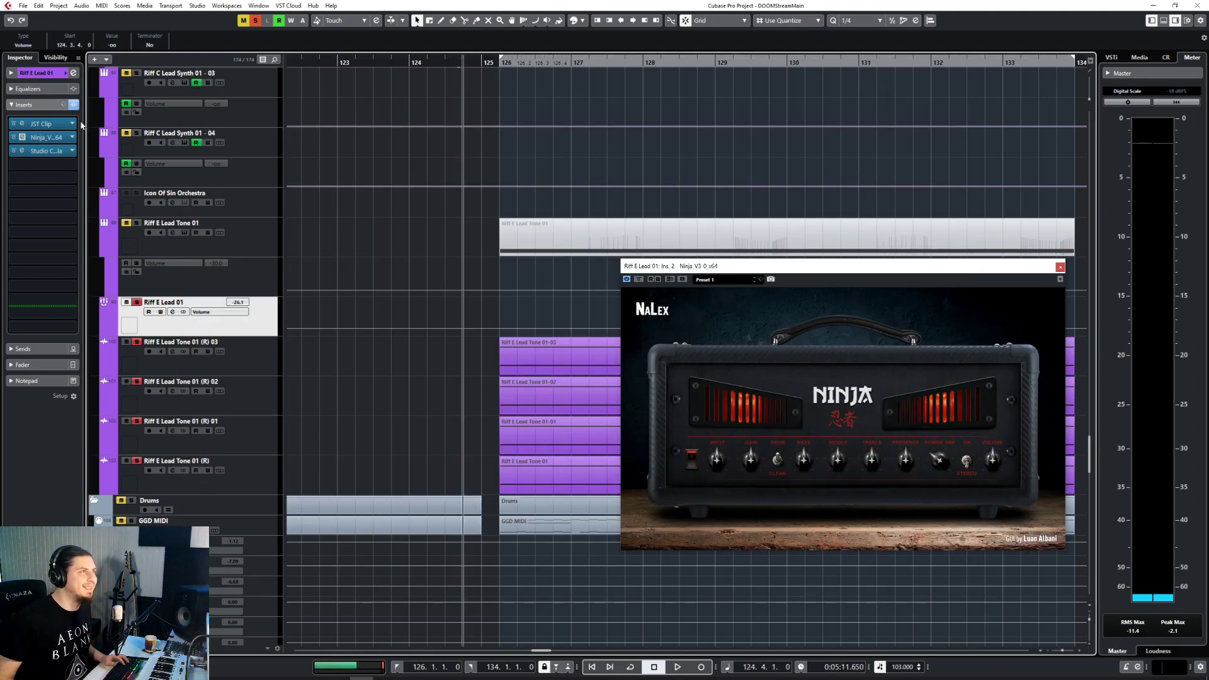
{"action": "left_click_drag", "start_coordinate": [243, 305], "coordinate": [240, 338]}
{"action": "key", "text": "space"}
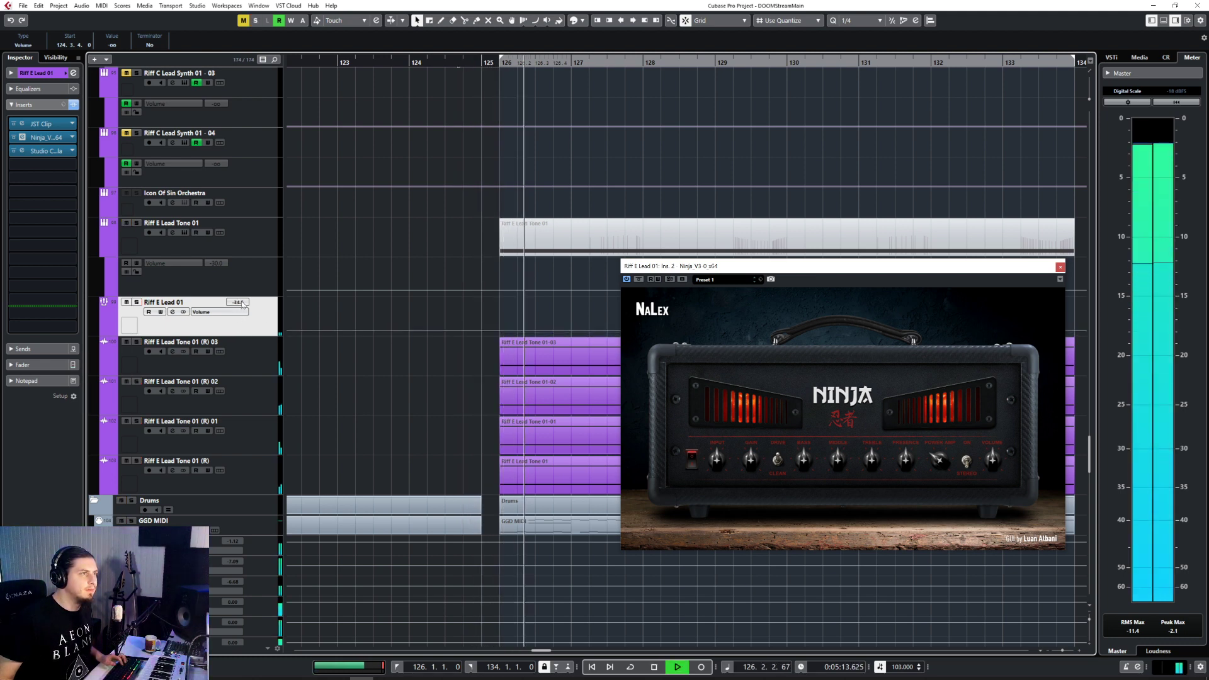
{"action": "left_click_drag", "start_coordinate": [243, 305], "coordinate": [285, 266]}
{"action": "key", "text": "s"}
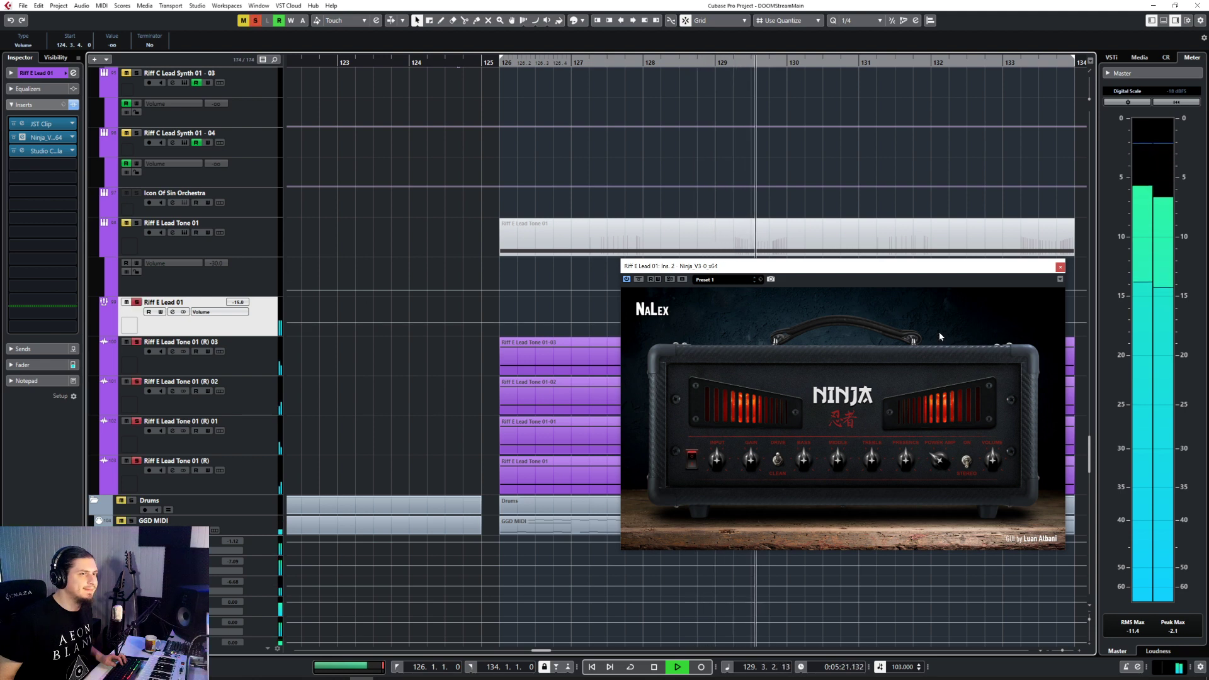
{"action": "left_click", "coordinate": [1061, 267]}
{"action": "key", "text": "s"}
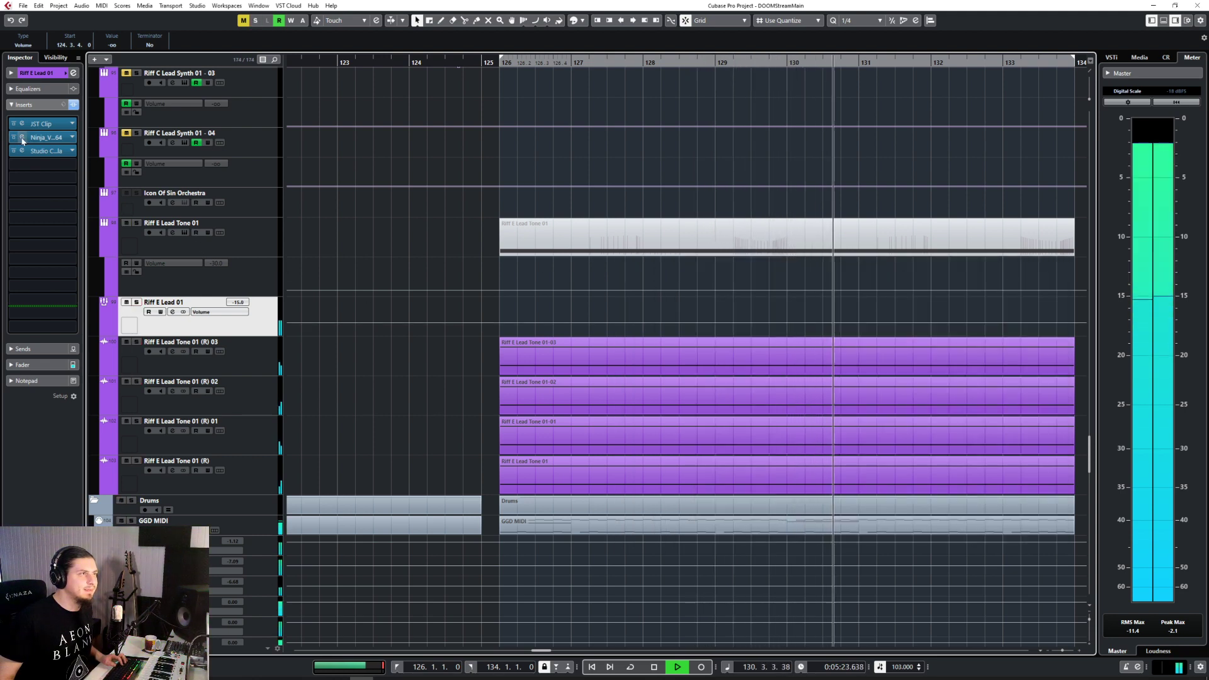
Step: Reopen the Ninja amp briefly and lower the Riff E Lead 01 group's volume to -15.5 during playback
{"action": "left_click", "coordinate": [22, 139]}
{"action": "scroll", "coordinate": [246, 303], "scroll_direction": "up", "scroll_amount": 1}
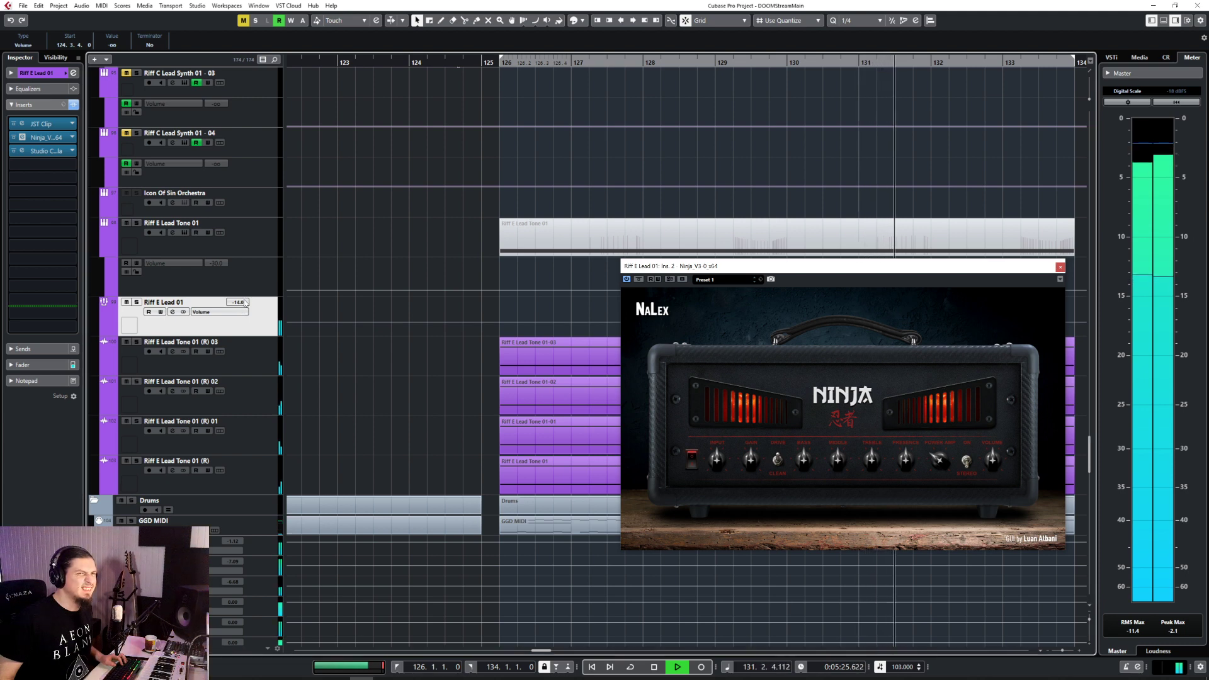
{"action": "left_click_drag", "start_coordinate": [243, 305], "coordinate": [240, 306]}
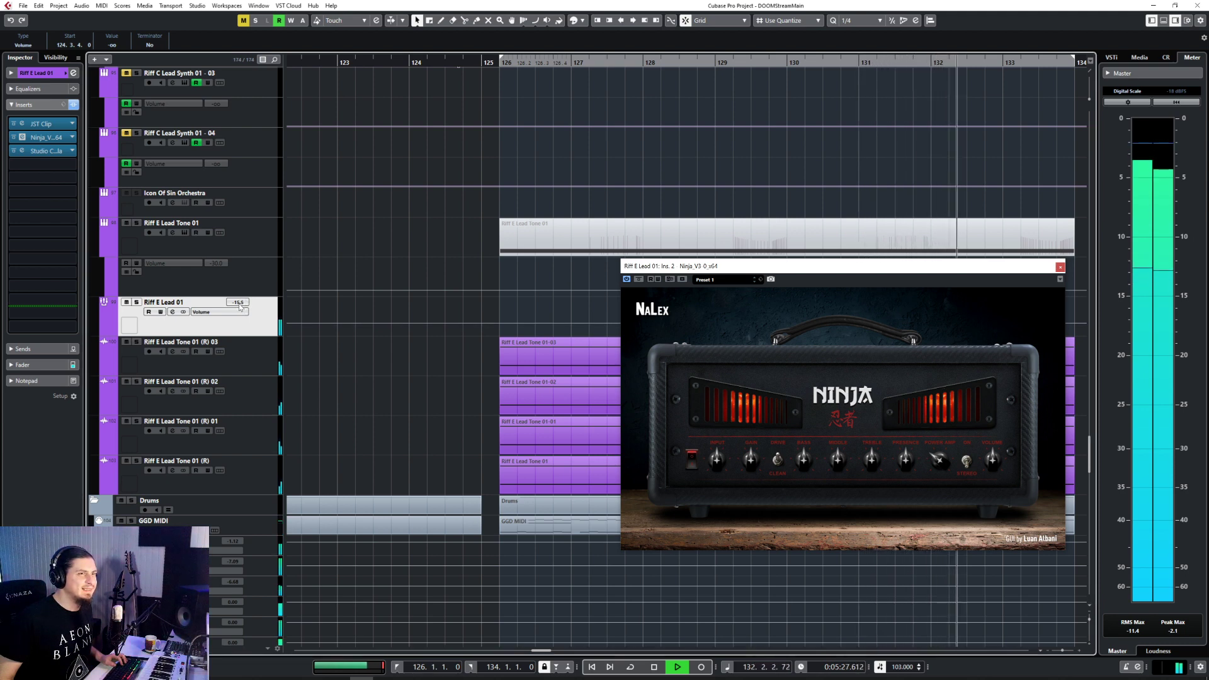
{"action": "left_click", "coordinate": [1060, 268]}
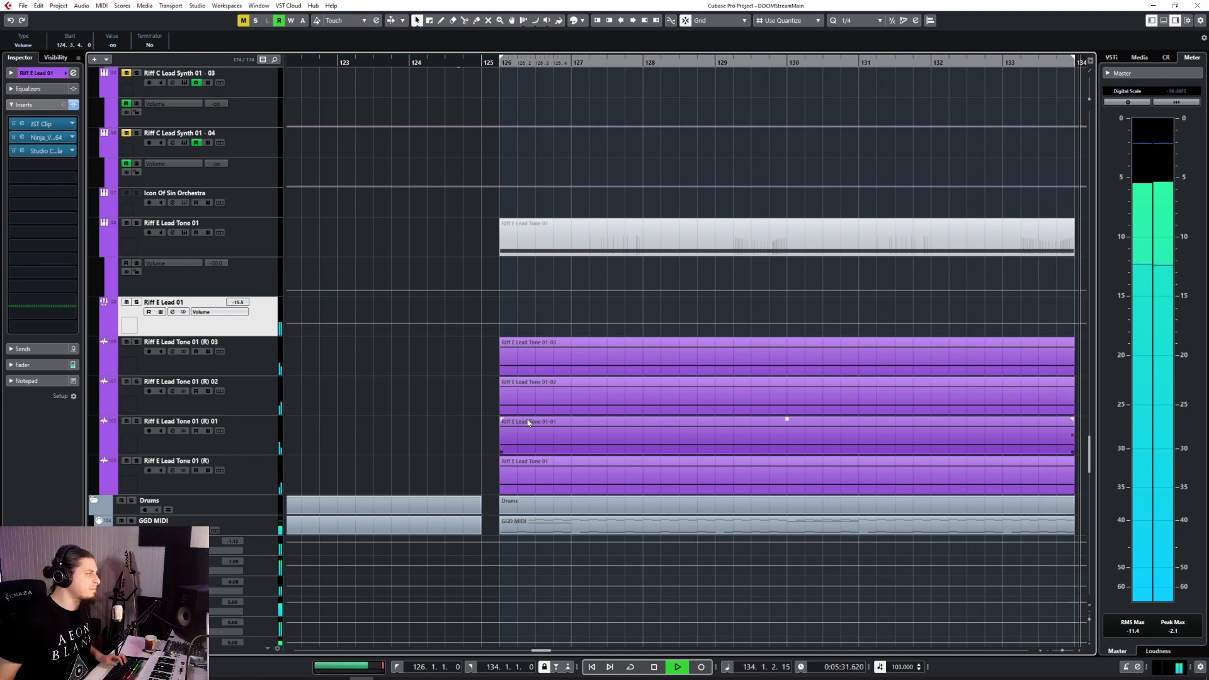
Step: Stop playback and look over the four Riff E Lead Tone 01 (R) tracks by selecting them, ending on the Riff E Lead 01 group
{"action": "scroll", "coordinate": [529, 423], "scroll_direction": "down", "scroll_amount": 3, "text": "ctrl"}
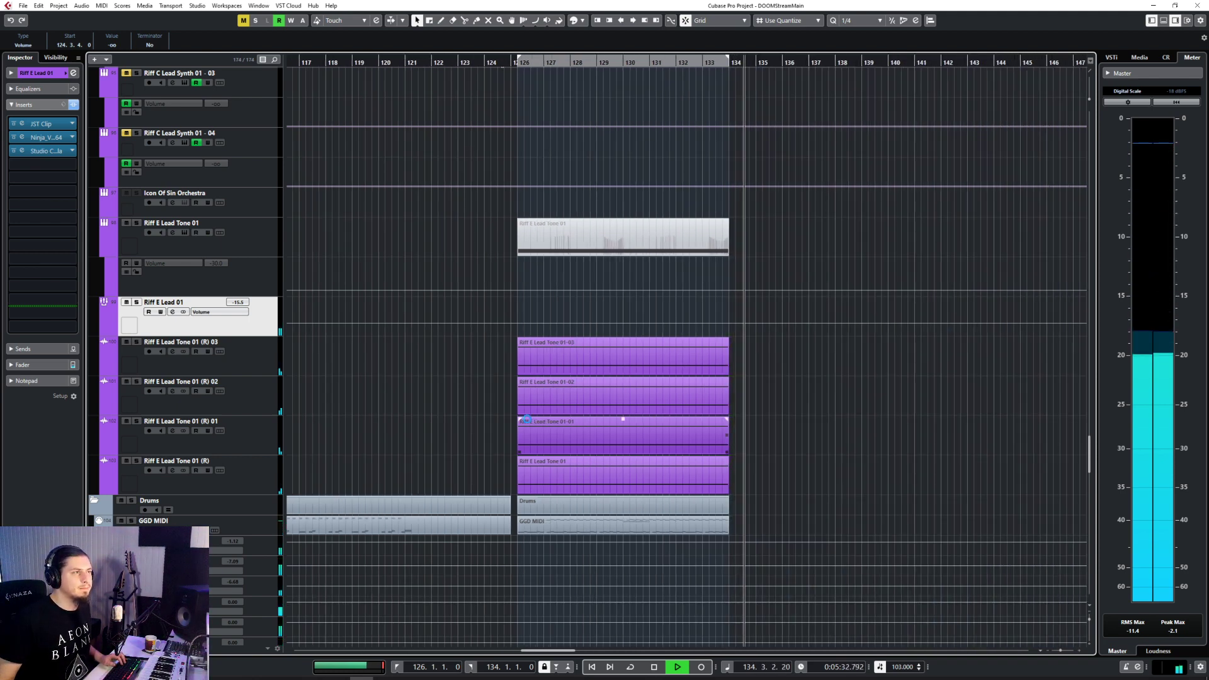
{"action": "left_click", "coordinate": [256, 360]}
{"action": "key", "text": "space"}
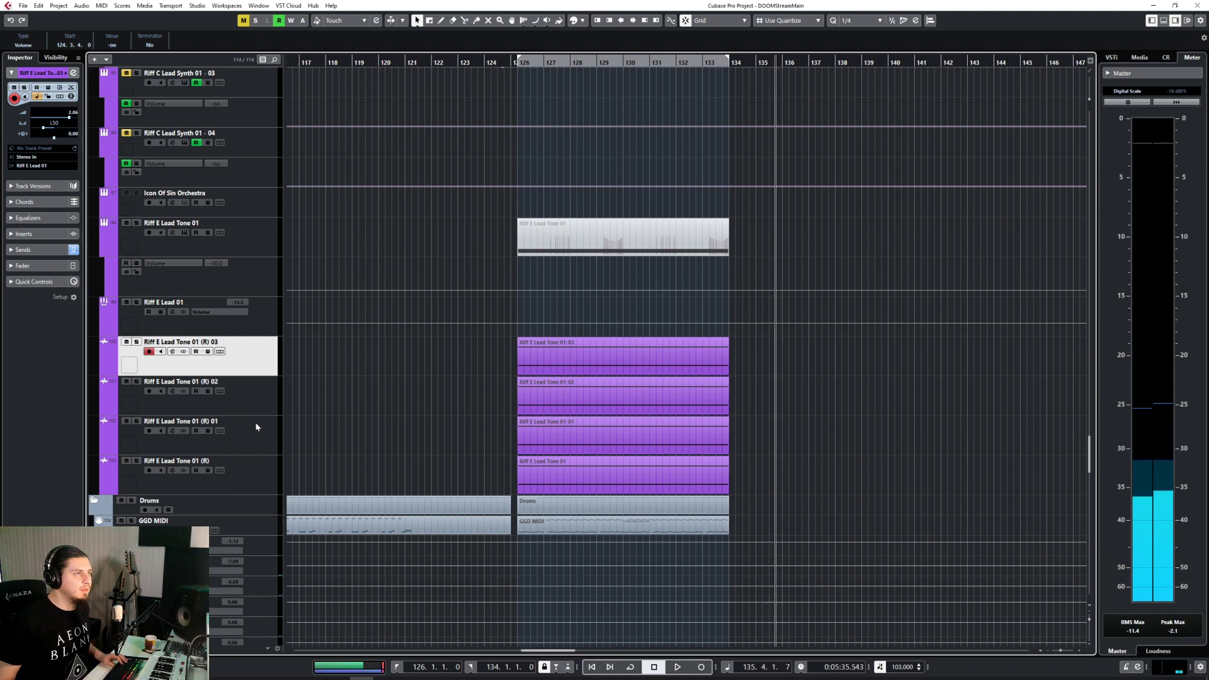
{"action": "scroll", "coordinate": [364, 441], "scroll_direction": "up", "scroll_amount": 5}
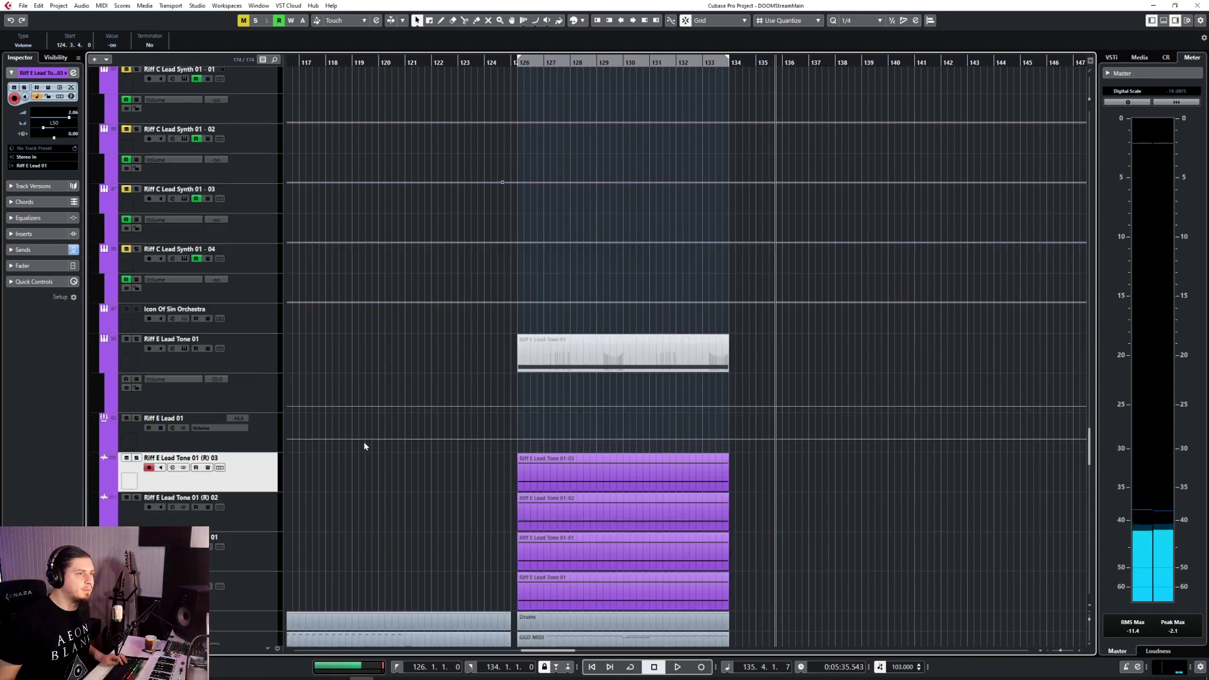
{"action": "scroll", "coordinate": [364, 441], "scroll_direction": "down", "scroll_amount": 5}
{"action": "left_click", "coordinate": [257, 475], "text": "shift"}
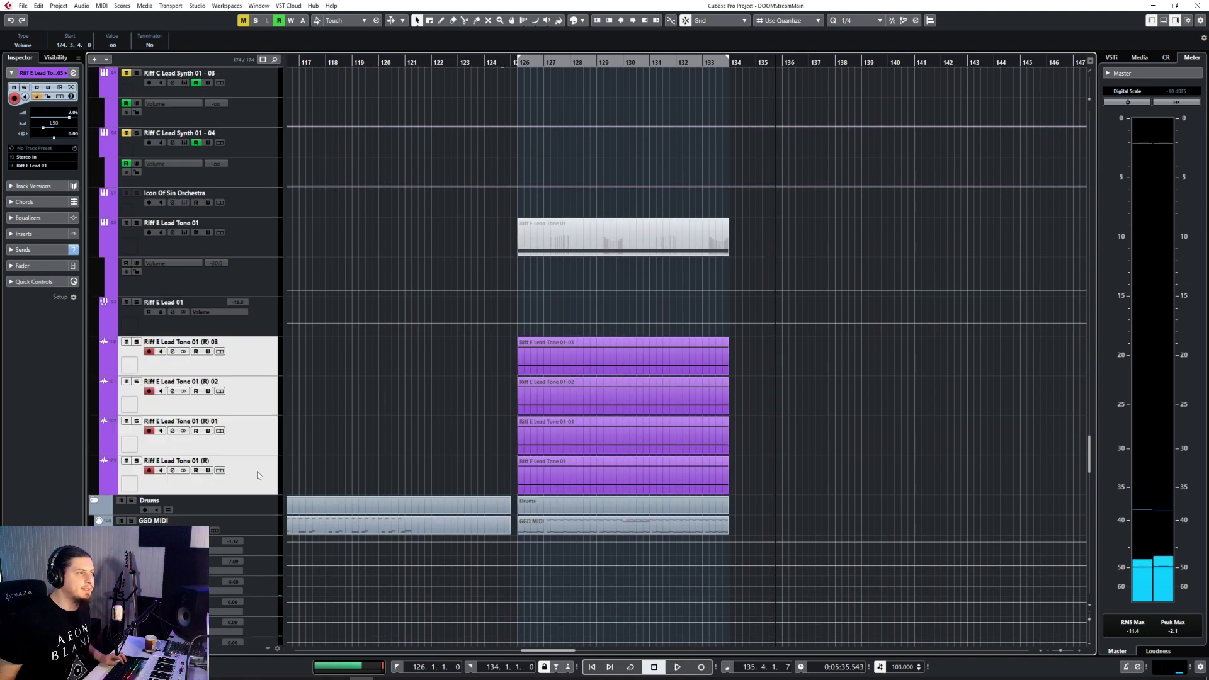
{"action": "left_click", "coordinate": [260, 327]}
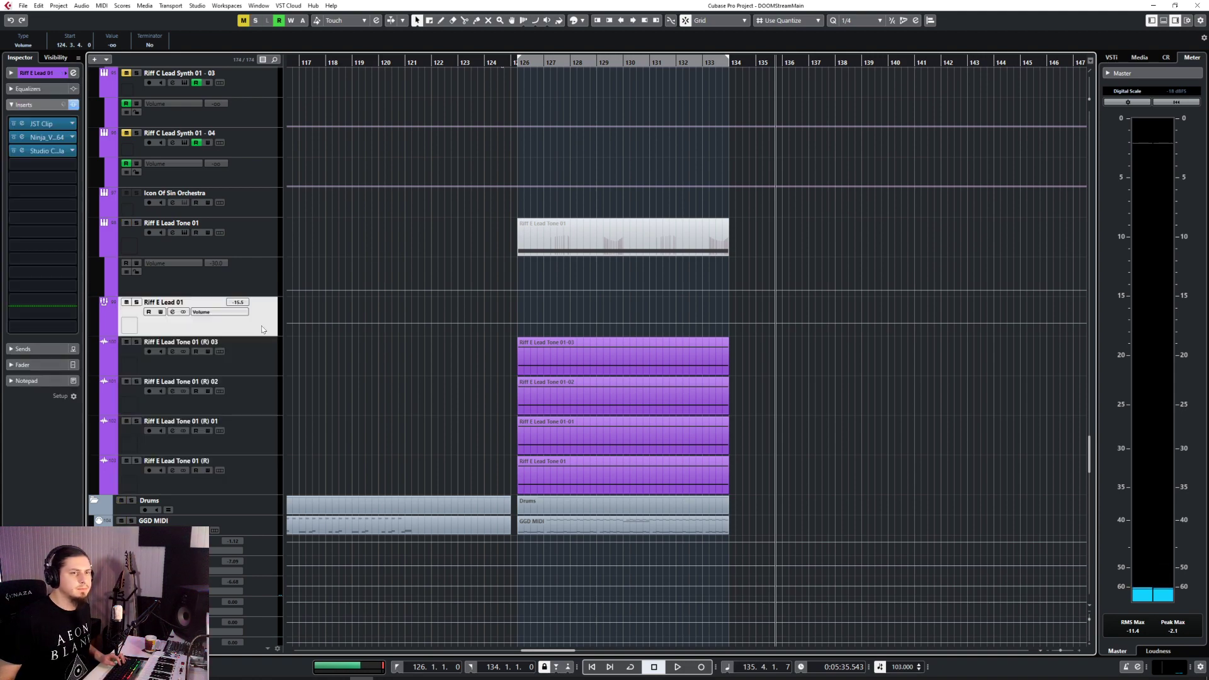
Step: Solo the Riff C Lead Verb effect track and play back from bar 124 to check which tracks feed it
{"action": "scroll", "coordinate": [479, 427], "scroll_direction": "up", "scroll_amount": 15}
{"action": "scroll", "coordinate": [478, 429], "scroll_direction": "down", "scroll_amount": 3}
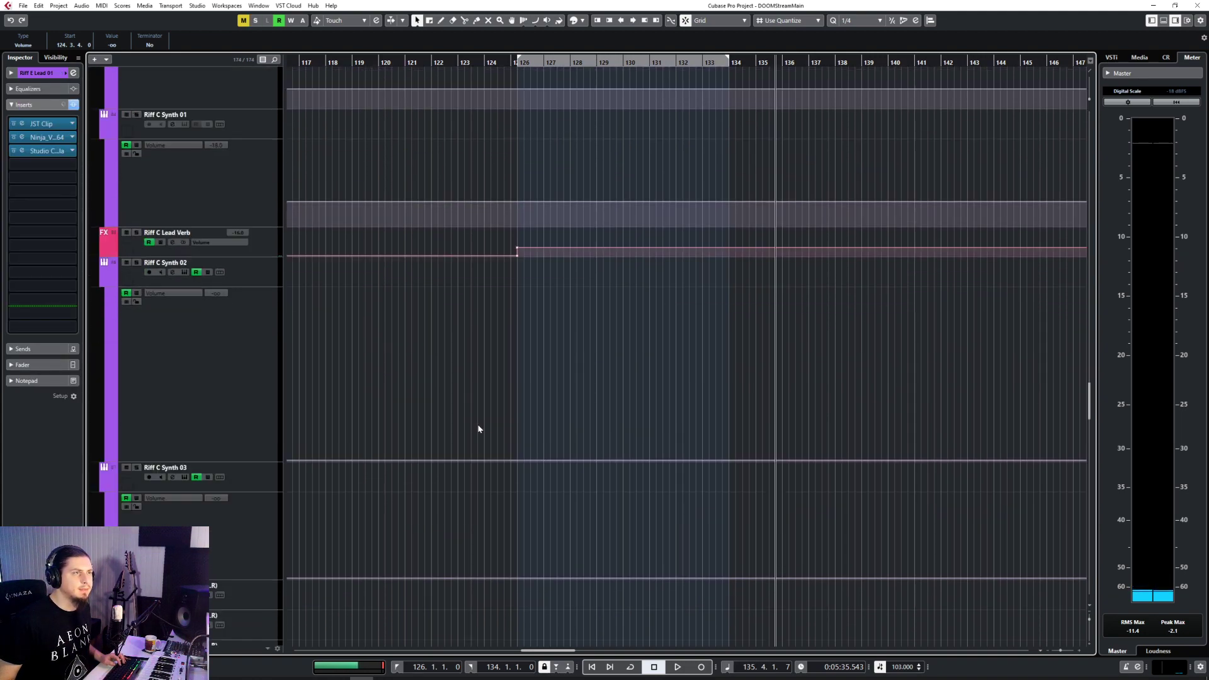
{"action": "left_click", "coordinate": [268, 237]}
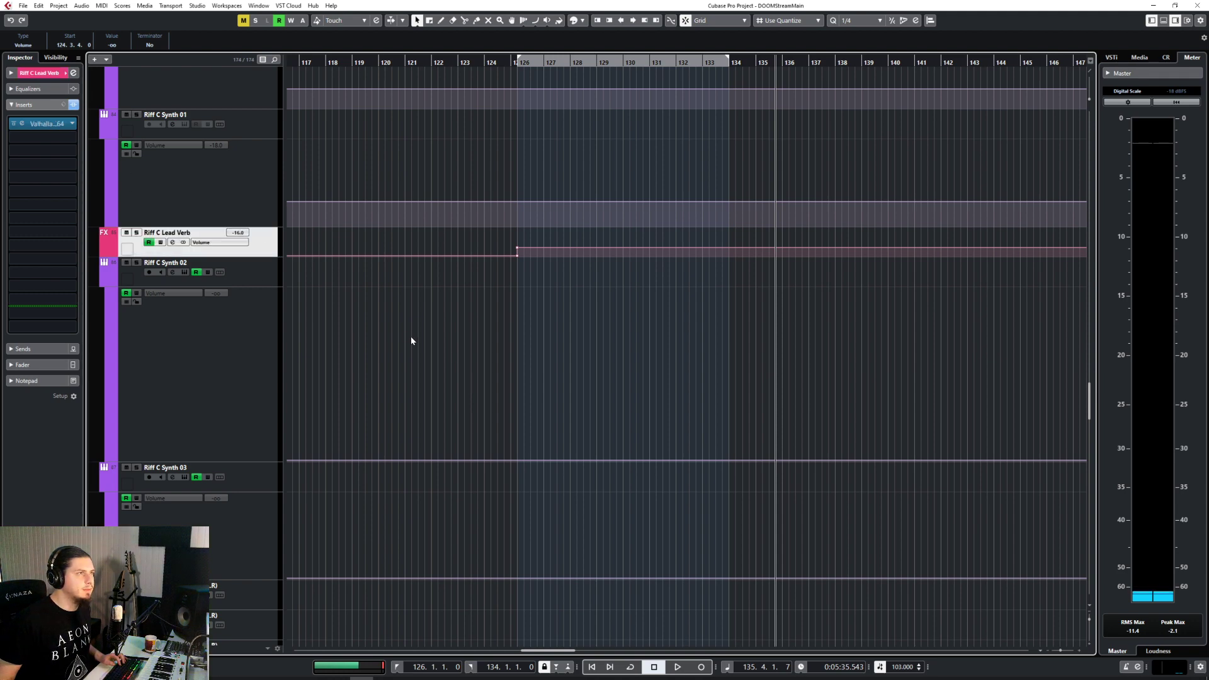
{"action": "left_click", "coordinate": [500, 75]}
{"action": "scroll", "coordinate": [502, 474], "scroll_direction": "up", "scroll_amount": 18}
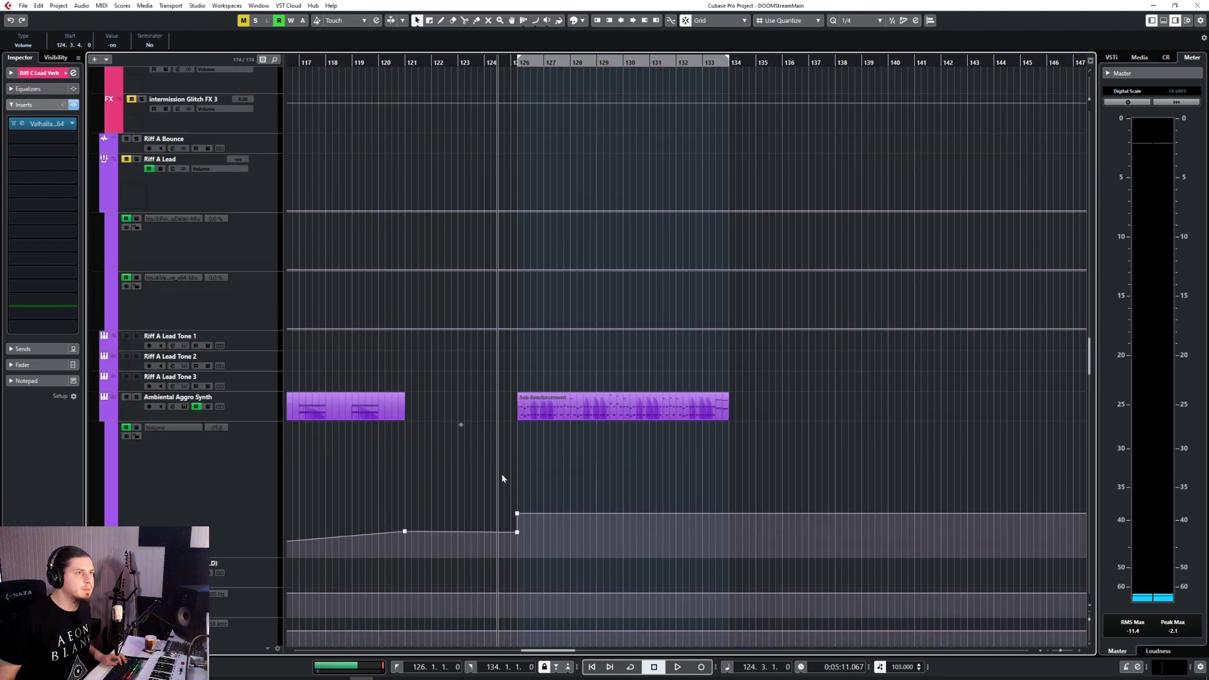
{"action": "scroll", "coordinate": [502, 474], "scroll_direction": "down", "scroll_amount": 12}
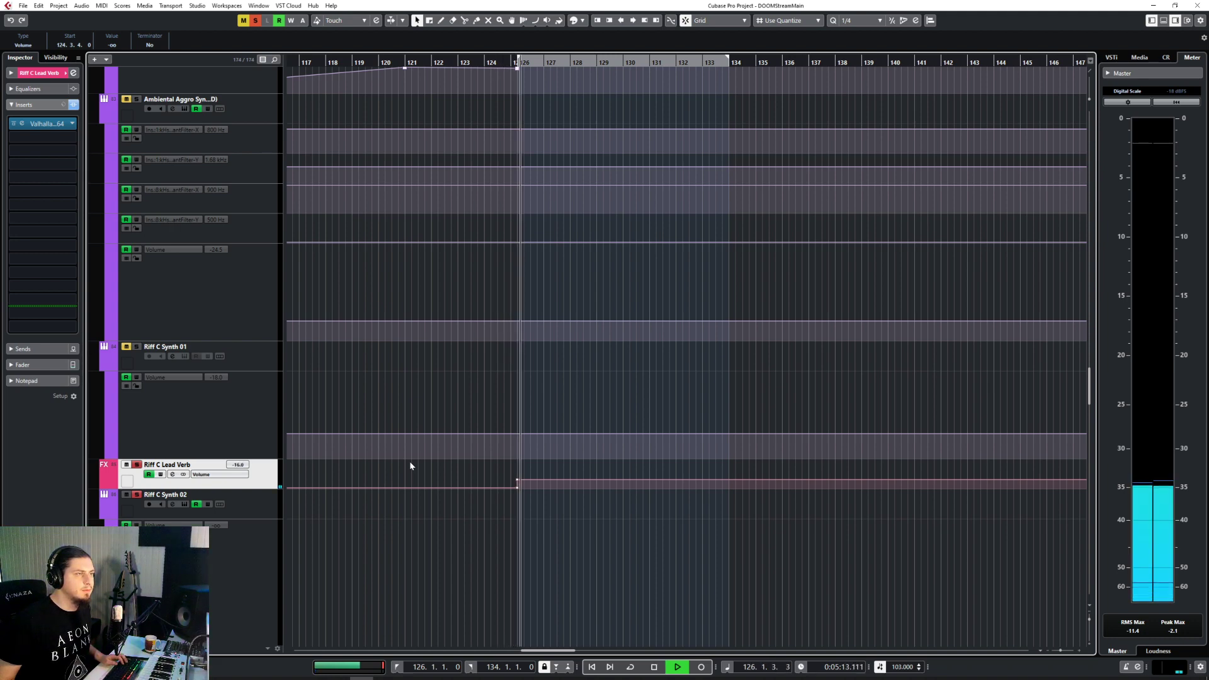
{"action": "scroll", "coordinate": [494, 527], "scroll_direction": "down", "scroll_amount": 8}
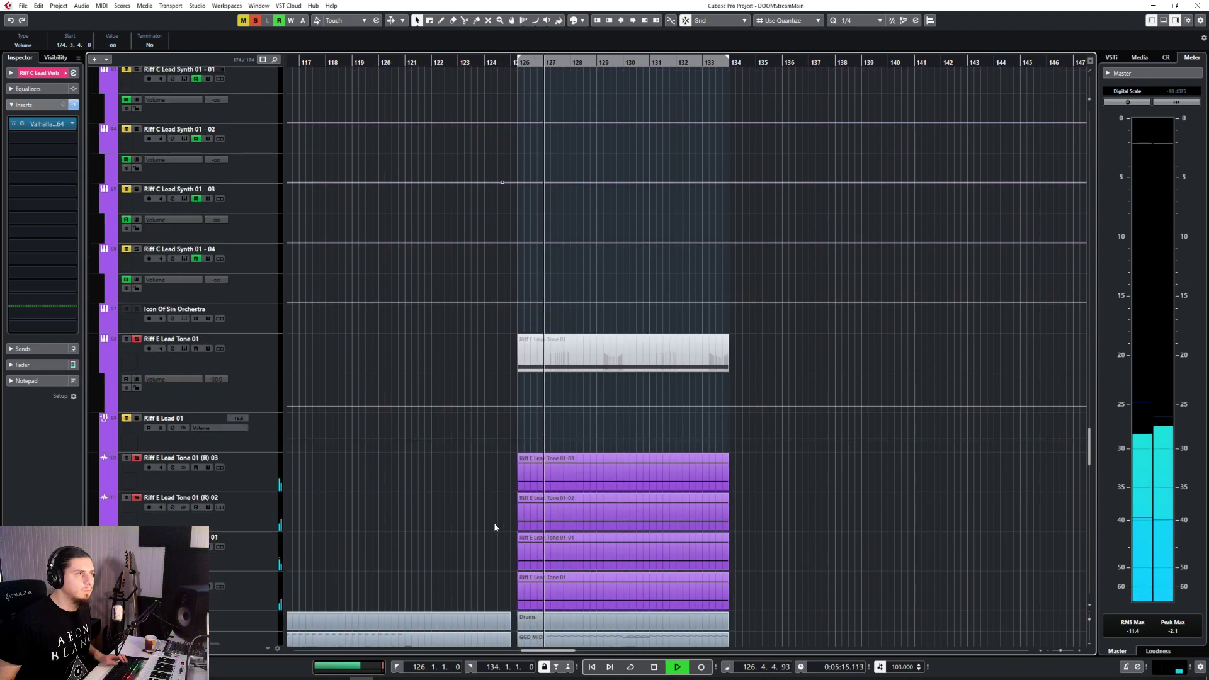
{"action": "scroll", "coordinate": [488, 513], "scroll_direction": "down", "scroll_amount": 3}
{"action": "scroll", "coordinate": [421, 416], "scroll_direction": "up", "scroll_amount": 10}
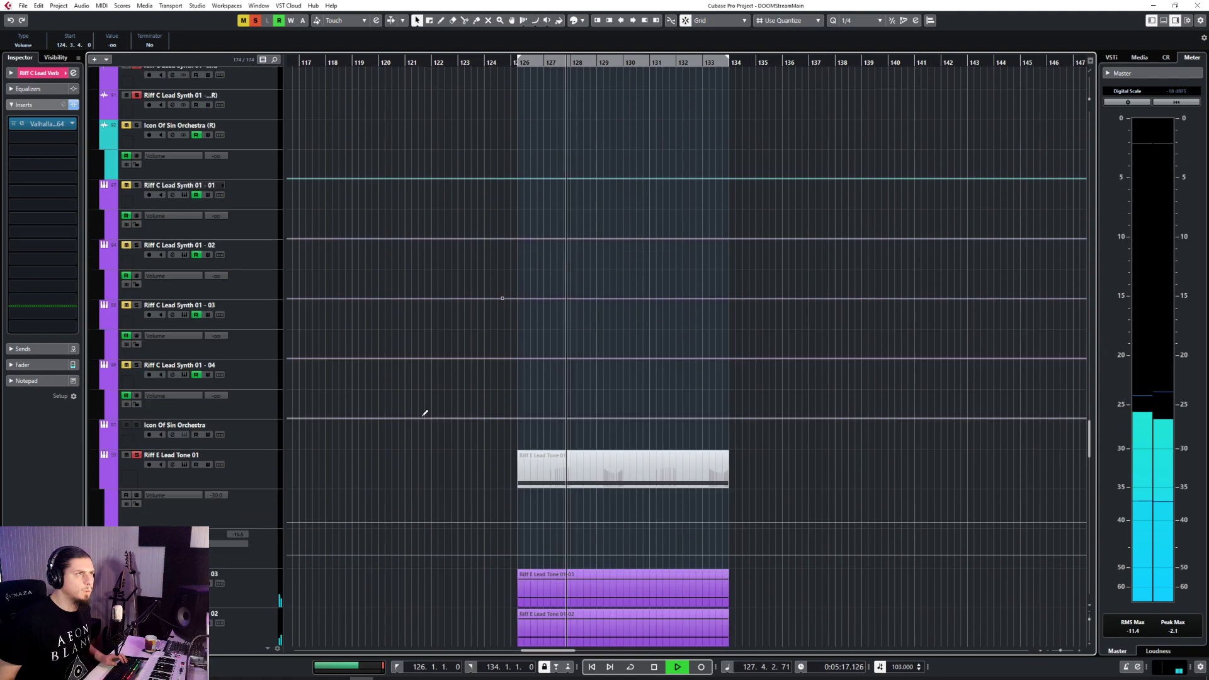
{"action": "key", "text": "space"}
{"action": "scroll", "coordinate": [421, 415], "scroll_direction": "down", "scroll_amount": 5}
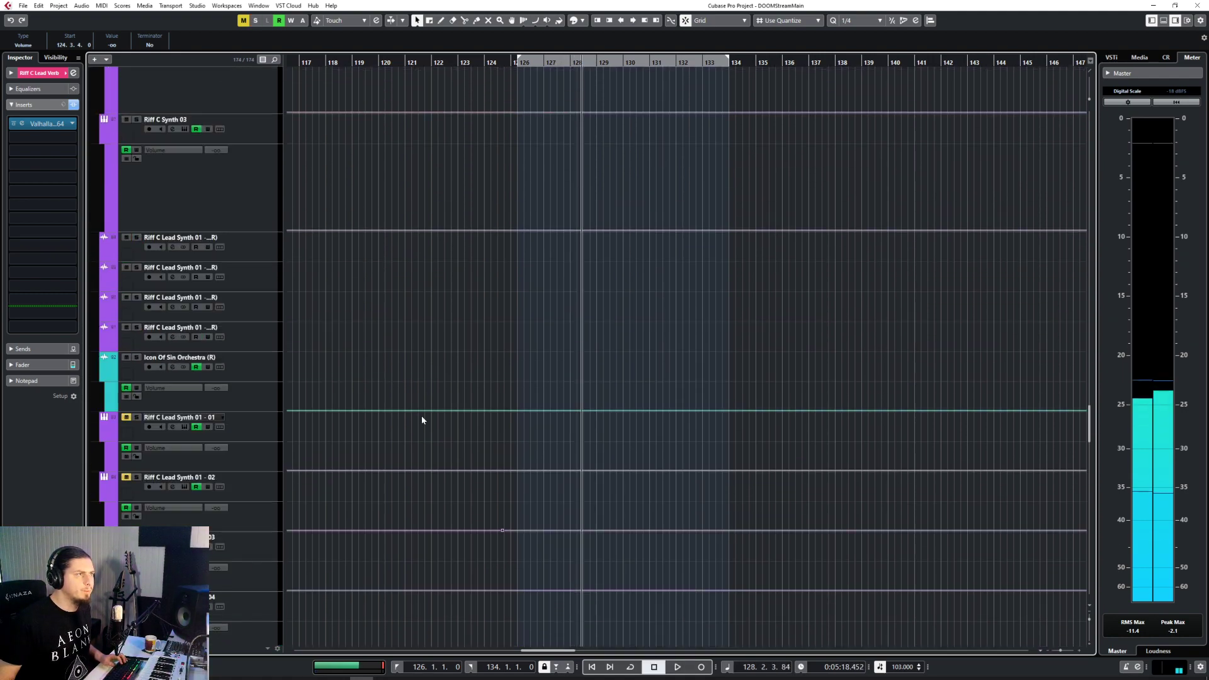
Step: Open the mixer at the Riff E Lead 01 channel and check the group's output routing
{"action": "left_click", "coordinate": [270, 333]}
{"action": "key", "text": "F3"}
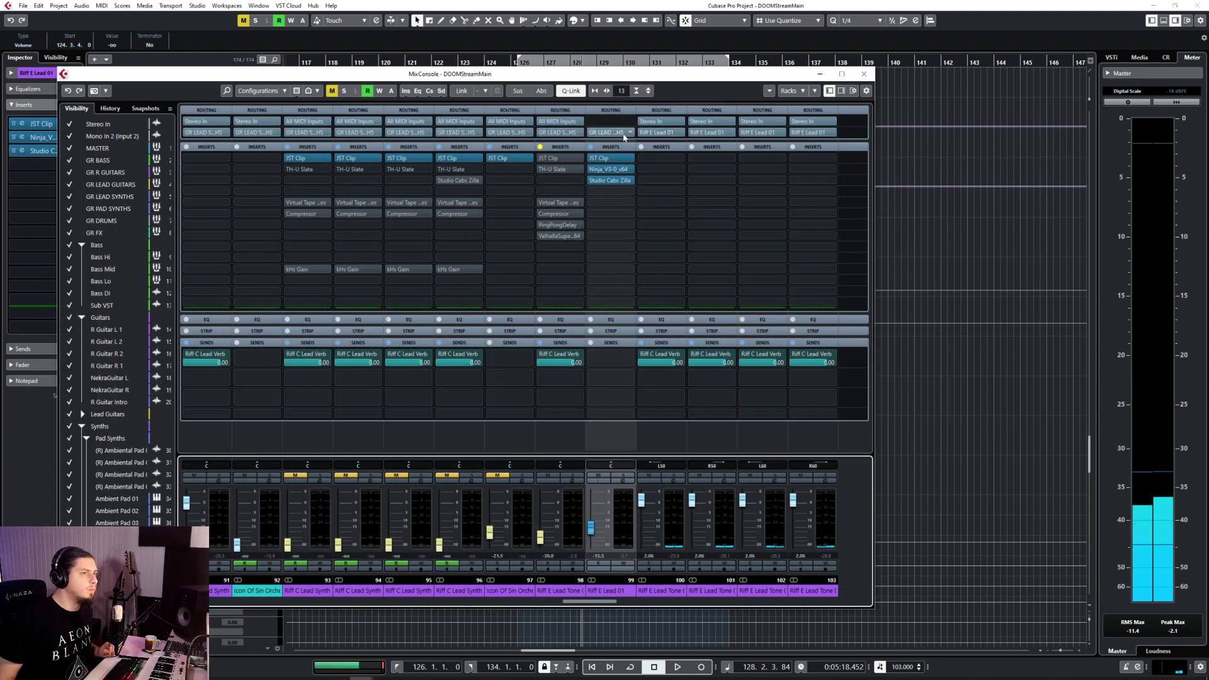
{"action": "left_click", "coordinate": [624, 134]}
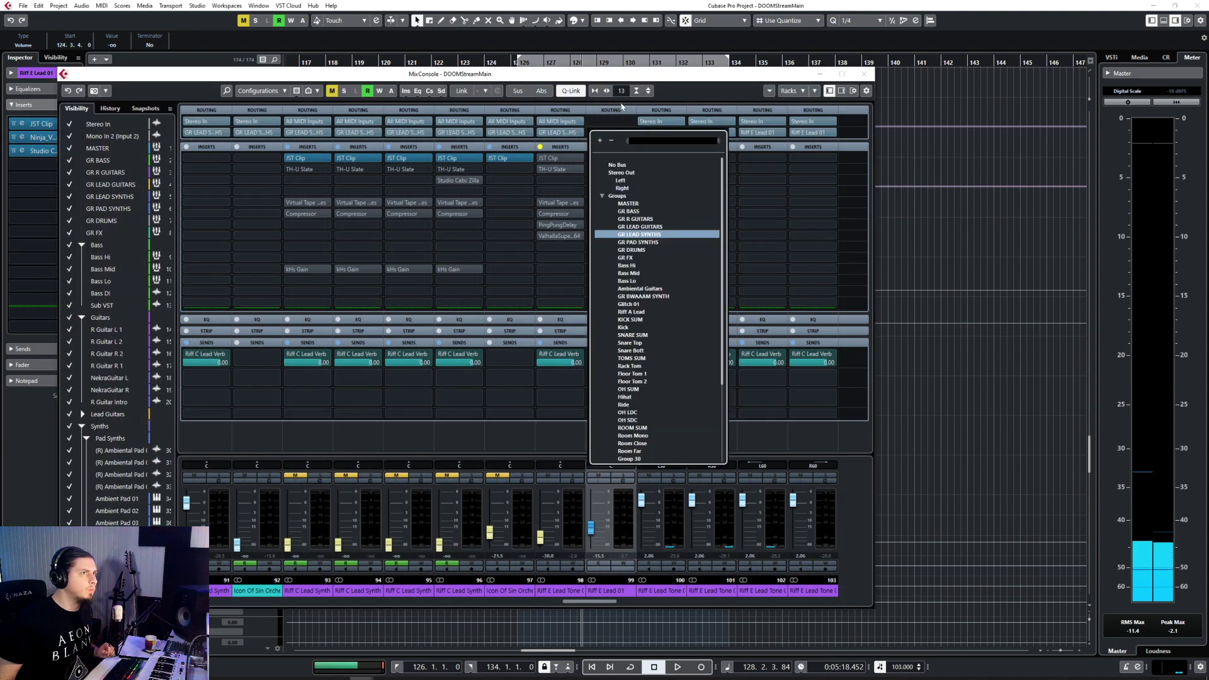
{"action": "left_click", "coordinate": [673, 79]}
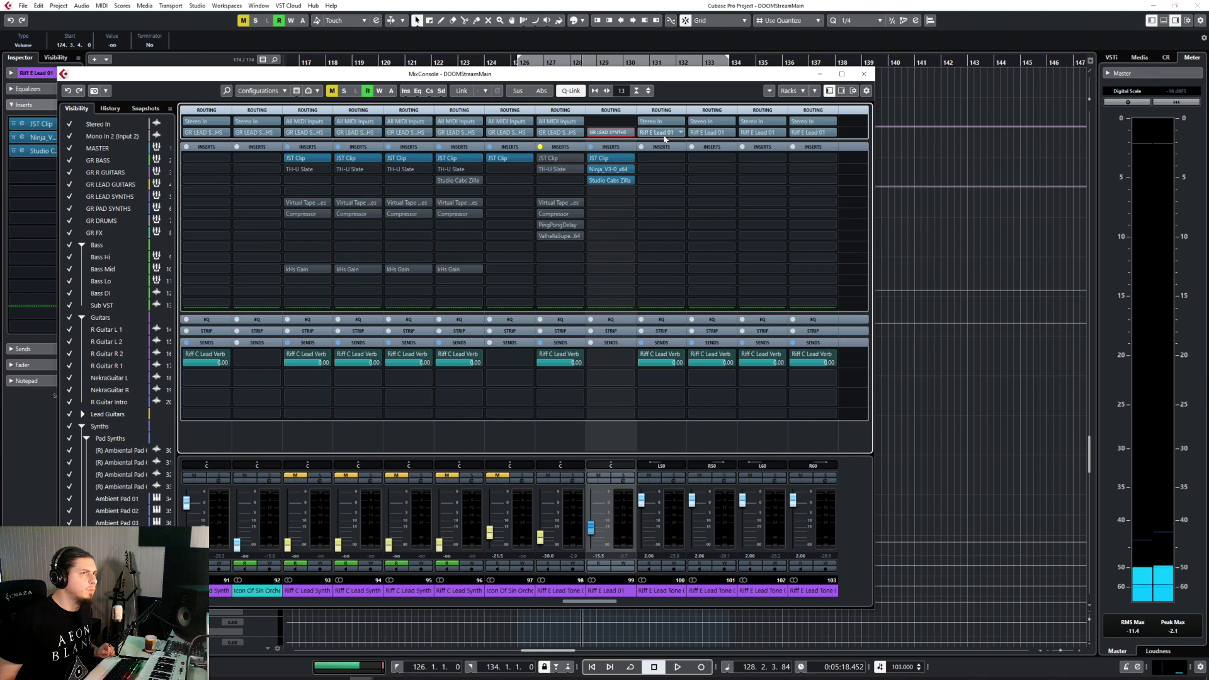
Step: Remove the Riff C Lead Verb send from all four Riff E Lead Tone 01 (R) channels and close the mixer
{"action": "left_click", "coordinate": [680, 357]}
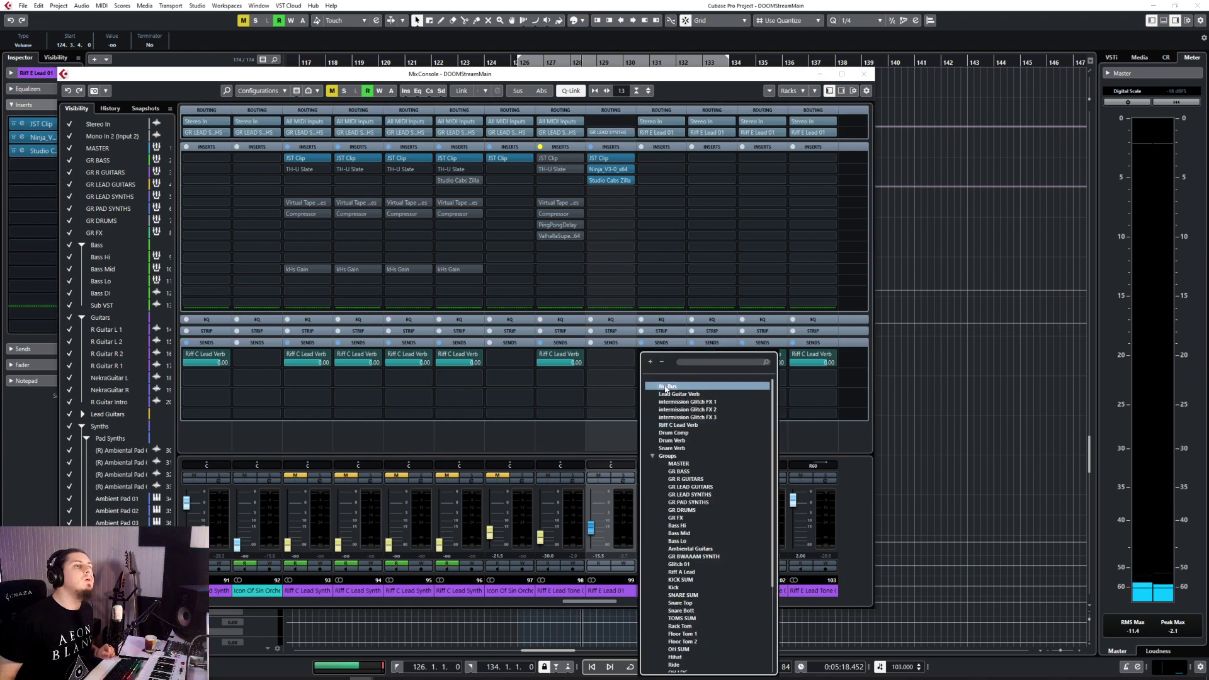
{"action": "left_click", "coordinate": [658, 387]}
{"action": "left_click", "coordinate": [736, 358]}
{"action": "left_click", "coordinate": [719, 385]}
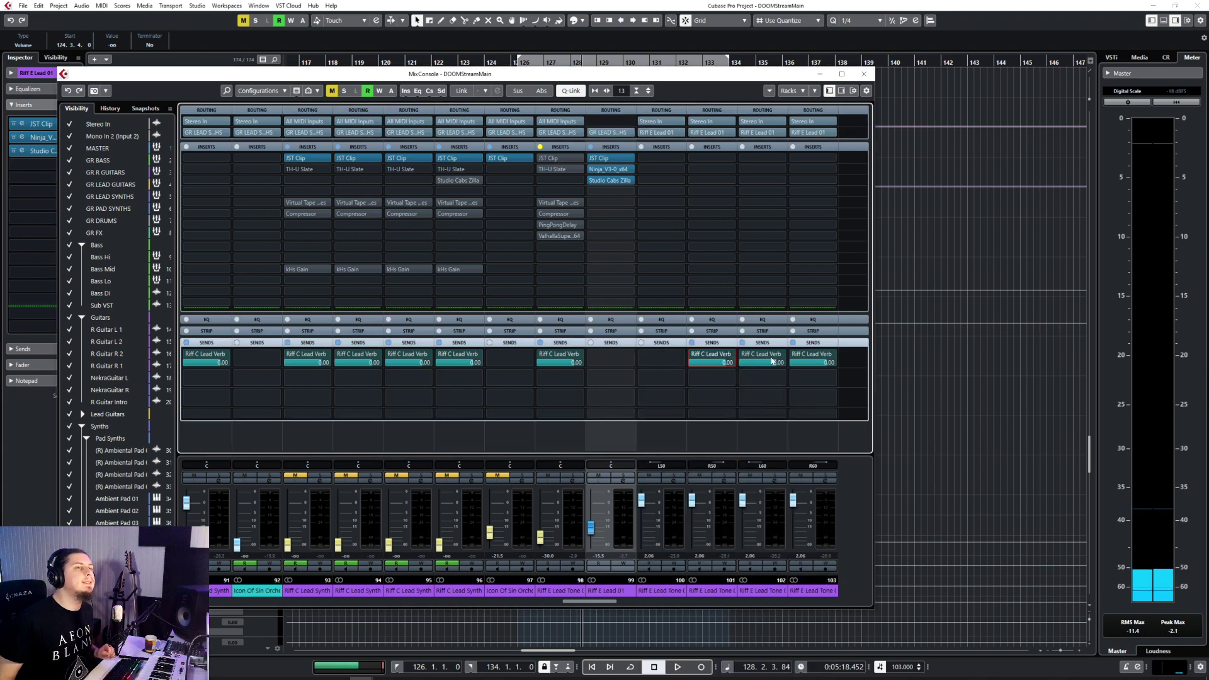
{"action": "left_click", "coordinate": [785, 356]}
{"action": "left_click", "coordinate": [774, 386]}
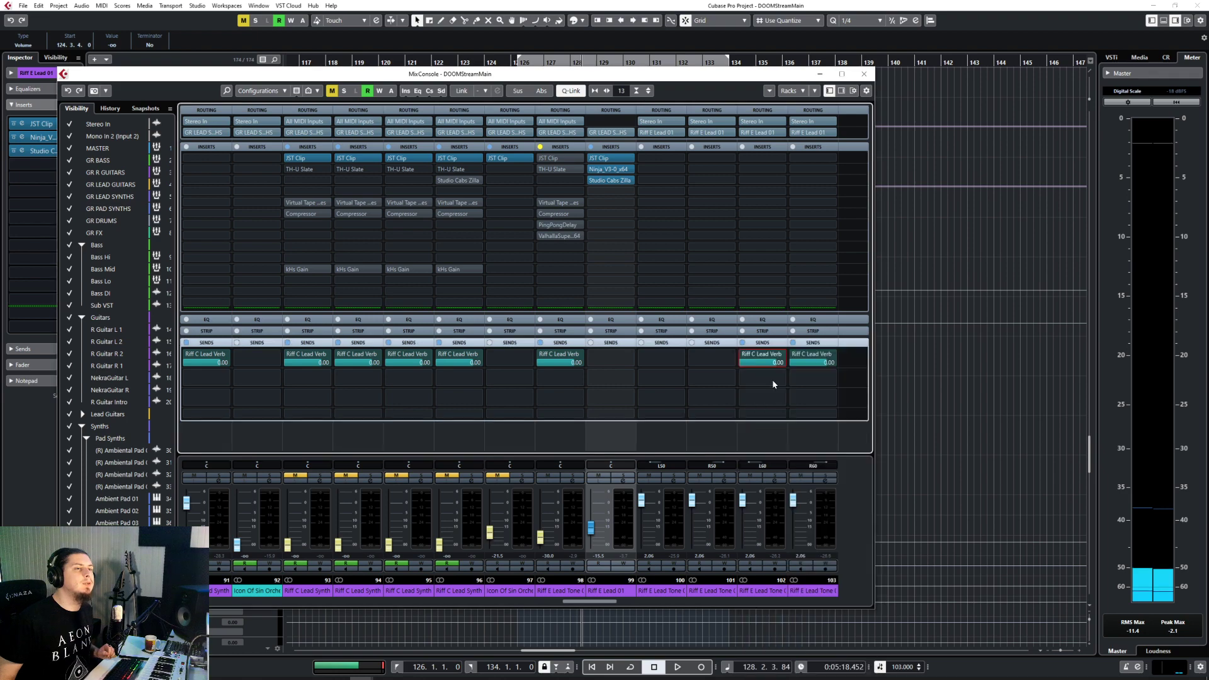
{"action": "left_click", "coordinate": [835, 357]}
{"action": "left_click", "coordinate": [817, 390]}
{"action": "left_click", "coordinate": [864, 74]}
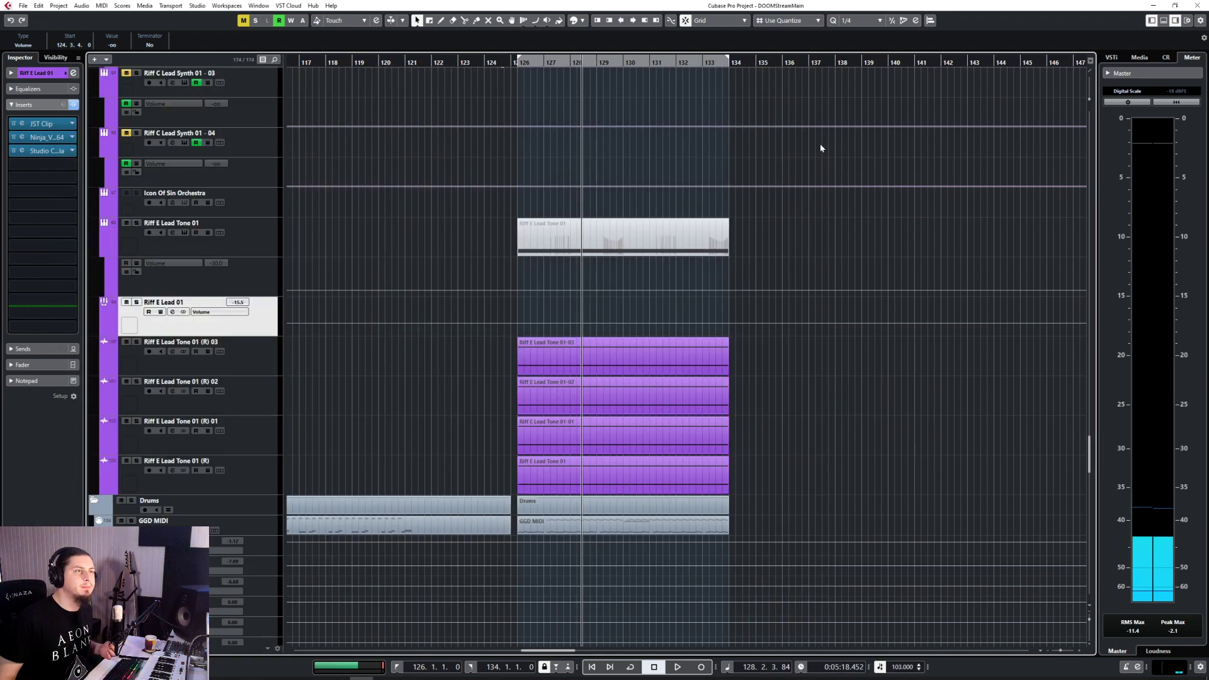
Step: Play back from bar 124 with the full mix and lower the Riff E Lead 01 group's volume to -16.1
{"action": "left_click", "coordinate": [499, 62]}
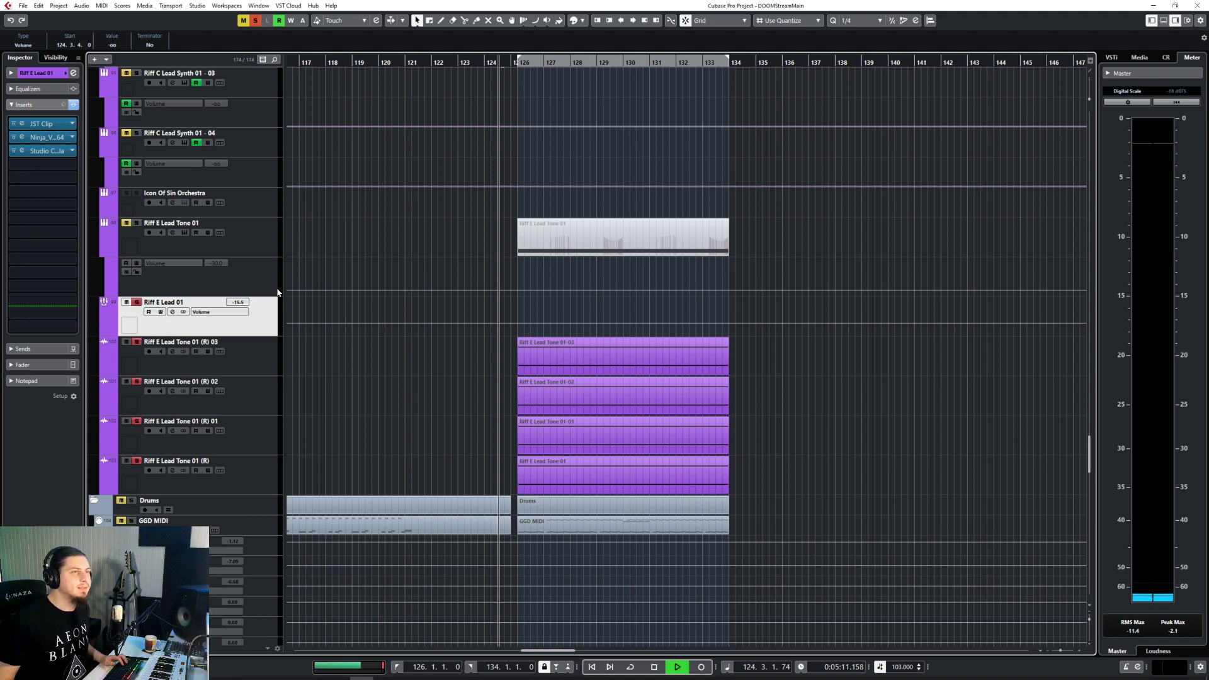
{"action": "key", "text": "s"}
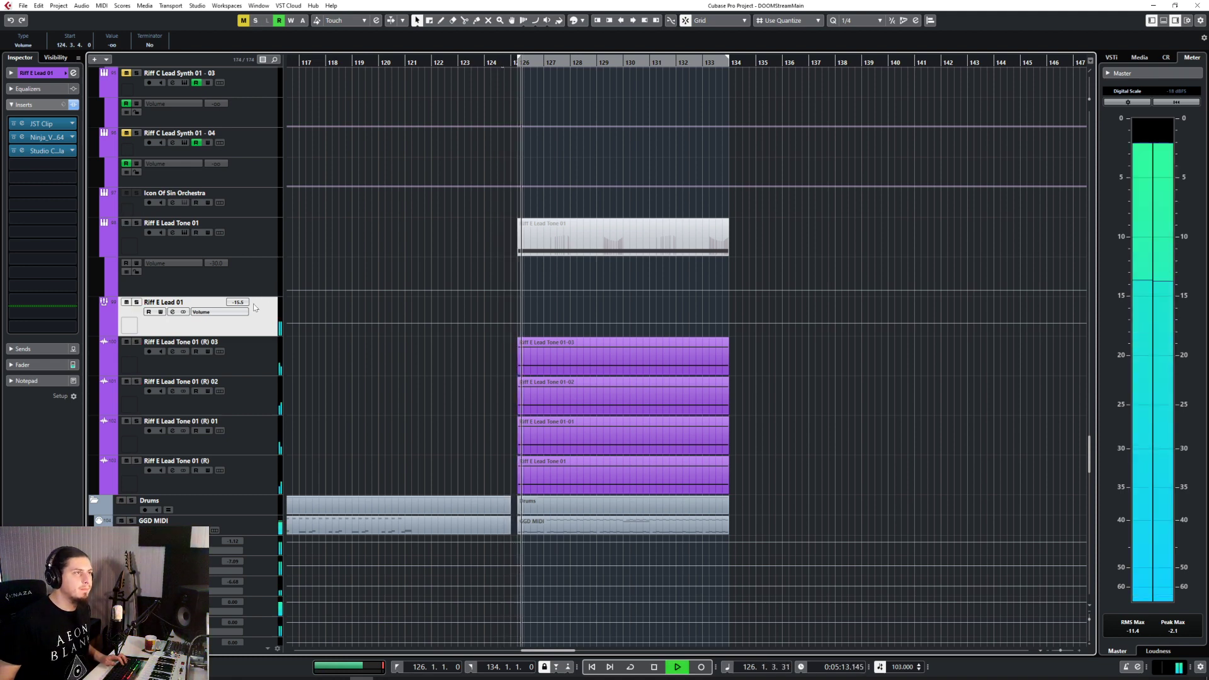
{"action": "left_click_drag", "start_coordinate": [241, 302], "coordinate": [239, 315]}
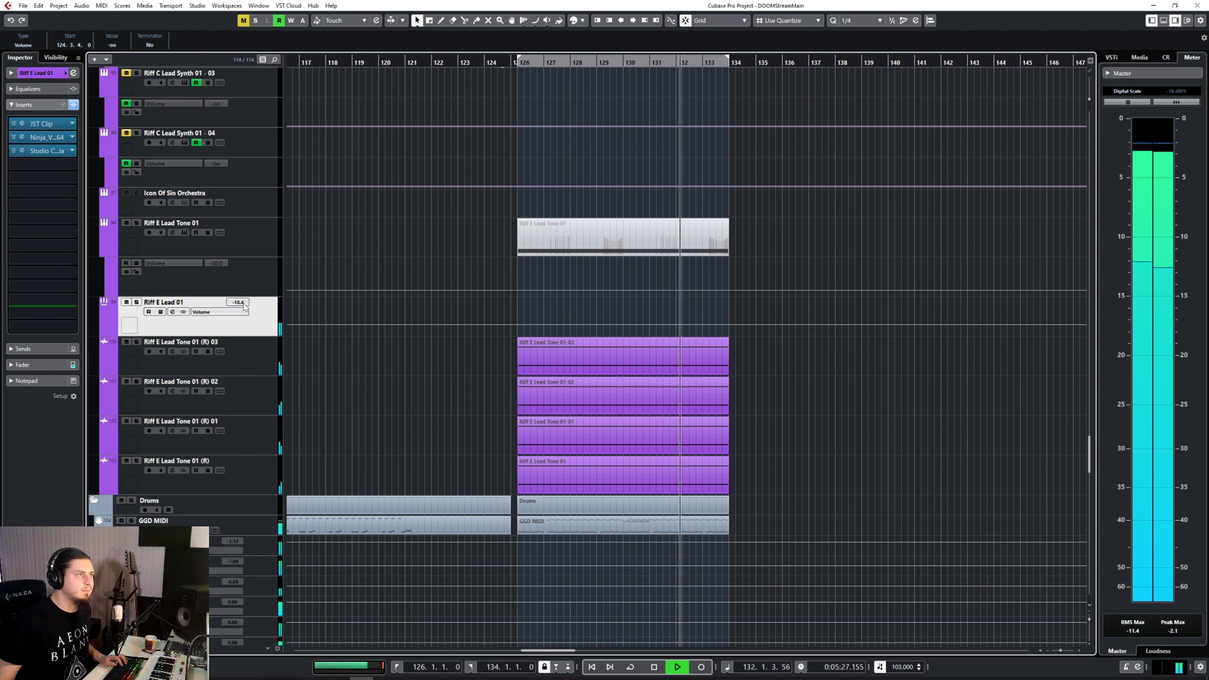
{"action": "left_click", "coordinate": [343, 376]}
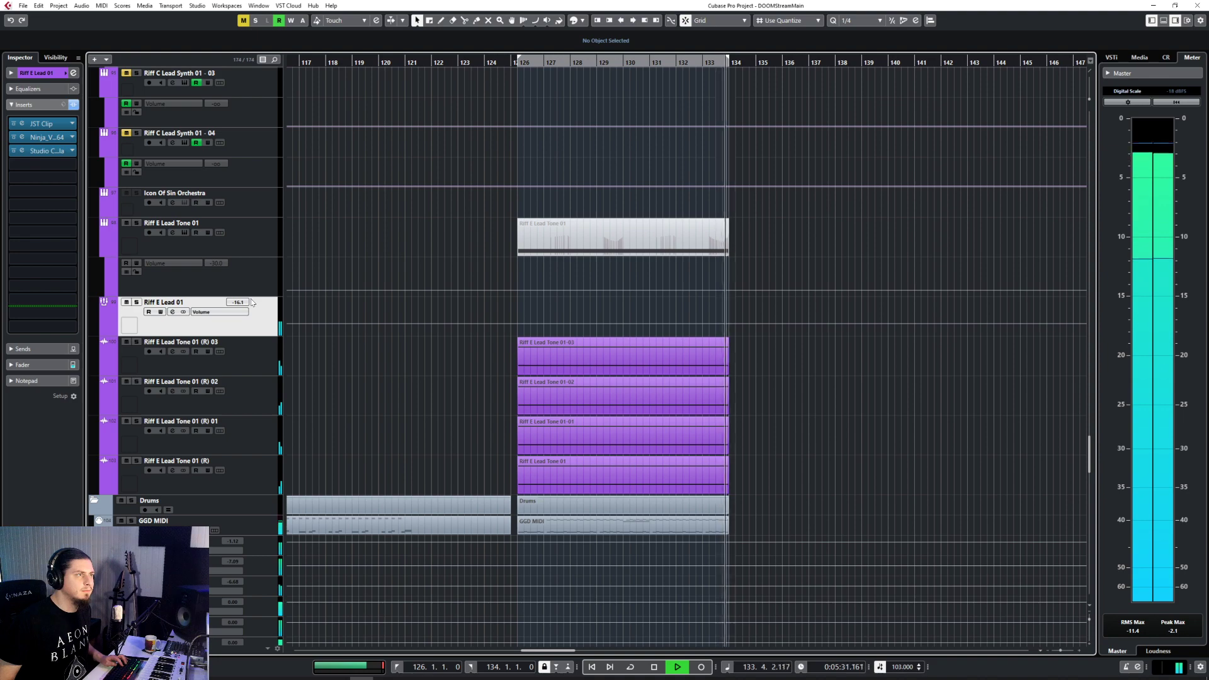
Step: Play back the full mix from just before bar 126 and examine the drum, synth, bass and guitar tracks under the riff
{"action": "left_click", "coordinate": [511, 65]}
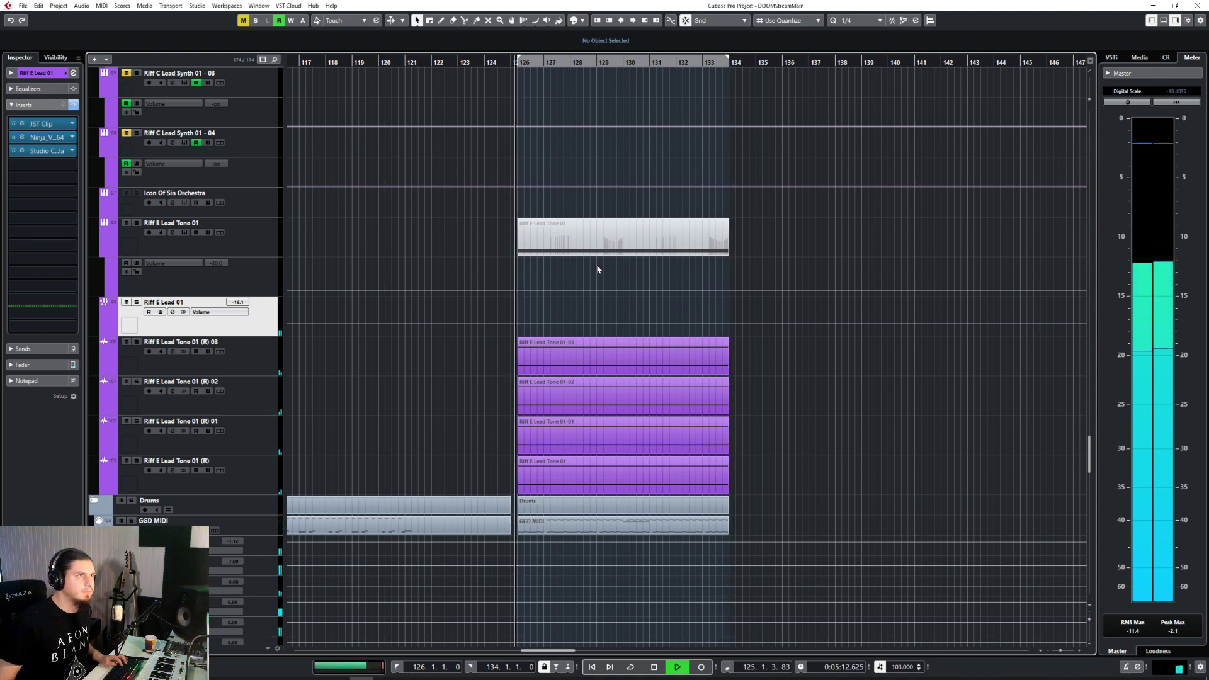
{"action": "scroll", "coordinate": [576, 353], "scroll_direction": "down", "scroll_amount": 5}
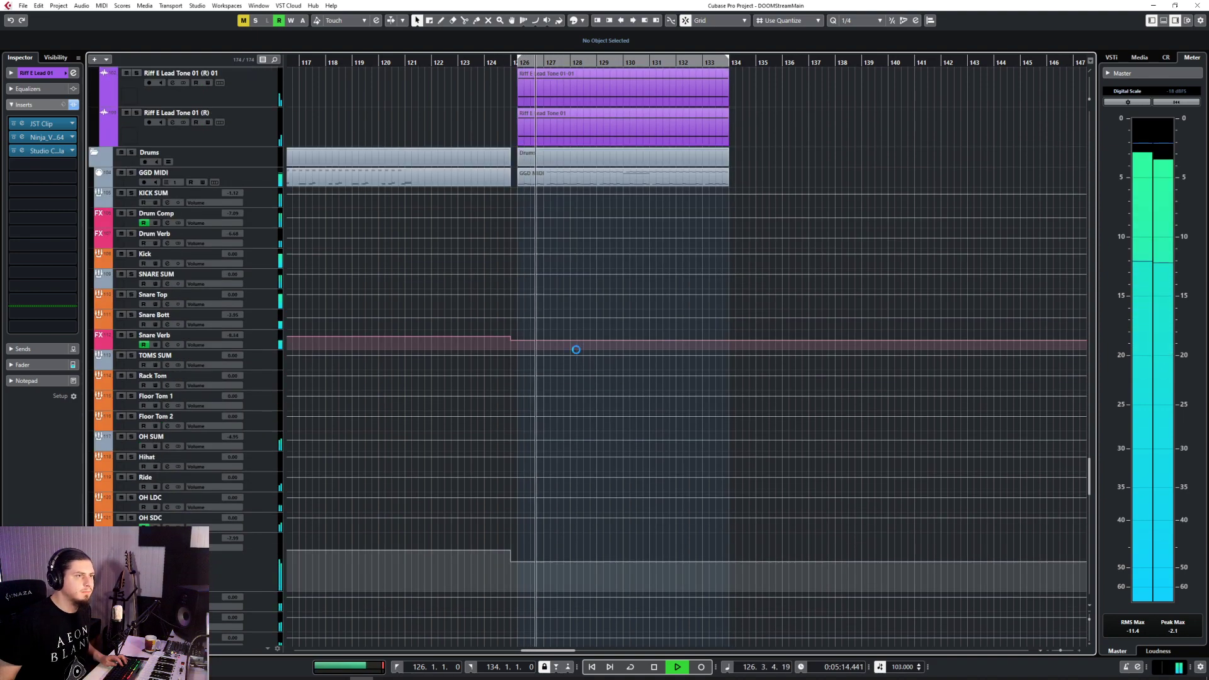
{"action": "scroll", "coordinate": [576, 350], "scroll_direction": "up", "scroll_amount": 7}
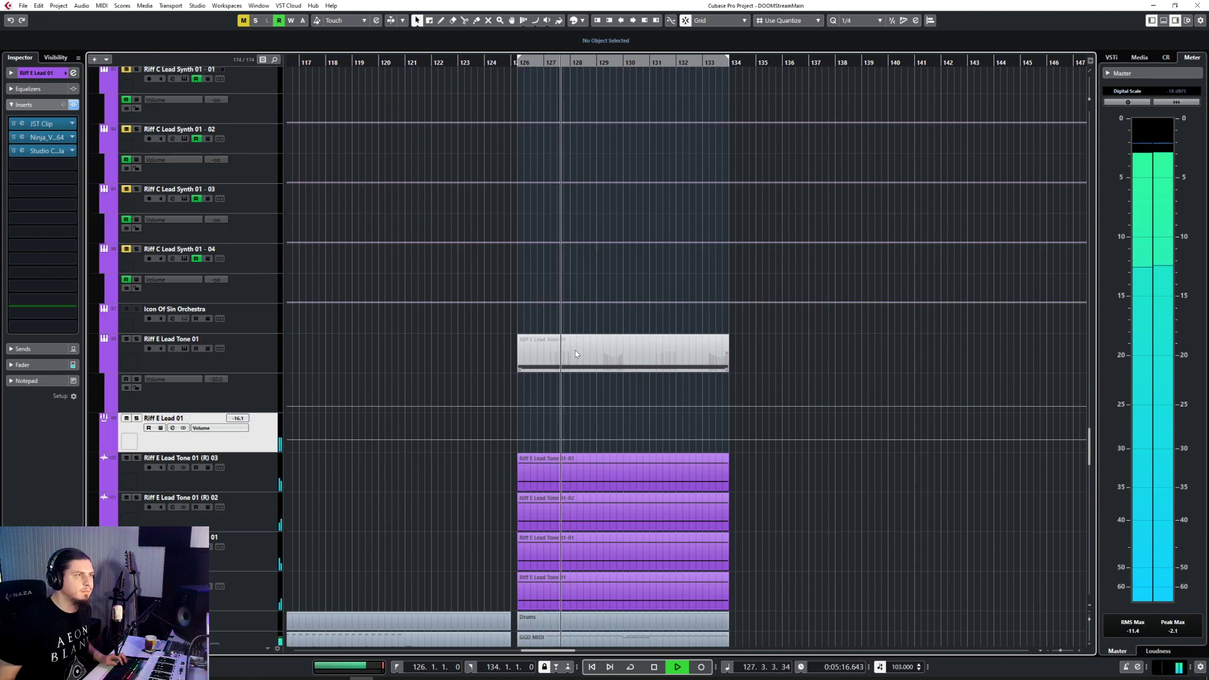
{"action": "scroll", "coordinate": [576, 353], "scroll_direction": "down", "scroll_amount": 3}
{"action": "scroll", "coordinate": [576, 354], "scroll_direction": "up", "scroll_amount": 11}
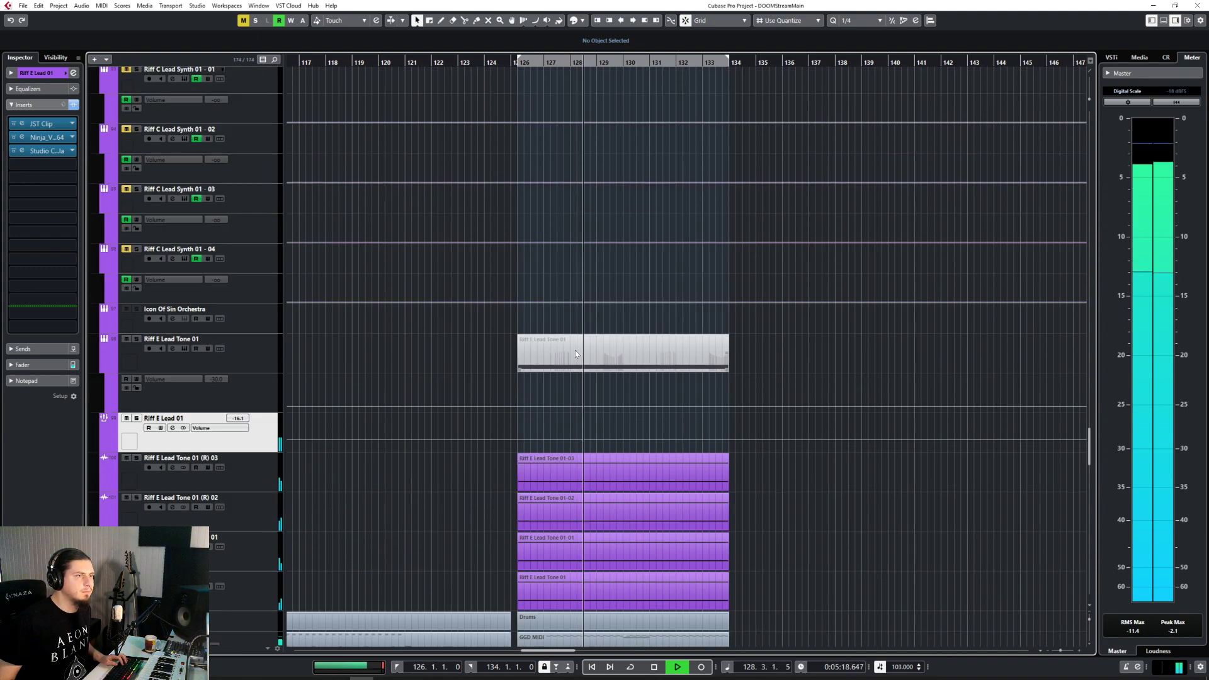
{"action": "scroll", "coordinate": [575, 354], "scroll_direction": "up", "scroll_amount": 15}
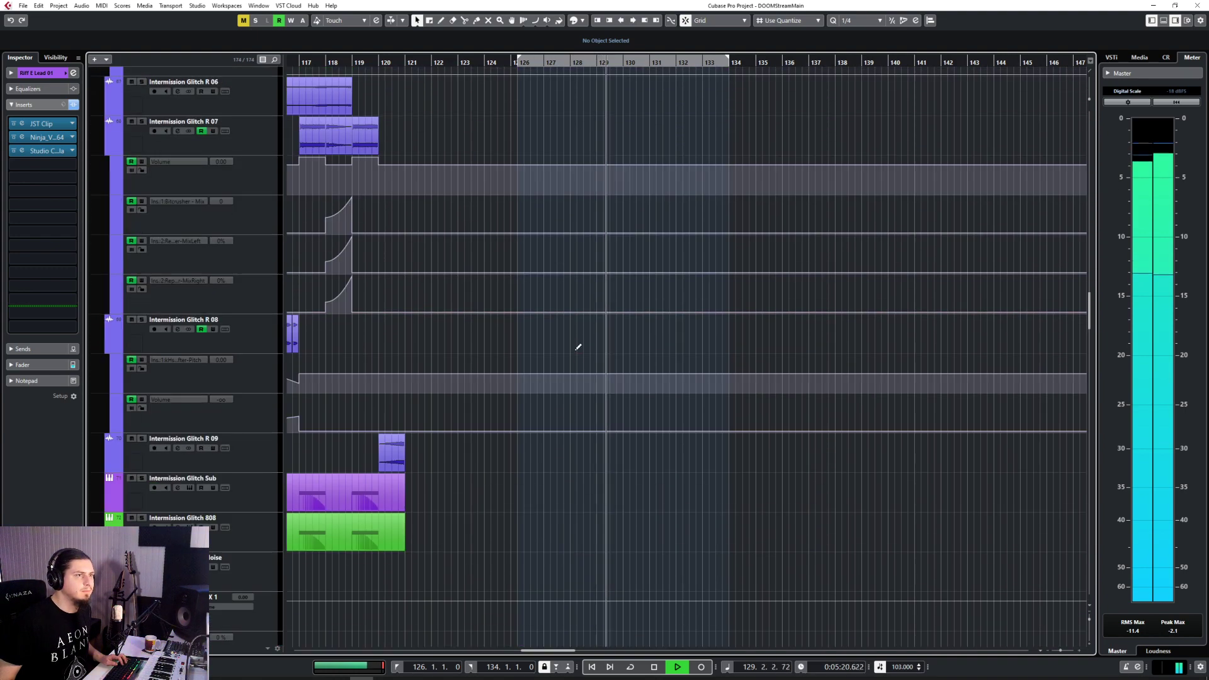
{"action": "scroll", "coordinate": [575, 354], "scroll_direction": "up", "scroll_amount": 15}
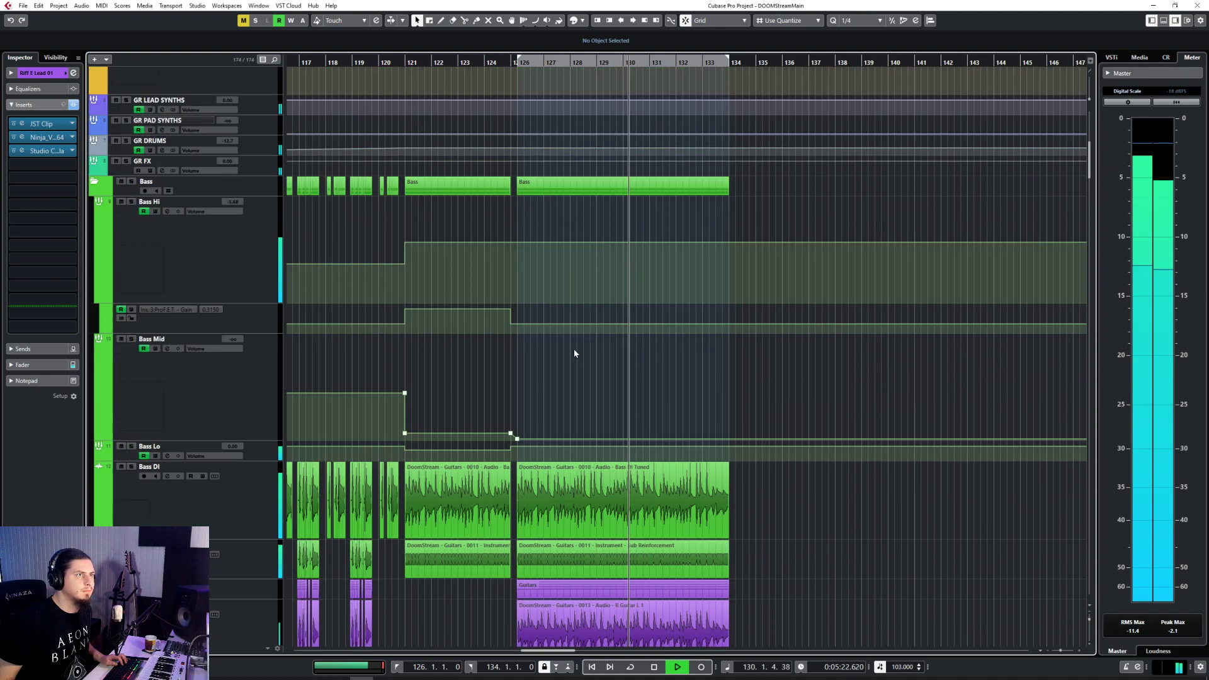
{"action": "scroll", "coordinate": [574, 353], "scroll_direction": "down", "scroll_amount": 15}
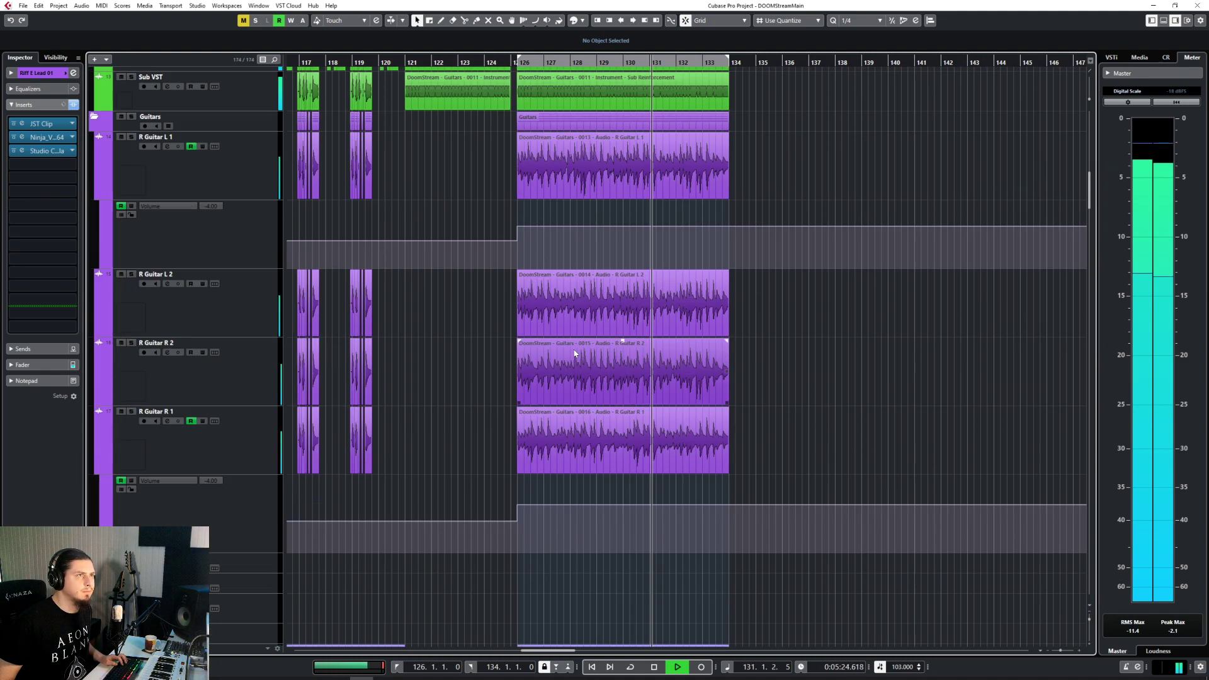
{"action": "scroll", "coordinate": [575, 353], "scroll_direction": "down", "scroll_amount": 15}
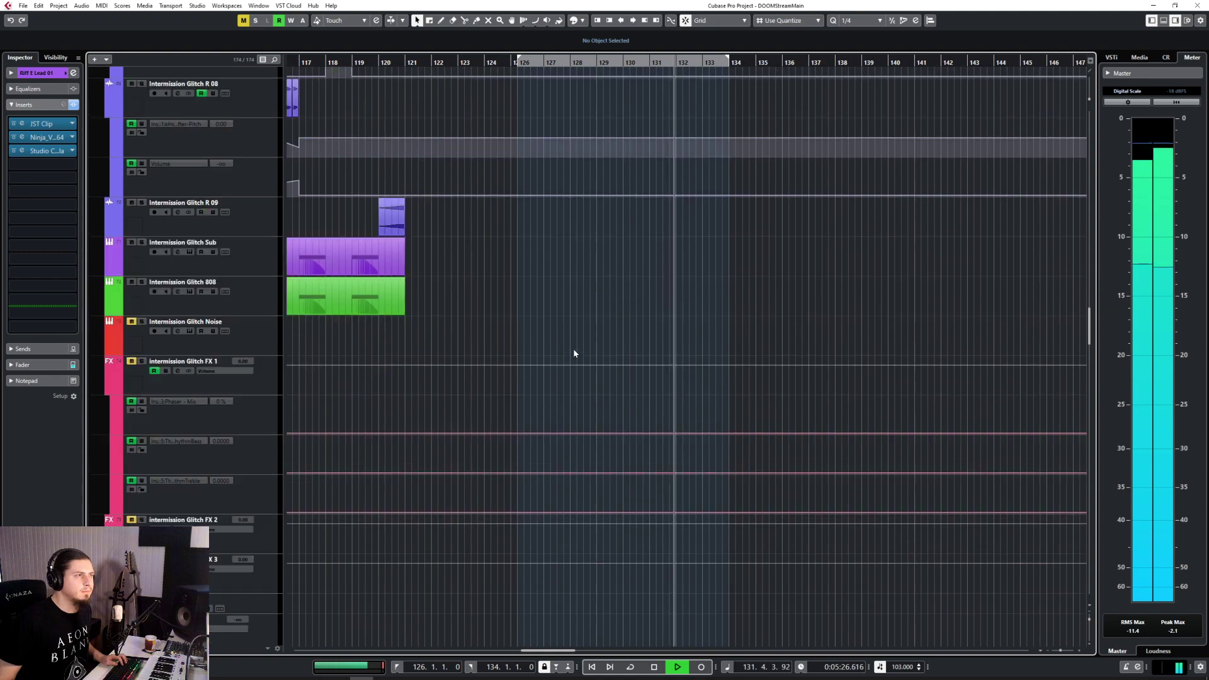
{"action": "scroll", "coordinate": [574, 354], "scroll_direction": "down", "scroll_amount": 10}
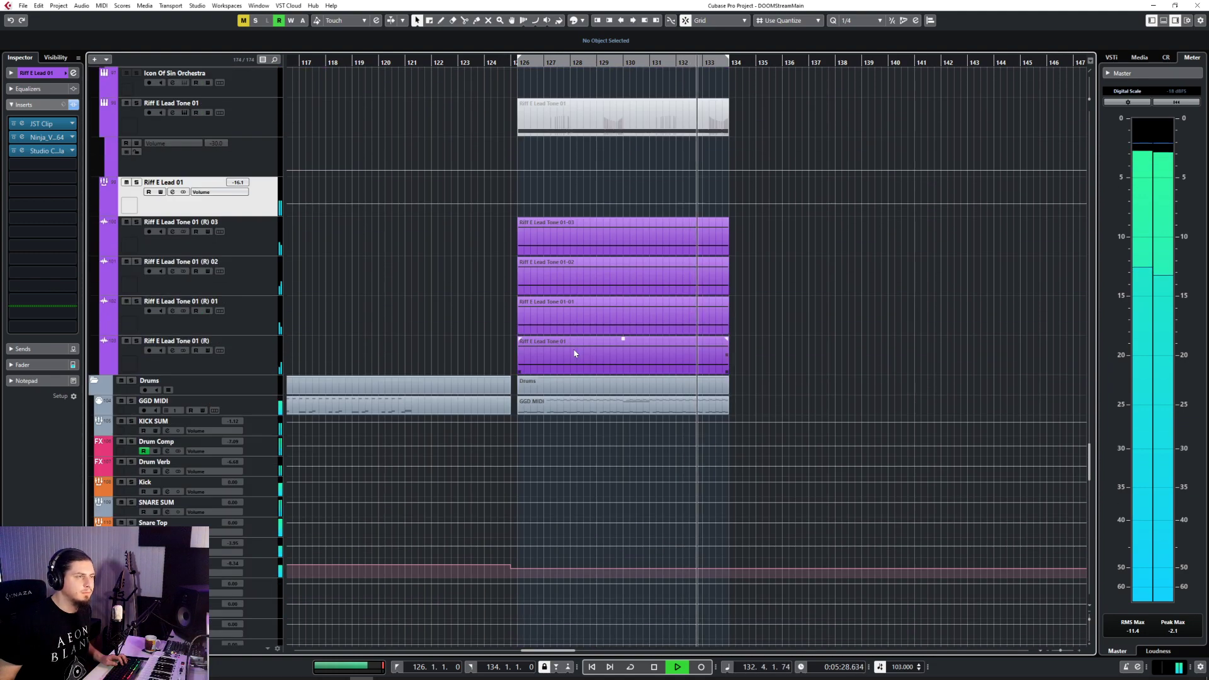
Step: Copy the four rendered Riff E Lead Tone 01 clips from the (R) tracks under the Riff E Lead 01 group
{"action": "left_click", "coordinate": [553, 250]}
{"action": "left_click", "coordinate": [550, 277], "text": "shift"}
{"action": "left_click", "coordinate": [550, 317], "text": "shift"}
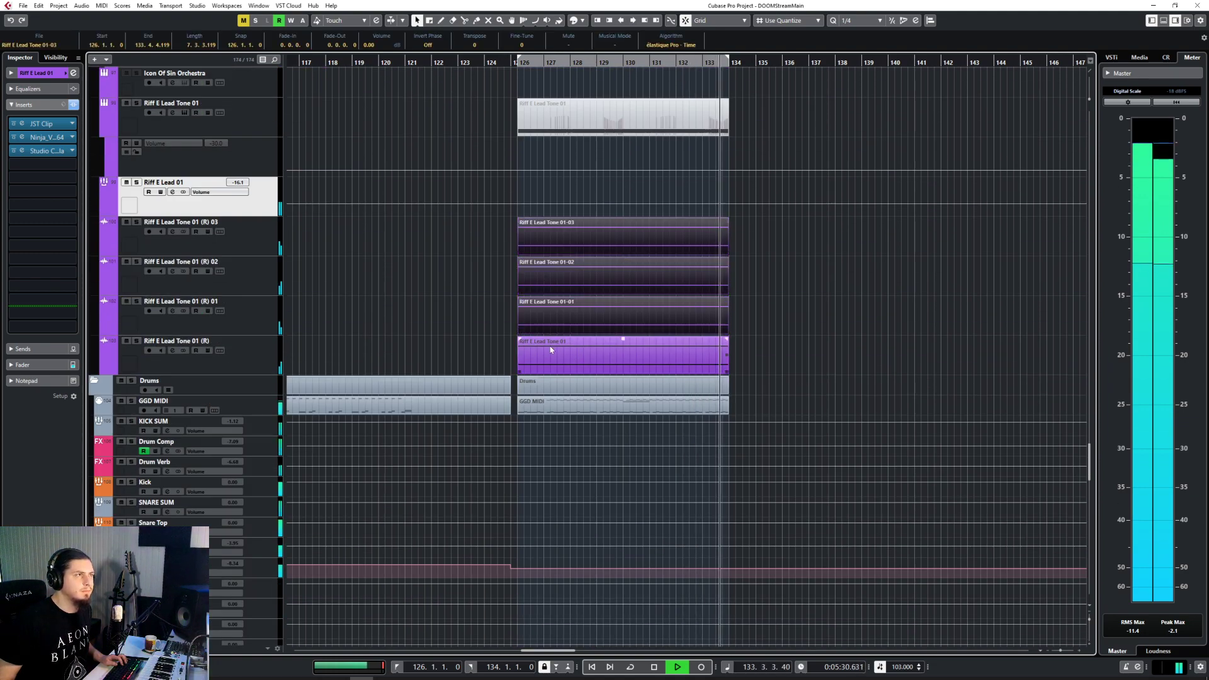
{"action": "left_click", "coordinate": [551, 354], "text": "shift"}
Step: Find the Lead Guitars folder and expand it together with its Ambiental Guitars subfolder
{"action": "scroll", "coordinate": [451, 331], "scroll_direction": "up", "scroll_amount": 15}
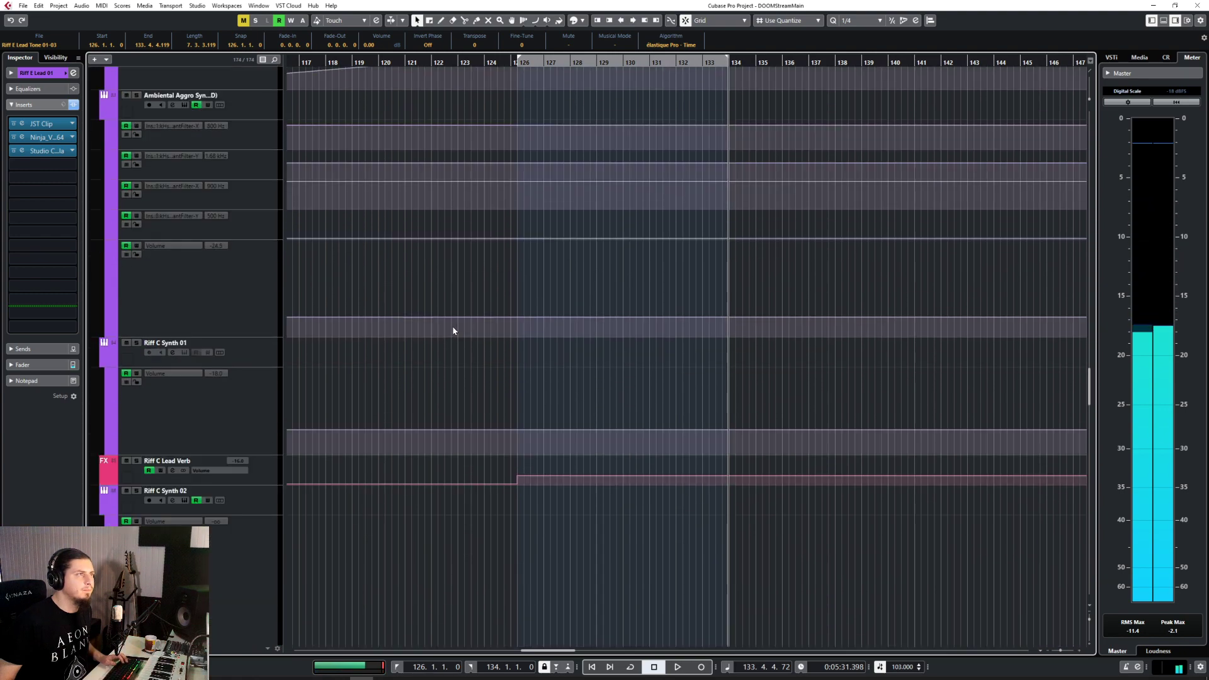
{"action": "scroll", "coordinate": [453, 331], "scroll_direction": "up", "scroll_amount": 10}
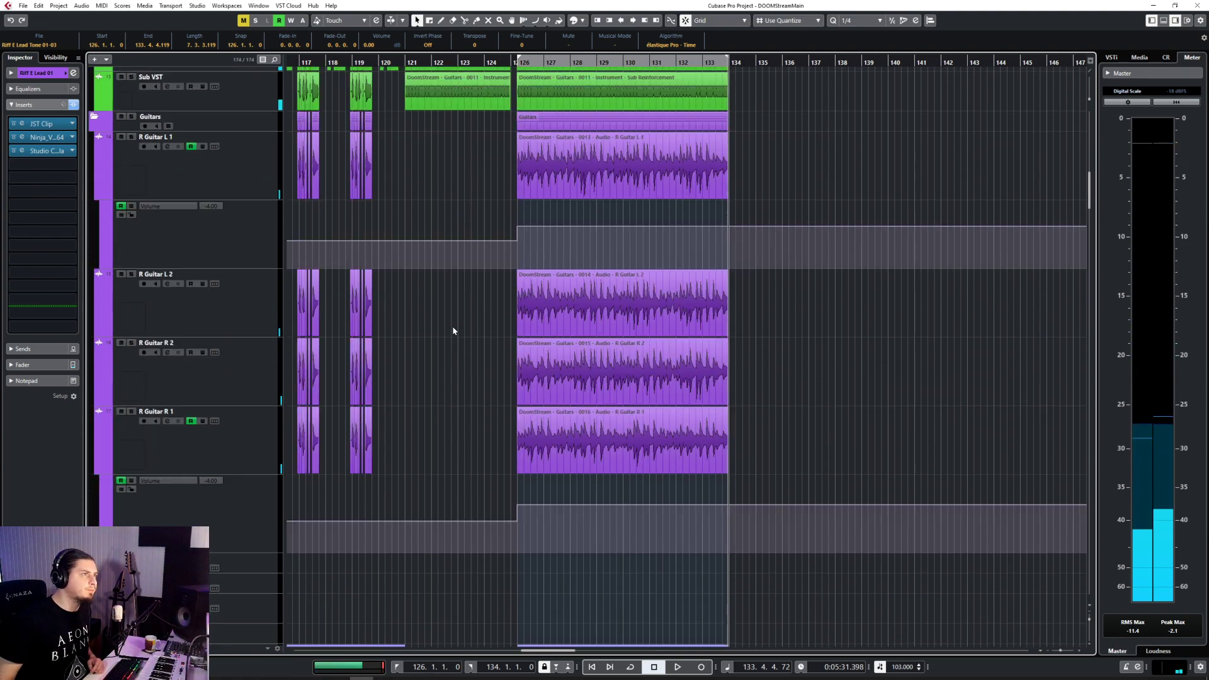
{"action": "scroll", "coordinate": [453, 330], "scroll_direction": "up", "scroll_amount": 20}
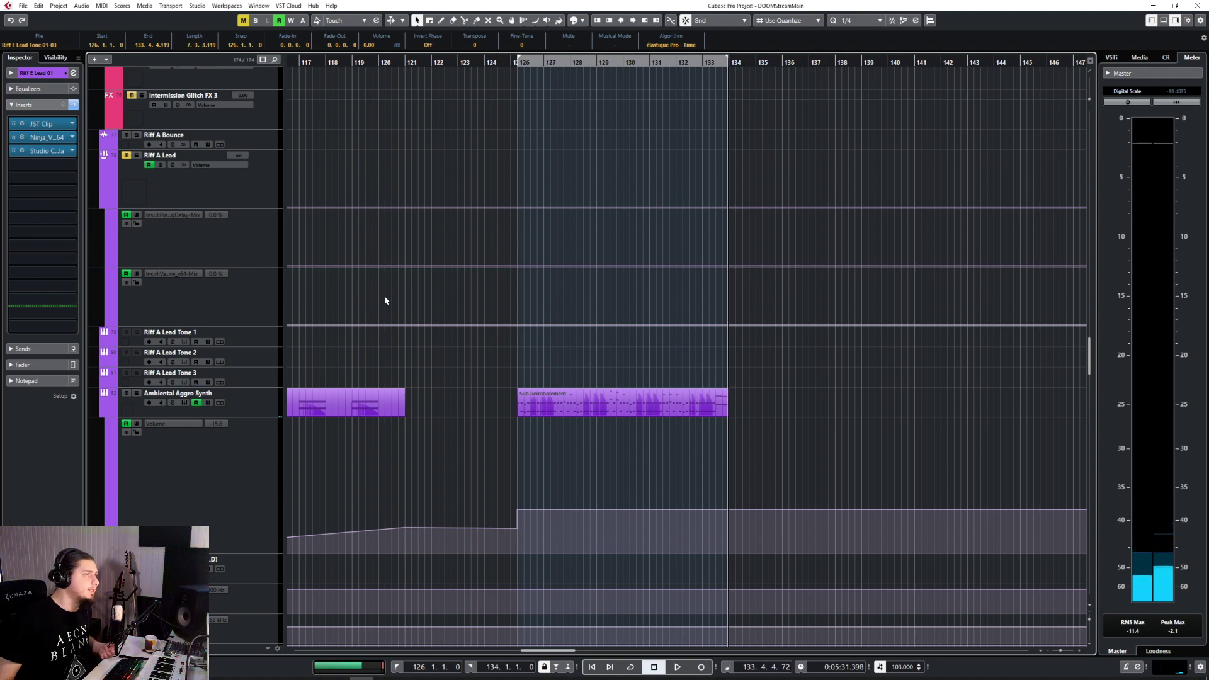
{"action": "scroll", "coordinate": [396, 312], "scroll_direction": "up", "scroll_amount": 8}
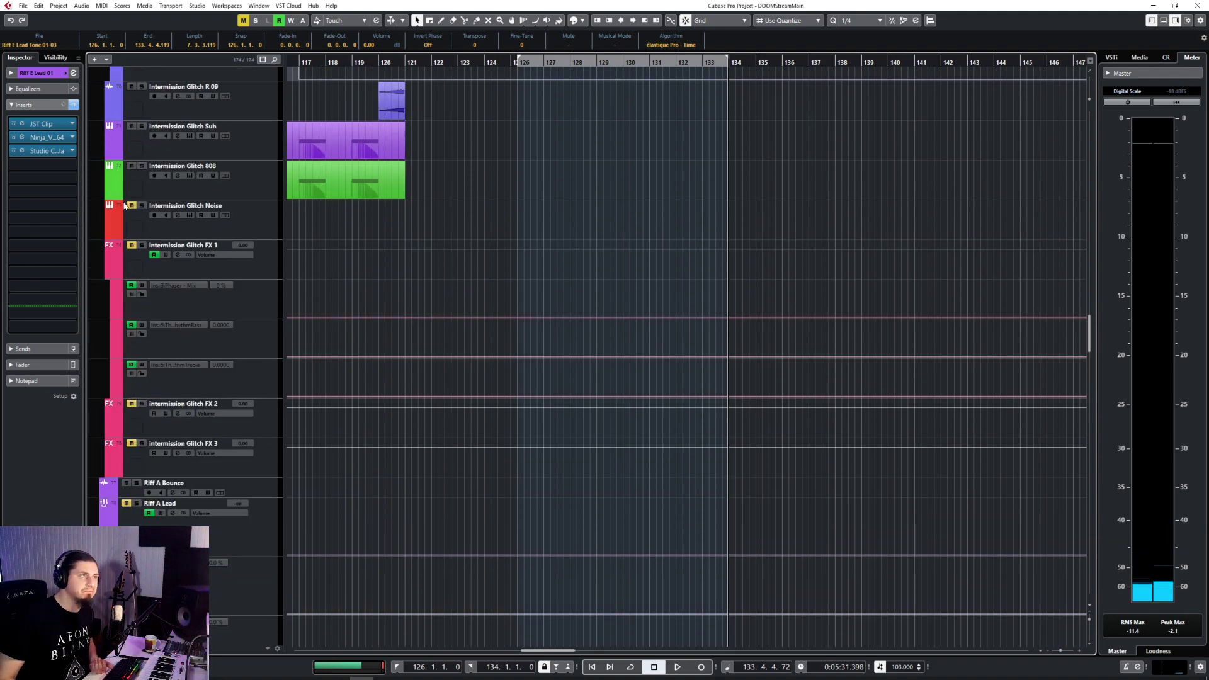
{"action": "scroll", "coordinate": [474, 402], "scroll_direction": "down", "scroll_amount": 20}
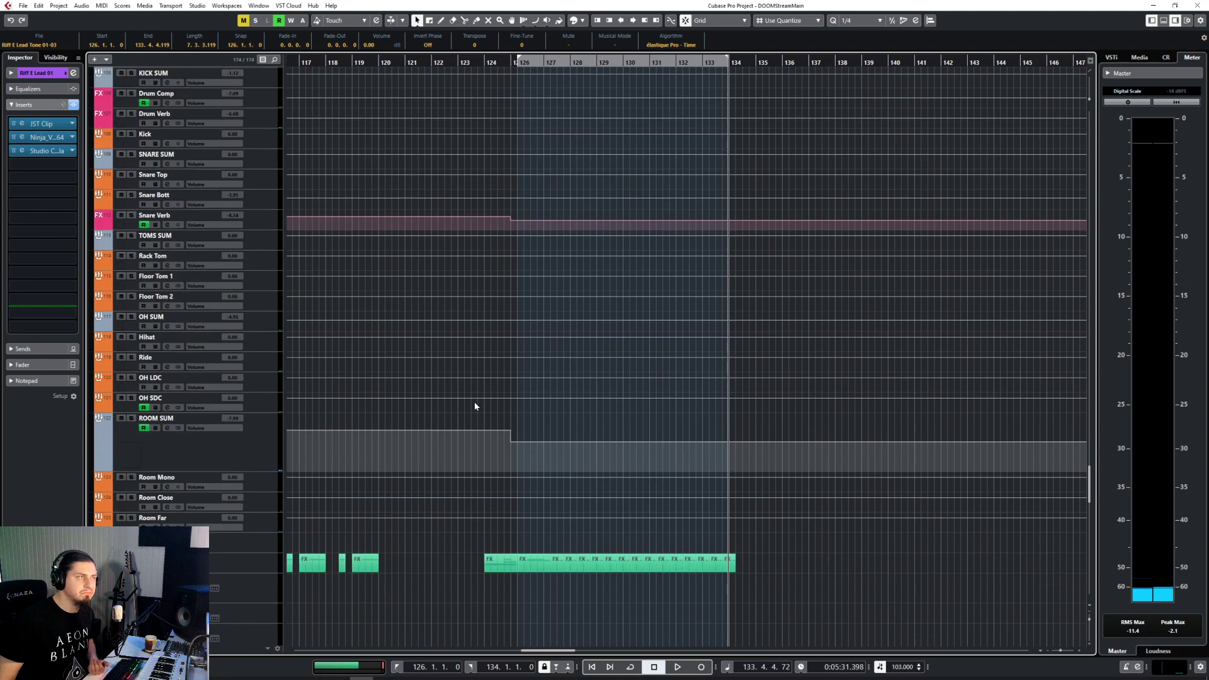
{"action": "scroll", "coordinate": [474, 402], "scroll_direction": "down", "scroll_amount": 15}
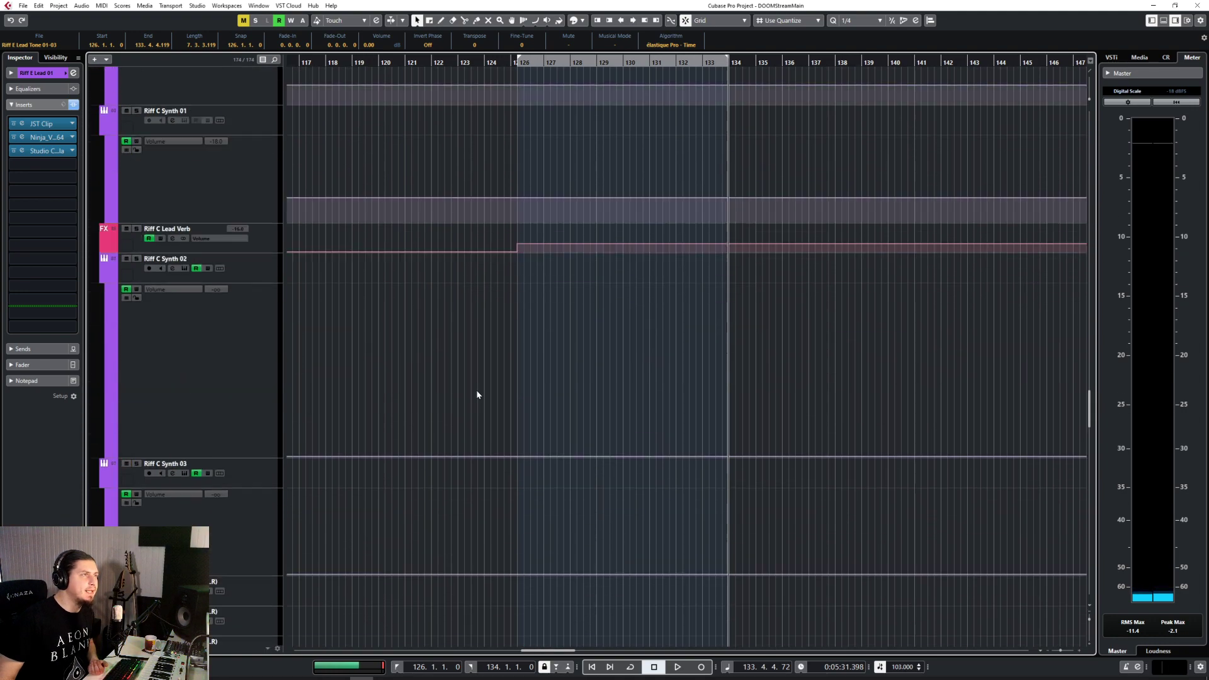
{"action": "scroll", "coordinate": [477, 393], "scroll_direction": "down", "scroll_amount": 15}
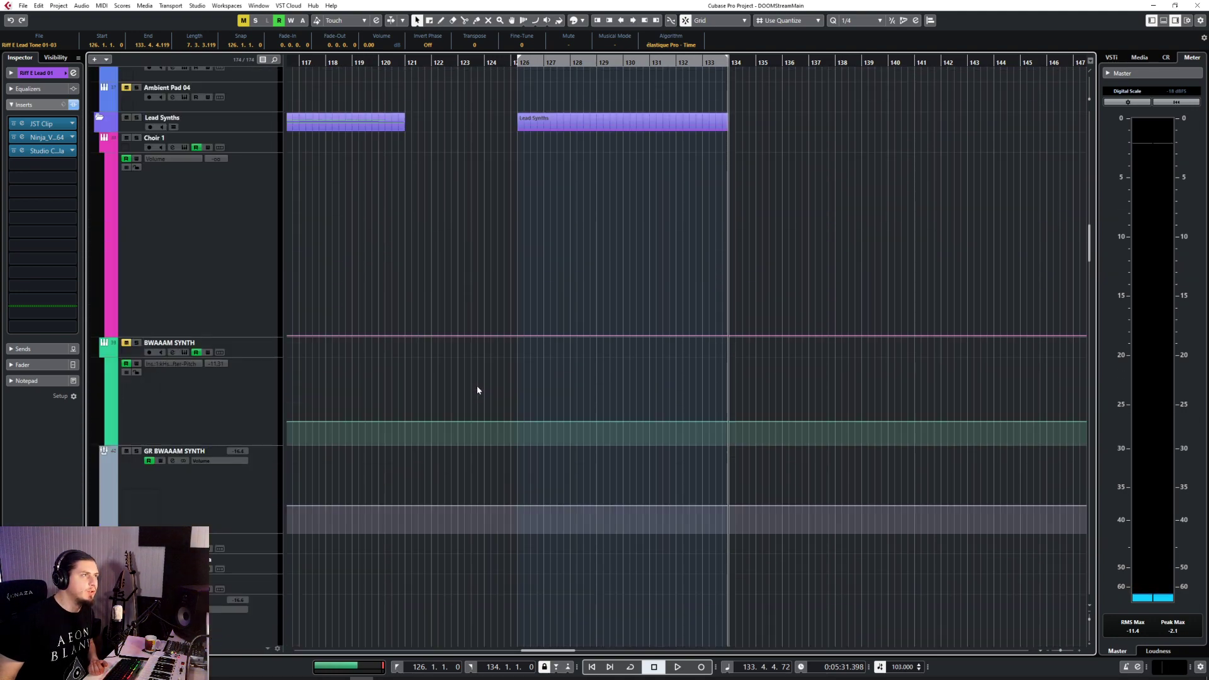
{"action": "scroll", "coordinate": [478, 391], "scroll_direction": "up", "scroll_amount": 5}
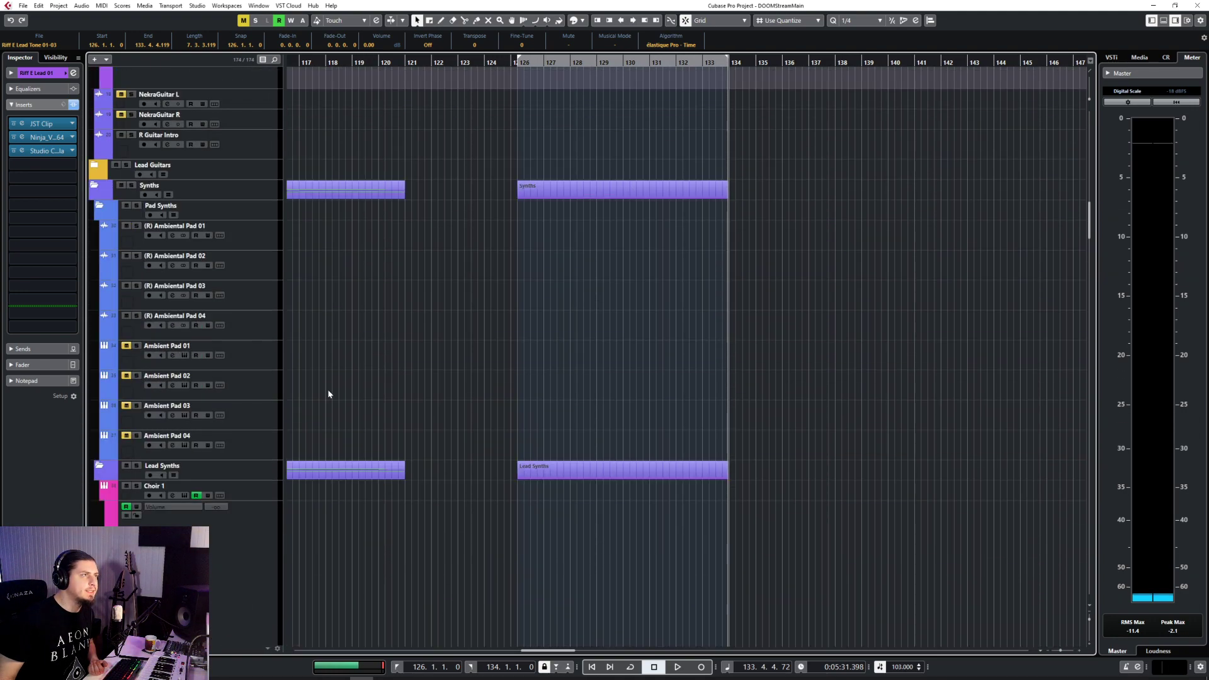
{"action": "left_click", "coordinate": [96, 167]}
{"action": "left_click", "coordinate": [97, 429]}
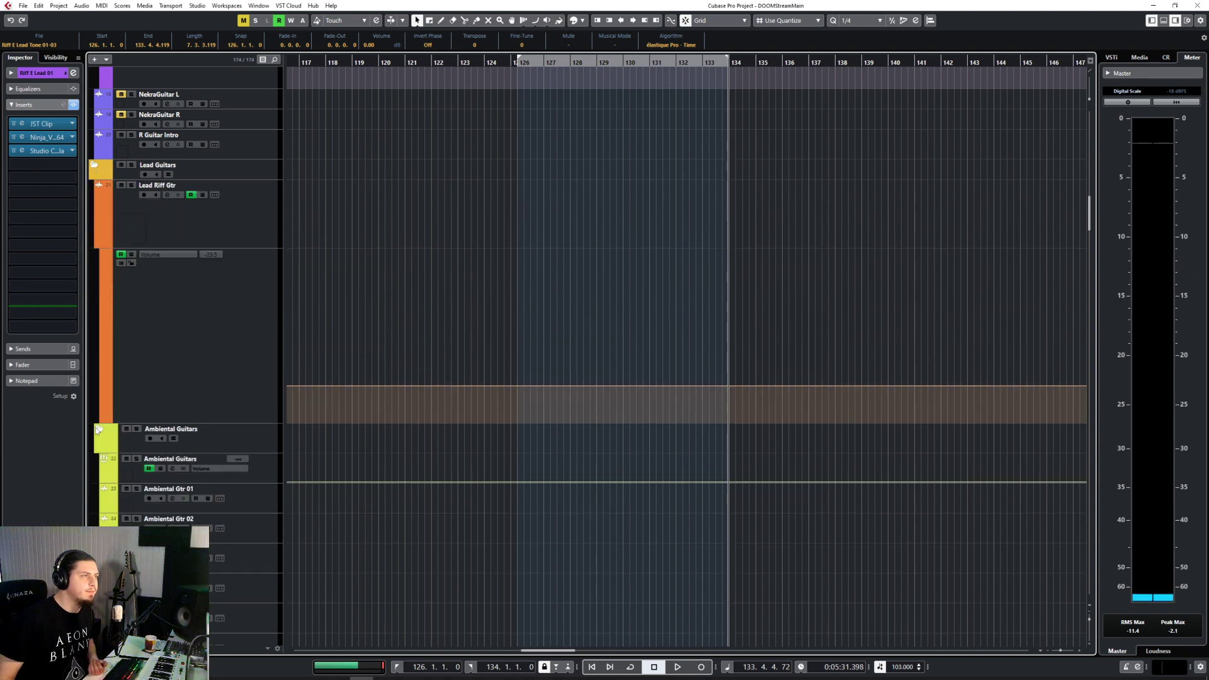
Step: Paste the four copied lead renders onto Ambiental Gtr 01 to 04 at bar 126
{"action": "scroll", "coordinate": [477, 301], "scroll_direction": "down", "scroll_amount": 4}
{"action": "left_click", "coordinate": [252, 270]}
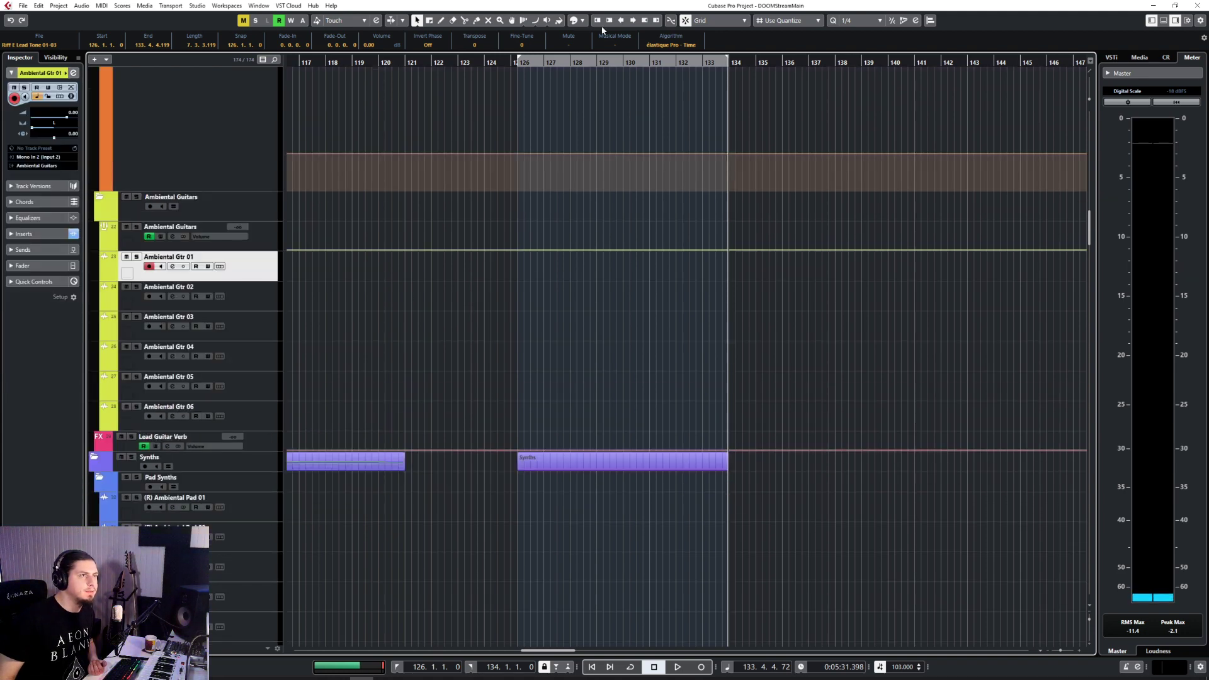
{"action": "left_click", "coordinate": [521, 65]}
{"action": "scroll", "coordinate": [460, 327], "scroll_direction": "up", "scroll_amount": 3, "text": "ctrl"}
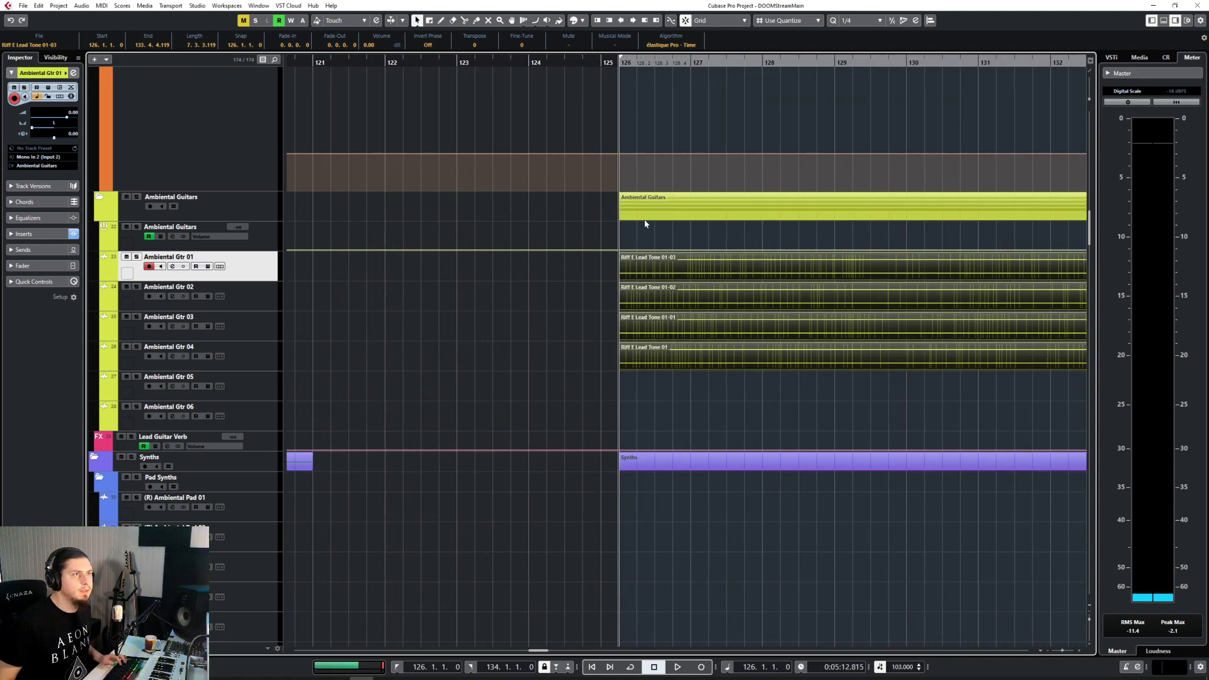
Step: Automate the Ambiental Guitars group's volume to -18.0 from bar 126
{"action": "scroll", "coordinate": [663, 263], "scroll_direction": "up", "scroll_amount": 6}
{"action": "scroll", "coordinate": [664, 264], "scroll_direction": "down", "scroll_amount": 4}
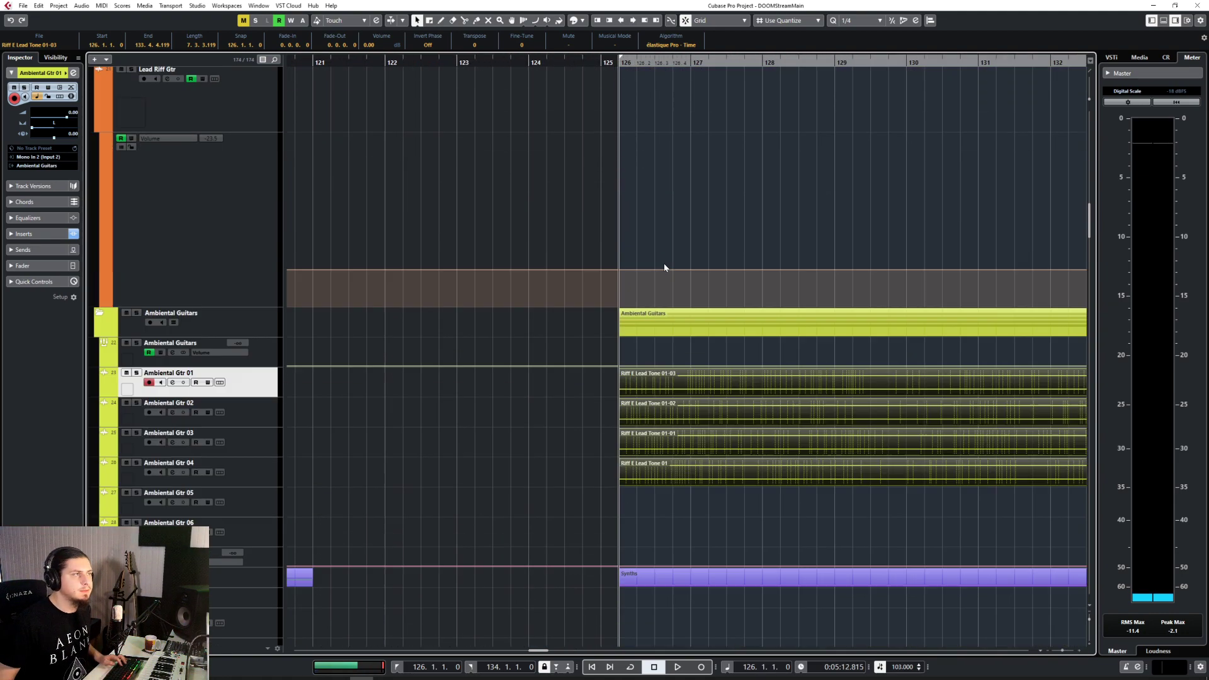
{"action": "left_click", "coordinate": [623, 366]}
{"action": "left_click_drag", "start_coordinate": [627, 361], "coordinate": [622, 360]}
Step: Solo the Ambiental Guitars folder during playback and move the Riff E Lead Tone 01-01 and 01 renders to Ambiental Gtr 04 and 05
{"action": "left_click", "coordinate": [248, 330]}
{"action": "key", "text": "s"}
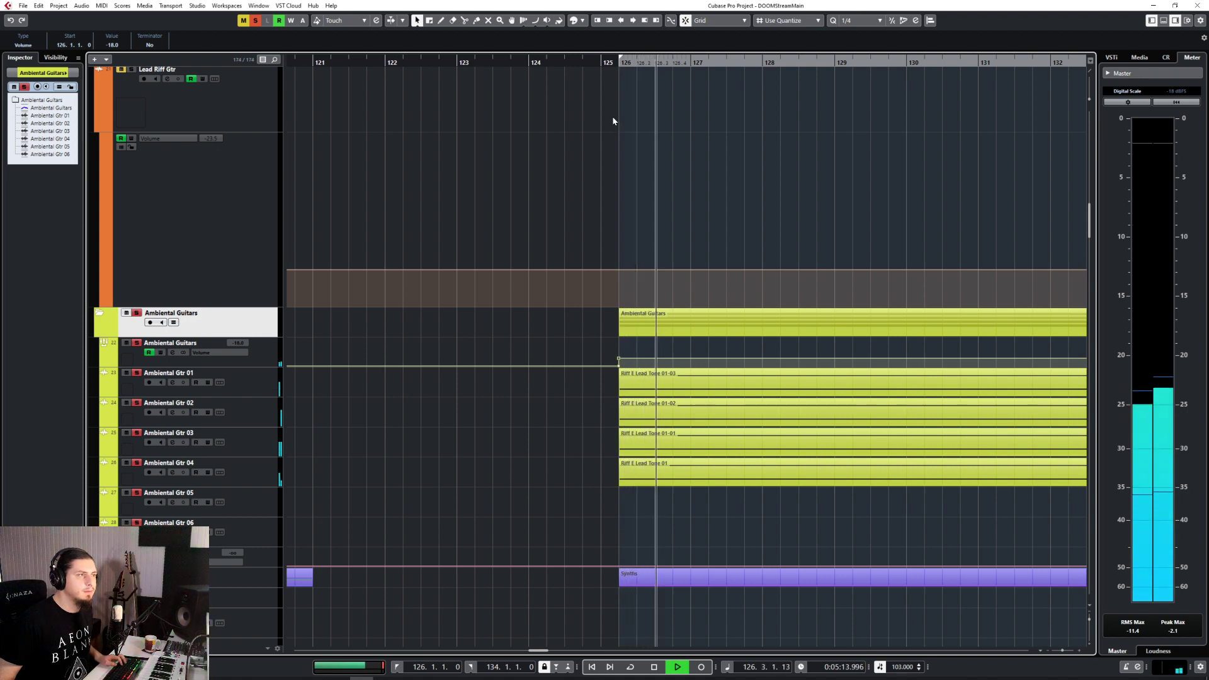
{"action": "left_click", "coordinate": [644, 439]}
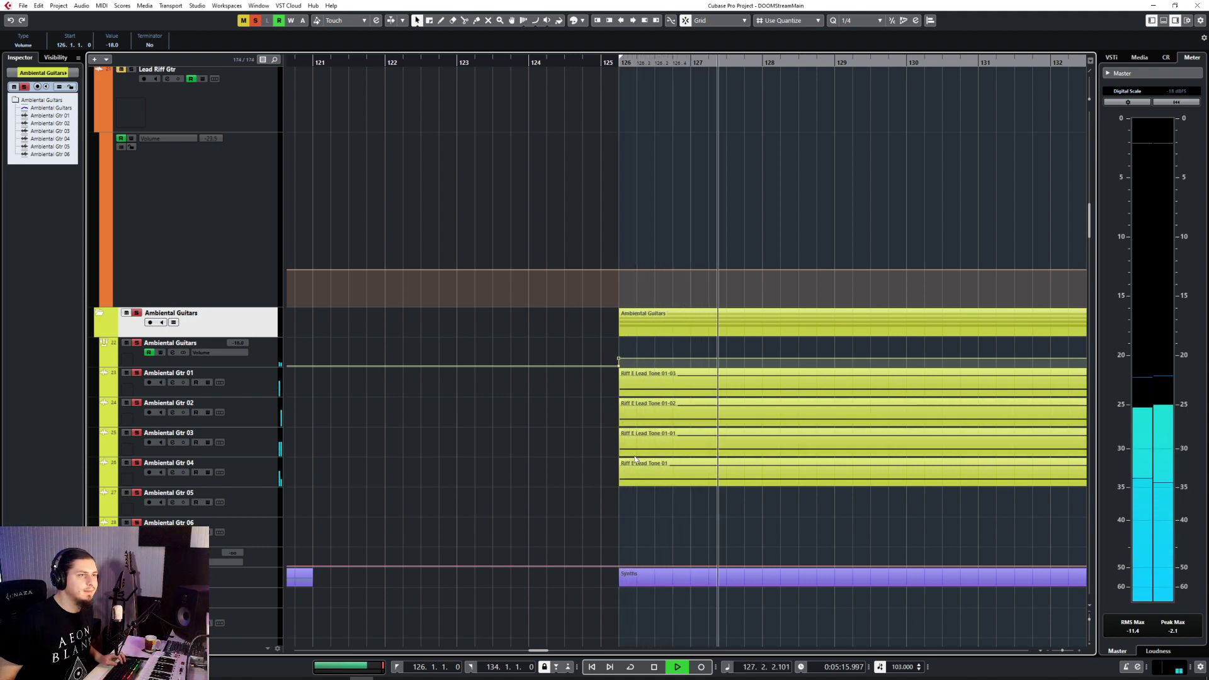
{"action": "left_click_drag", "start_coordinate": [651, 444], "coordinate": [640, 467]}
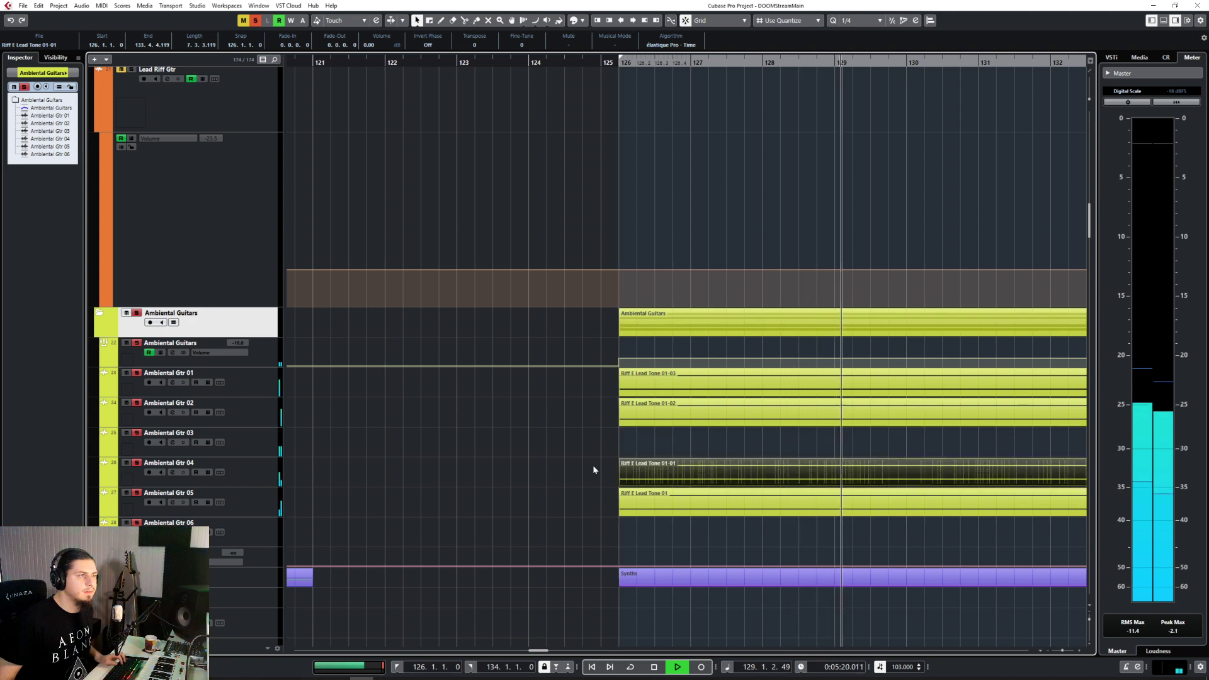
Step: Unsolo the Ambiental Guitars folder and play the full mix from before bar 125 through bar 134, checking the added layer
{"action": "scroll", "coordinate": [593, 469], "scroll_direction": "right", "scroll_amount": 2}
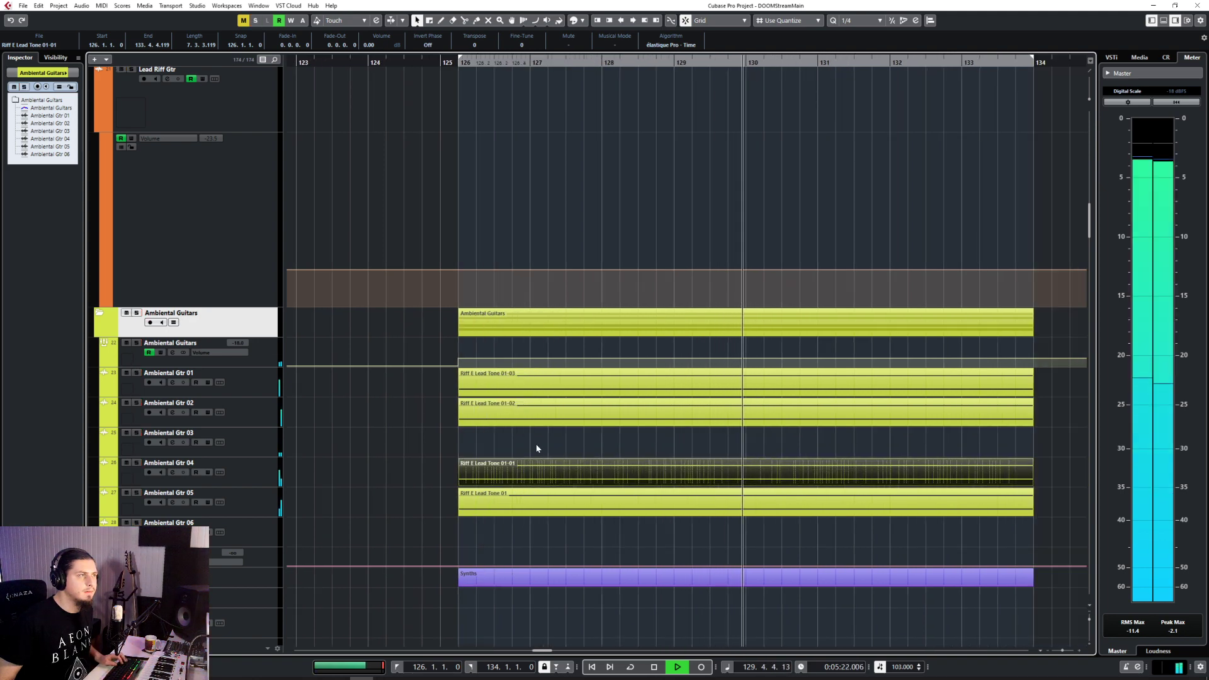
{"action": "left_click", "coordinate": [412, 60]}
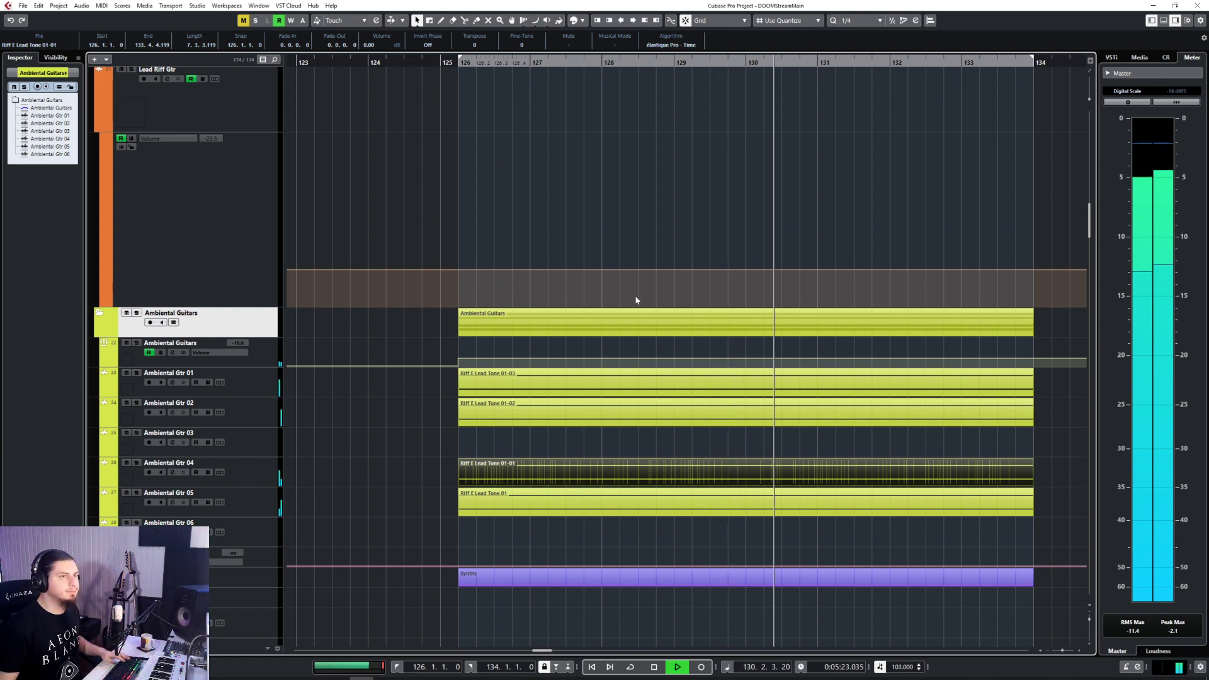
{"action": "scroll", "coordinate": [635, 296], "scroll_direction": "down", "scroll_amount": 10}
{"action": "scroll", "coordinate": [635, 296], "scroll_direction": "up", "scroll_amount": 7}
{"action": "scroll", "coordinate": [637, 301], "scroll_direction": "up", "scroll_amount": 3}
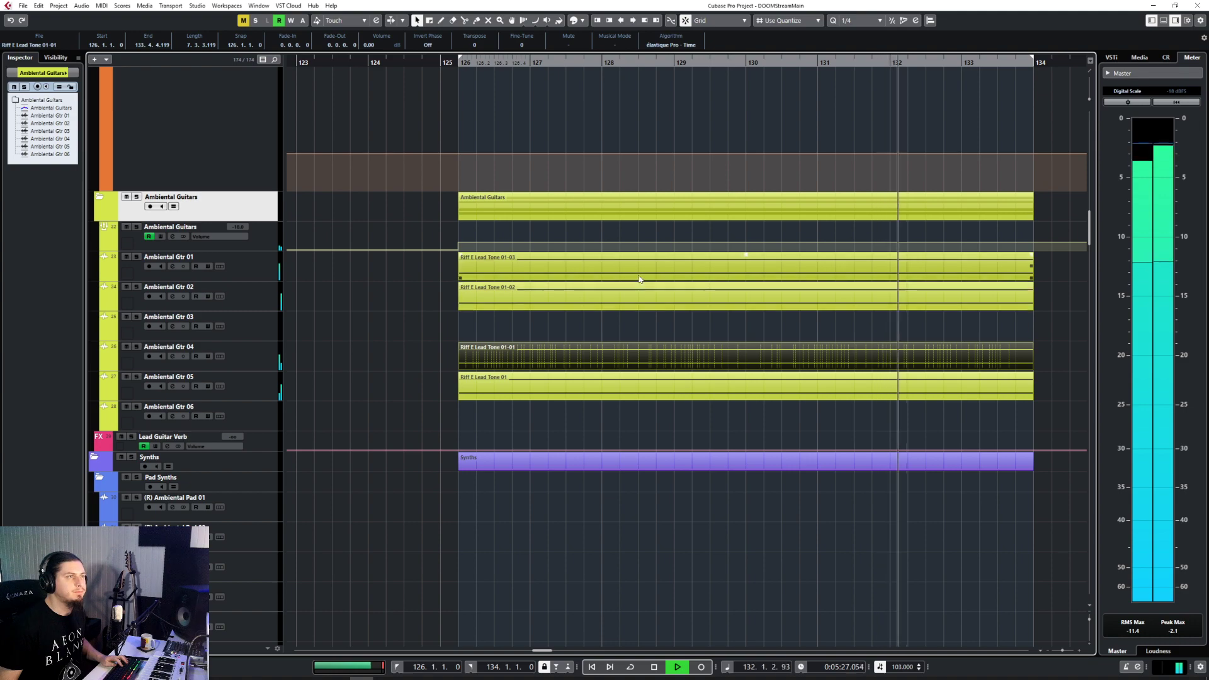
{"action": "scroll", "coordinate": [637, 301], "scroll_direction": "down", "scroll_amount": 15}
{"action": "scroll", "coordinate": [640, 279], "scroll_direction": "down", "scroll_amount": 20}
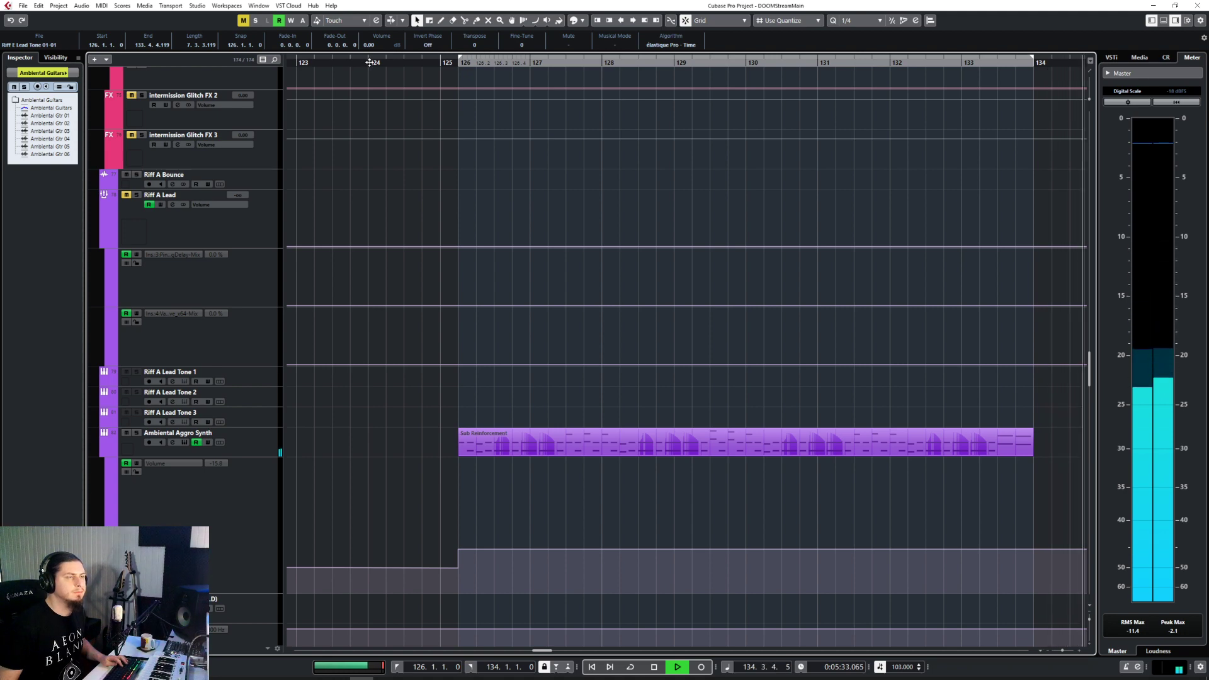
{"action": "key", "text": "space"}
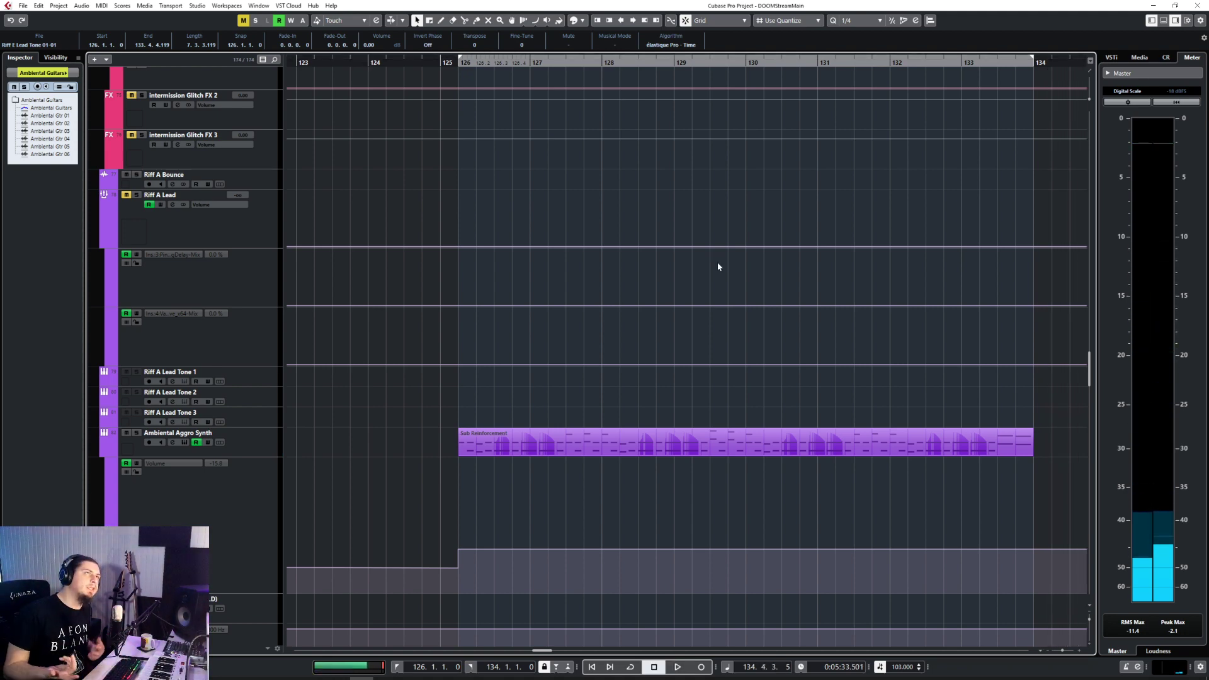
{"action": "scroll", "coordinate": [718, 267], "scroll_direction": "down", "scroll_amount": 15}
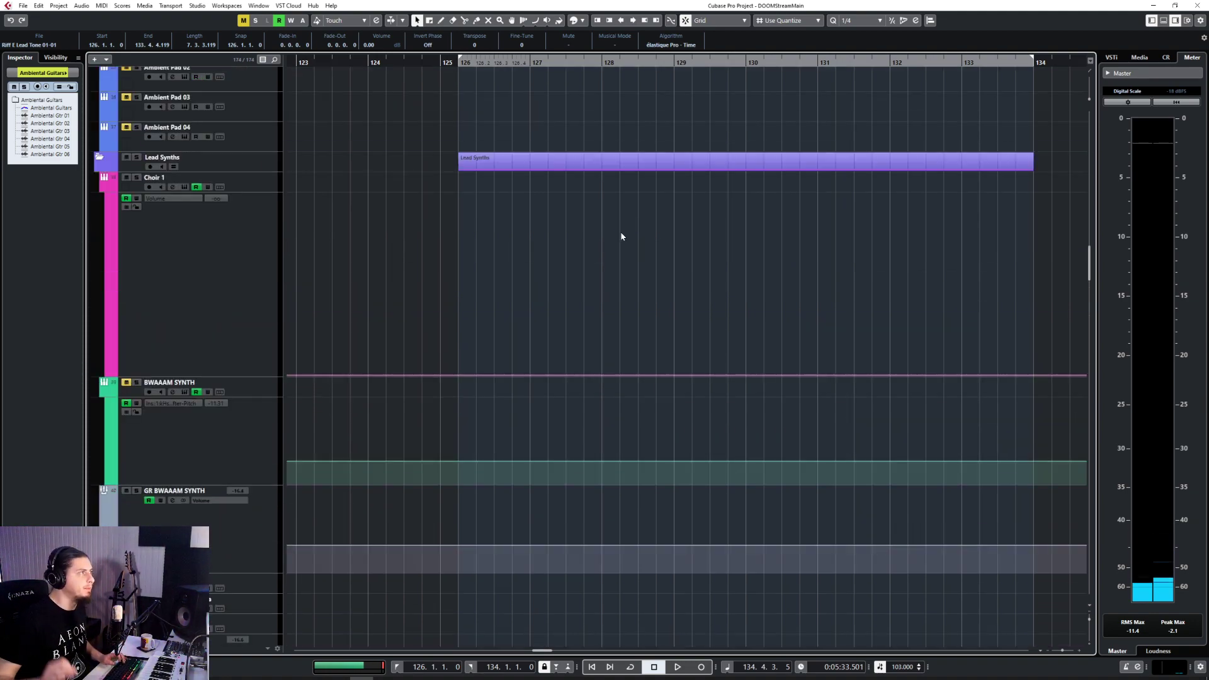
{"action": "scroll", "coordinate": [663, 275], "scroll_direction": "down", "scroll_amount": 12}
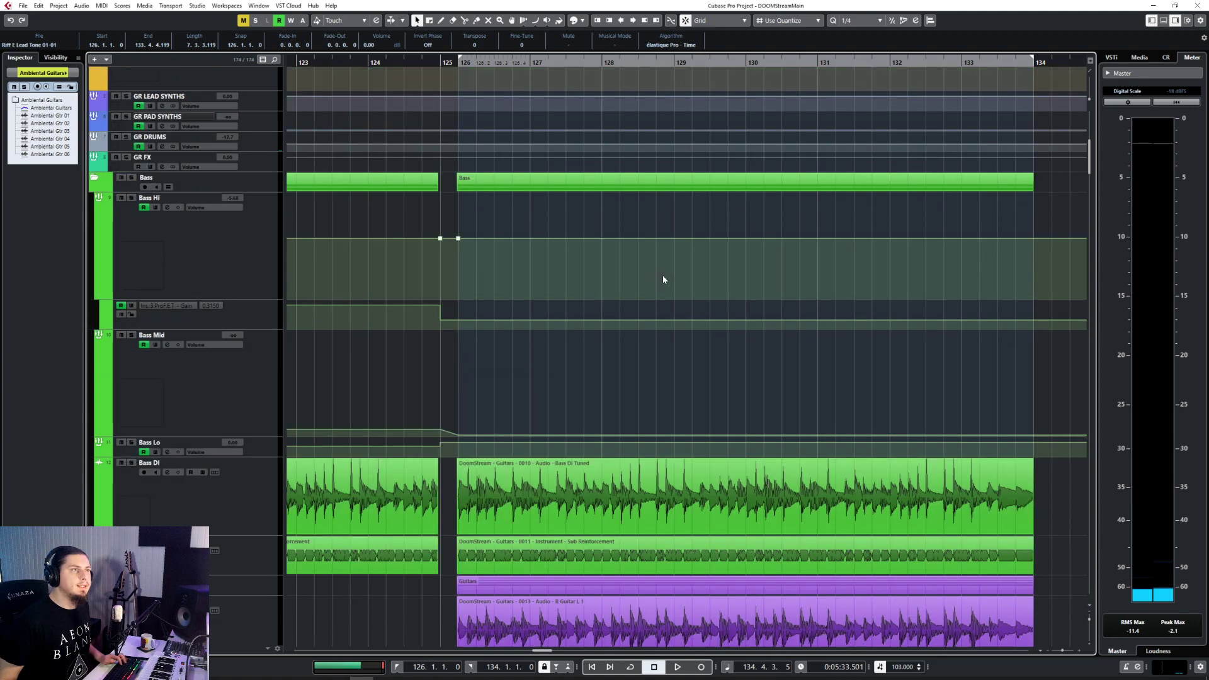
{"action": "scroll", "coordinate": [663, 274], "scroll_direction": "down", "scroll_amount": 6}
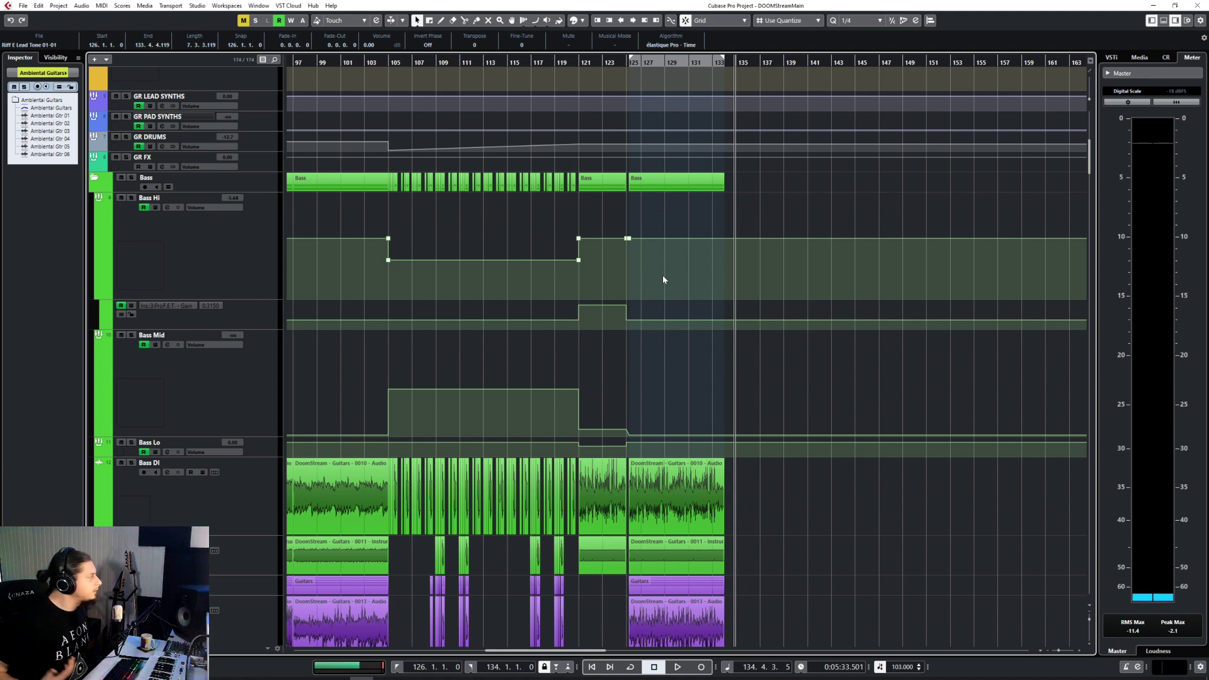
{"action": "left_click", "coordinate": [664, 280]}
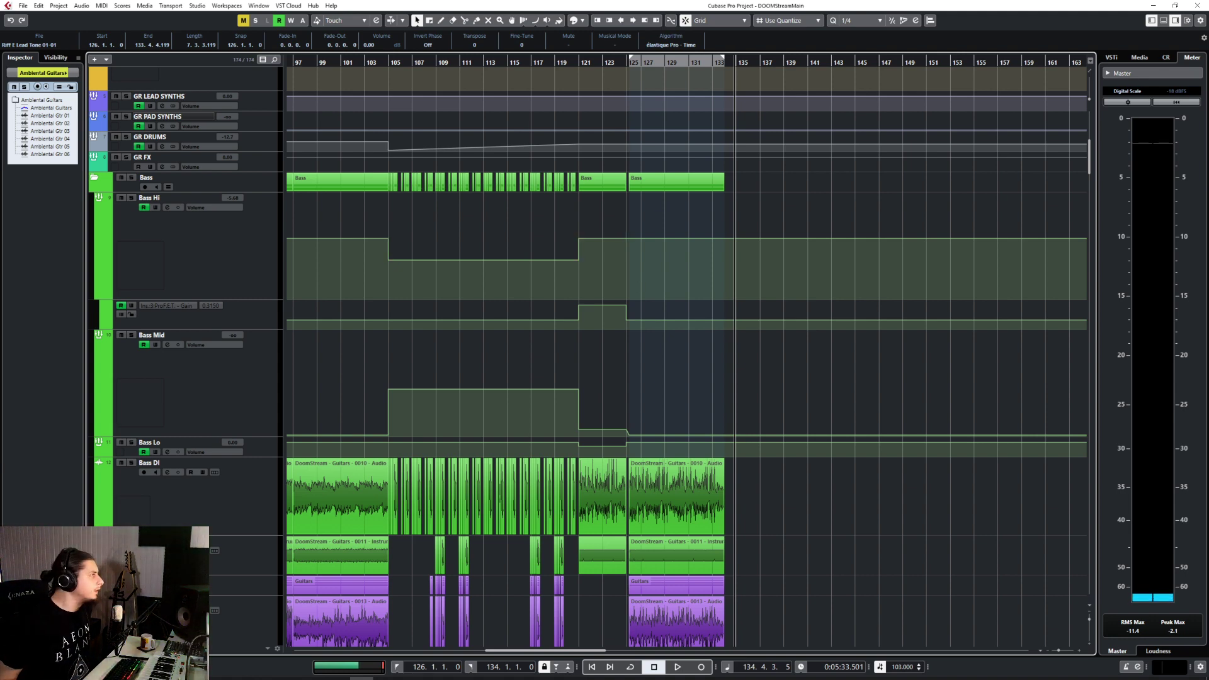